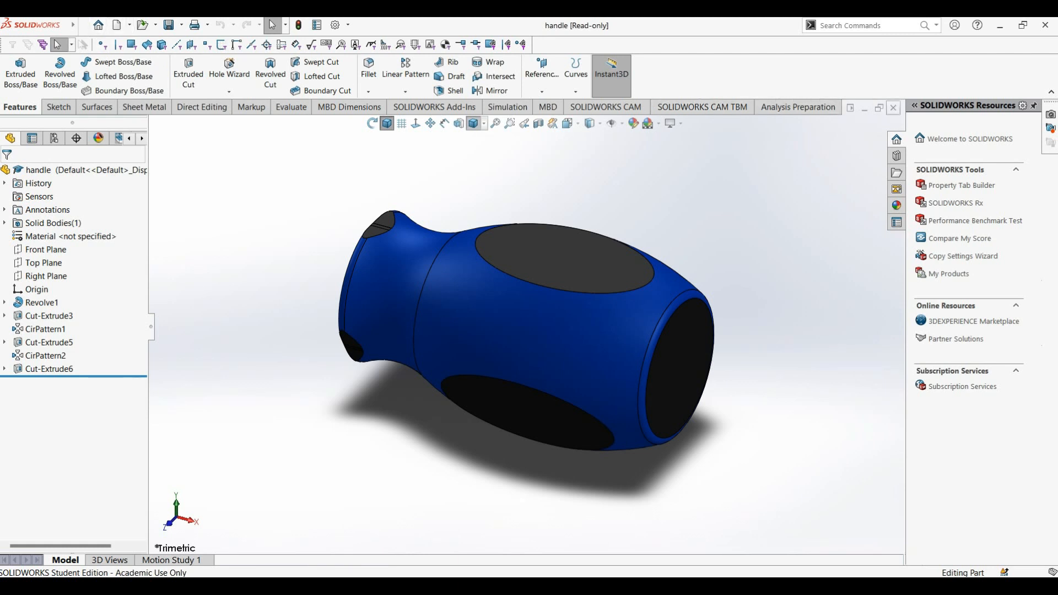
- Close the handle part and examine the screwdriver assembly's tip, shank and handle from different angles
{"action": "left_click", "coordinate": [894, 107]}
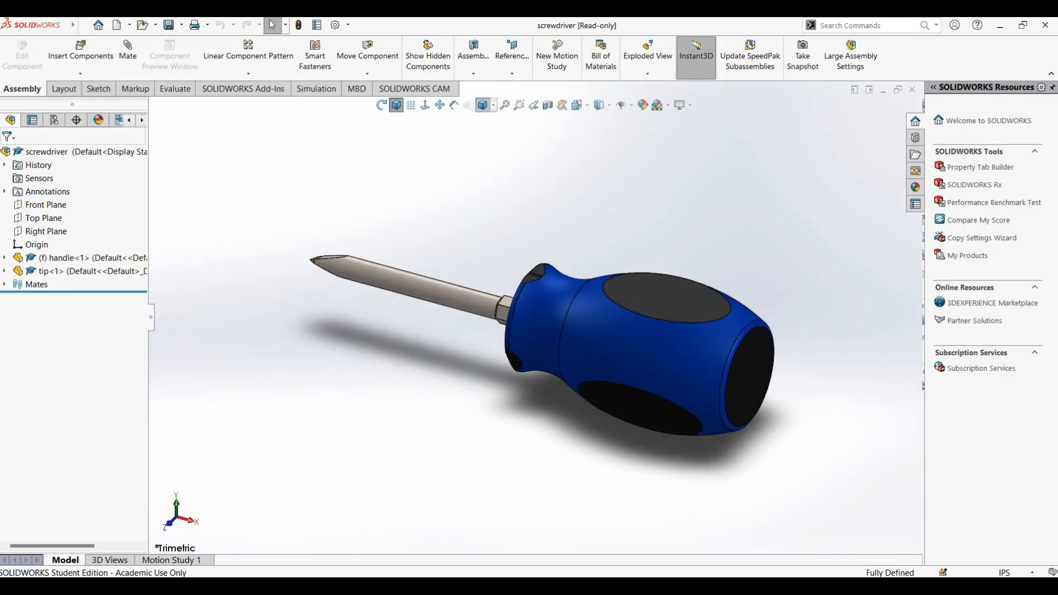
{"action": "middle_click_drag", "start_coordinate": [468, 265], "coordinate": [904, 292]}
{"action": "middle_click_drag", "start_coordinate": [551, 331], "coordinate": [540, 352]}
{"action": "scroll", "coordinate": [533, 353], "scroll_direction": "up", "scroll_amount": 4}
{"action": "scroll", "coordinate": [521, 232], "scroll_direction": "down", "scroll_amount": 6}
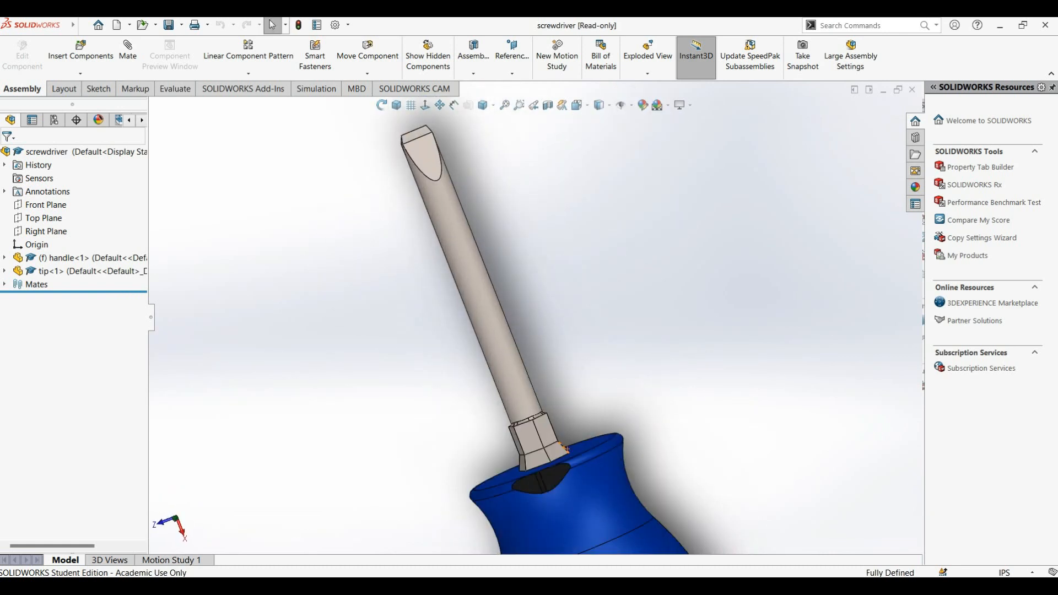
{"action": "scroll", "coordinate": [457, 367], "scroll_direction": "up", "scroll_amount": 3}
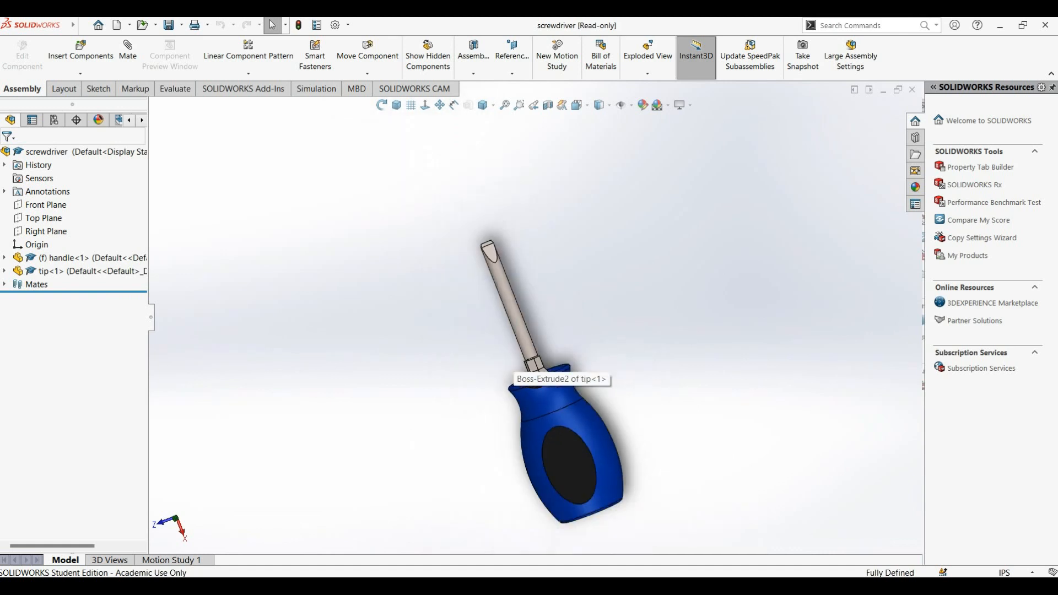
{"action": "scroll", "coordinate": [551, 399], "scroll_direction": "down", "scroll_amount": 5}
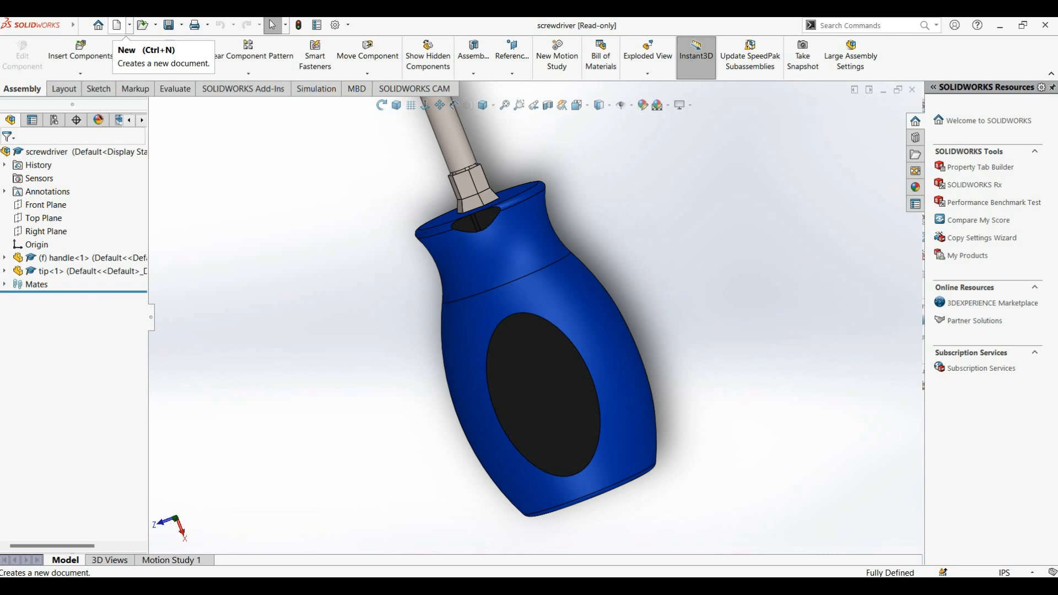
- Create a new part document and set its unit system to MMGS (millimeter, gram, second)
{"action": "left_click", "coordinate": [117, 25]}
{"action": "key", "text": "Return"}
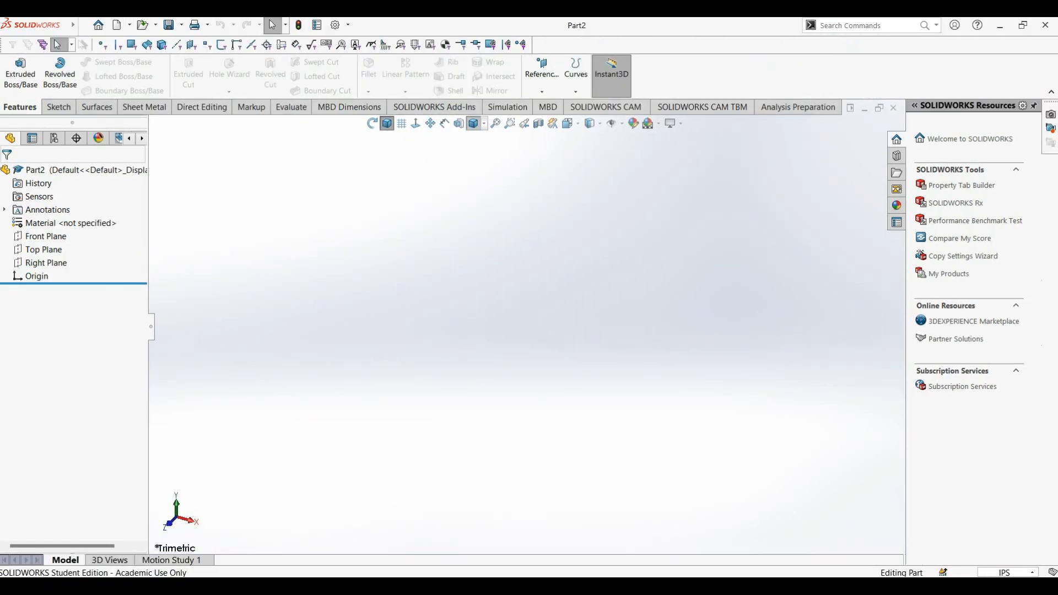
{"action": "left_click", "coordinate": [1009, 573]}
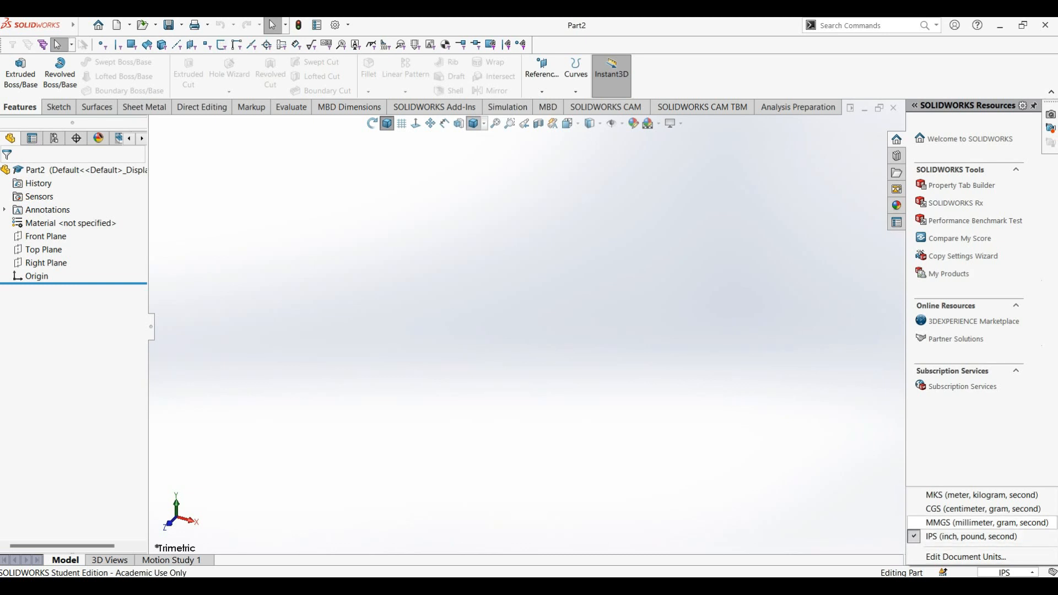
{"action": "left_click", "coordinate": [987, 523]}
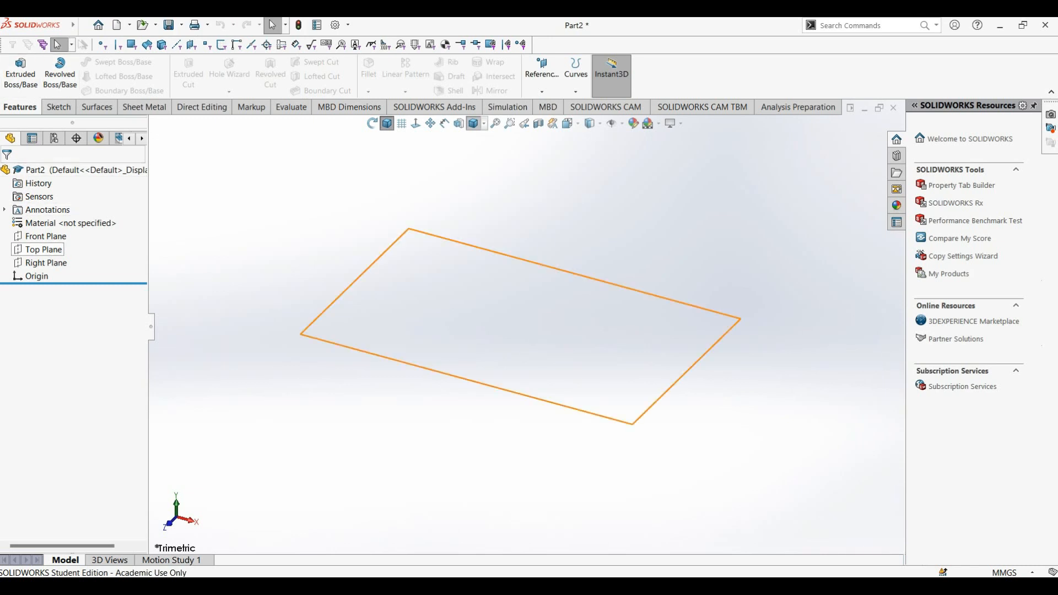
- On the Front Plane, sketch an open U of lines: a horizontal base about 126 mm long through the origin with vertical ends about 22 mm high
{"action": "left_click", "coordinate": [46, 236]}
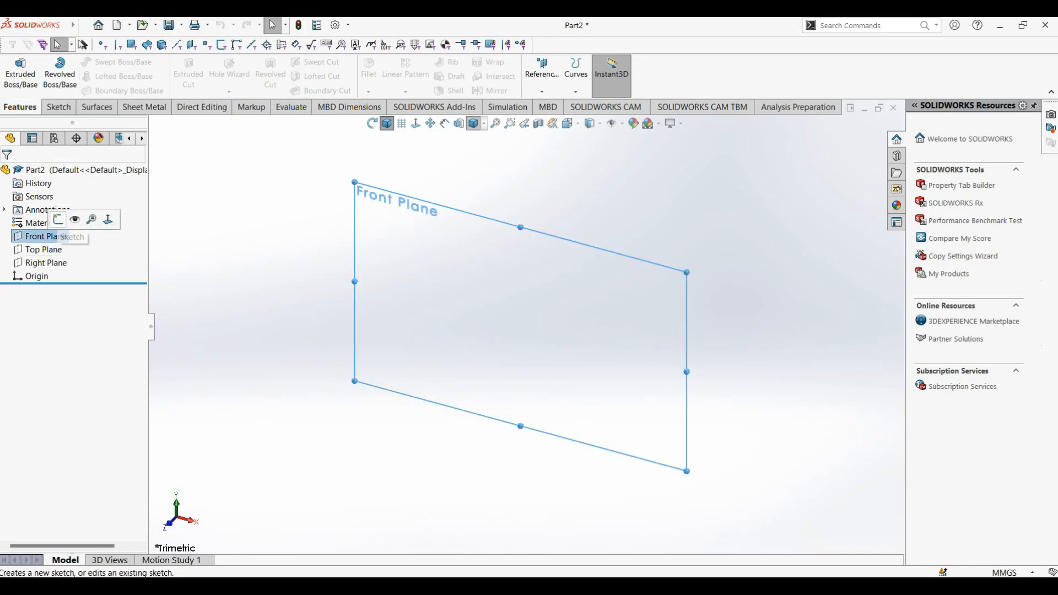
{"action": "left_click", "coordinate": [58, 220]}
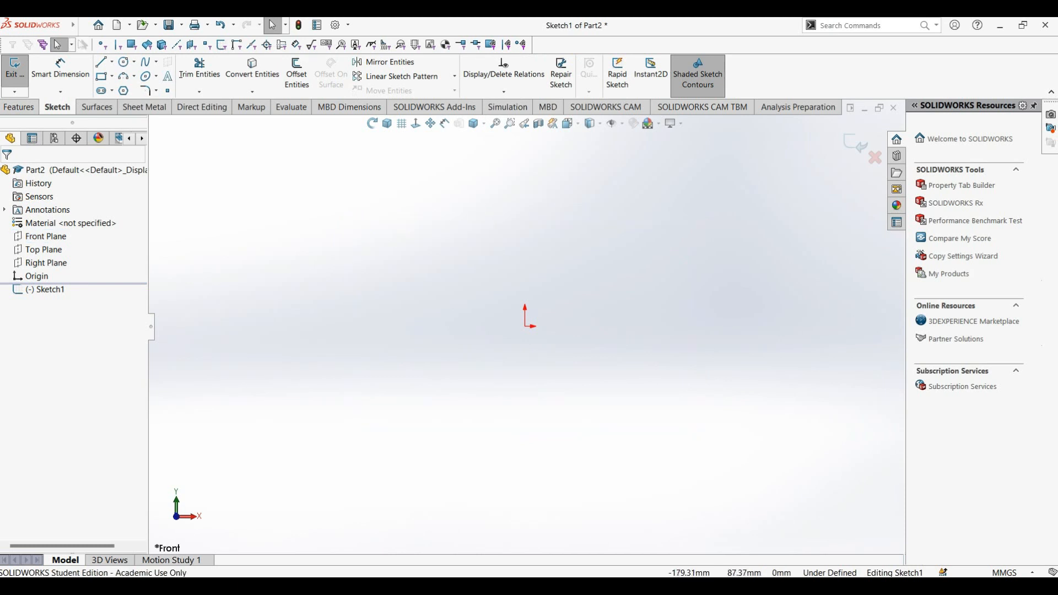
{"action": "left_click", "coordinate": [101, 62]}
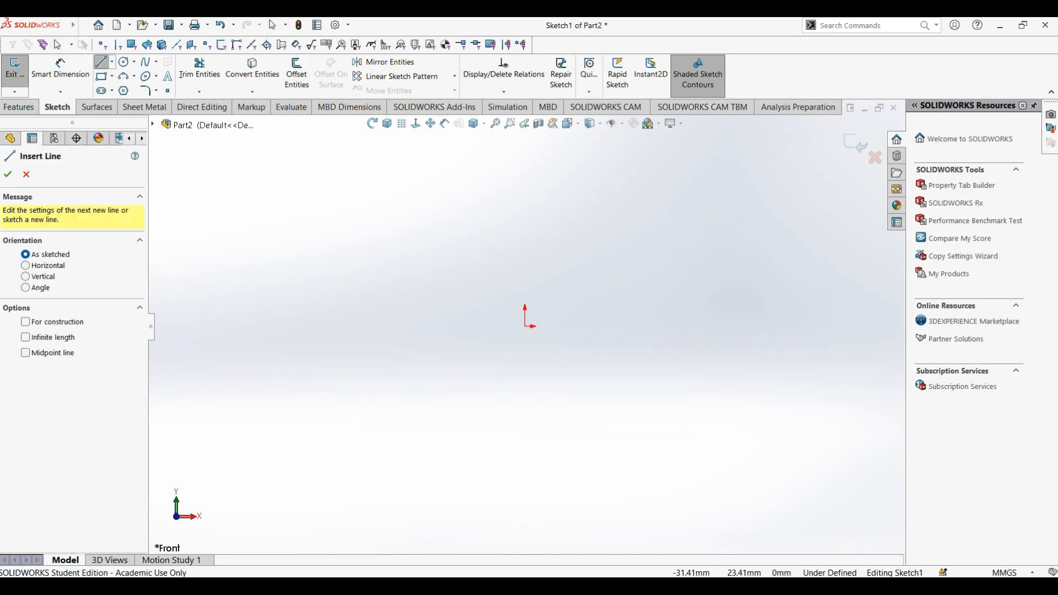
{"action": "left_click", "coordinate": [431, 284]}
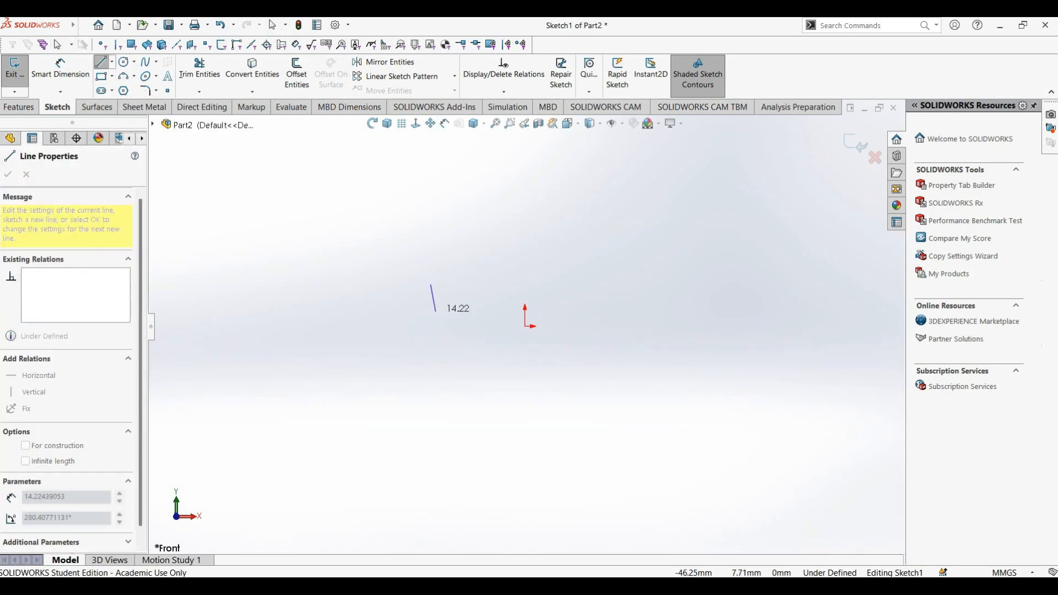
{"action": "left_click", "coordinate": [430, 326]}
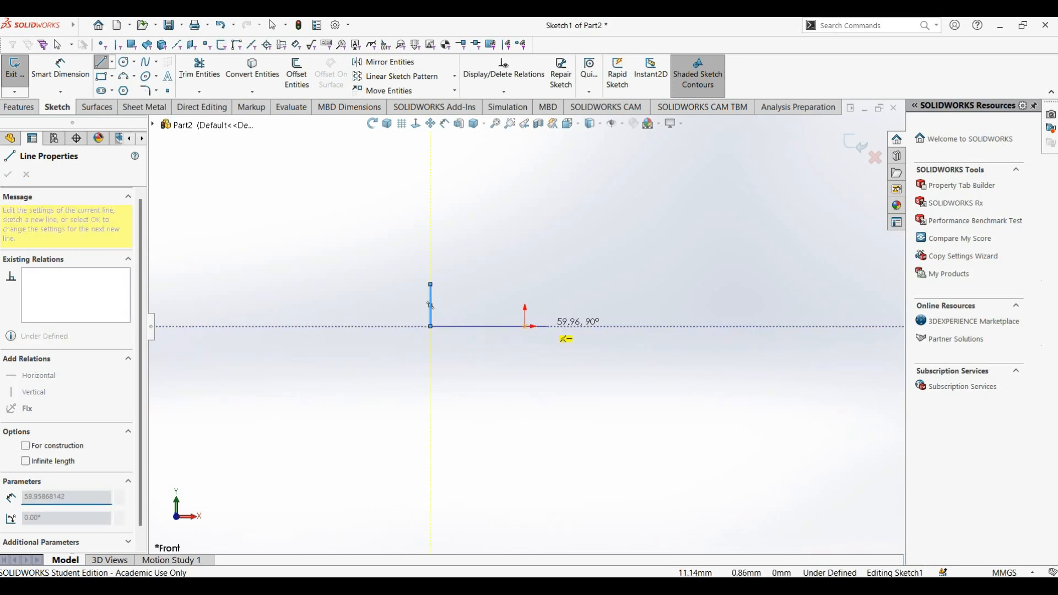
{"action": "left_click", "coordinate": [674, 326]}
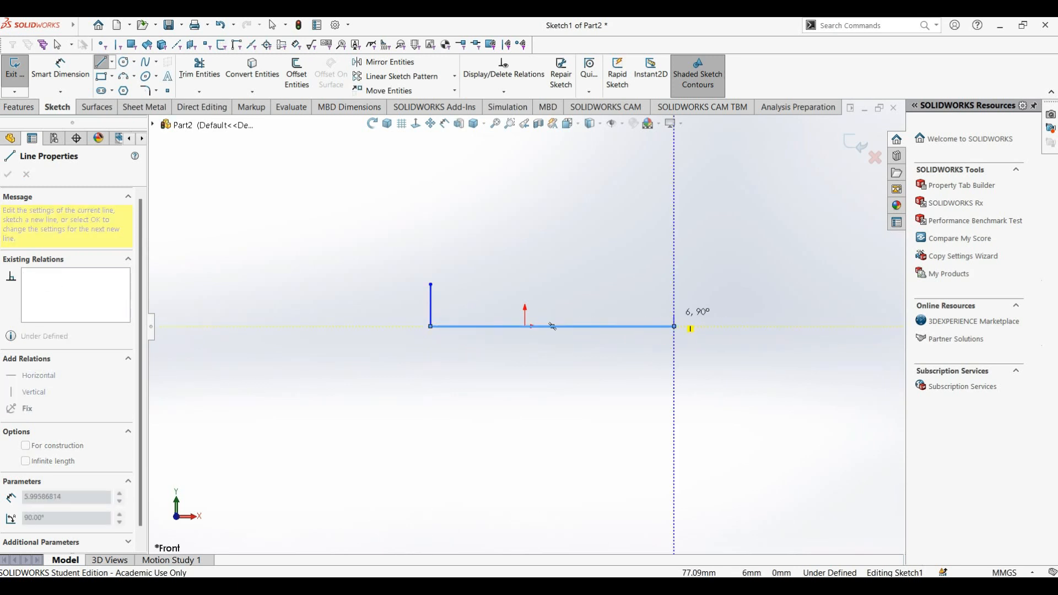
{"action": "left_click", "coordinate": [674, 285]}
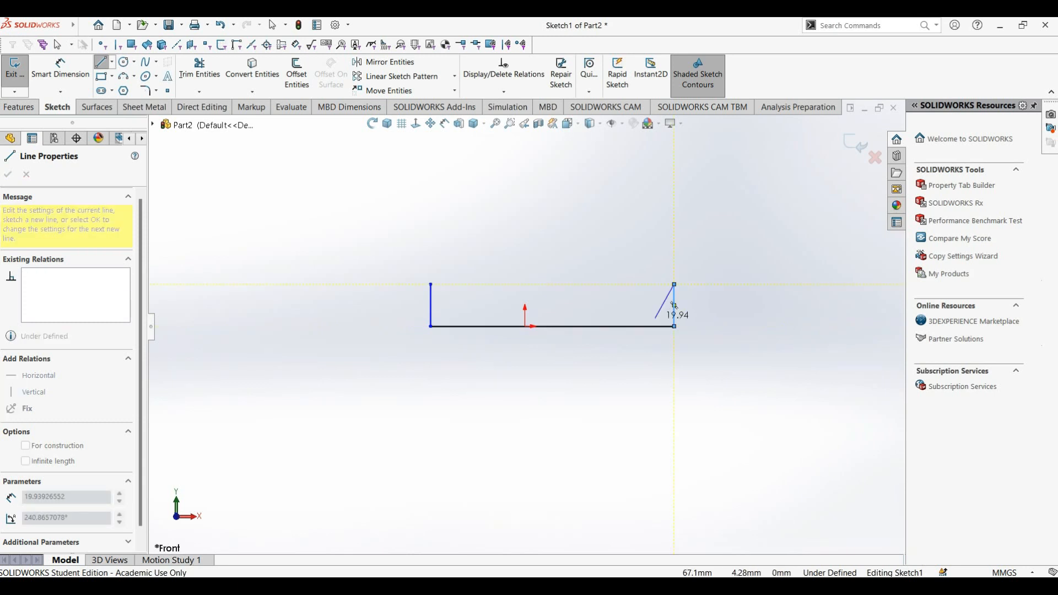
{"action": "key", "text": "Escape"}
{"action": "scroll", "coordinate": [689, 315], "scroll_direction": "down", "scroll_amount": 3}
{"action": "scroll", "coordinate": [675, 315], "scroll_direction": "up", "scroll_amount": 5}
{"action": "scroll", "coordinate": [444, 298], "scroll_direction": "down", "scroll_amount": 1}
{"action": "scroll", "coordinate": [449, 353], "scroll_direction": "down", "scroll_amount": 1}
{"action": "scroll", "coordinate": [552, 385], "scroll_direction": "up", "scroll_amount": 2}
{"action": "scroll", "coordinate": [577, 406], "scroll_direction": "down", "scroll_amount": 2}
{"action": "scroll", "coordinate": [452, 425], "scroll_direction": "down", "scroll_amount": 5}
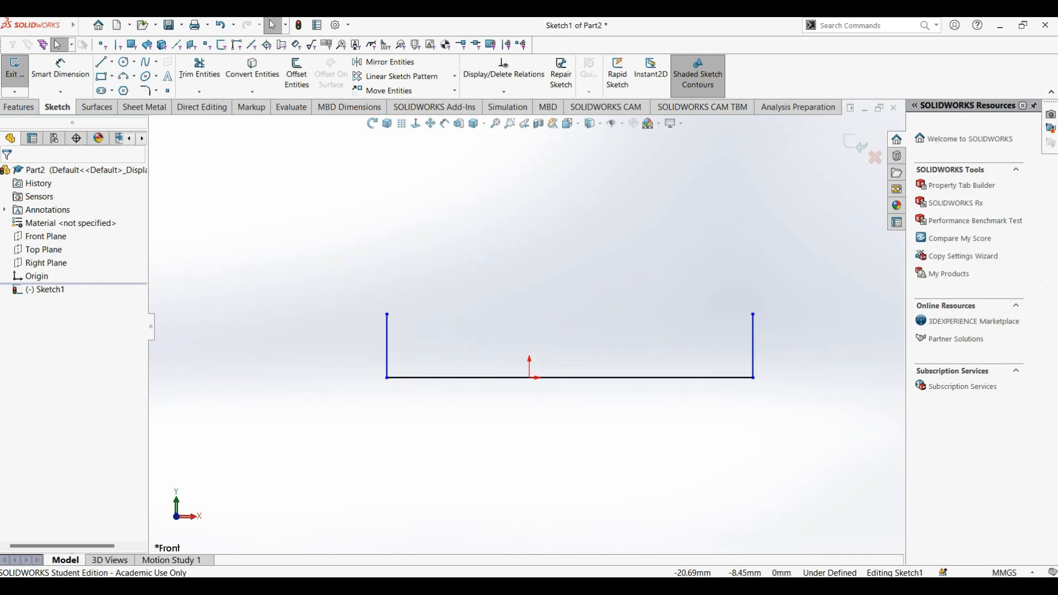
{"action": "scroll", "coordinate": [525, 326], "scroll_direction": "up", "scroll_amount": 3}
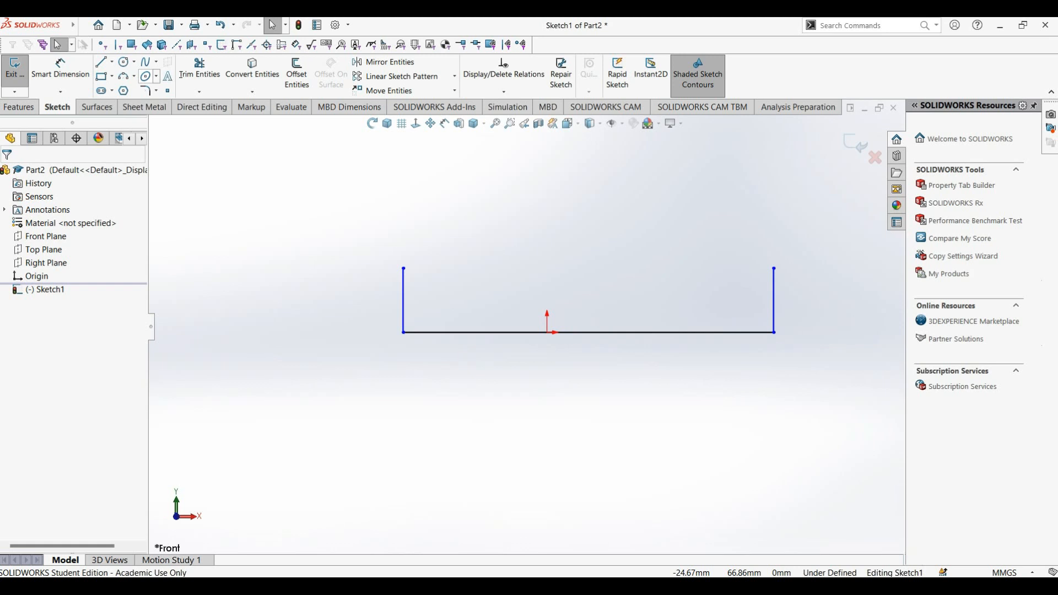
- Join the tops of the vertical lines with two 3-point arcs: convex on the right, radius about 89 mm, and concave on the left, about 71 mm
{"action": "left_click", "coordinate": [123, 76]}
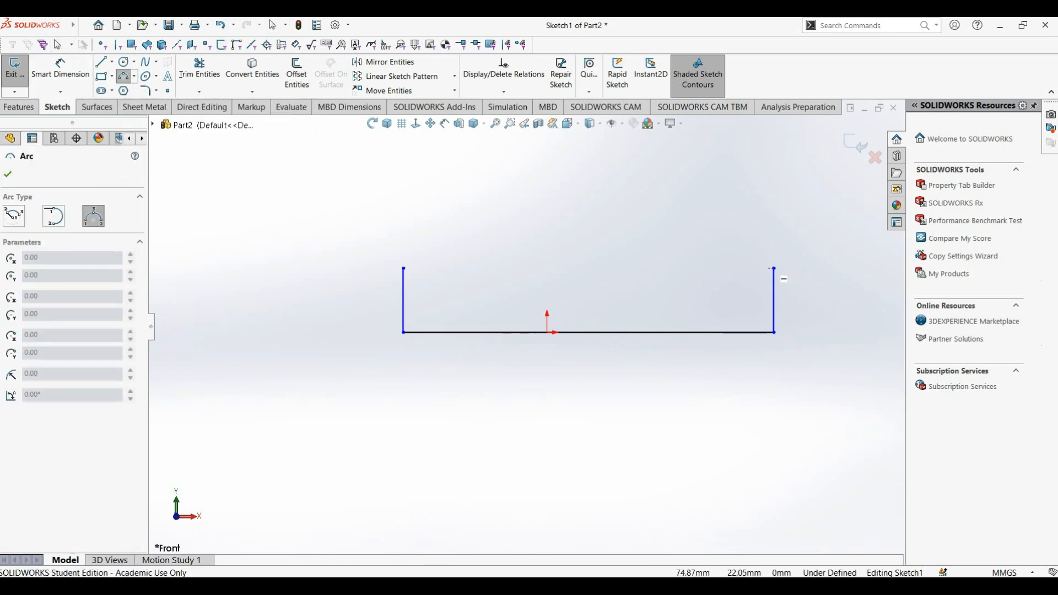
{"action": "left_click", "coordinate": [774, 269]}
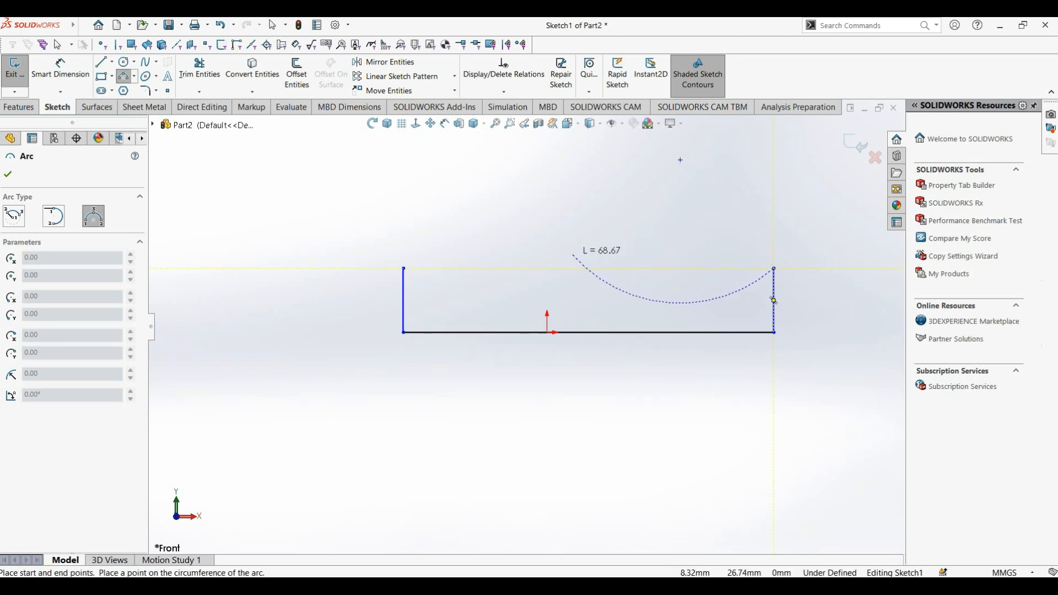
{"action": "left_click", "coordinate": [583, 269]}
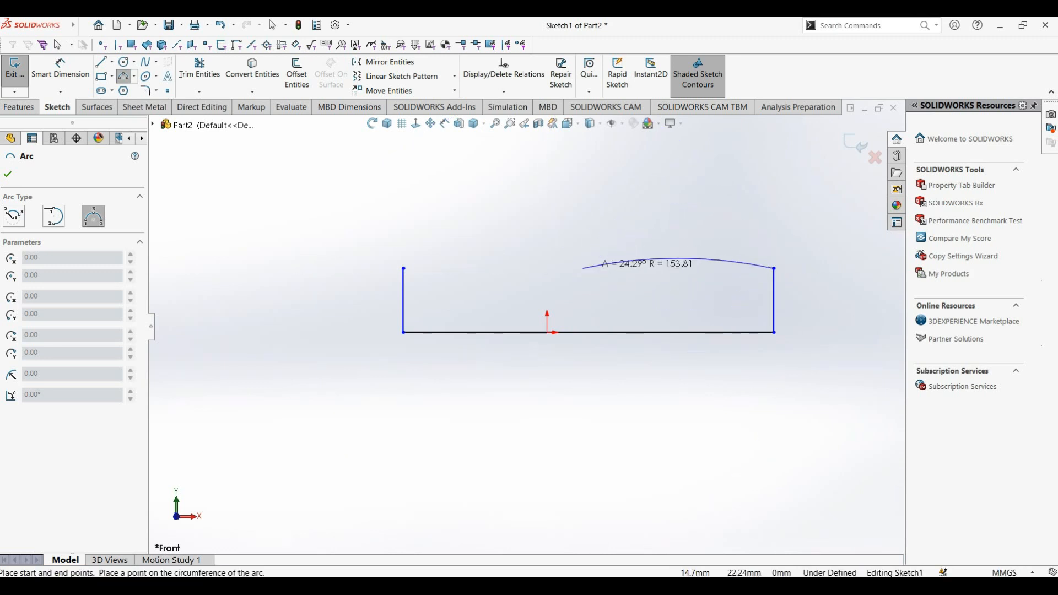
{"action": "left_click", "coordinate": [678, 251]}
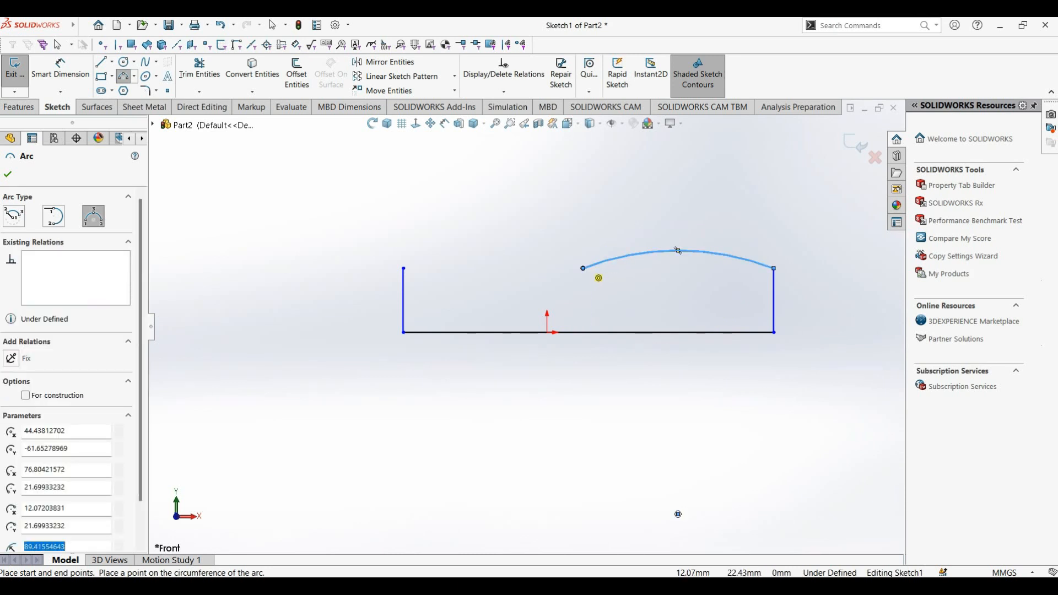
{"action": "left_click", "coordinate": [583, 268]}
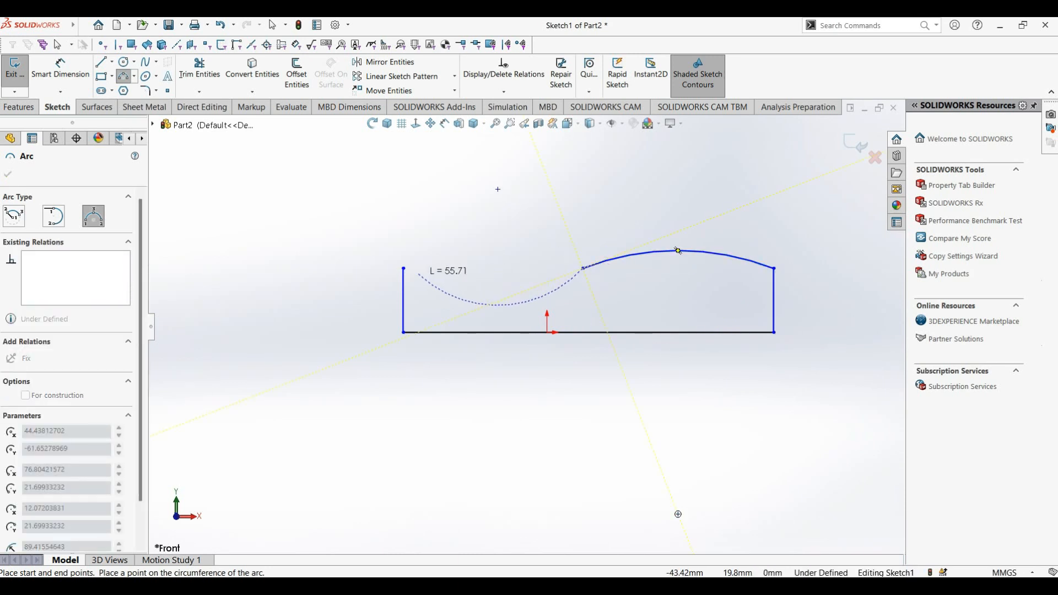
{"action": "left_click", "coordinate": [420, 281]}
{"action": "left_click", "coordinate": [492, 289]}
- Draw a small 3-point arc of about 5.4 mm radius across the profile's upper right corner, from the convex arc to the vertical line
{"action": "scroll", "coordinate": [806, 272], "scroll_direction": "down", "scroll_amount": 7}
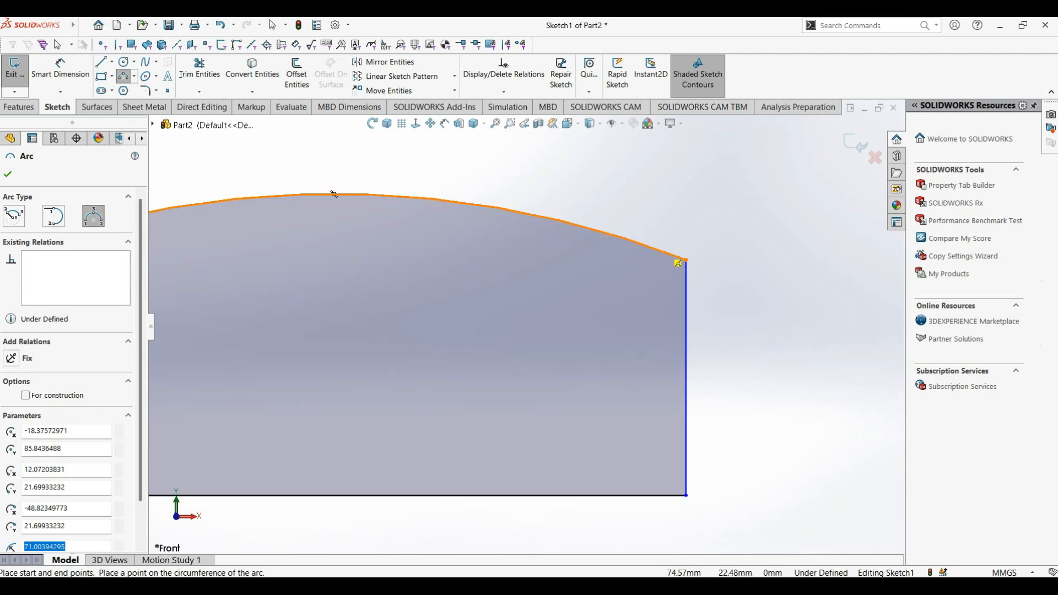
{"action": "left_click", "coordinate": [686, 260]}
{"action": "left_click", "coordinate": [686, 296]}
{"action": "left_click", "coordinate": [679, 271]}
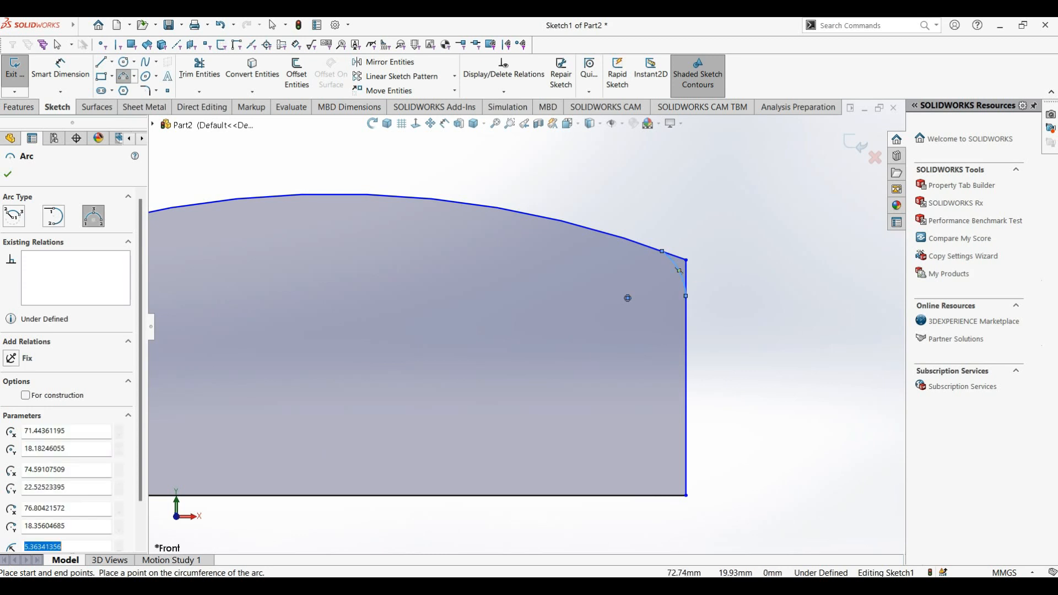
- Draw a small 3-point arc of about 4.8 mm radius across the profile's upper left corner, from the vertical line to the concave arc
{"action": "scroll", "coordinate": [529, 324], "scroll_direction": "up", "scroll_amount": 8}
{"action": "scroll", "coordinate": [269, 328], "scroll_direction": "down", "scroll_amount": 8}
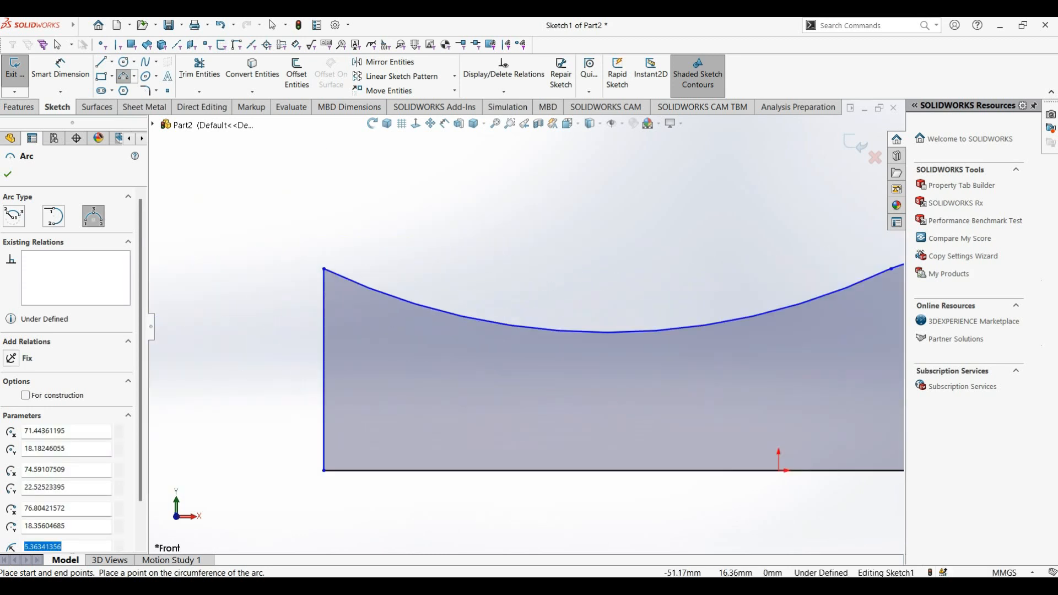
{"action": "scroll", "coordinate": [248, 317], "scroll_direction": "down", "scroll_amount": 2}
{"action": "left_click", "coordinate": [351, 290]}
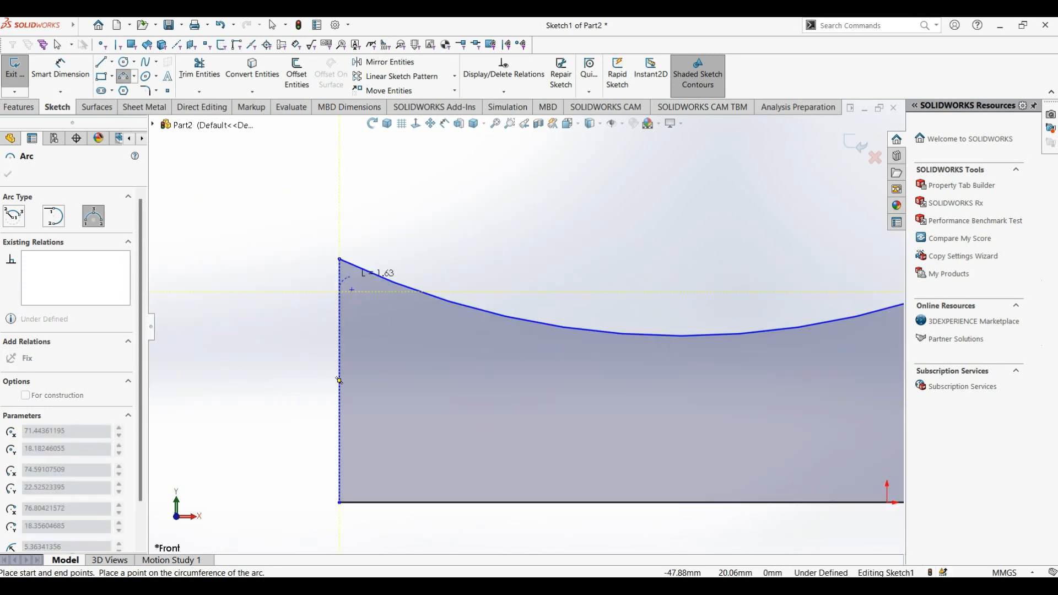
{"action": "left_click", "coordinate": [379, 278]}
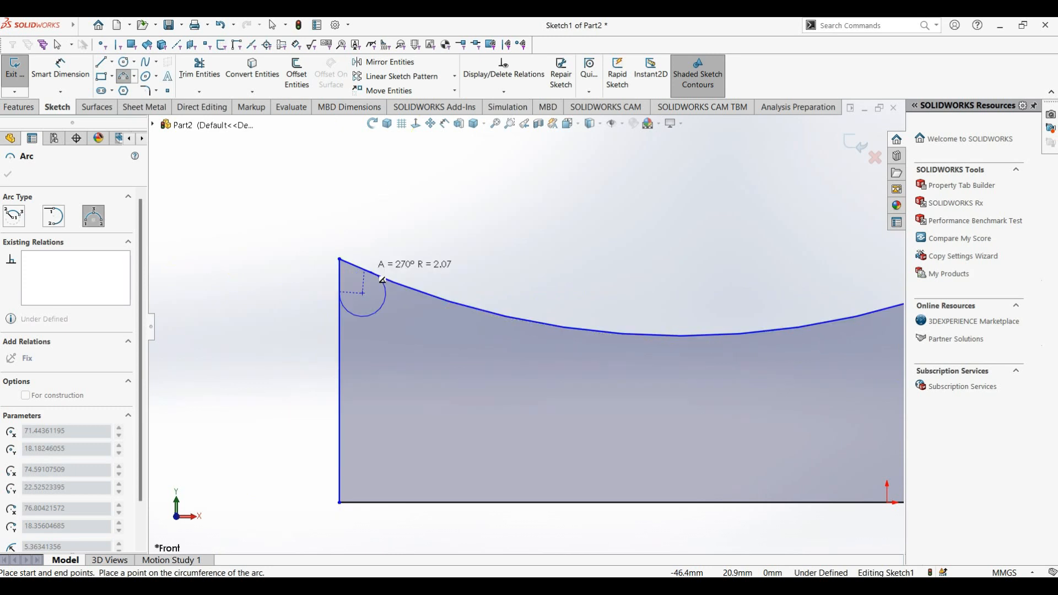
{"action": "left_click", "coordinate": [386, 321]}
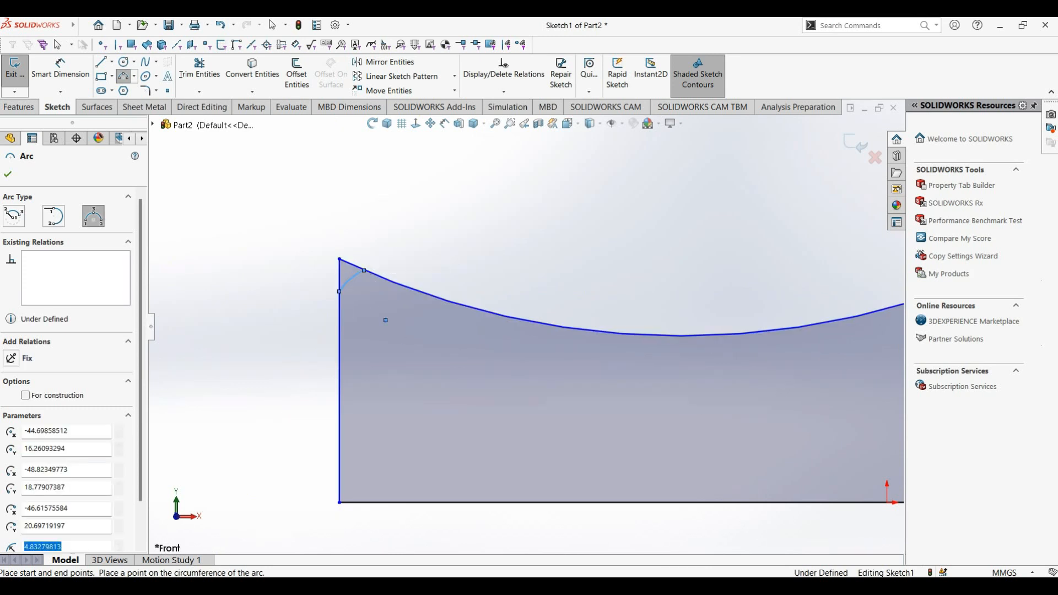
{"action": "key", "text": "Escape"}
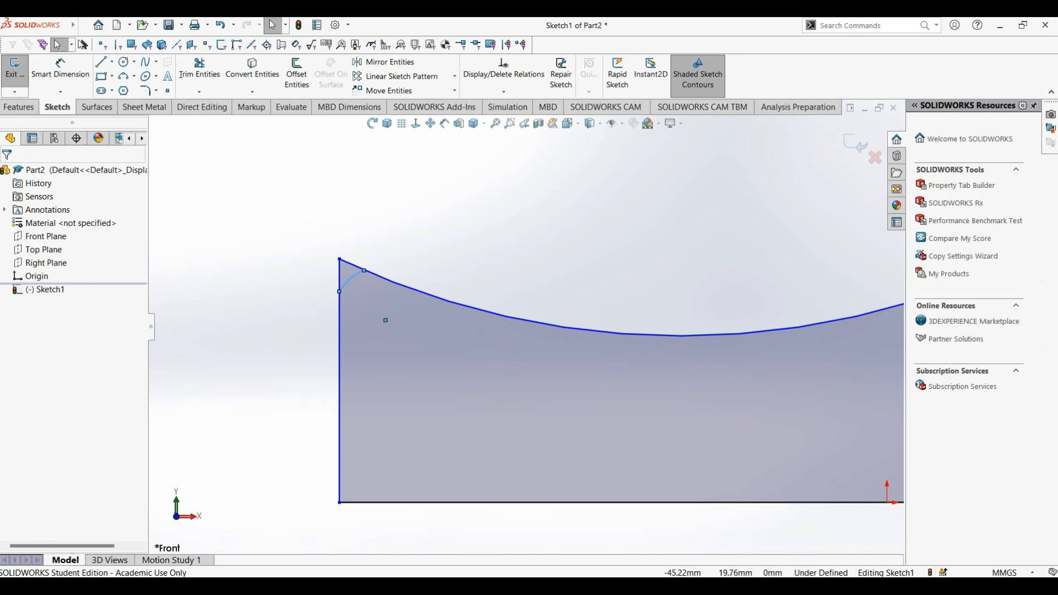
- Trim the vertical line and concave arc ends that extend beyond the small arc at the profile's upper left corner
{"action": "scroll", "coordinate": [534, 322], "scroll_direction": "up", "scroll_amount": 4}
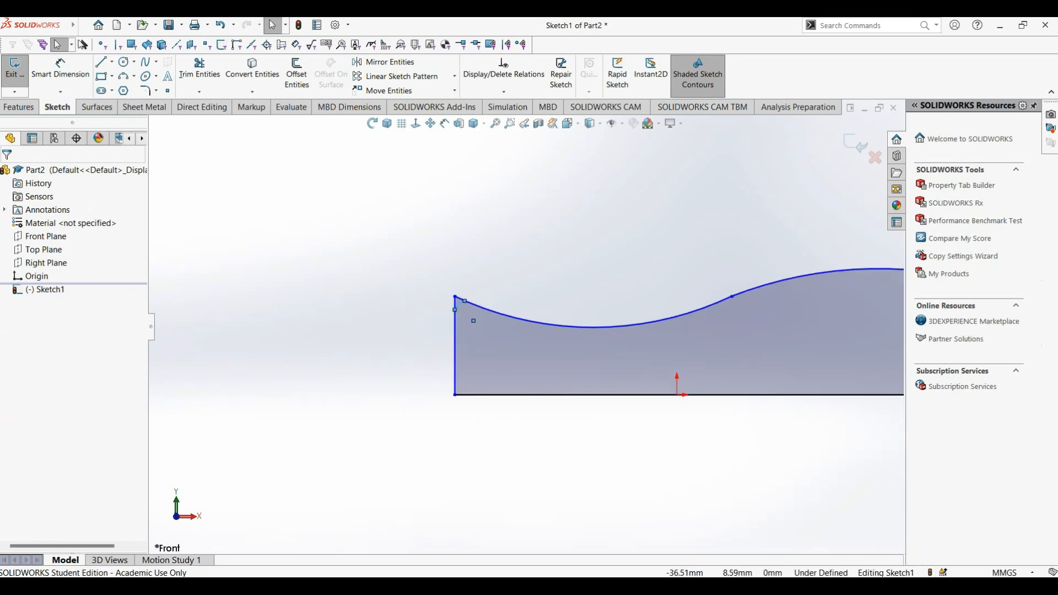
{"action": "scroll", "coordinate": [458, 331], "scroll_direction": "down", "scroll_amount": 4}
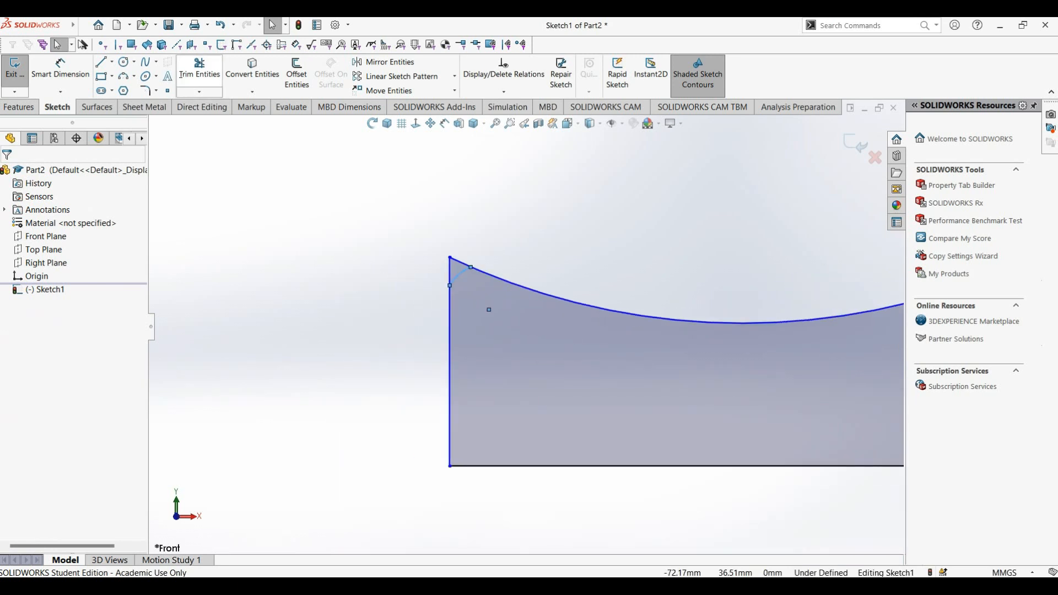
{"action": "left_click", "coordinate": [199, 68]}
{"action": "left_click", "coordinate": [449, 271]}
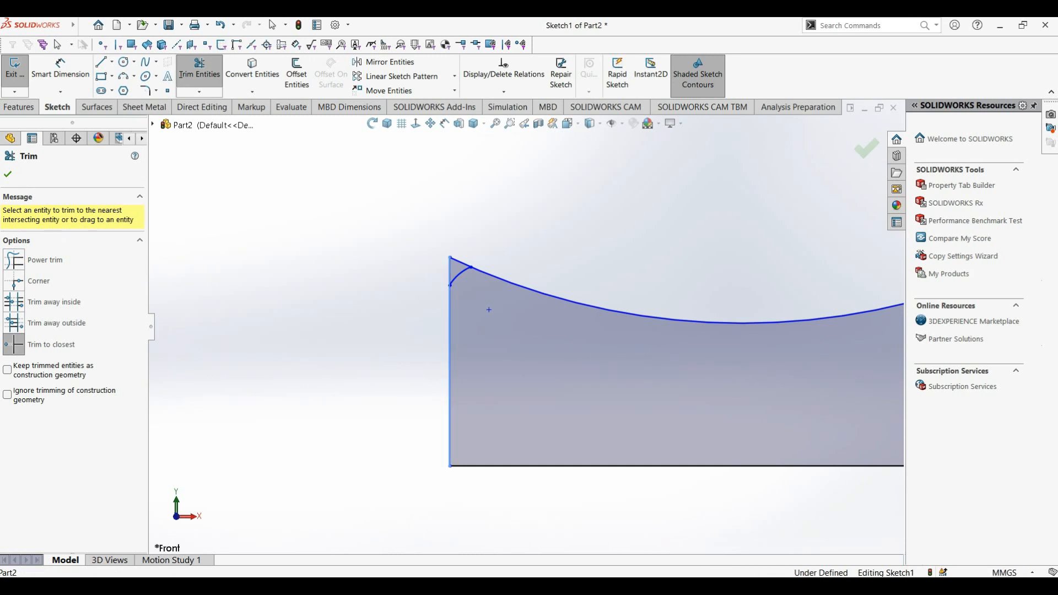
{"action": "left_click", "coordinate": [460, 262]}
- Trim the convex arc and vertical line ends that extend beyond the small arc at the profile's upper right corner
{"action": "scroll", "coordinate": [529, 311], "scroll_direction": "up", "scroll_amount": 8}
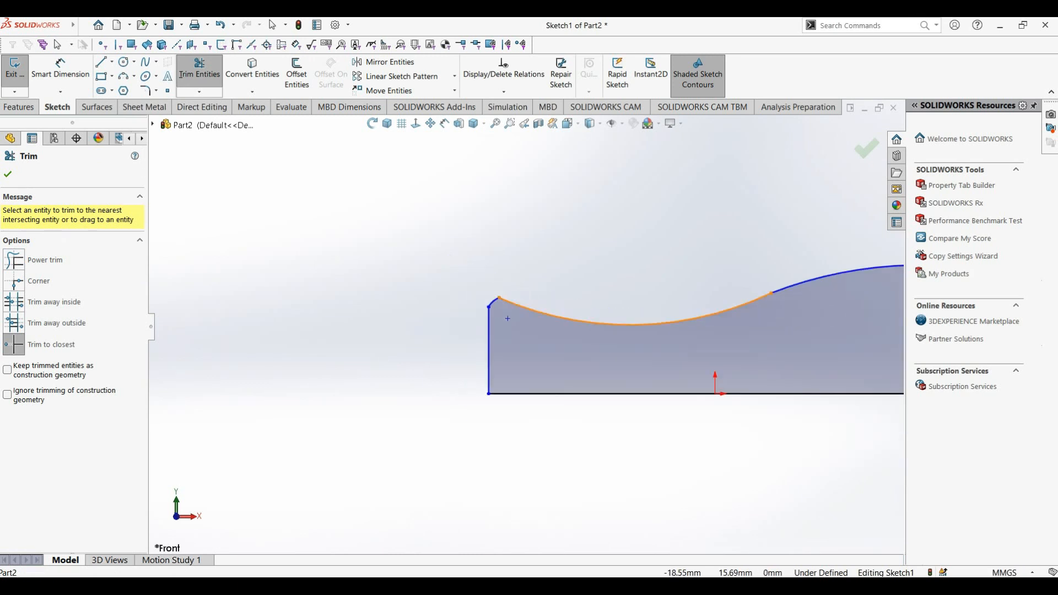
{"action": "scroll", "coordinate": [804, 342], "scroll_direction": "down", "scroll_amount": 5}
{"action": "scroll", "coordinate": [705, 378], "scroll_direction": "down", "scroll_amount": 4}
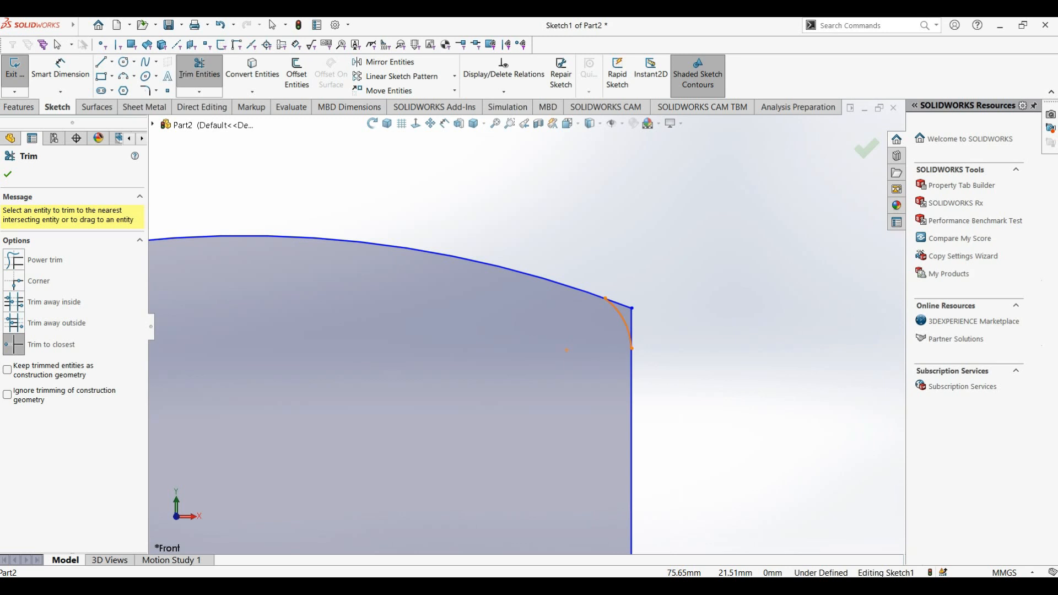
{"action": "left_click", "coordinate": [619, 303]}
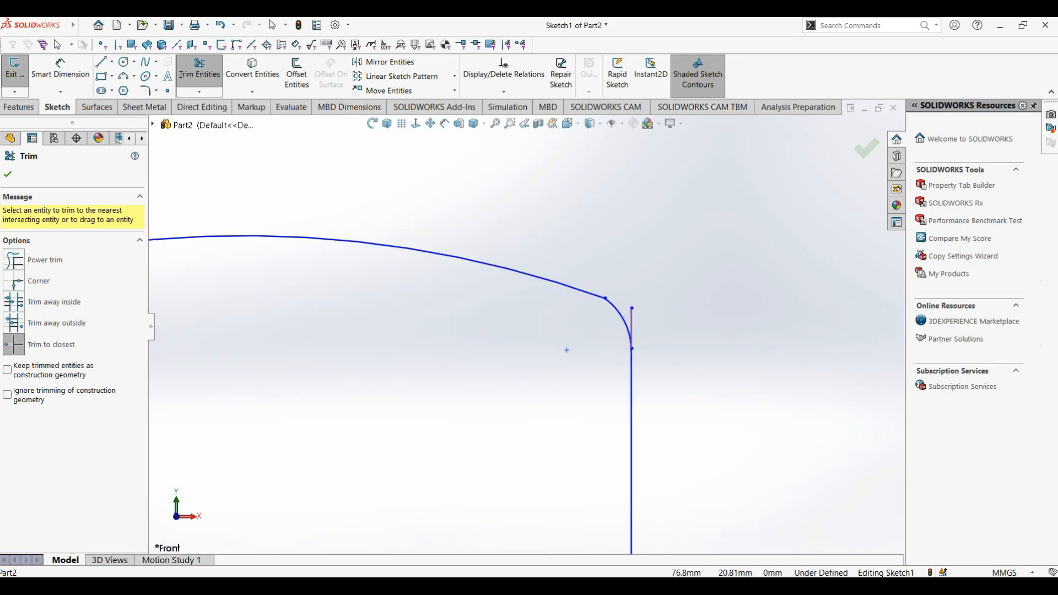
{"action": "left_click", "coordinate": [632, 320]}
{"action": "scroll", "coordinate": [631, 319], "scroll_direction": "up", "scroll_amount": 8}
{"action": "scroll", "coordinate": [405, 368], "scroll_direction": "down", "scroll_amount": 3}
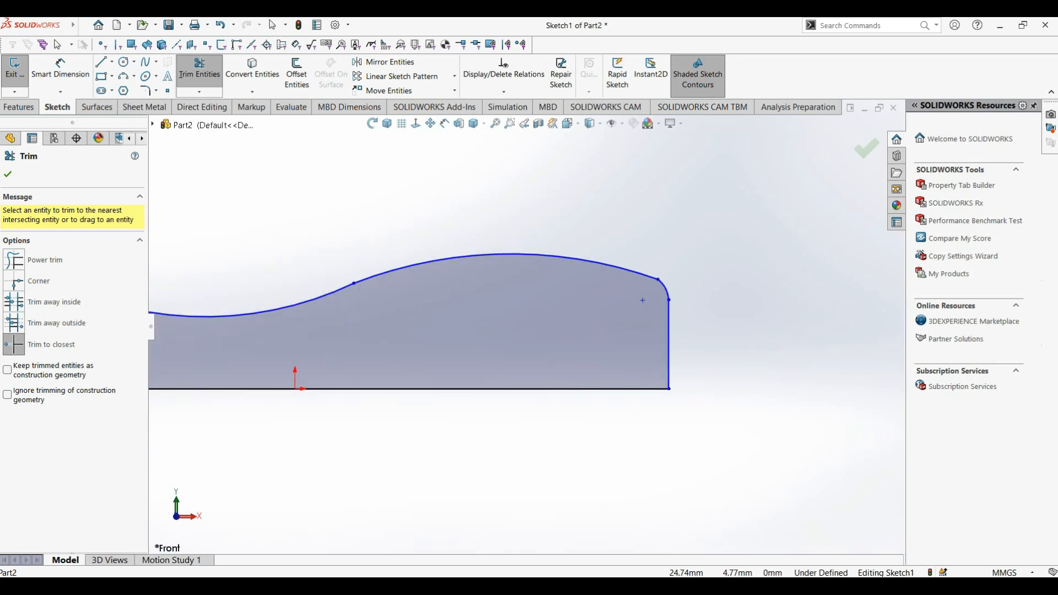
- Dimension the profile's horizontal base line and set its length to 150 mm
{"action": "scroll", "coordinate": [527, 327], "scroll_direction": "up", "scroll_amount": 5}
{"action": "key", "text": "Escape"}
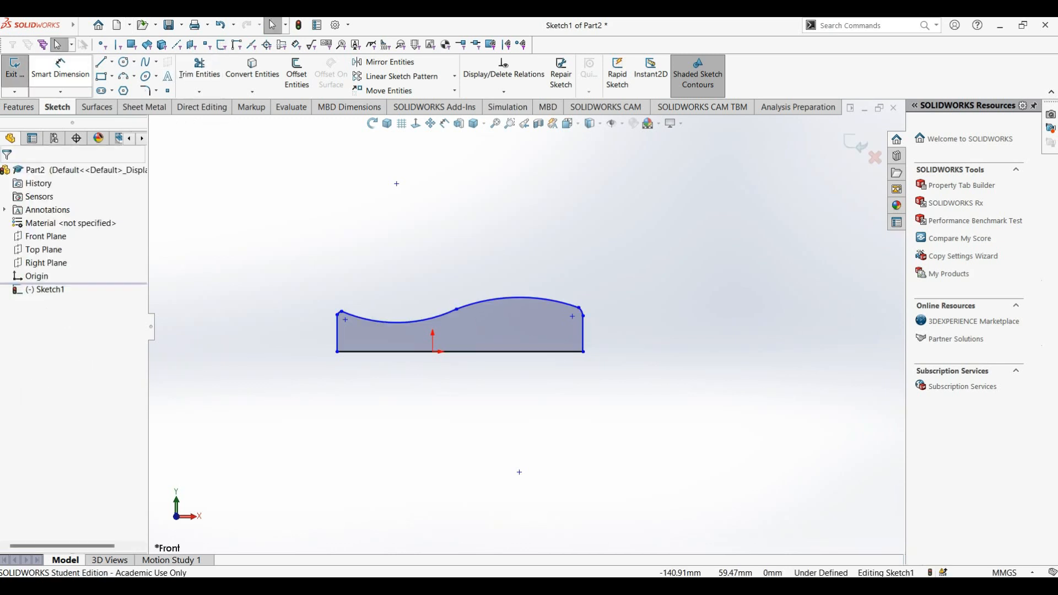
{"action": "left_click", "coordinate": [61, 69]}
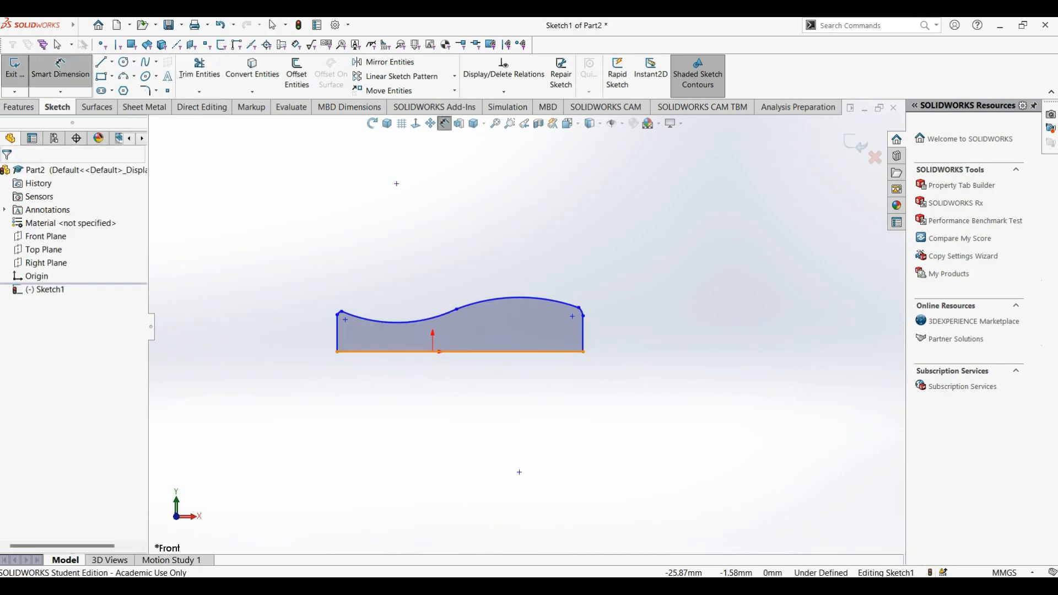
{"action": "left_click", "coordinate": [388, 352]}
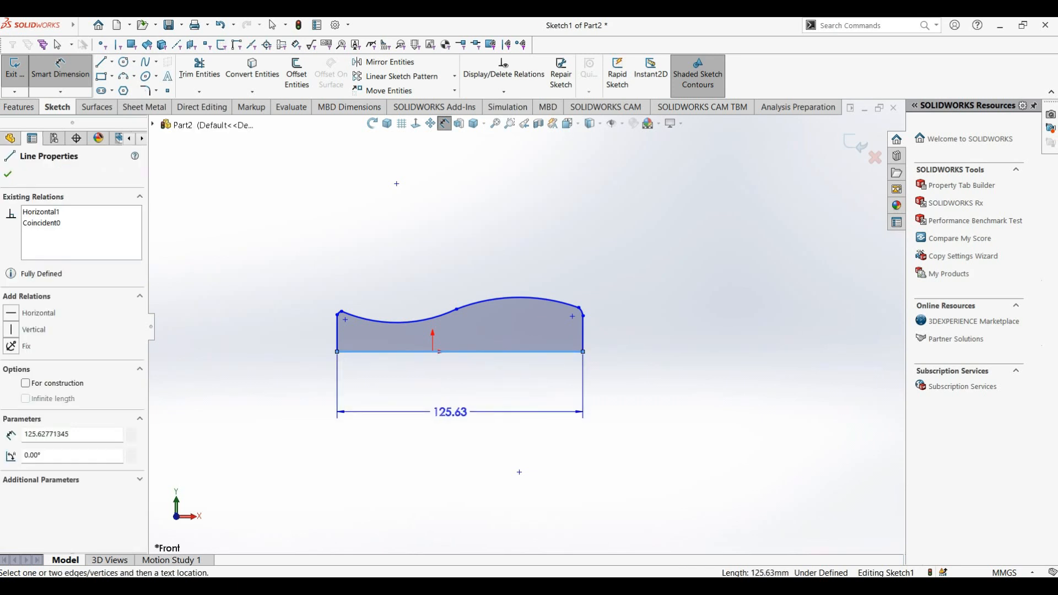
{"action": "left_click", "coordinate": [450, 412]}
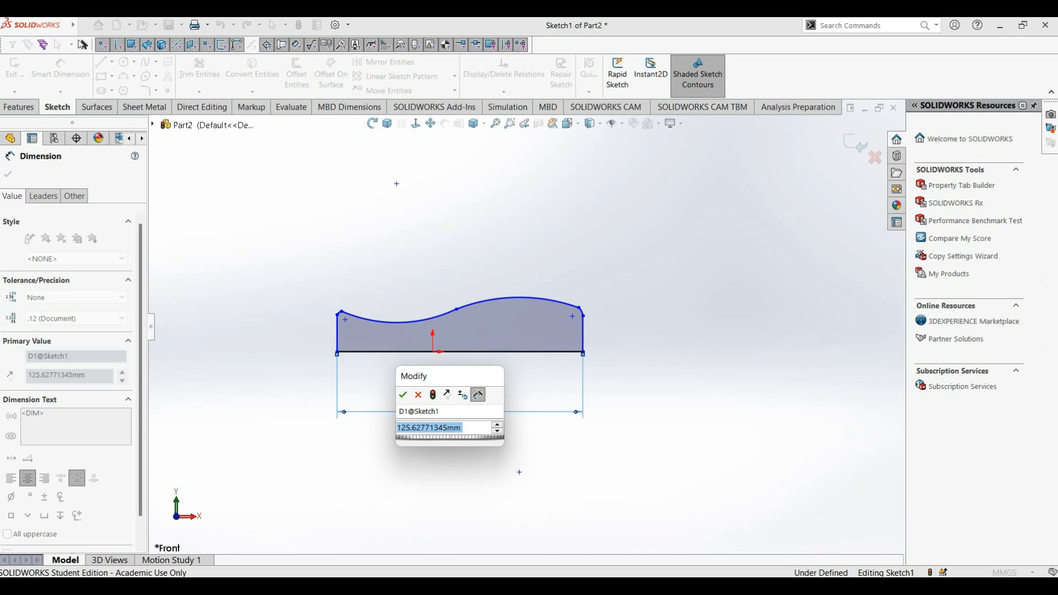
{"action": "type", "text": "150"}
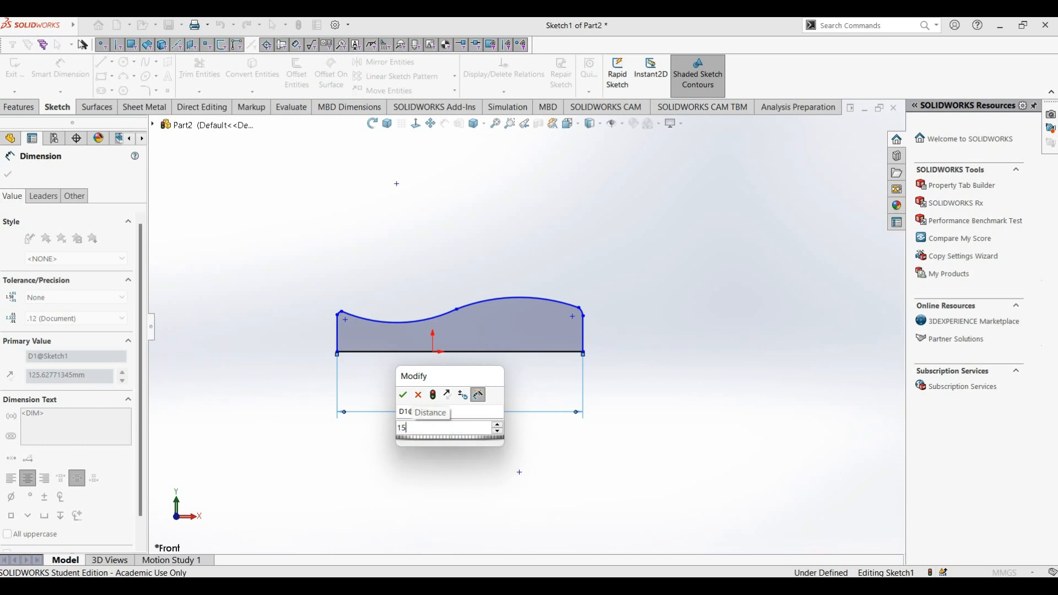
{"action": "key", "text": "Return"}
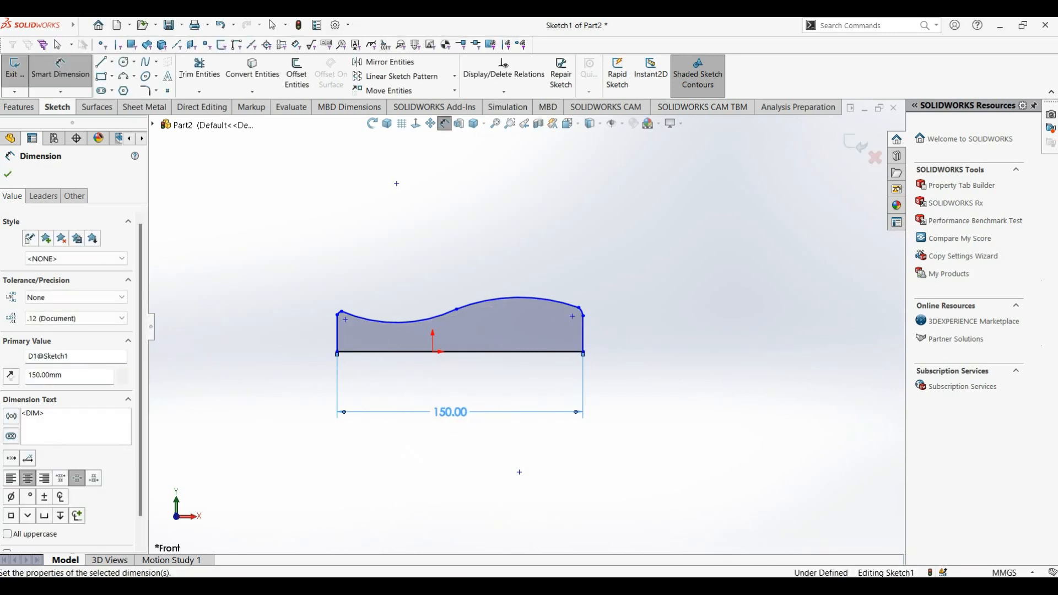
- Dimension the vertical line at the profile's right end and set its length to 25 mm
{"action": "scroll", "coordinate": [584, 306], "scroll_direction": "up", "scroll_amount": 5}
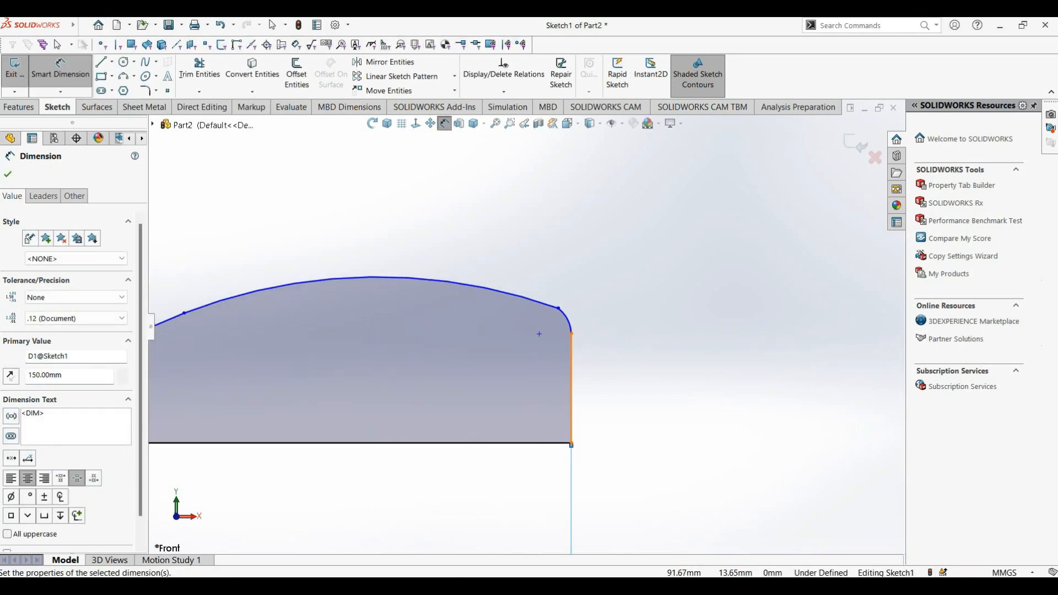
{"action": "left_click", "coordinate": [571, 385]}
{"action": "left_click", "coordinate": [623, 392]}
{"action": "type", "text": "25"}
{"action": "key", "text": "Return"}
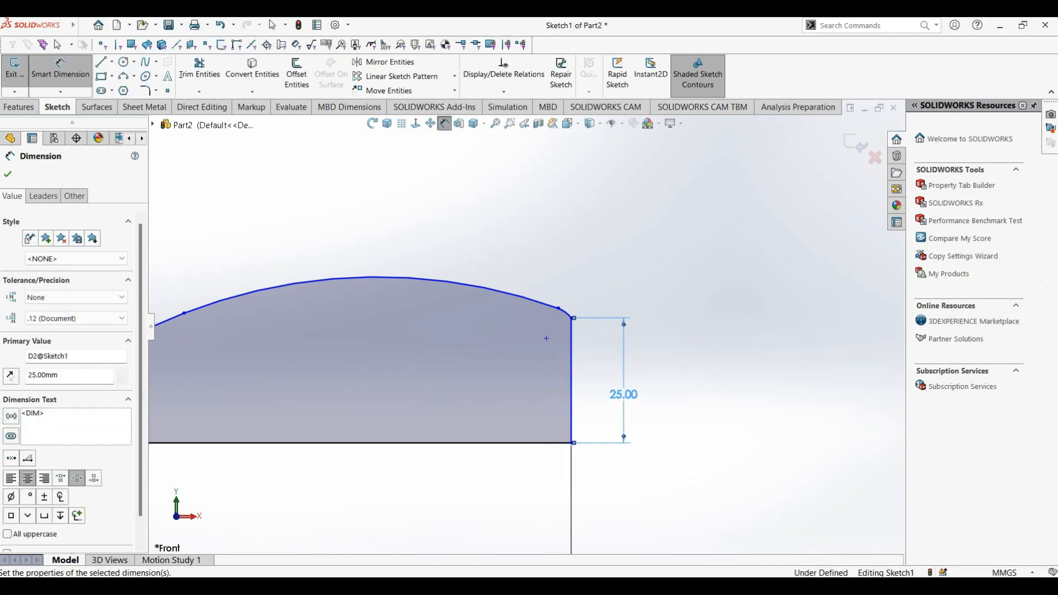
{"action": "scroll", "coordinate": [527, 325], "scroll_direction": "up", "scroll_amount": 3}
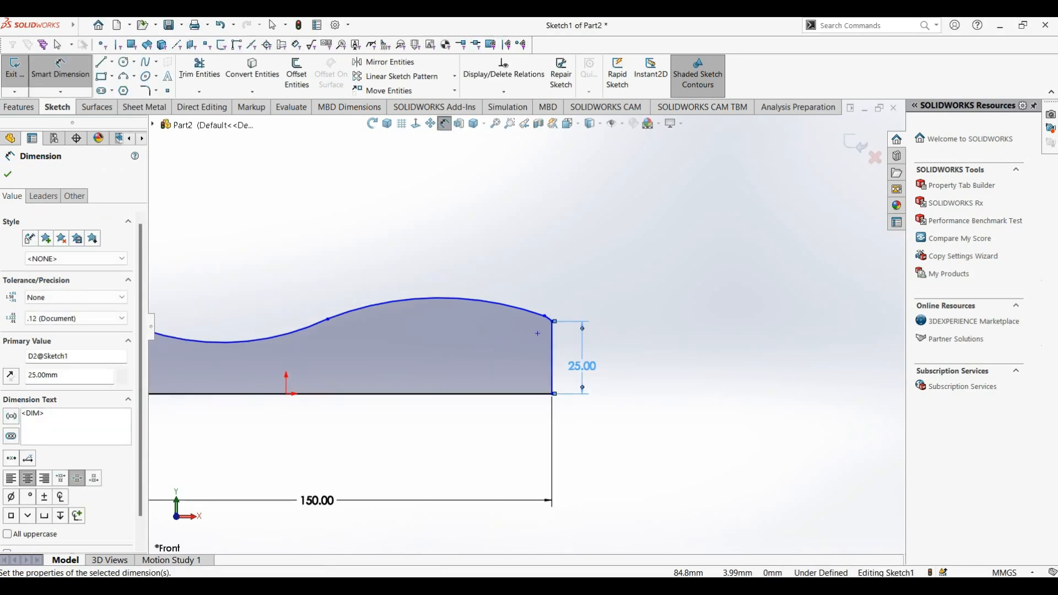
{"action": "key", "text": "Escape"}
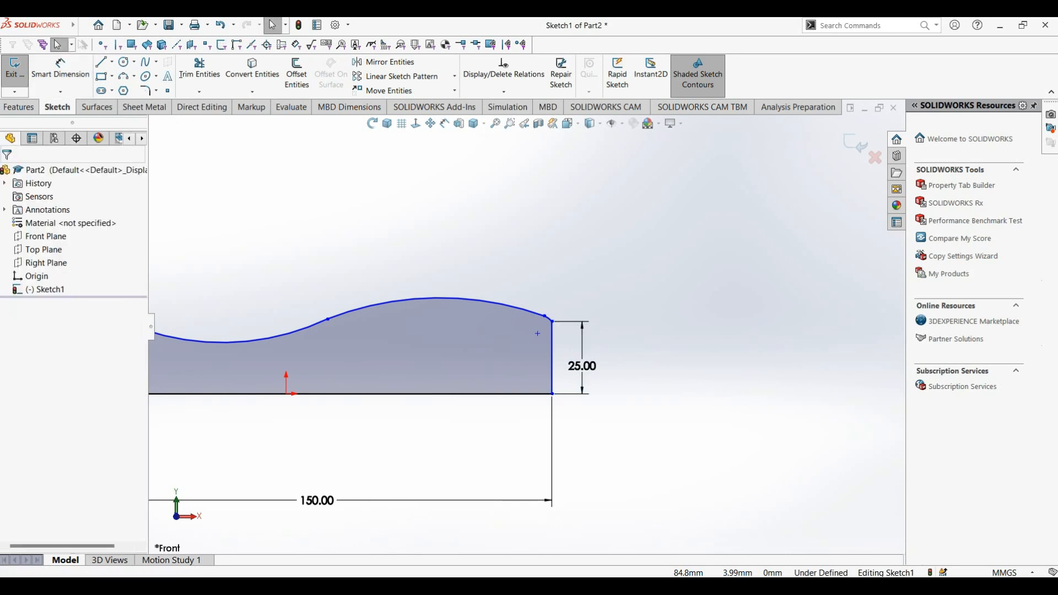
- Add an Equal relation between the vertical lines at the two ends of the profile
{"action": "left_click", "coordinate": [552, 358]}
{"action": "scroll", "coordinate": [525, 326], "scroll_direction": "up", "scroll_amount": 3}
{"action": "left_click", "coordinate": [328, 344], "text": "ctrl"}
{"action": "left_click", "coordinate": [11, 453]}
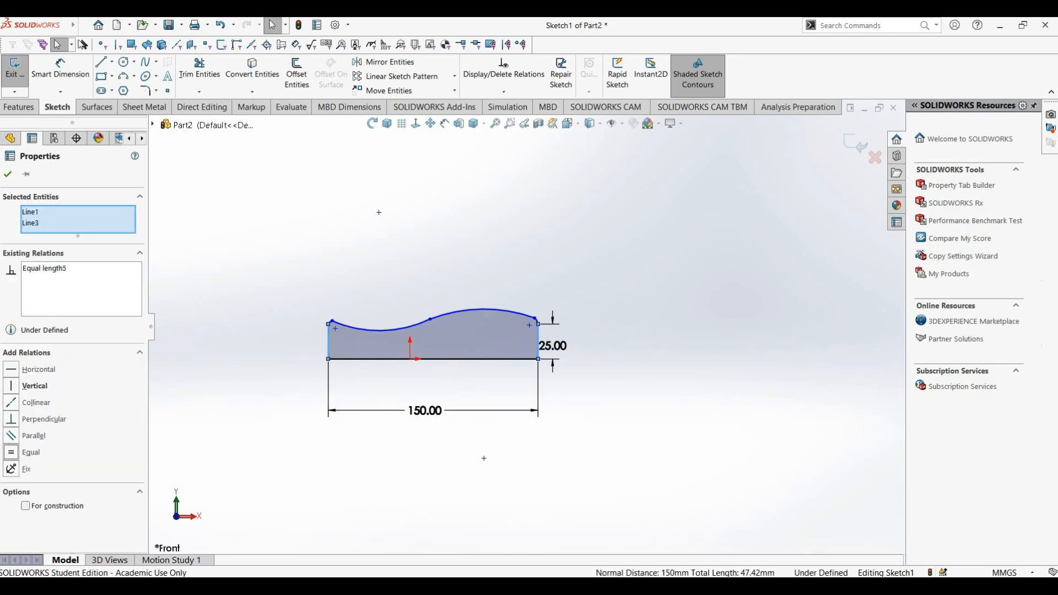
{"action": "key", "text": "Escape"}
- Make the small arc at the profile's upper right corner tangent to the adjoining vertical line
{"action": "scroll", "coordinate": [507, 315], "scroll_direction": "down", "scroll_amount": 5}
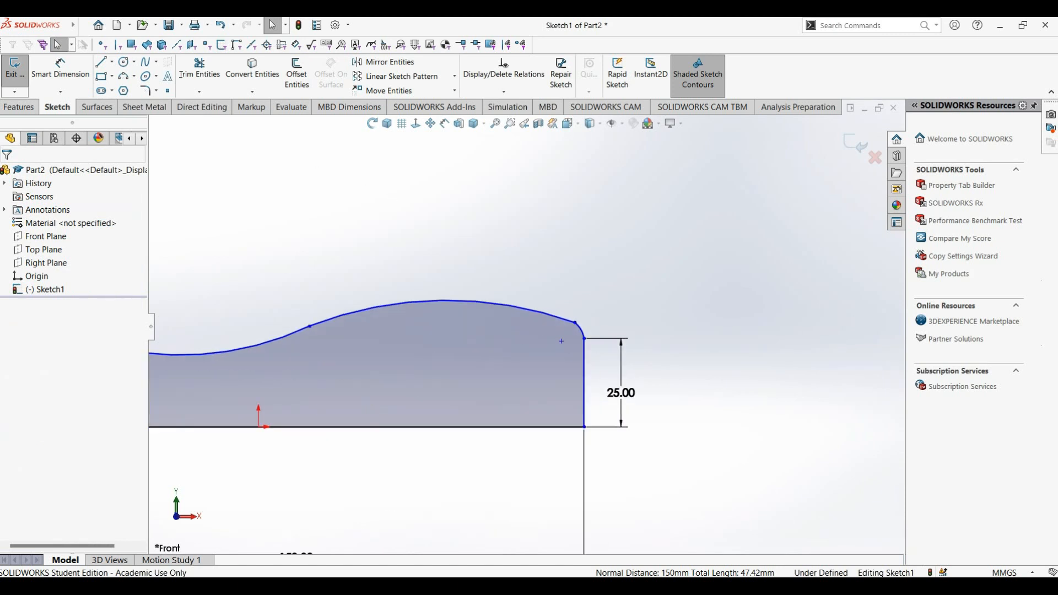
{"action": "scroll", "coordinate": [561, 341], "scroll_direction": "down", "scroll_amount": 5}
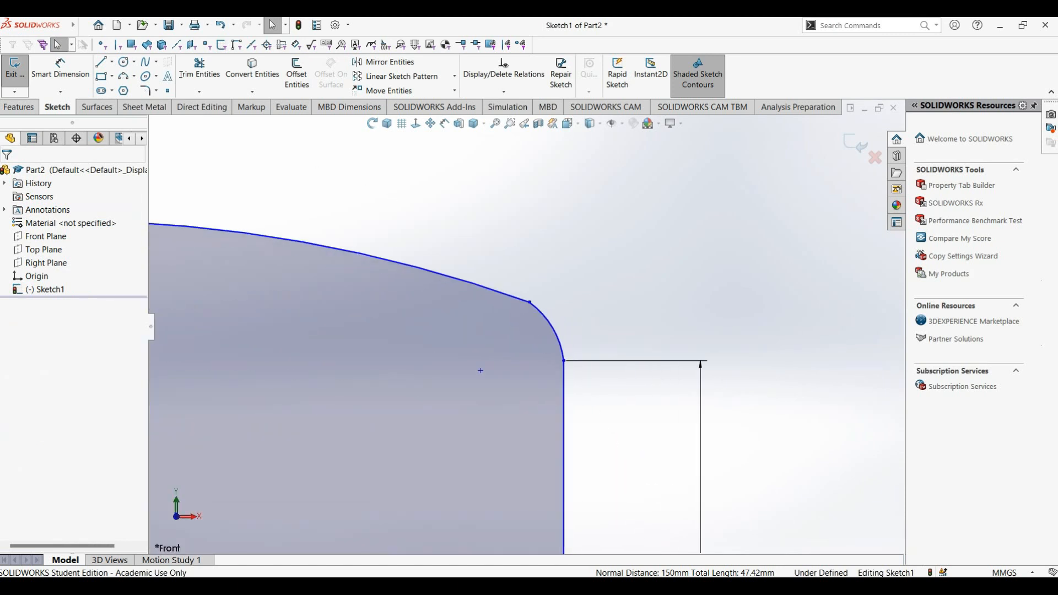
{"action": "scroll", "coordinate": [474, 367], "scroll_direction": "down", "scroll_amount": 3}
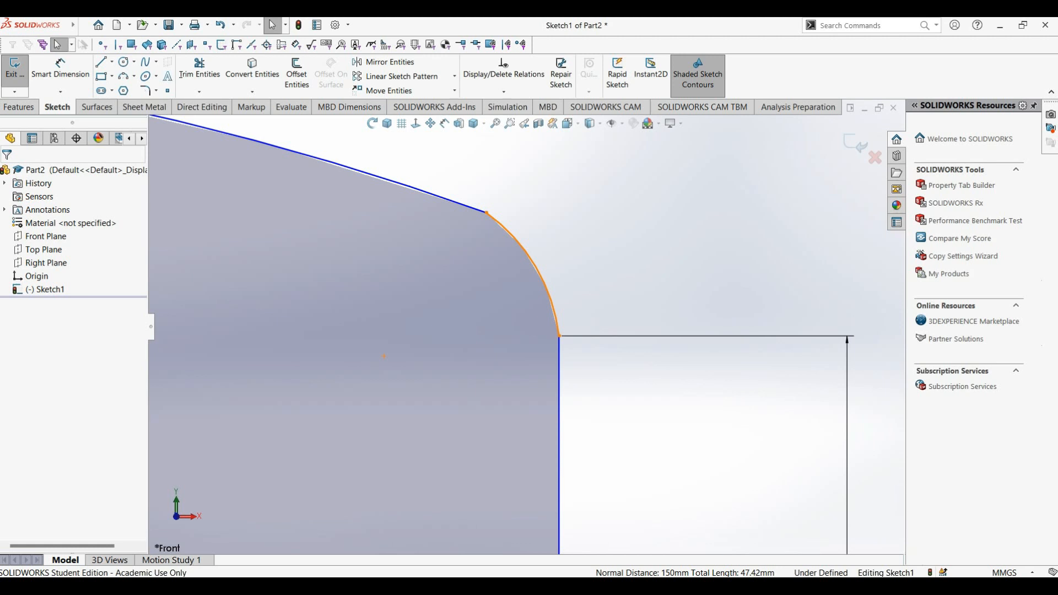
{"action": "left_click", "coordinate": [535, 266]}
{"action": "left_click", "coordinate": [559, 386], "text": "ctrl"}
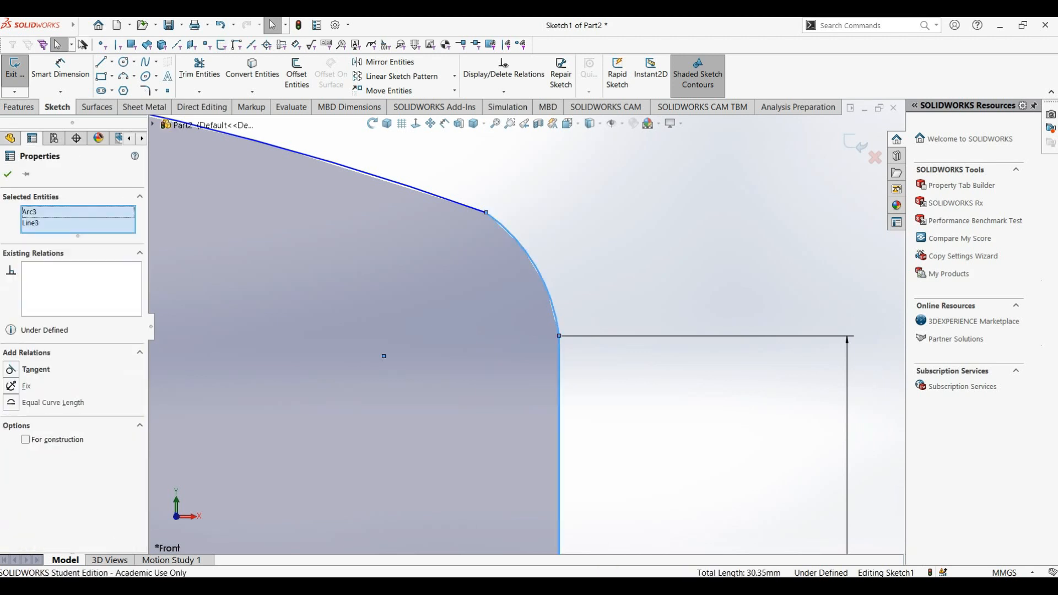
{"action": "left_click", "coordinate": [11, 370]}
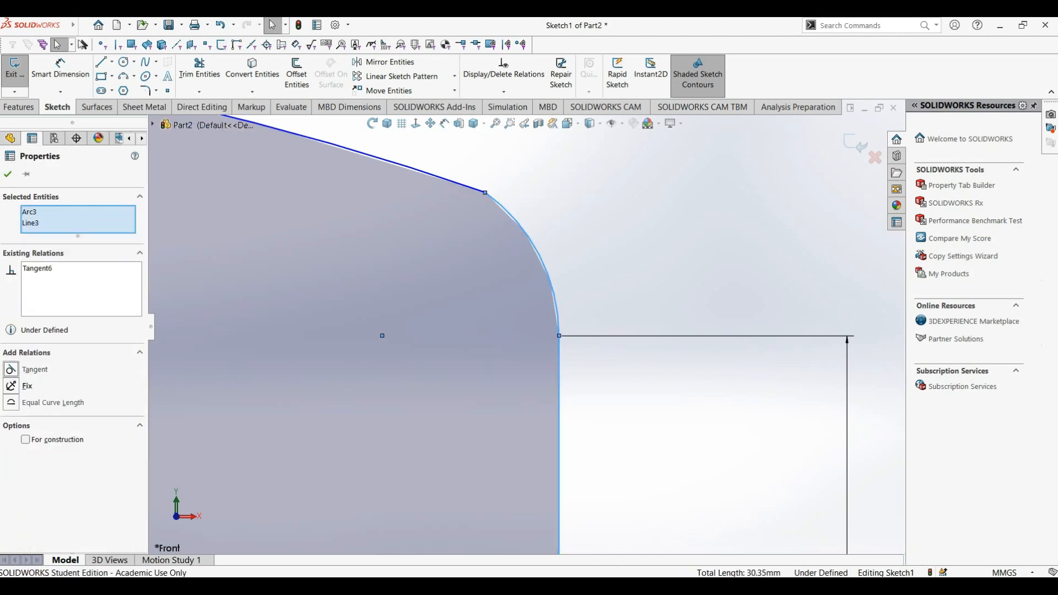
- Make the large convex arc tangent to the small arc at the profile's upper right corner
{"action": "left_click", "coordinate": [433, 176]}
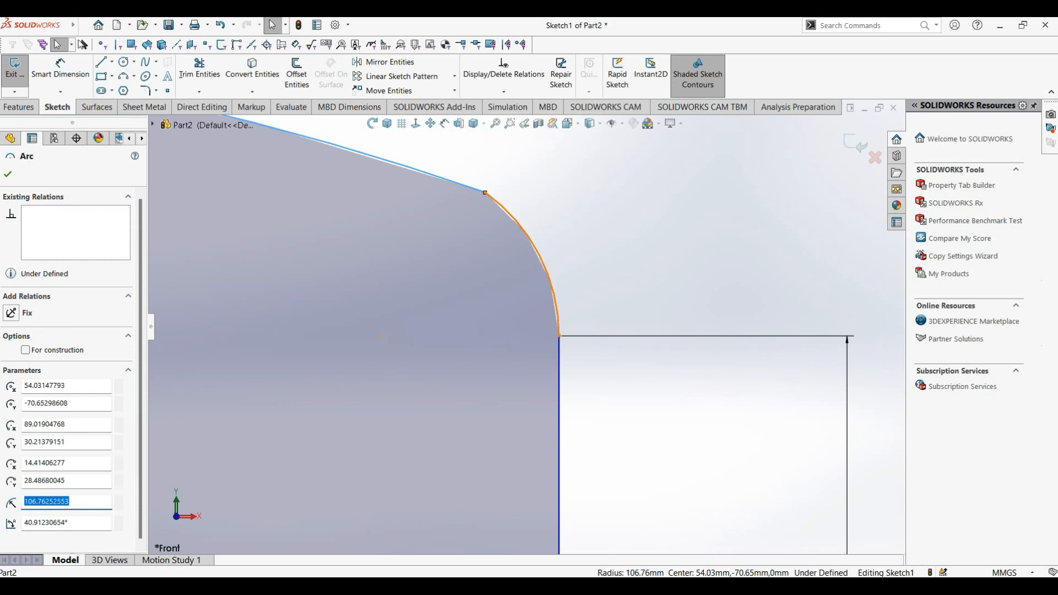
{"action": "scroll", "coordinate": [528, 237], "scroll_direction": "up", "scroll_amount": 2}
{"action": "left_click", "coordinate": [547, 323], "text": "ctrl"}
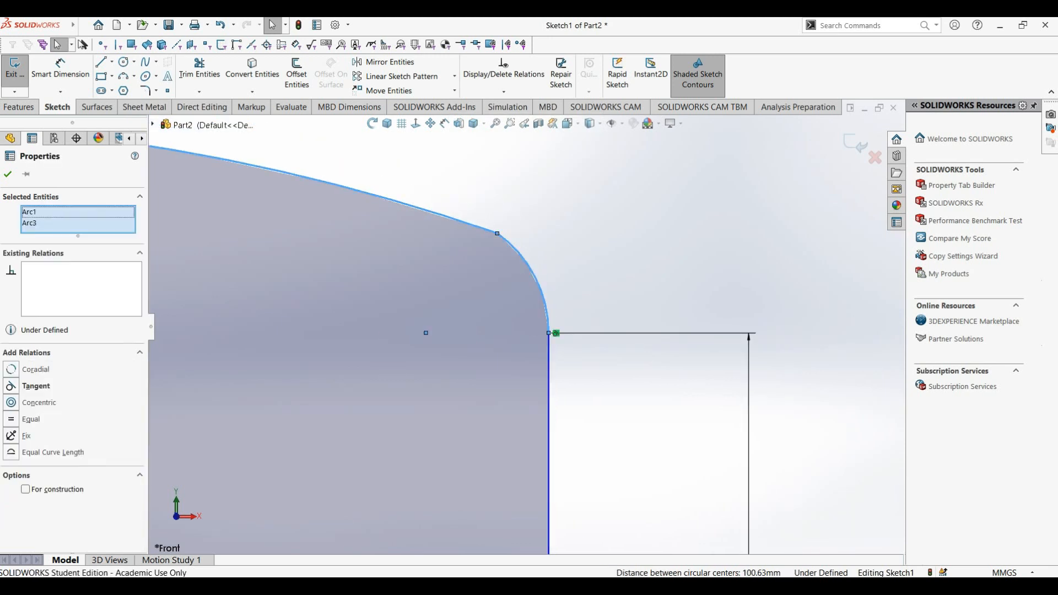
{"action": "left_click", "coordinate": [11, 387]}
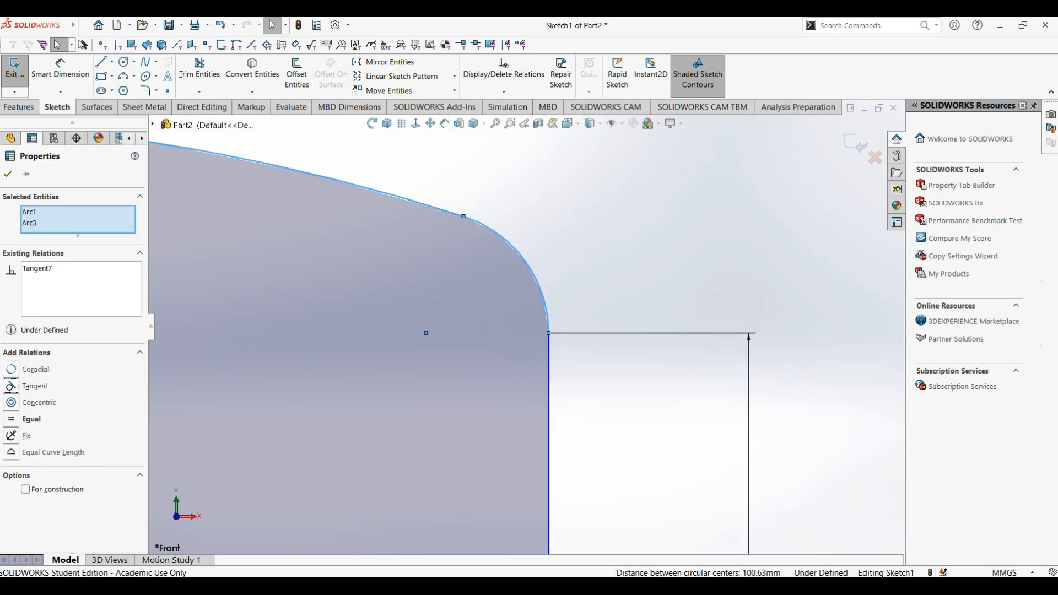
{"action": "key", "text": "Escape"}
- Add a Tangent relation between the concave arc and the convex arc where they meet along the profile's upper edge
{"action": "scroll", "coordinate": [526, 327], "scroll_direction": "up", "scroll_amount": 10}
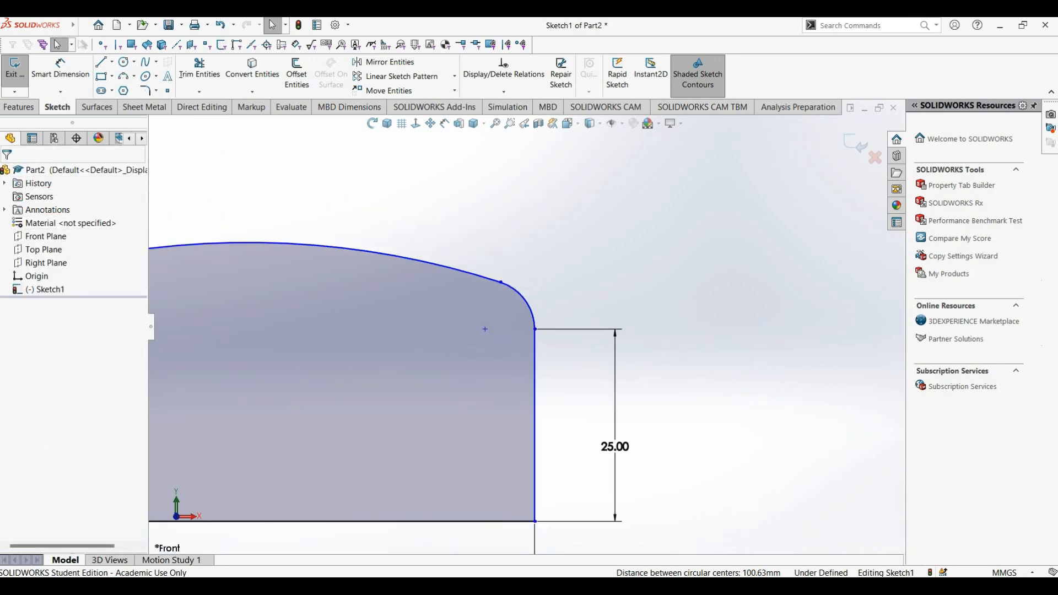
{"action": "scroll", "coordinate": [148, 342], "scroll_direction": "down", "scroll_amount": 4}
{"action": "left_click", "coordinate": [326, 297]}
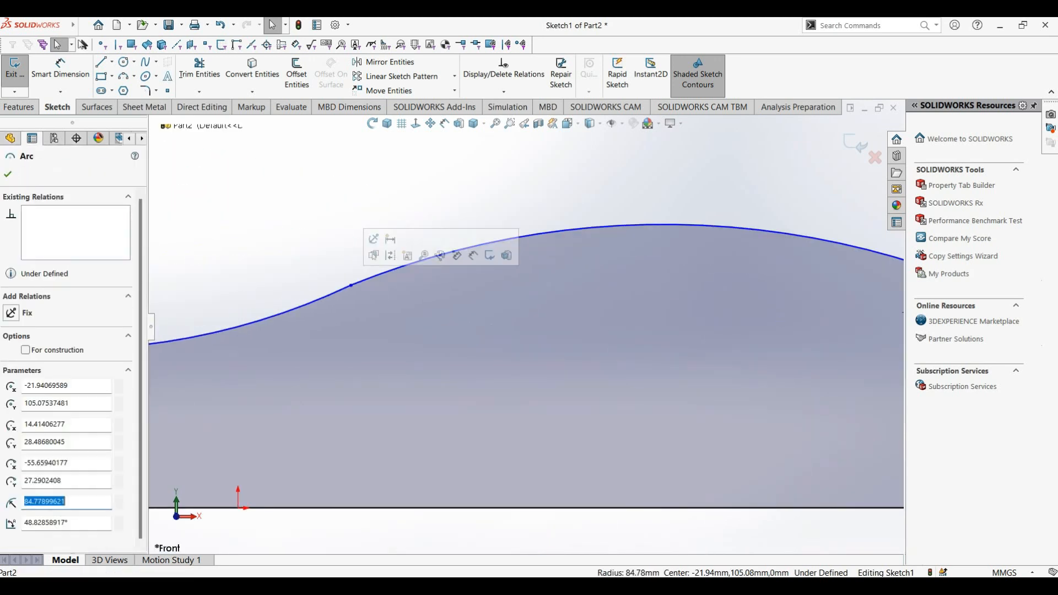
{"action": "left_click", "coordinate": [380, 274], "text": "ctrl"}
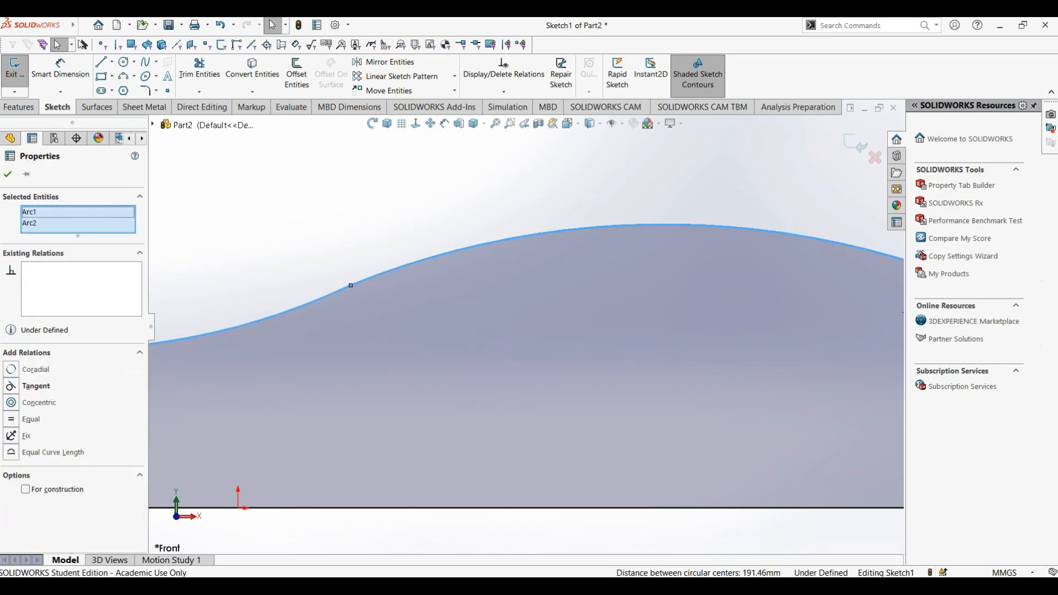
{"action": "left_click", "coordinate": [11, 386]}
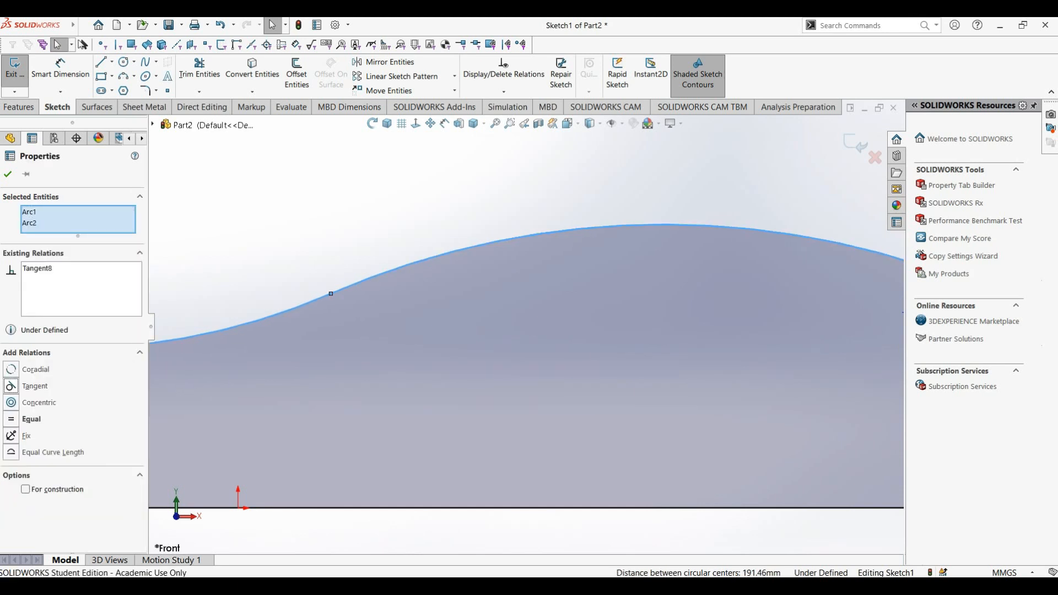
{"action": "left_click", "coordinate": [8, 174]}
- Make the small arc at the profile's upper left corner tangent to the adjoining vertical line
{"action": "scroll", "coordinate": [525, 327], "scroll_direction": "up", "scroll_amount": 5}
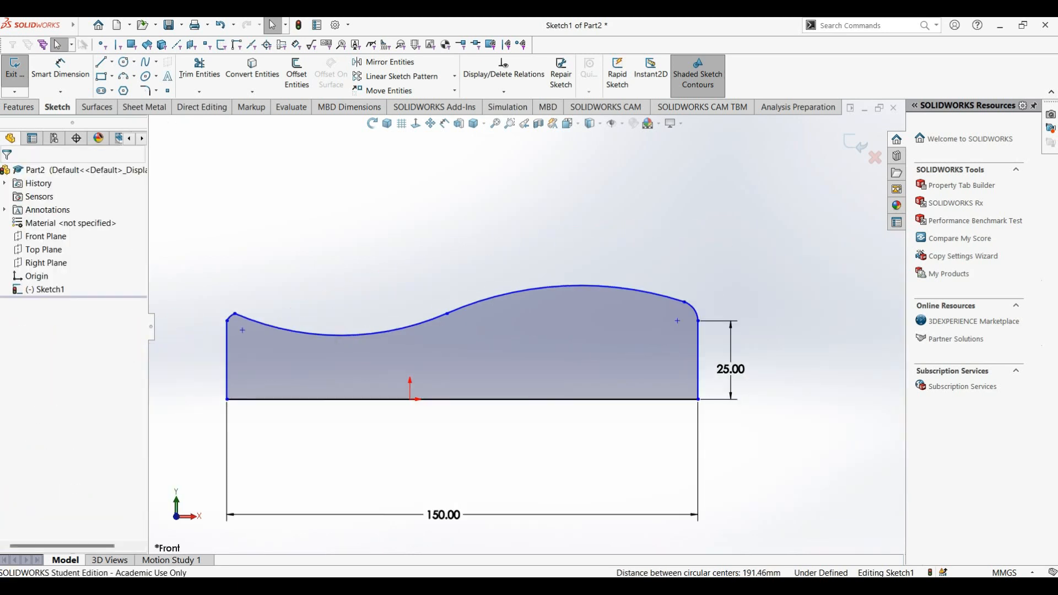
{"action": "scroll", "coordinate": [148, 330], "scroll_direction": "down", "scroll_amount": 4}
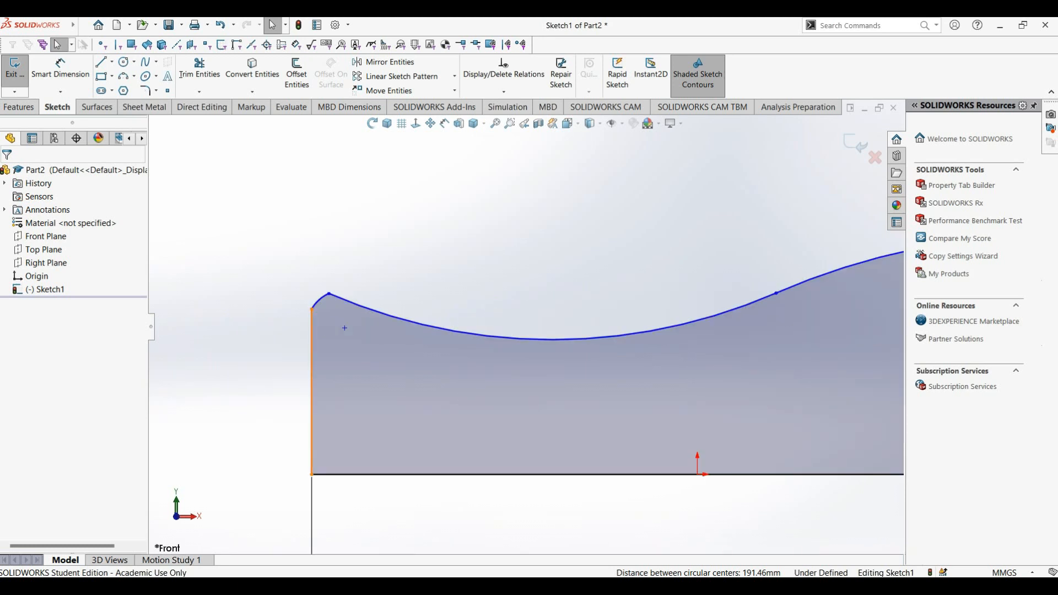
{"action": "left_click", "coordinate": [312, 391]}
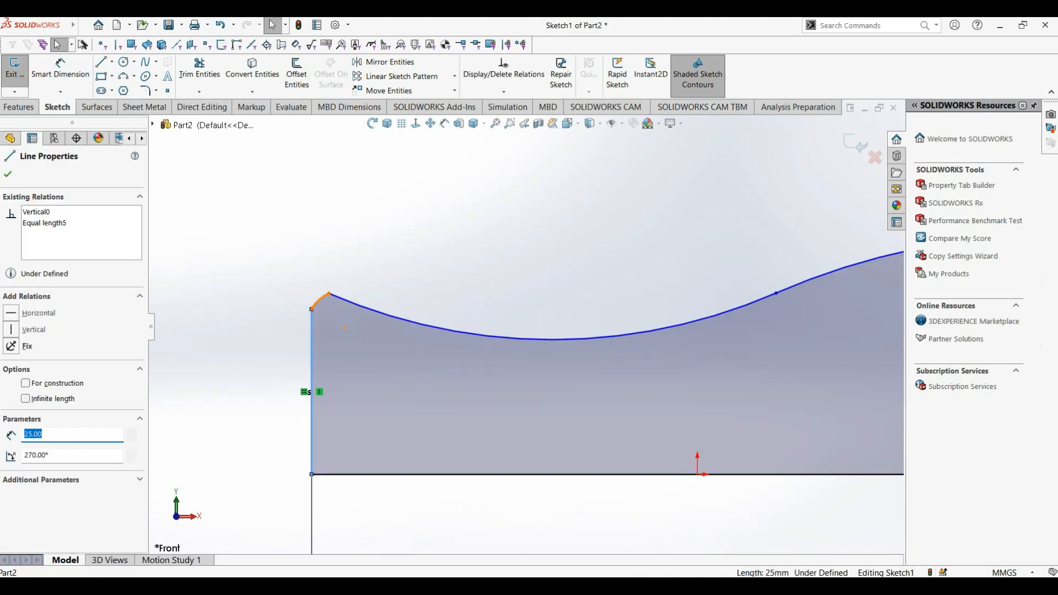
{"action": "left_click", "coordinate": [319, 299], "text": "ctrl"}
{"action": "left_click", "coordinate": [11, 369]}
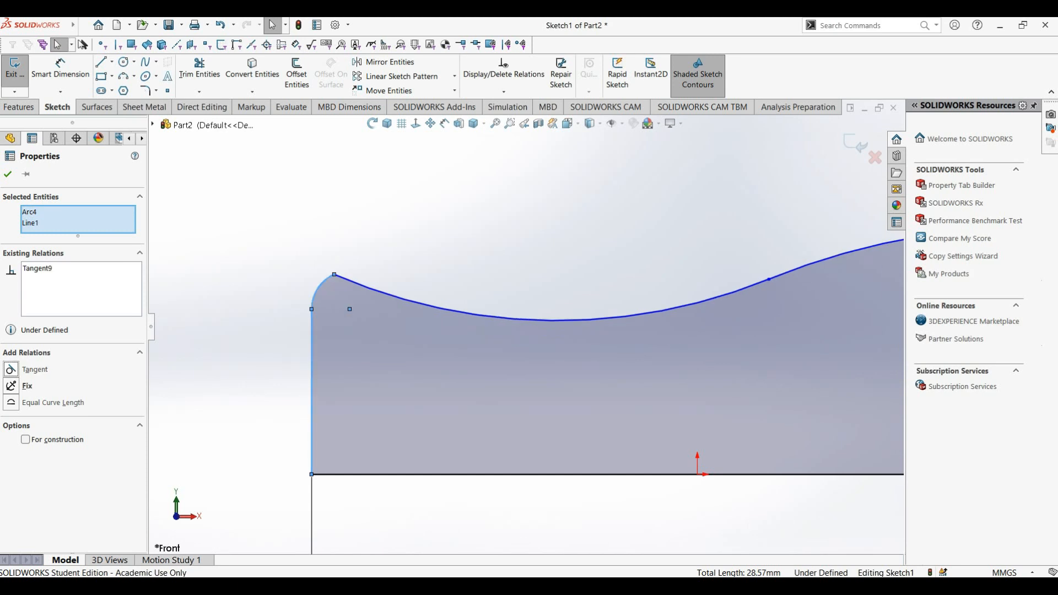
{"action": "key", "text": "Escape"}
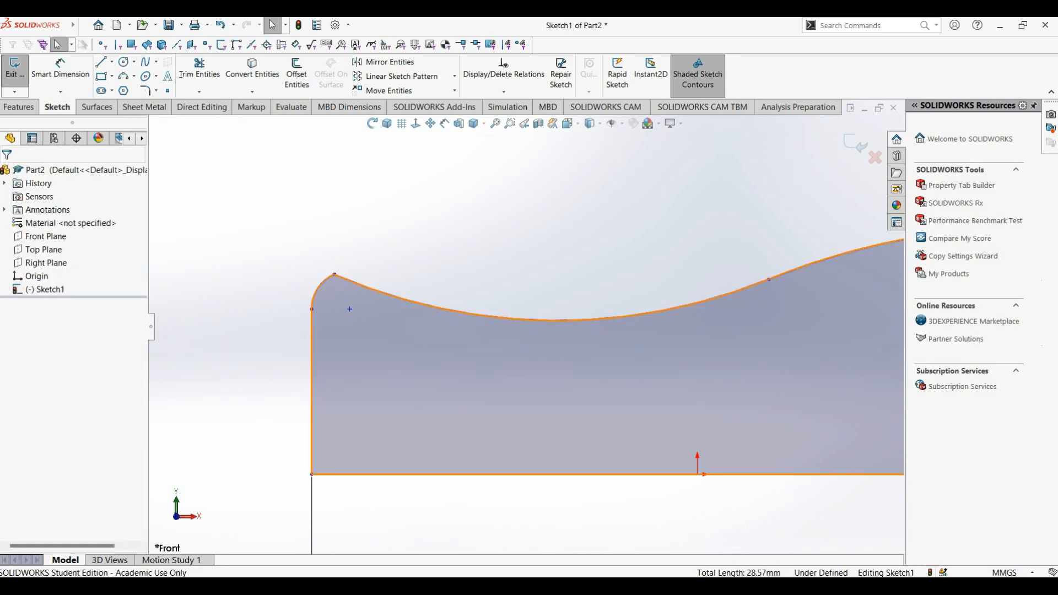
- Add a Tangent relation between the small upper left corner arc and the concave arc
{"action": "left_click", "coordinate": [317, 307]}
{"action": "left_click", "coordinate": [368, 288], "text": "ctrl"}
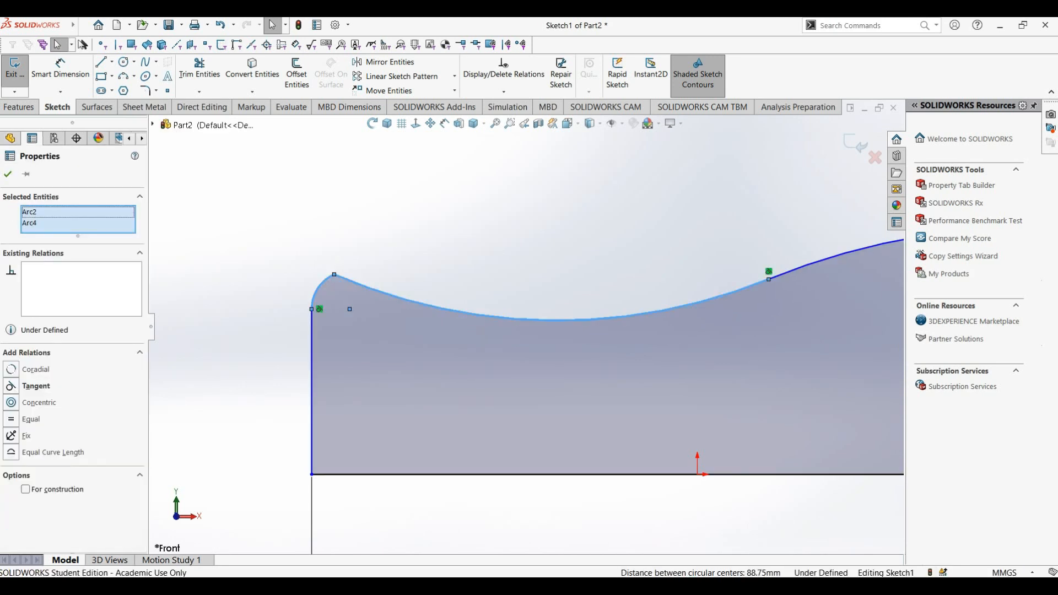
{"action": "left_click", "coordinate": [34, 386]}
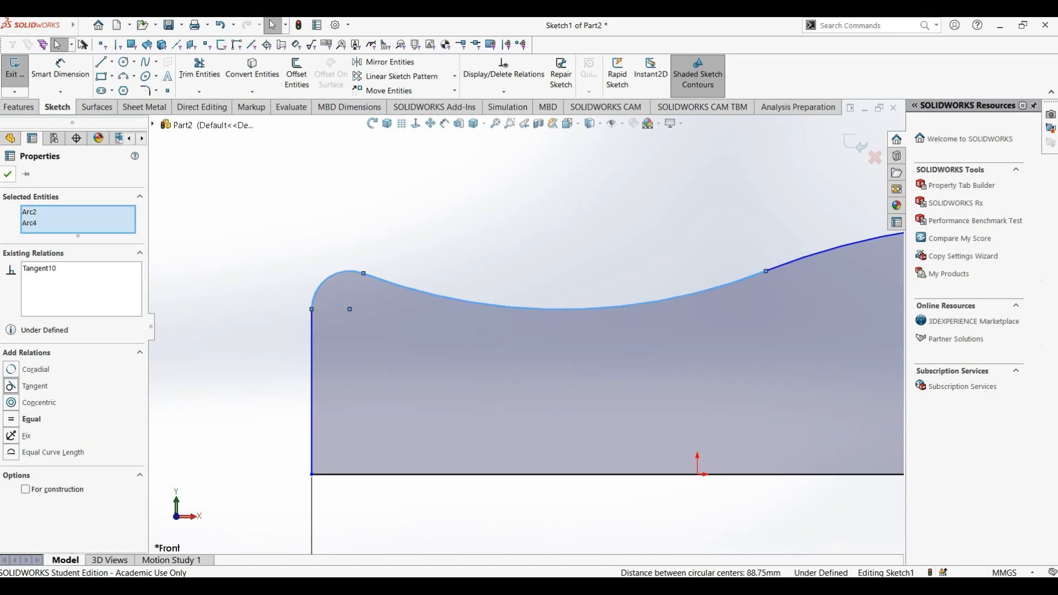
{"action": "key", "text": "Escape"}
- Dimension the horizontal distance from the profile's left vertical line to the junction of the concave and convex arcs as 30 mm
{"action": "key", "text": "f"}
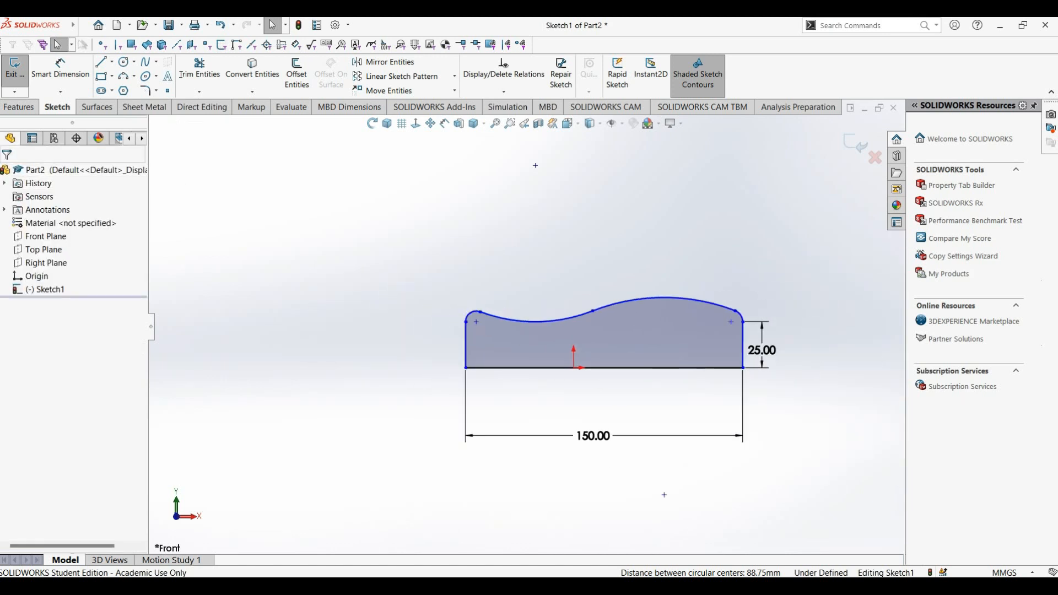
{"action": "scroll", "coordinate": [726, 371], "scroll_direction": "down", "scroll_amount": 2}
{"action": "scroll", "coordinate": [661, 407], "scroll_direction": "up", "scroll_amount": 2}
{"action": "scroll", "coordinate": [574, 451], "scroll_direction": "down", "scroll_amount": 2}
{"action": "scroll", "coordinate": [574, 447], "scroll_direction": "up", "scroll_amount": 1}
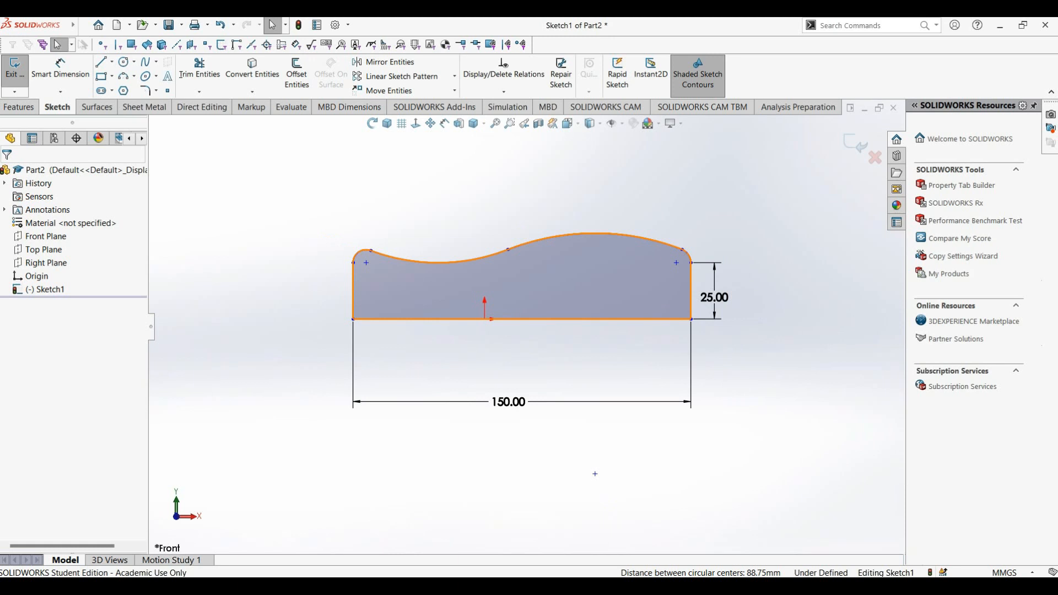
{"action": "scroll", "coordinate": [295, 250], "scroll_direction": "down", "scroll_amount": 2}
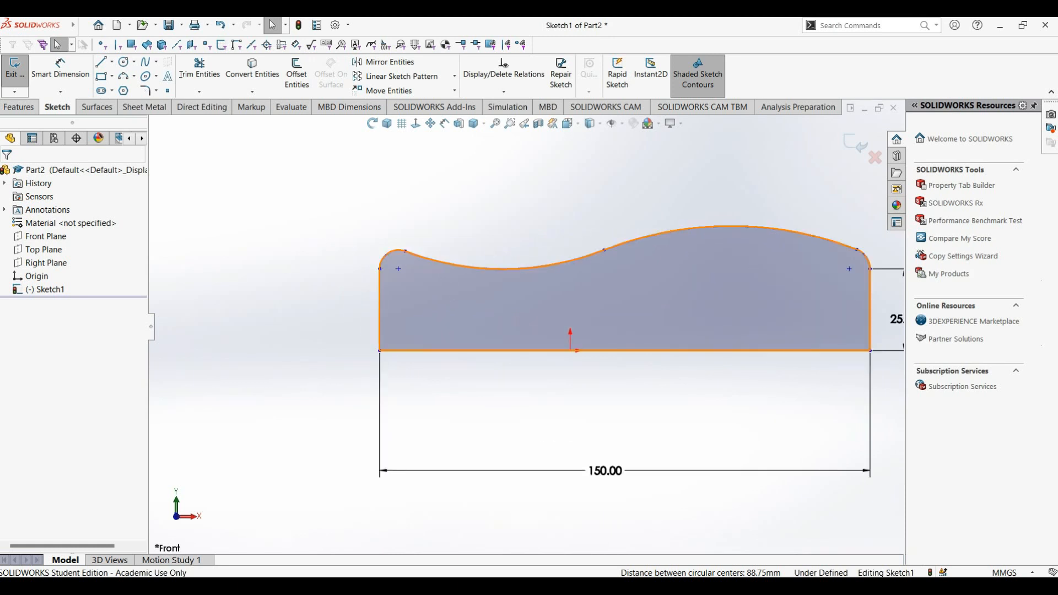
{"action": "left_click", "coordinate": [60, 70]}
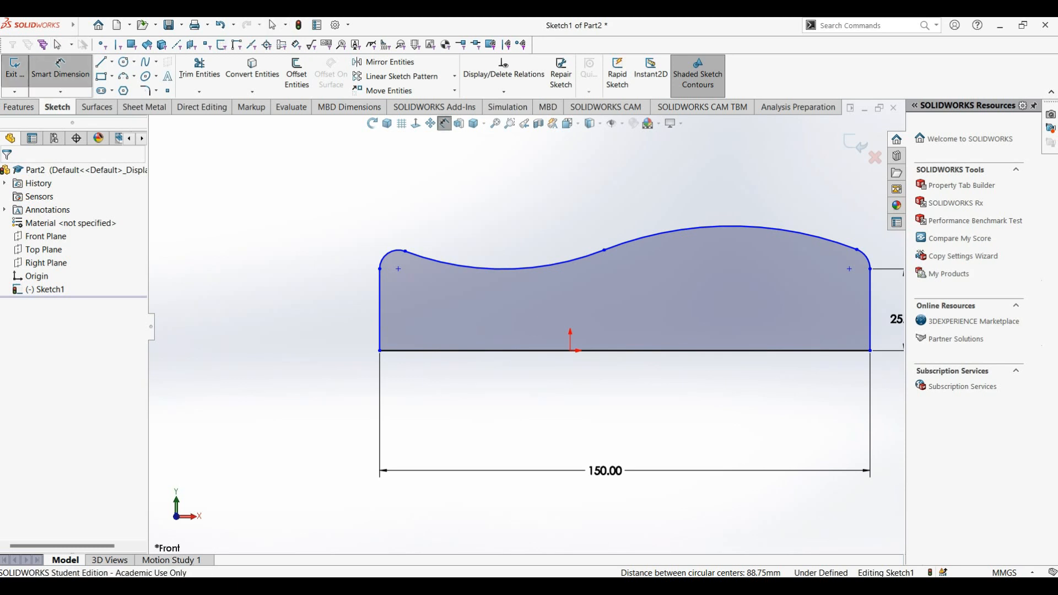
{"action": "left_click", "coordinate": [380, 309]}
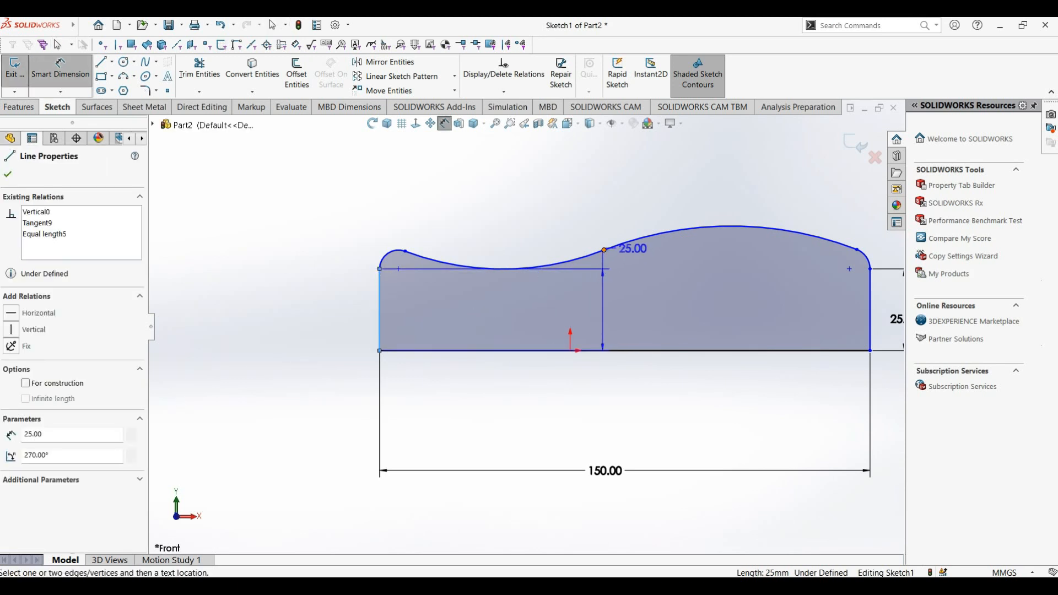
{"action": "left_click", "coordinate": [604, 249]}
{"action": "left_click", "coordinate": [503, 397]}
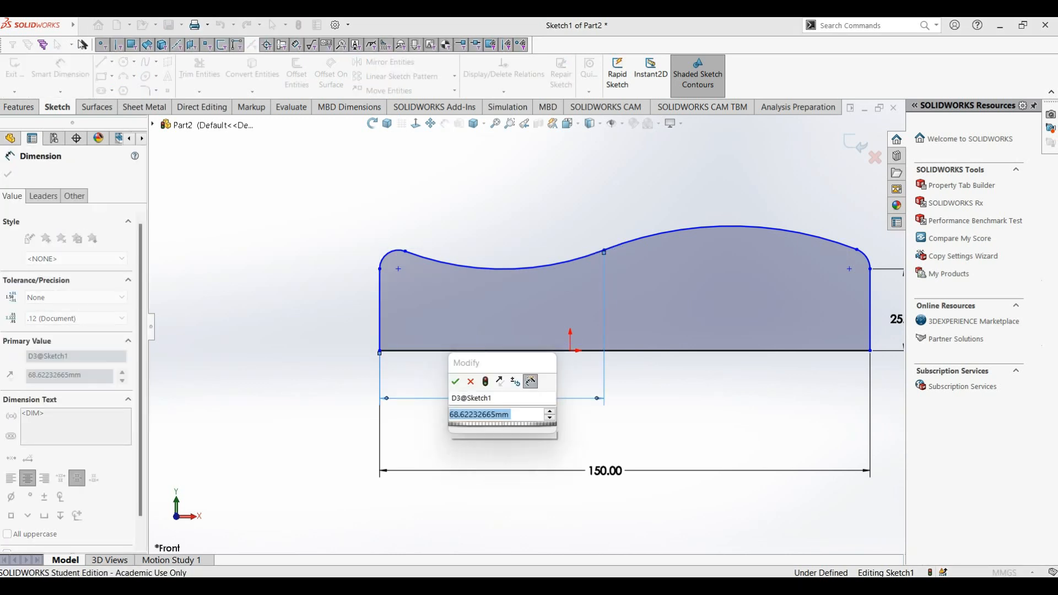
{"action": "type", "text": "30.00mm"}
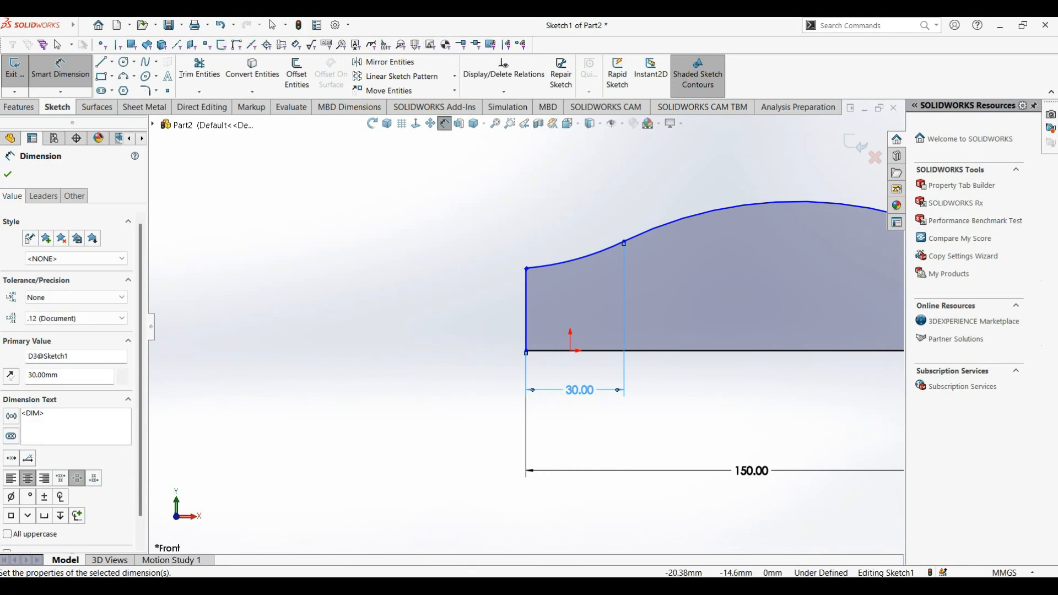
- Try to dimension the horizontal distance from the right vertical line to the junction of the concave and convex arcs
{"action": "scroll", "coordinate": [525, 326], "scroll_direction": "up", "scroll_amount": 5}
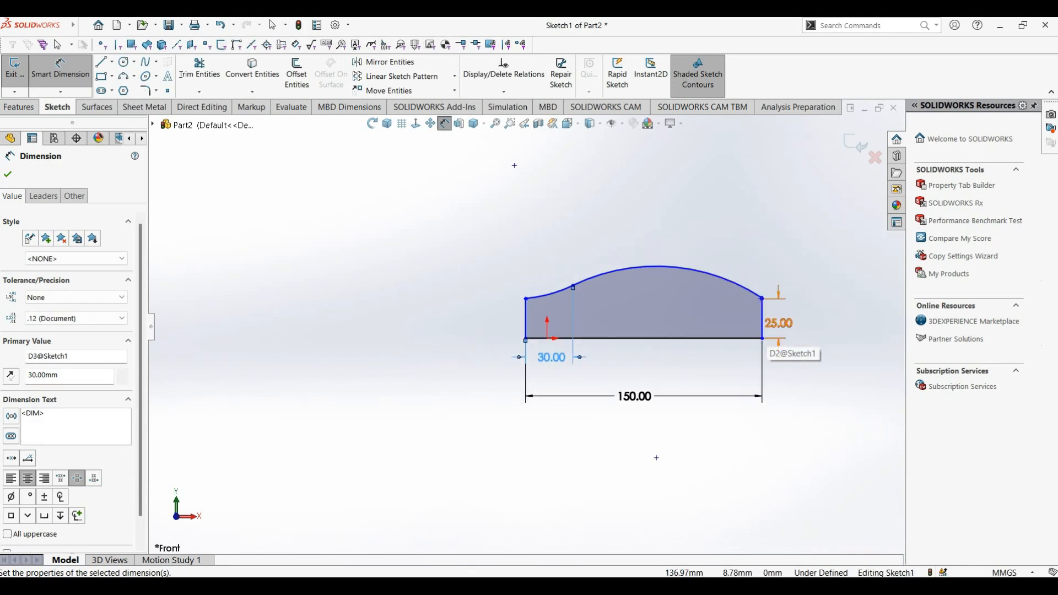
{"action": "scroll", "coordinate": [823, 322], "scroll_direction": "down", "scroll_amount": 5}
{"action": "left_click", "coordinate": [694, 309]}
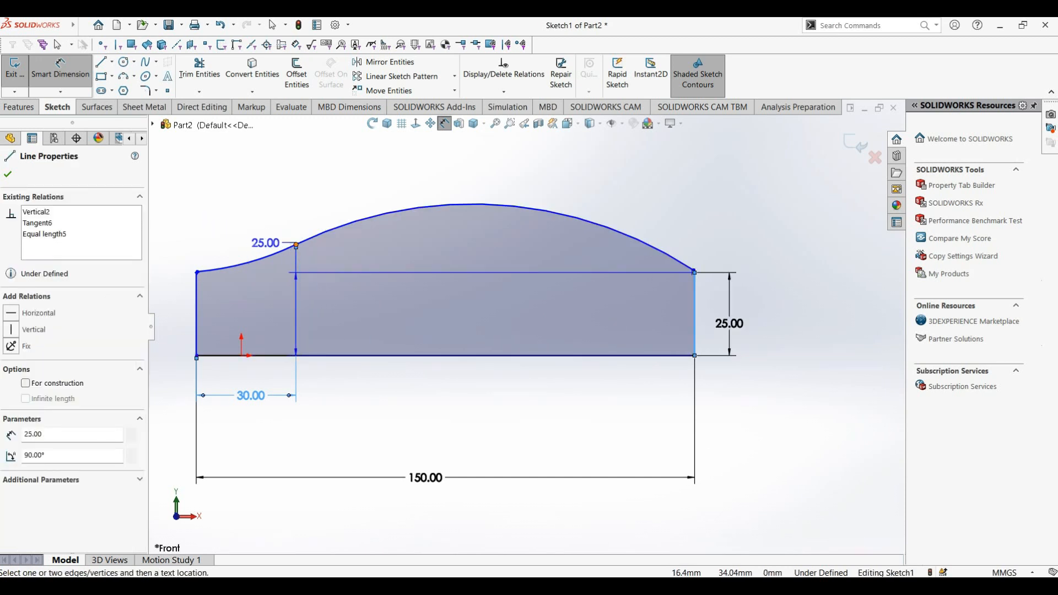
{"action": "left_click", "coordinate": [296, 251]}
{"action": "left_click", "coordinate": [458, 396]}
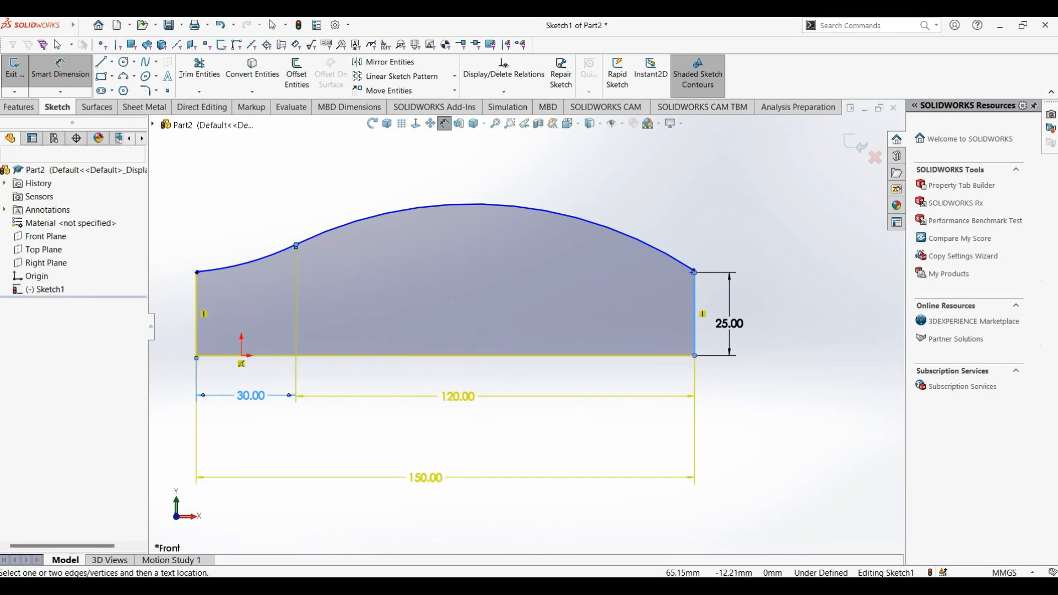
{"action": "key", "text": "Escape"}
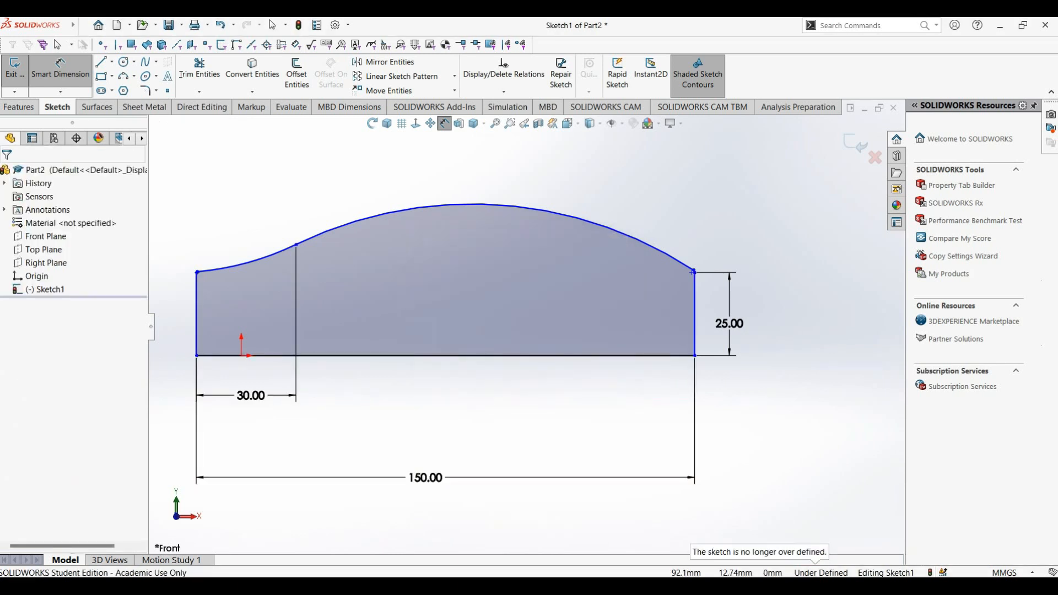
- Dimension the small arc at the profile's upper left corner with a 2 mm radius
{"action": "scroll", "coordinate": [525, 326], "scroll_direction": "up", "scroll_amount": 3}
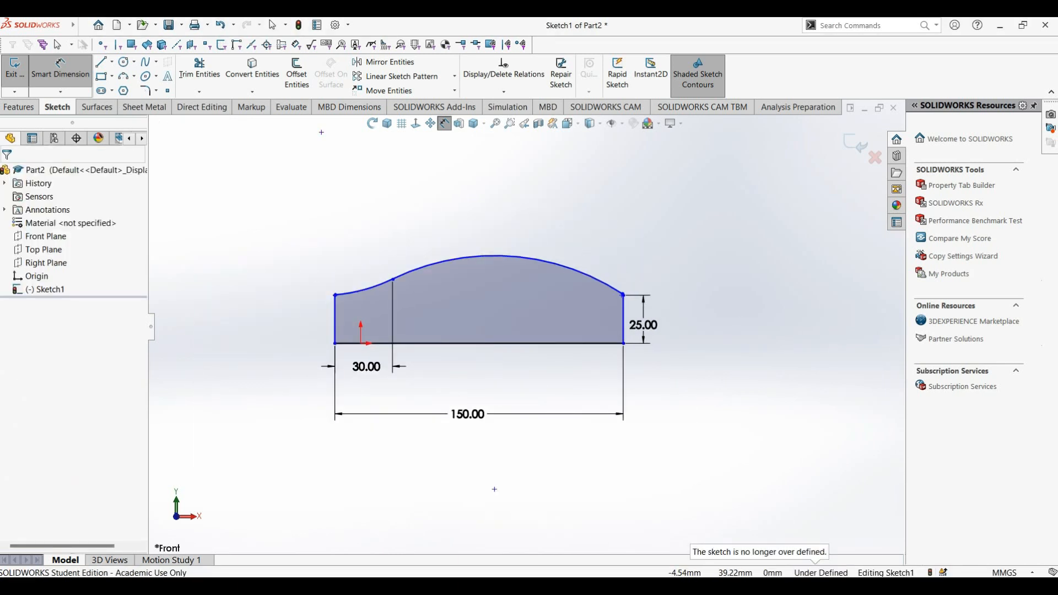
{"action": "scroll", "coordinate": [395, 339], "scroll_direction": "down", "scroll_amount": 8}
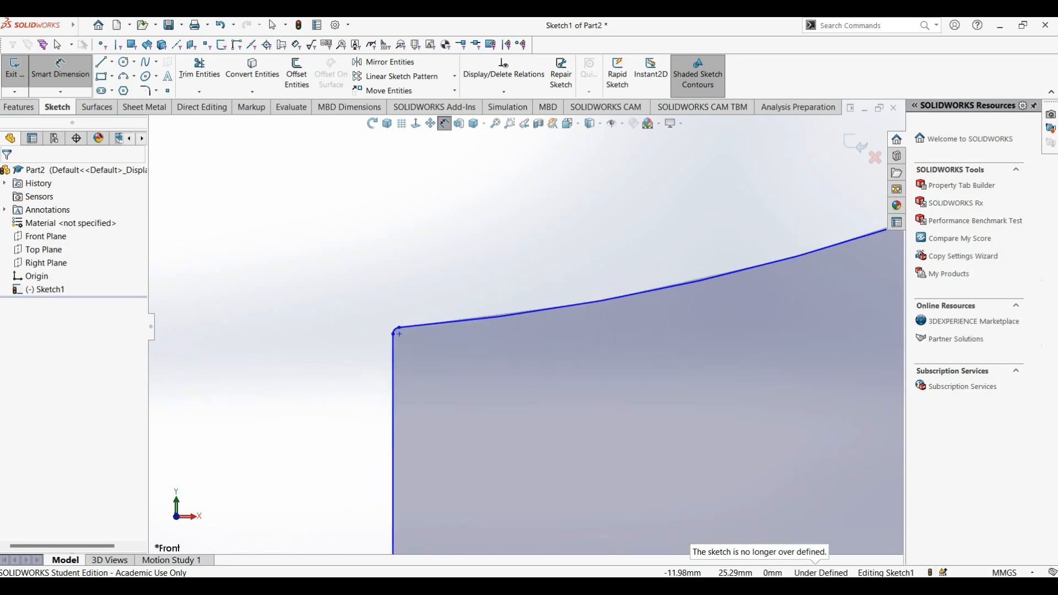
{"action": "left_click", "coordinate": [386, 333]}
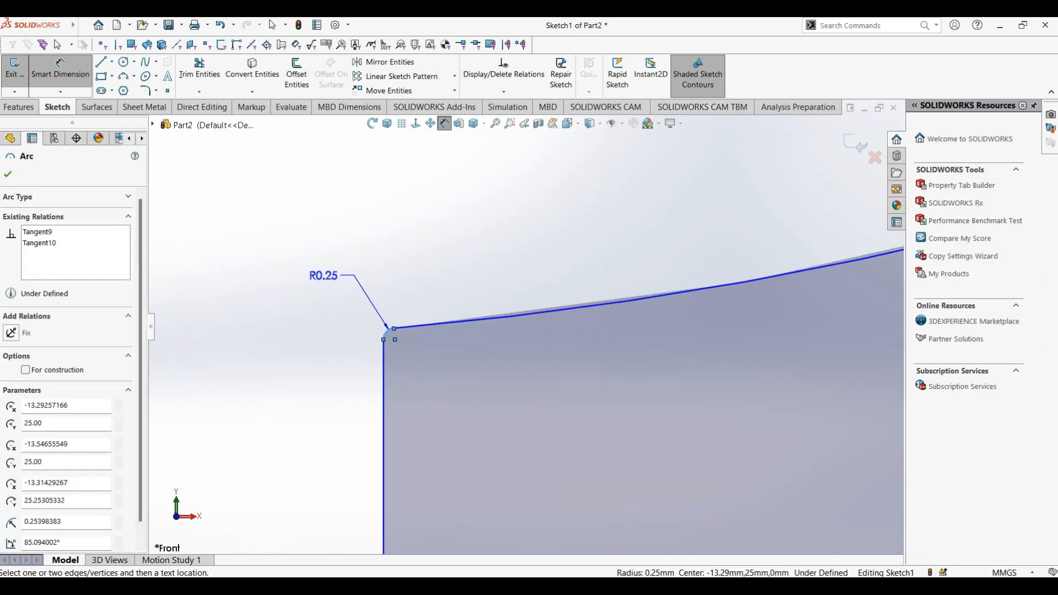
{"action": "left_click", "coordinate": [319, 275]}
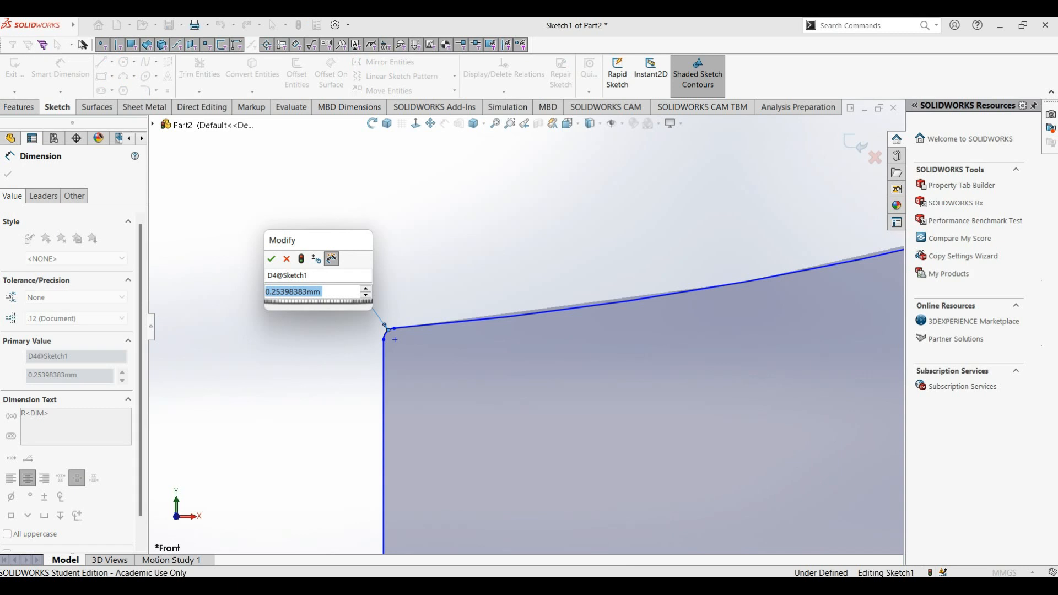
{"action": "type", "text": "2"}
{"action": "key", "text": "Return"}
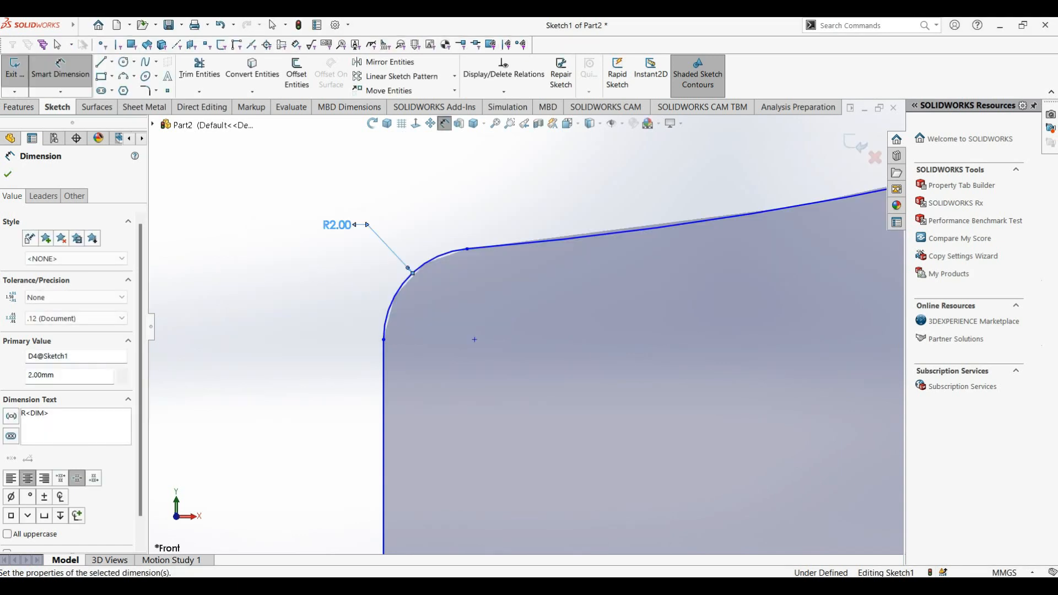
{"action": "scroll", "coordinate": [474, 339], "scroll_direction": "up", "scroll_amount": 5}
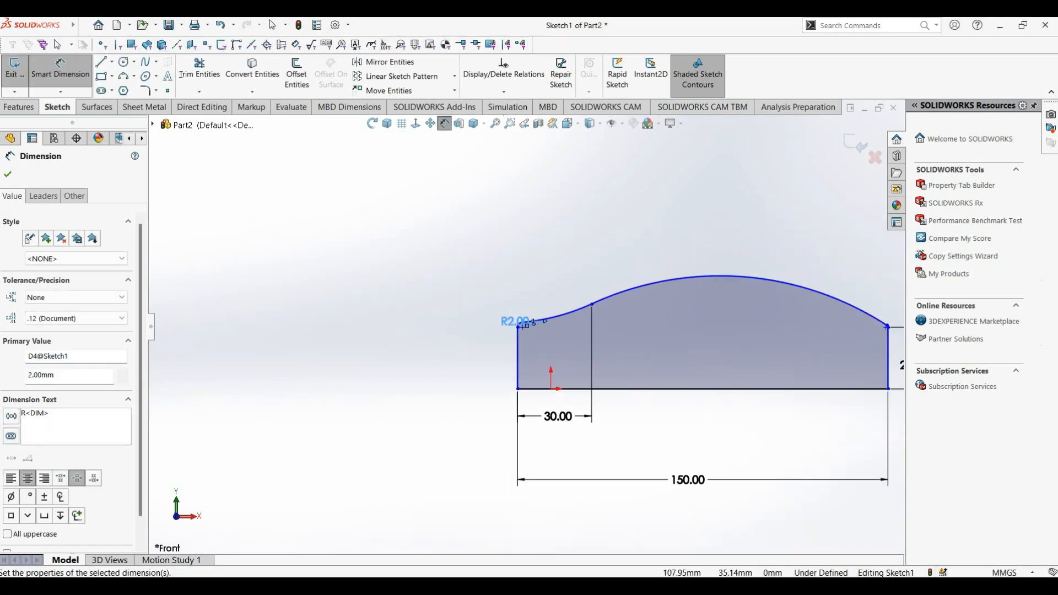
{"action": "scroll", "coordinate": [368, 413], "scroll_direction": "down", "scroll_amount": 5}
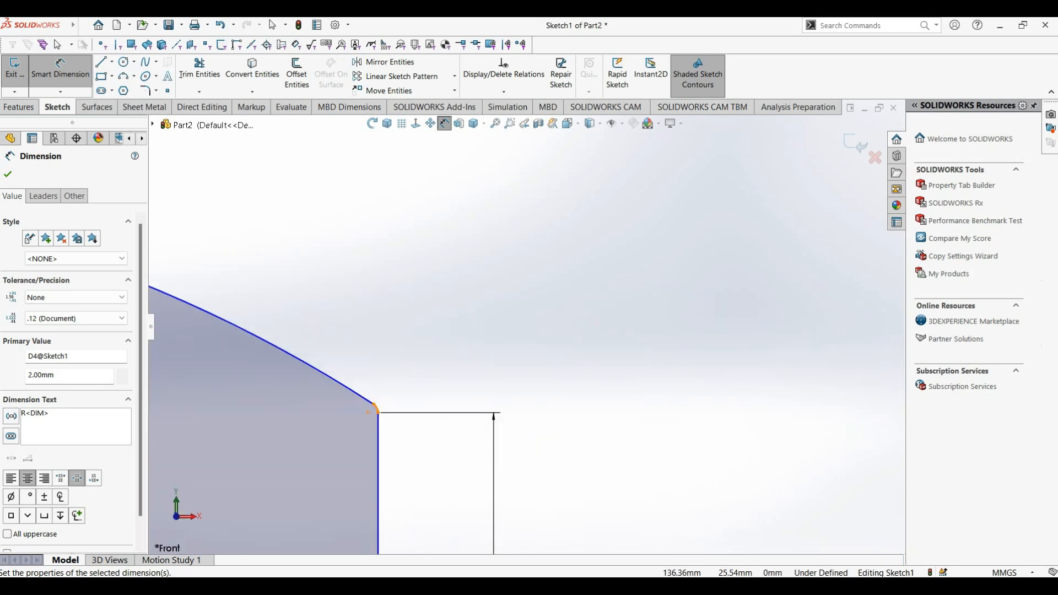
{"action": "left_click", "coordinate": [377, 408]}
{"action": "key", "text": "Escape"}
{"action": "left_click", "coordinate": [376, 408]}
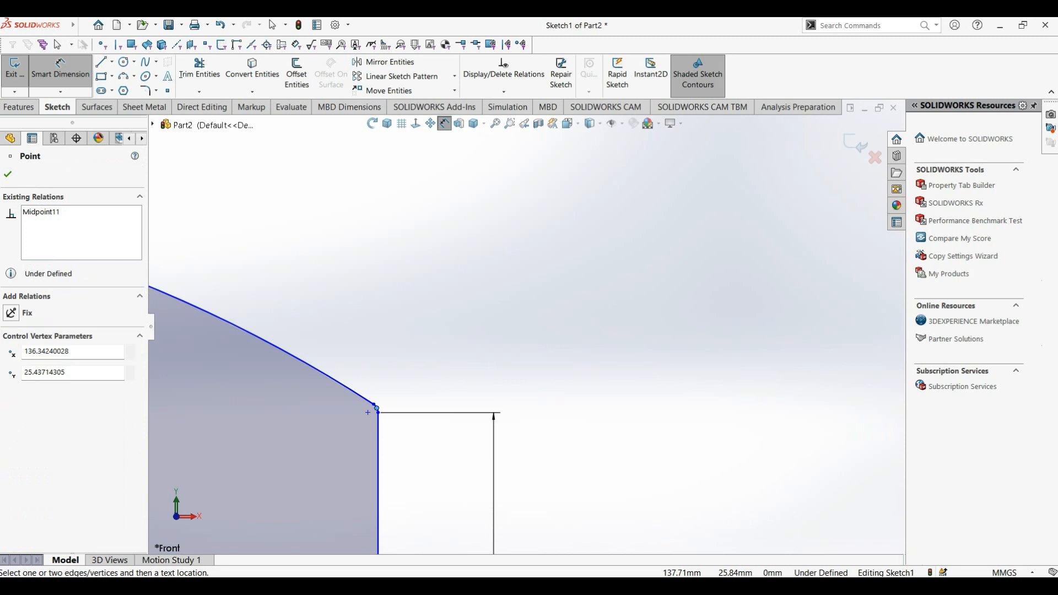
{"action": "scroll", "coordinate": [376, 409], "scroll_direction": "down", "scroll_amount": 4}
{"action": "scroll", "coordinate": [387, 398], "scroll_direction": "down", "scroll_amount": 2}
{"action": "left_click", "coordinate": [428, 359]}
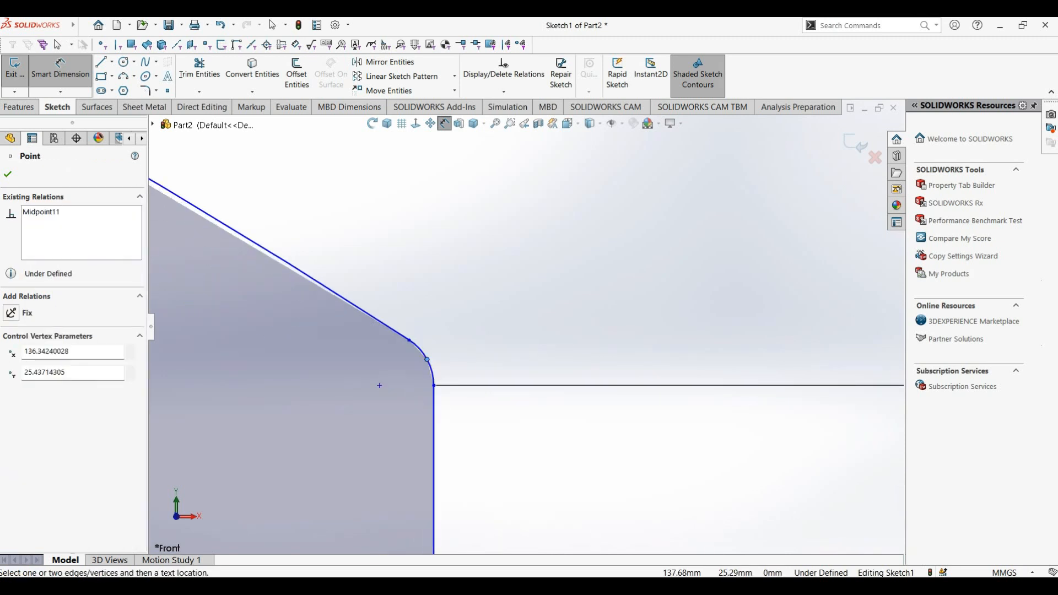
{"action": "key", "text": "Escape"}
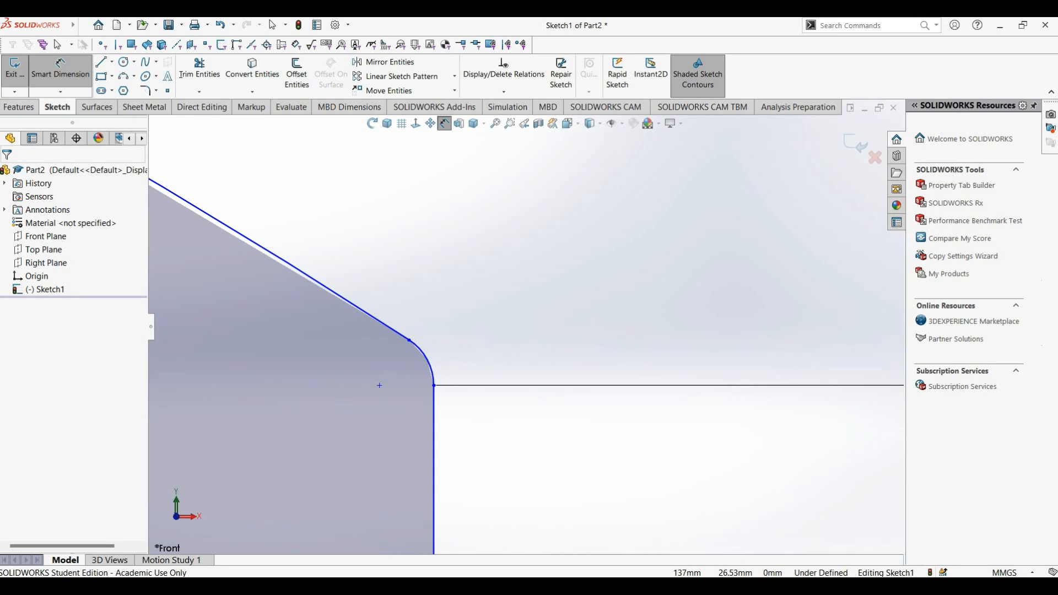
- Dimension the small arc at the profile's upper right corner with a 3 mm radius
{"action": "left_click", "coordinate": [428, 360]}
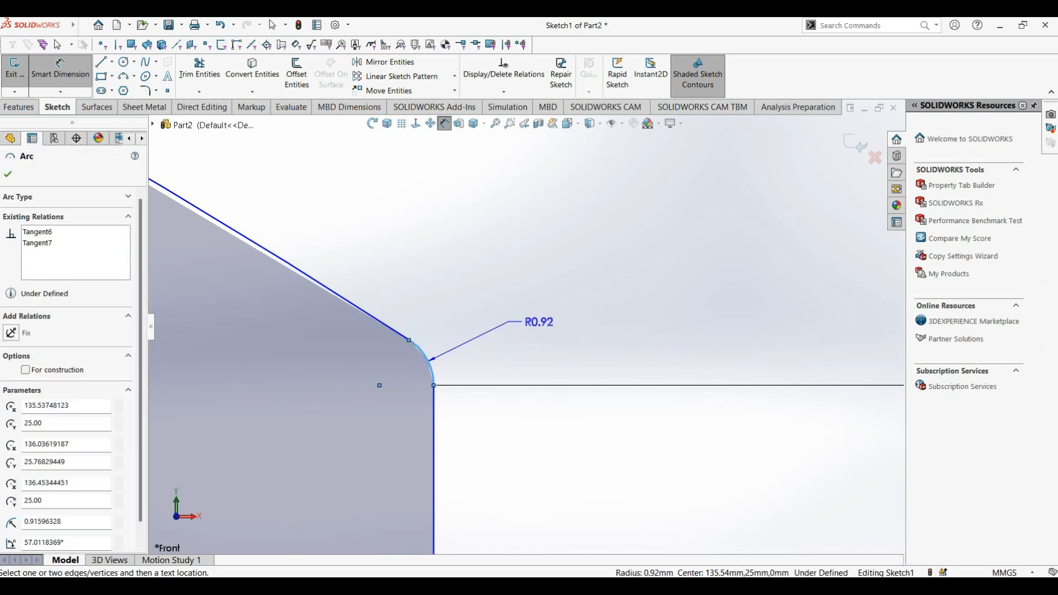
{"action": "left_click", "coordinate": [485, 334]}
{"action": "type", "text": "3"}
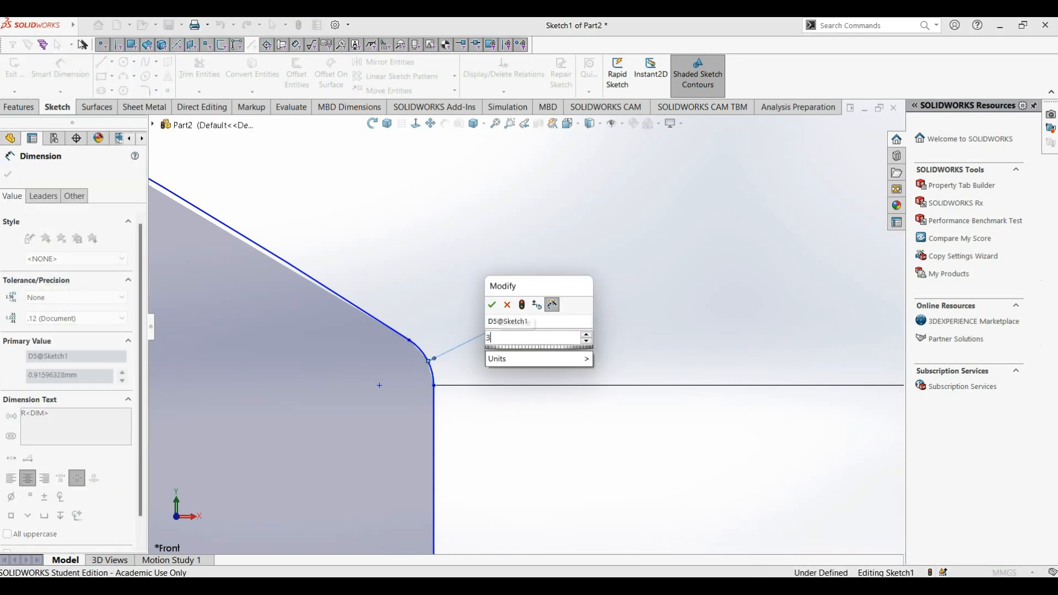
{"action": "key", "text": "Return"}
- Dimension the concave arc on the profile's upper edge with a 30 mm radius
{"action": "middle_click_drag", "start_coordinate": [474, 386], "coordinate": [546, 344], "text": "ctrl"}
{"action": "scroll", "coordinate": [496, 312], "scroll_direction": "up", "scroll_amount": 5}
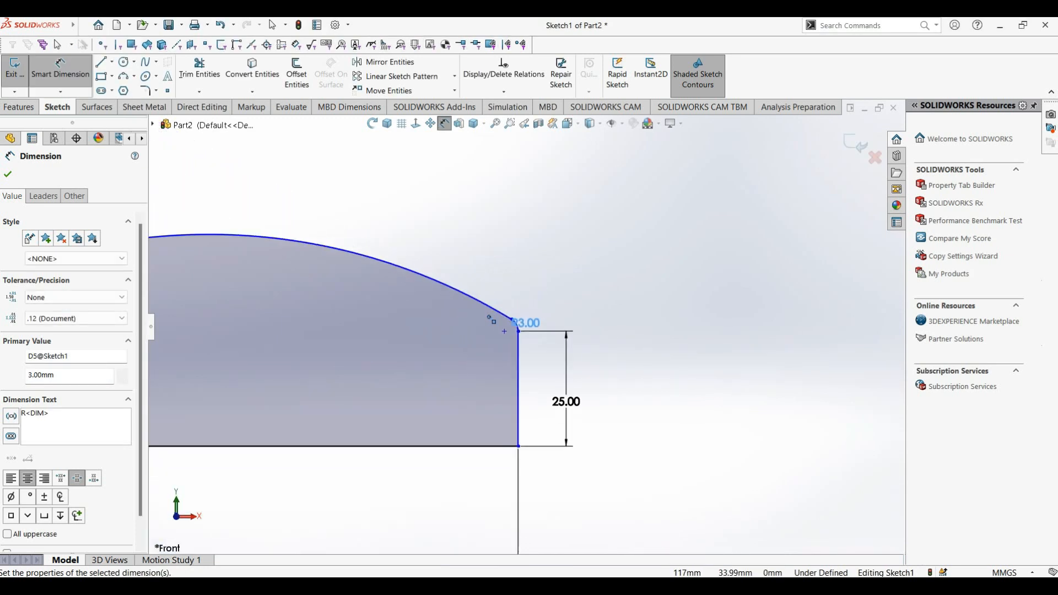
{"action": "left_click", "coordinate": [274, 319]}
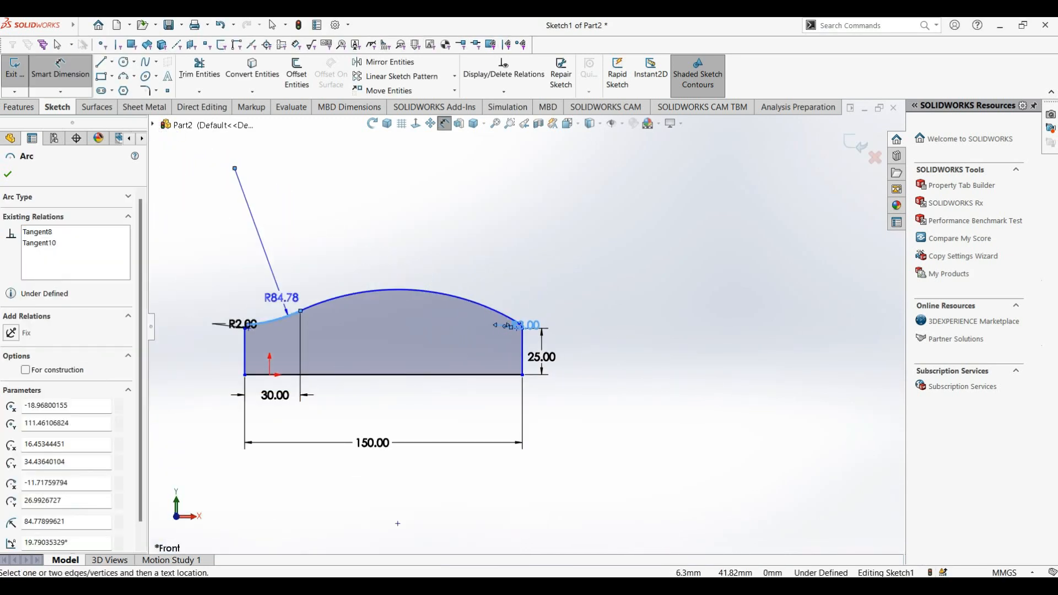
{"action": "left_click", "coordinate": [235, 168]}
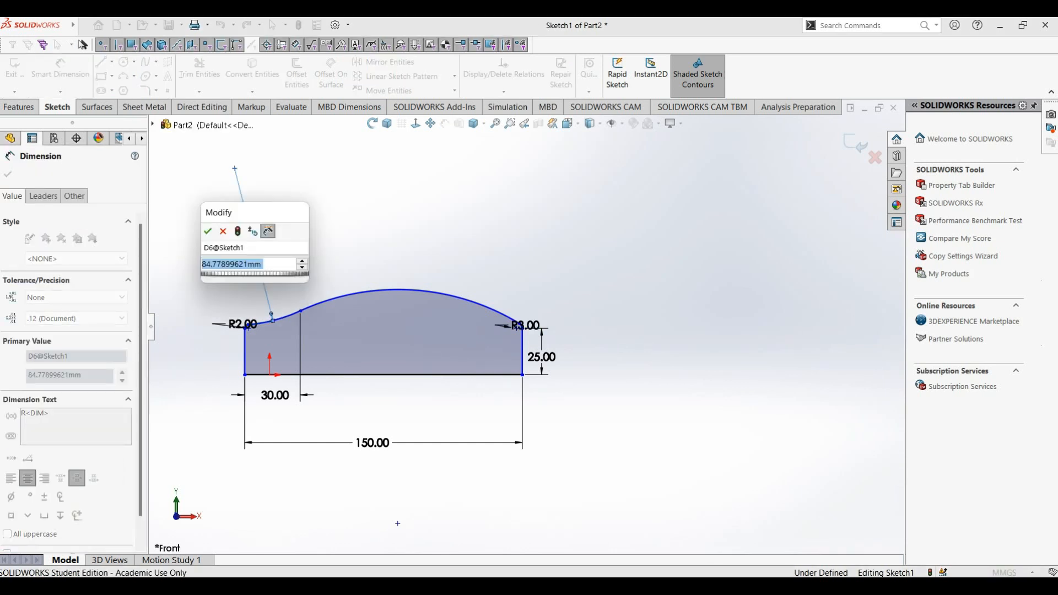
{"action": "type", "text": "30"}
{"action": "key", "text": "Return"}
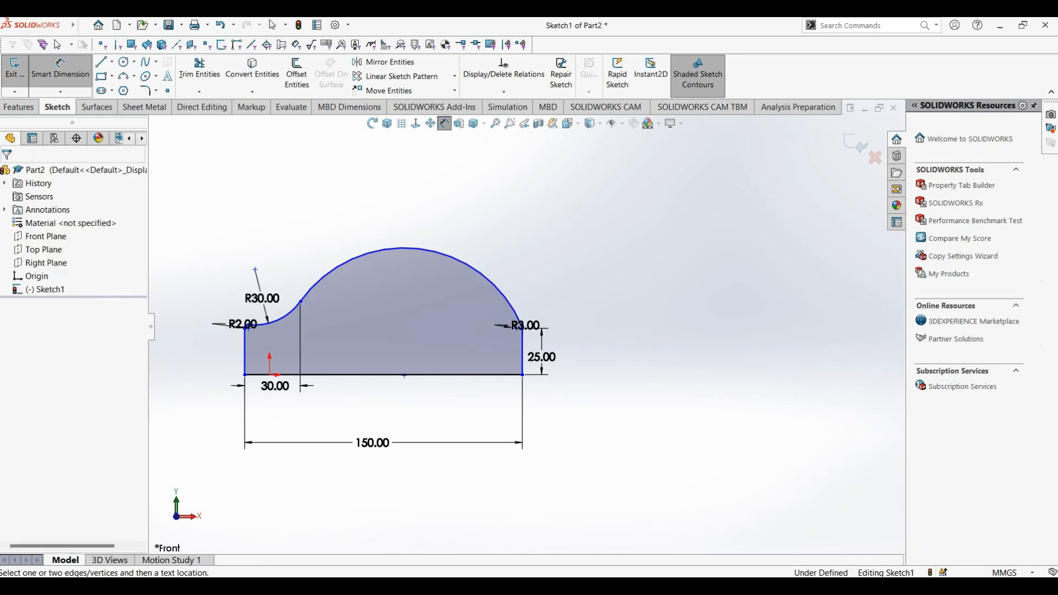
- Dimension the large convex arc on the profile's upper edge with a 100 mm radius
{"action": "left_click", "coordinate": [470, 263]}
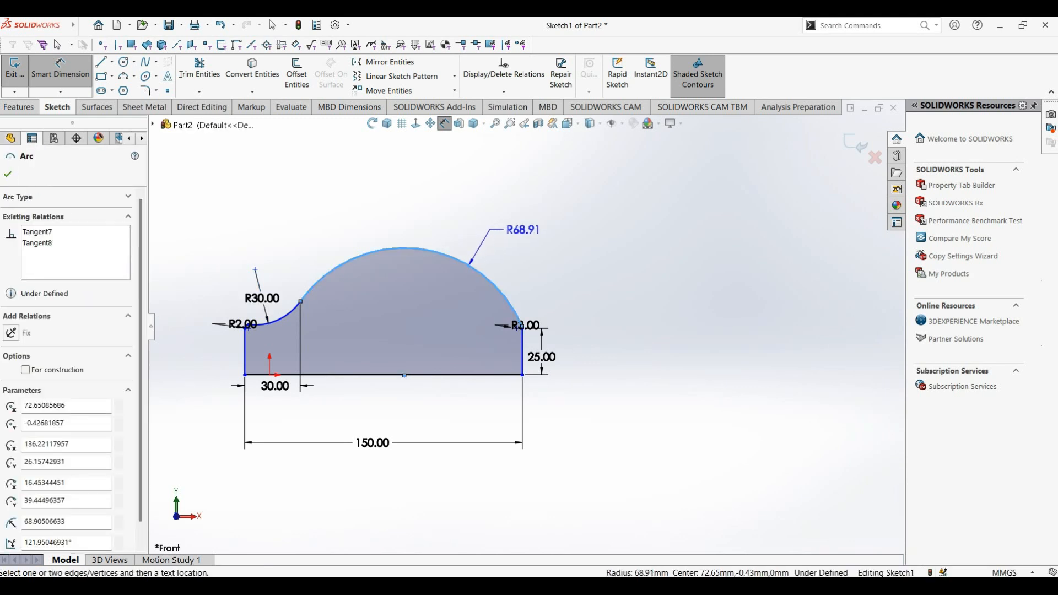
{"action": "left_click", "coordinate": [522, 229]}
{"action": "type", "text": "100"}
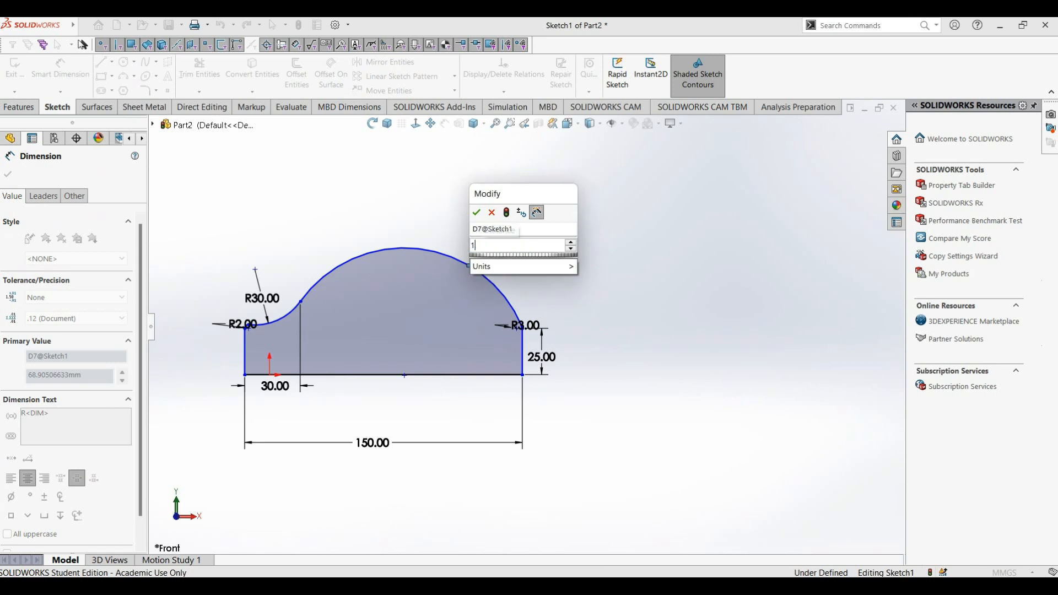
{"action": "key", "text": "Return"}
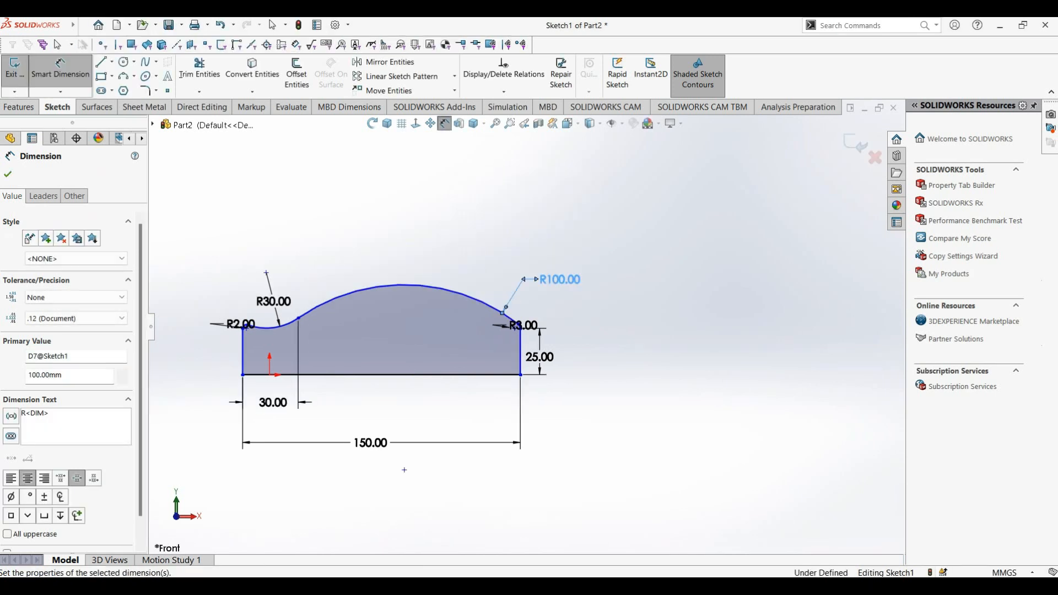
- Sketch a vertical centerline about 84 mm long through the origin, crossing the whole profile
{"action": "scroll", "coordinate": [527, 325], "scroll_direction": "up", "scroll_amount": 3}
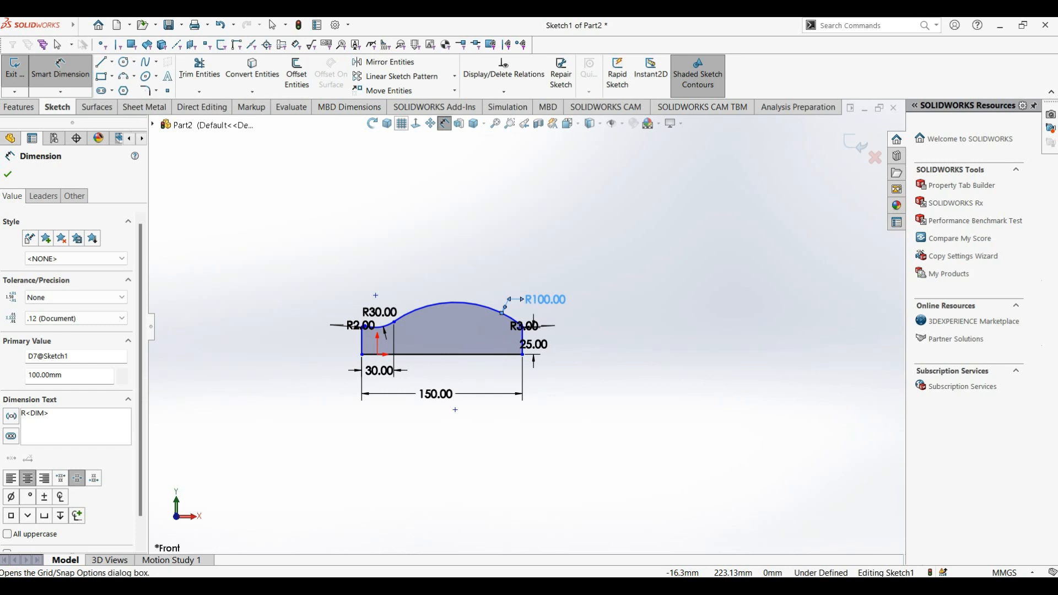
{"action": "left_click", "coordinate": [444, 123]}
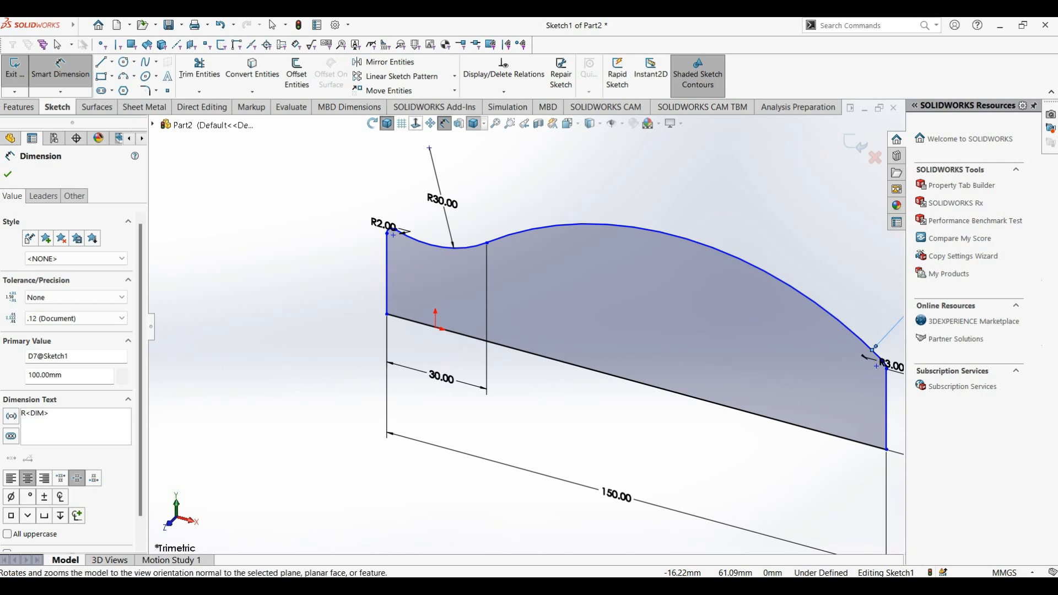
{"action": "left_click", "coordinate": [416, 123]}
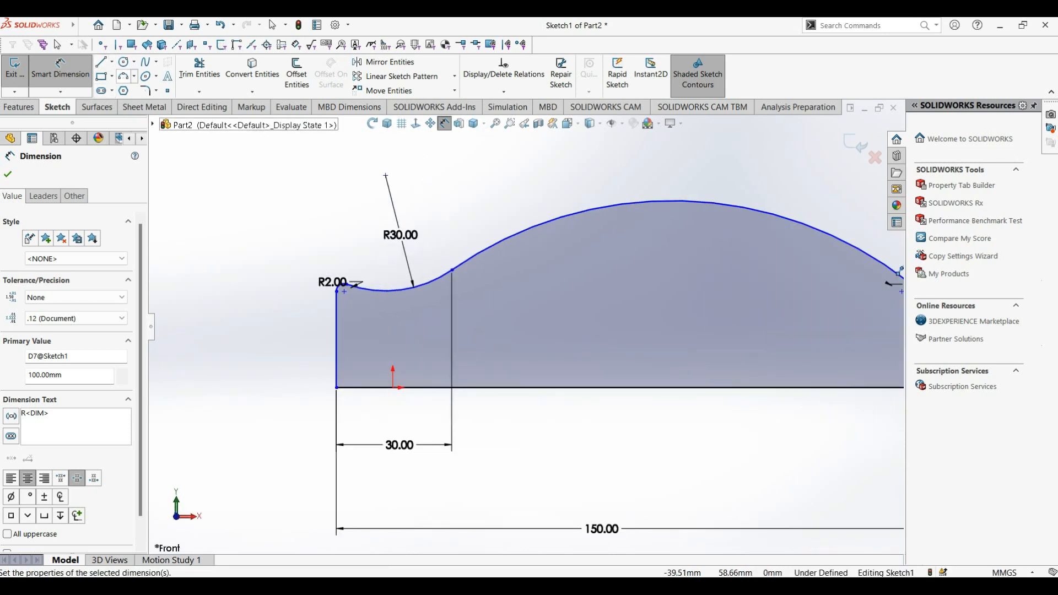
{"action": "left_click", "coordinate": [112, 62]}
{"action": "left_click", "coordinate": [127, 90]}
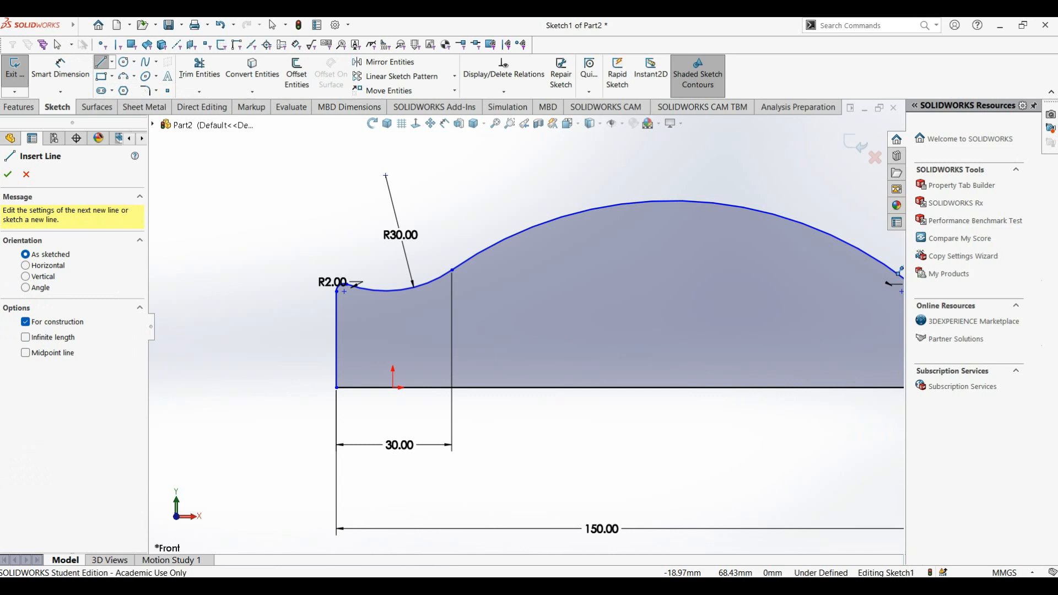
{"action": "left_click", "coordinate": [392, 149]}
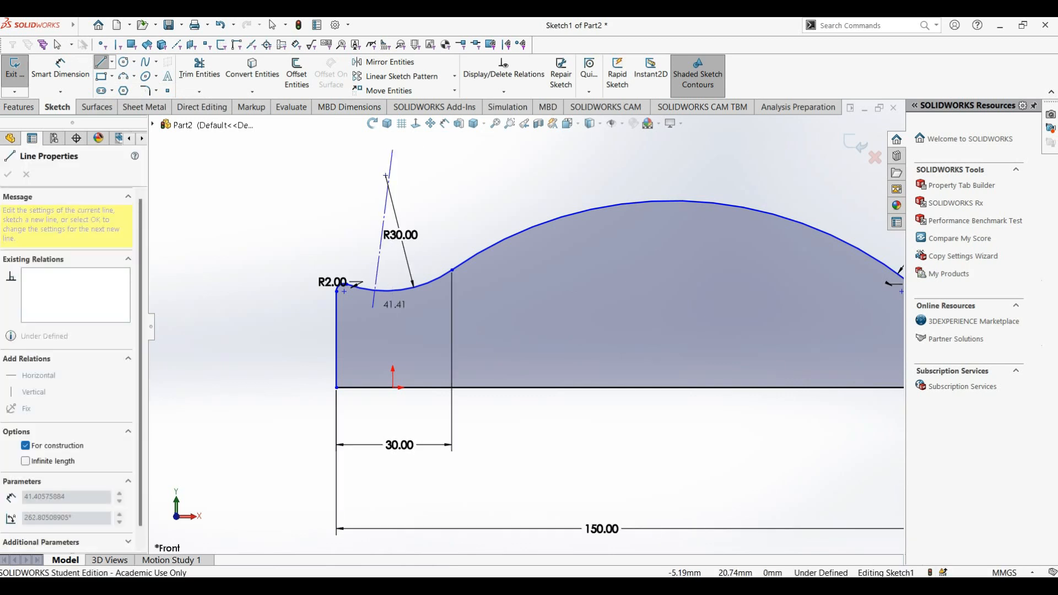
{"action": "left_click", "coordinate": [392, 474]}
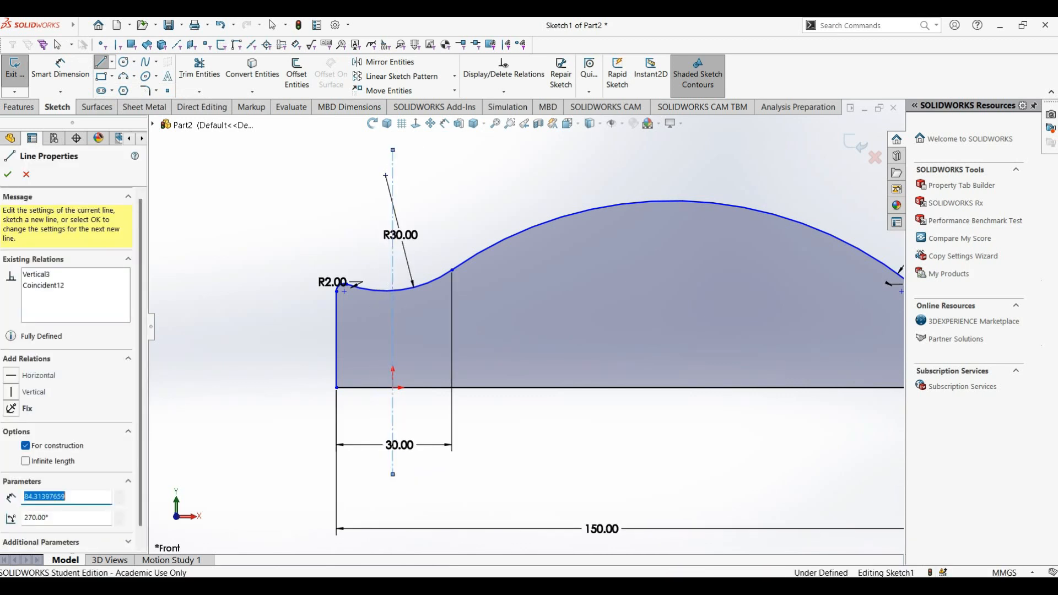
{"action": "key", "text": "Escape"}
{"action": "key", "text": "Escape"}
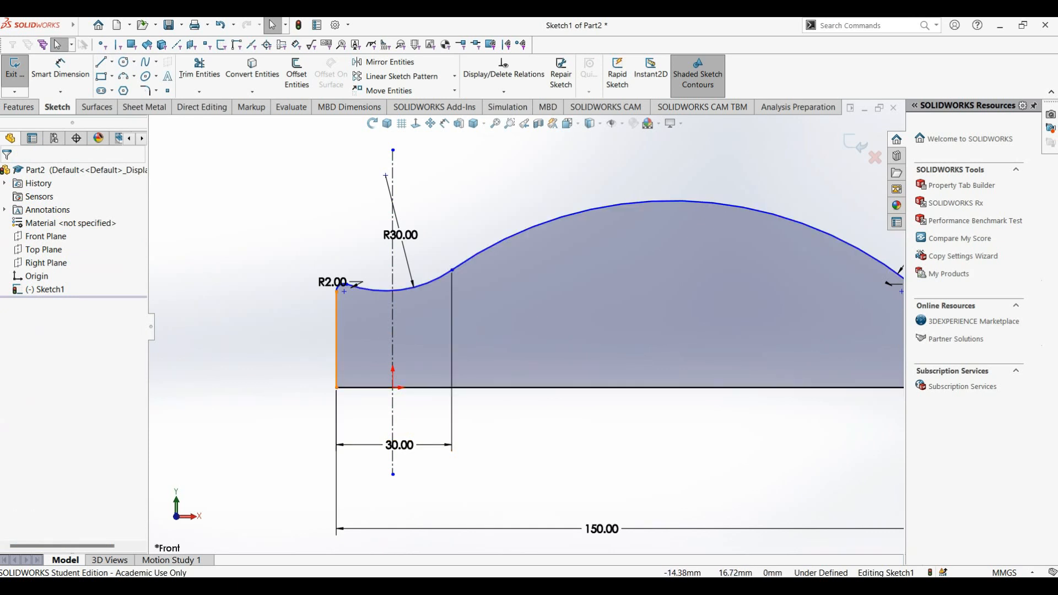
- Make the profile's two vertical end lines symmetric about the vertical centerline
{"action": "left_click", "coordinate": [336, 339]}
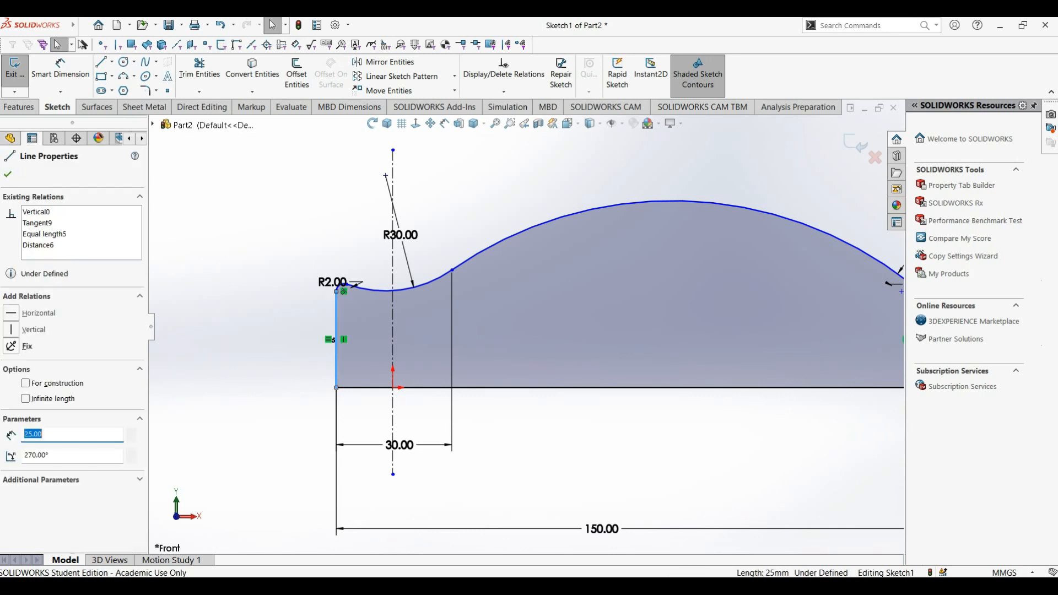
{"action": "left_click", "coordinate": [392, 254], "text": "ctrl"}
{"action": "scroll", "coordinate": [402, 235], "scroll_direction": "up", "scroll_amount": 4}
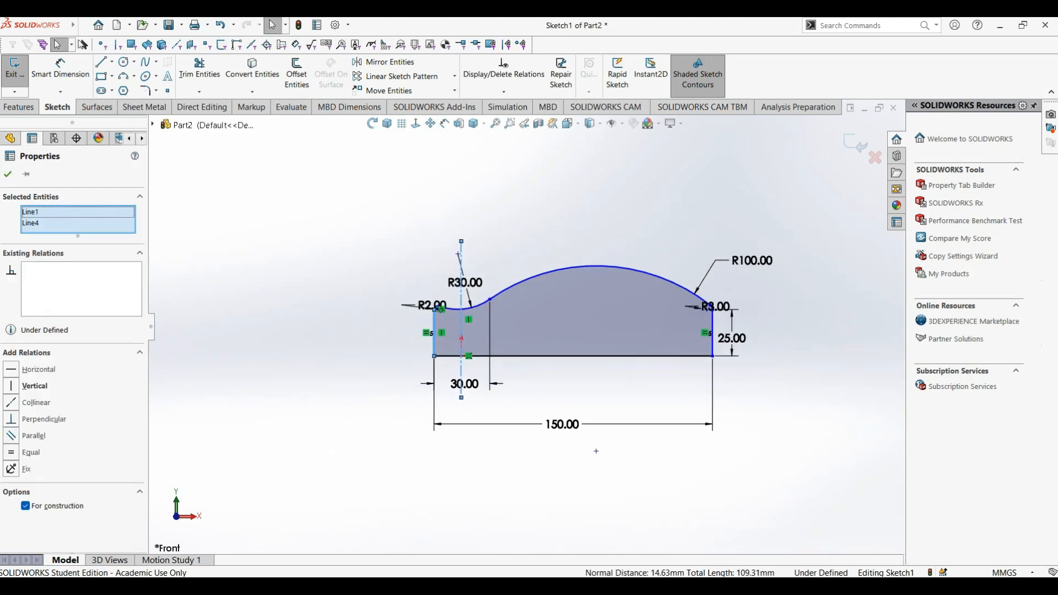
{"action": "left_click", "coordinate": [712, 336], "text": "ctrl"}
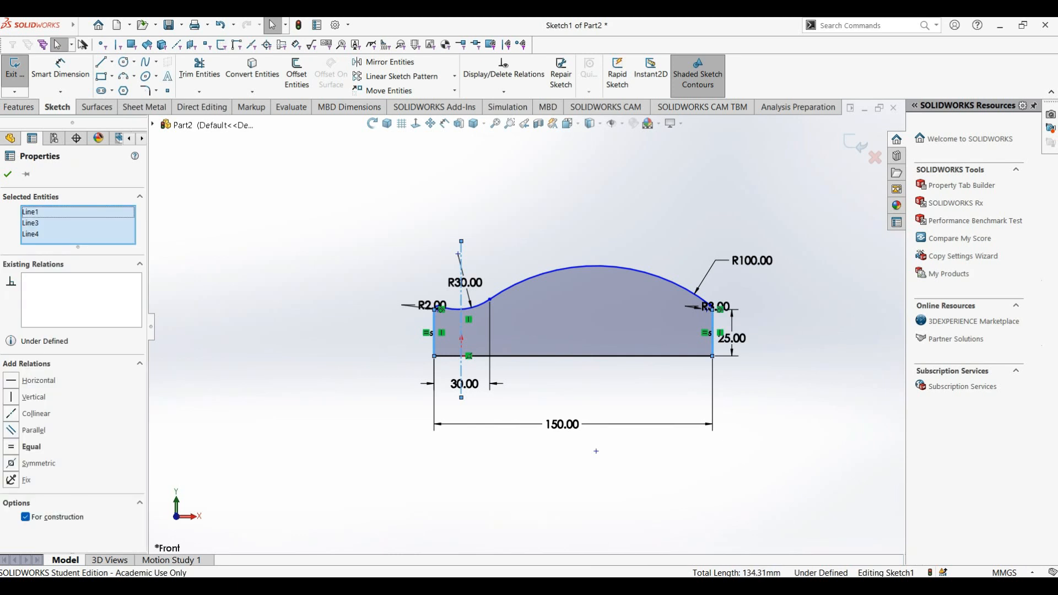
{"action": "left_click", "coordinate": [11, 463]}
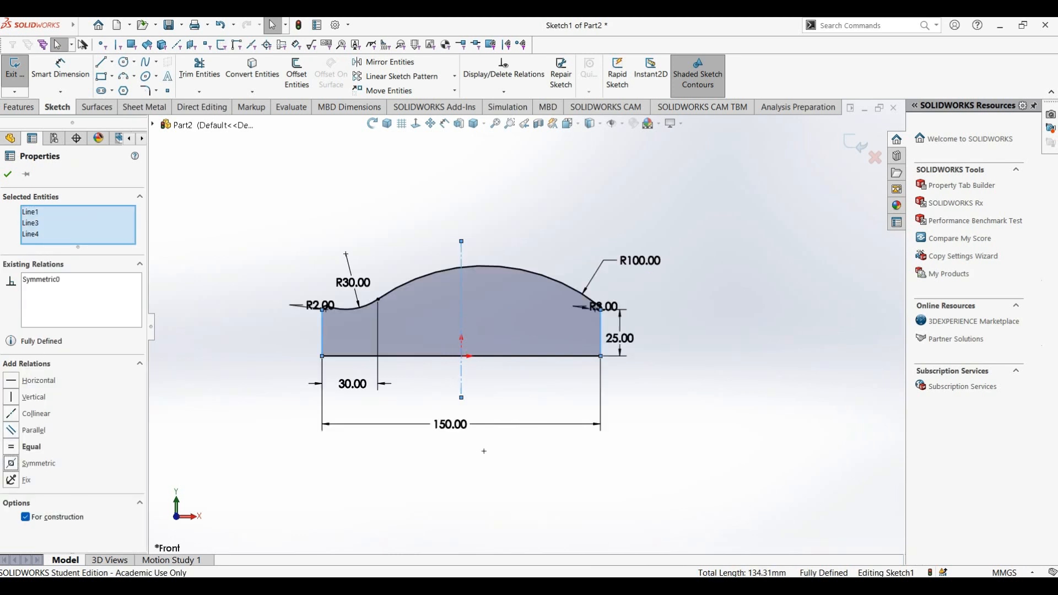
{"action": "left_click", "coordinate": [484, 451]}
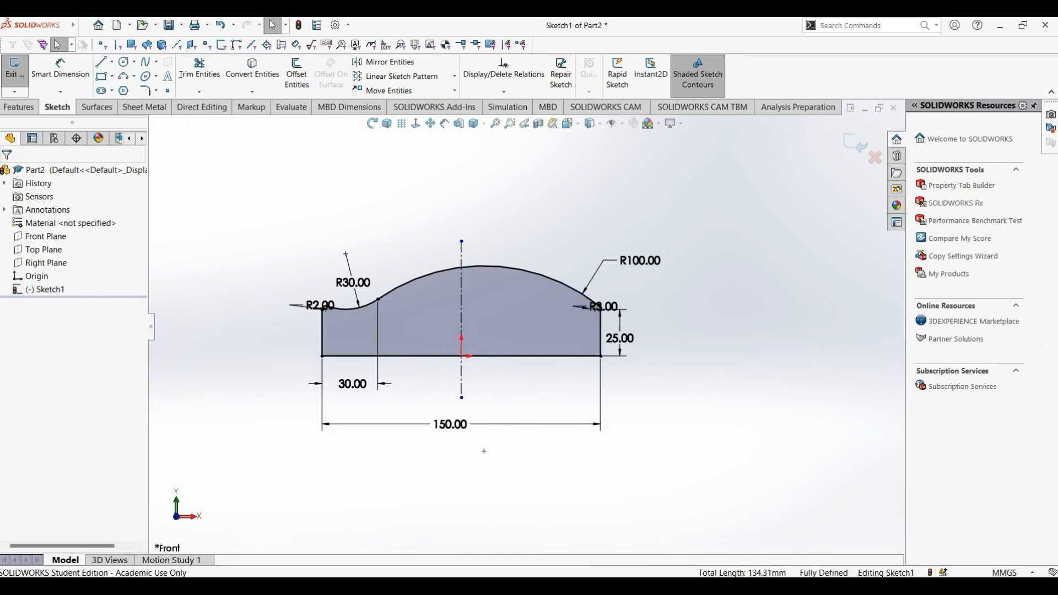
- Revolve the half-profile 360 degrees about its straight base line, replacing the vertical centerline as the axis
{"action": "scroll", "coordinate": [398, 317], "scroll_direction": "up", "scroll_amount": 2}
{"action": "scroll", "coordinate": [395, 314], "scroll_direction": "down", "scroll_amount": 2}
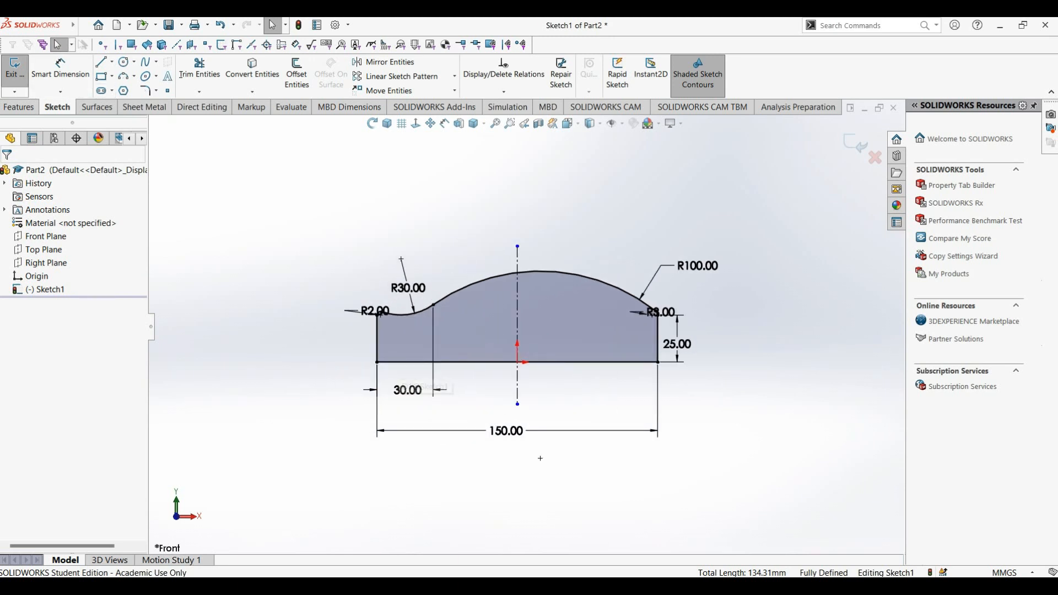
{"action": "left_click", "coordinate": [20, 107]}
{"action": "left_click", "coordinate": [60, 74]}
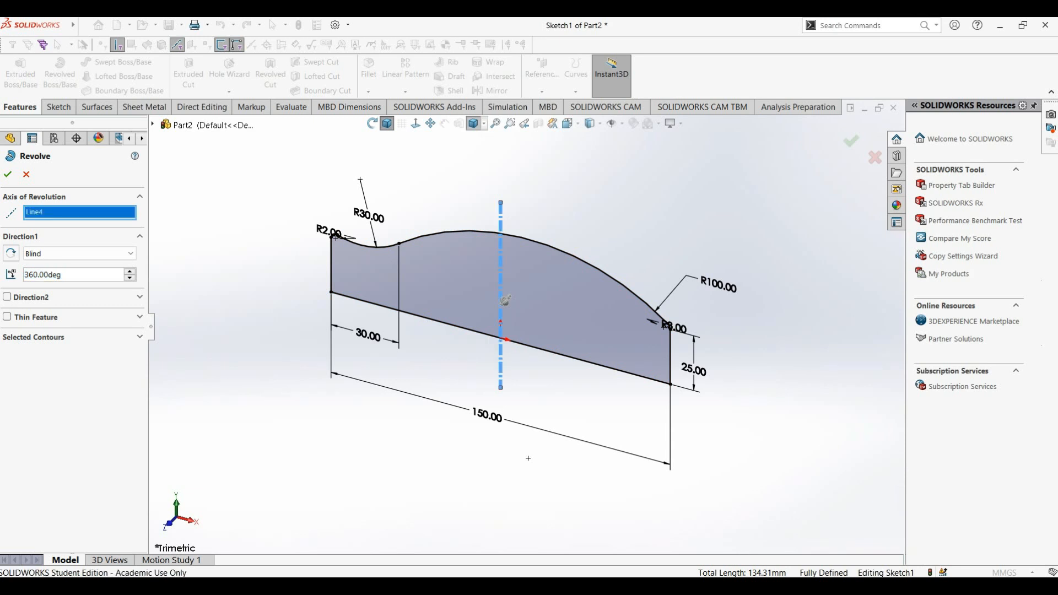
{"action": "right_click", "coordinate": [50, 214]}
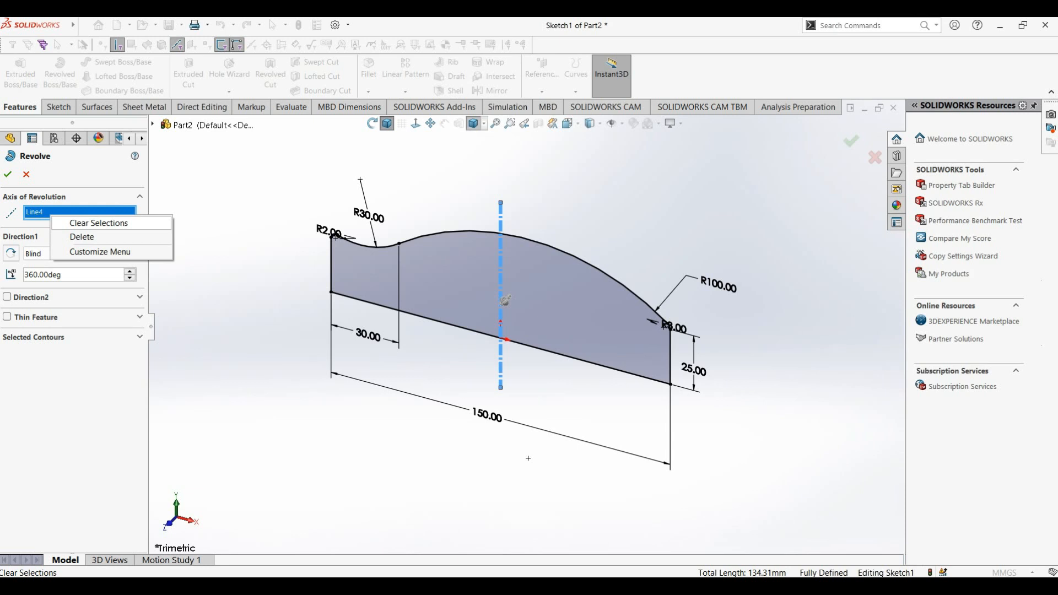
{"action": "left_click", "coordinate": [98, 223]}
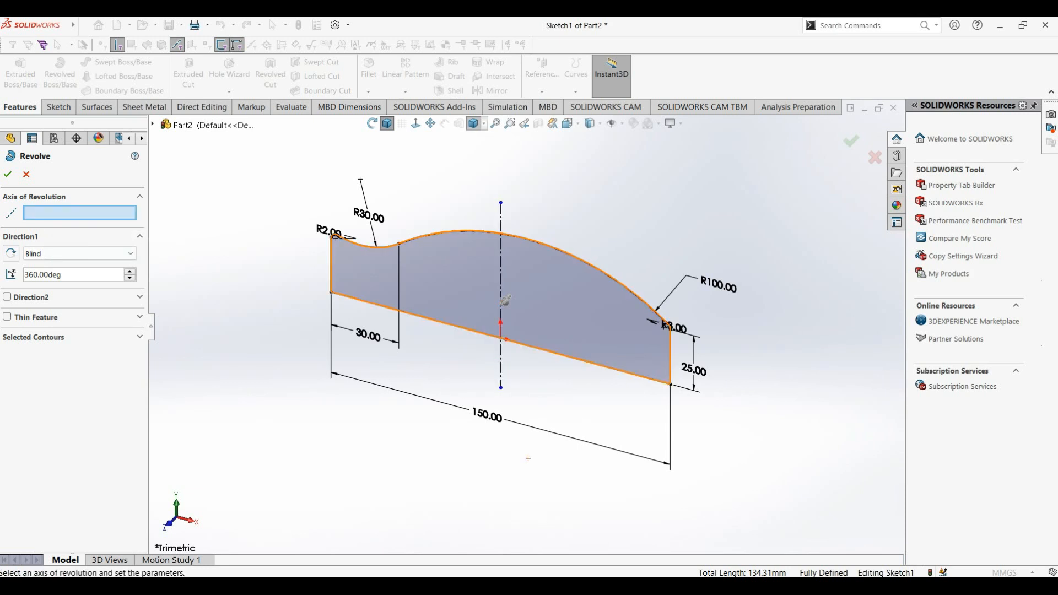
{"action": "left_click", "coordinate": [463, 328]}
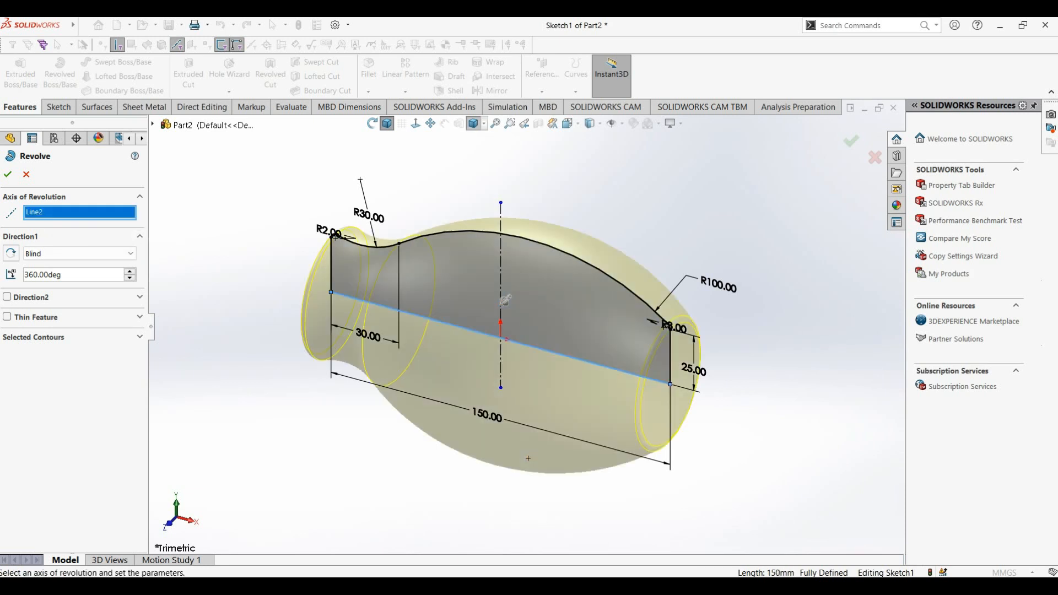
{"action": "left_click", "coordinate": [7, 174]}
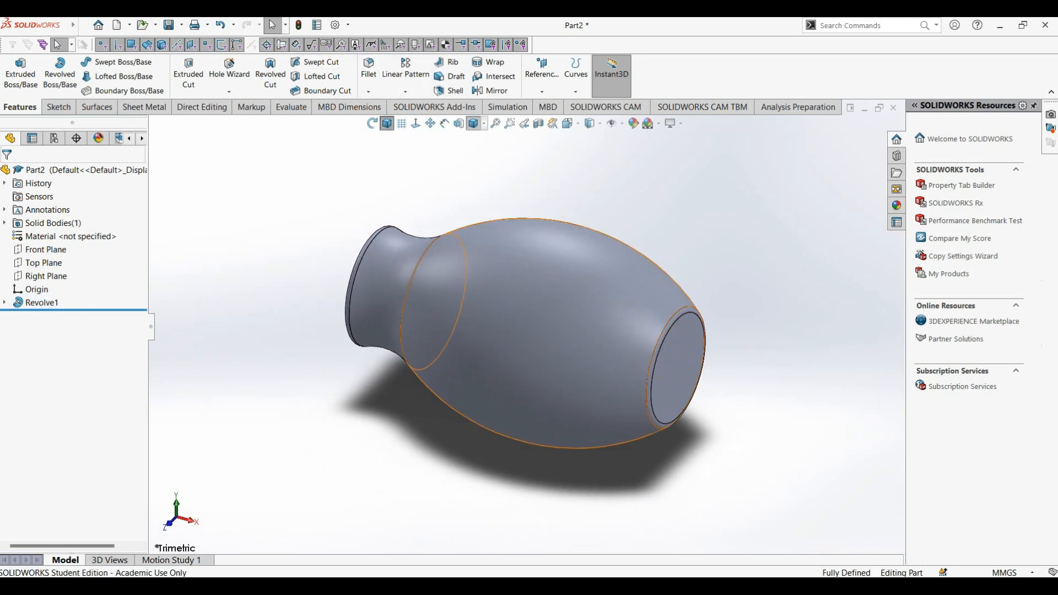
- Start a sketch on the flat face at the handle's neck end and draw a chord about 12.5 mm long across the rim's top
{"action": "middle_click_drag", "start_coordinate": [320, 297], "coordinate": [529, 353]}
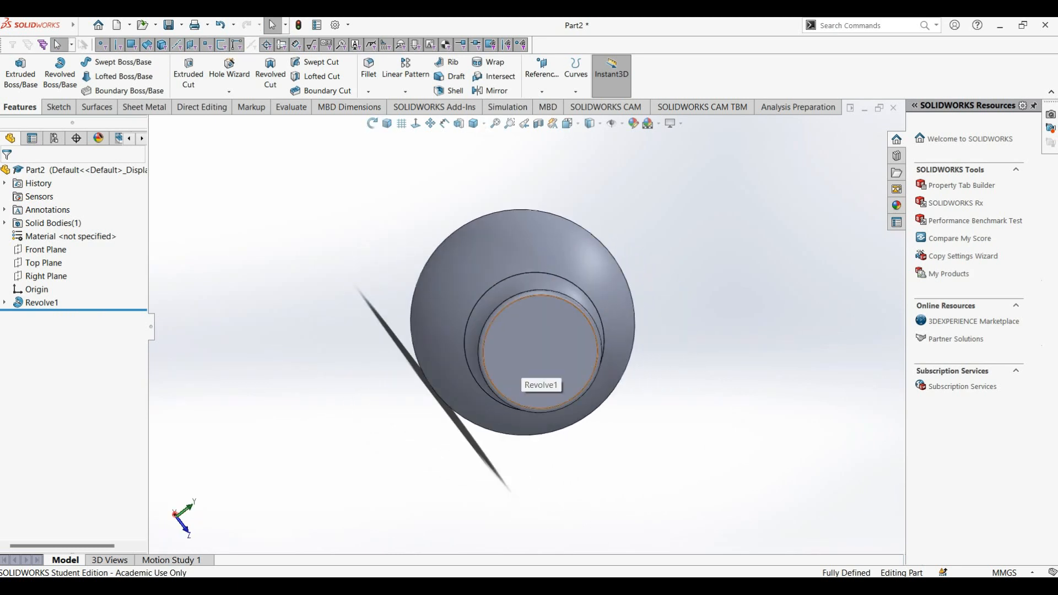
{"action": "left_click", "coordinate": [526, 367]}
{"action": "left_click", "coordinate": [575, 328]}
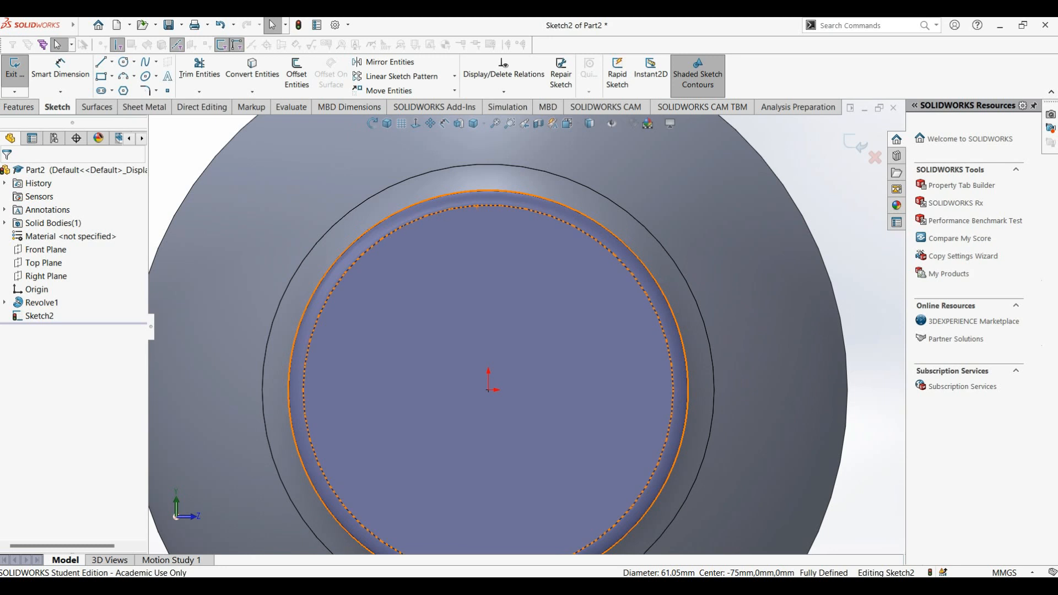
{"action": "scroll", "coordinate": [471, 176], "scroll_direction": "down", "scroll_amount": 3}
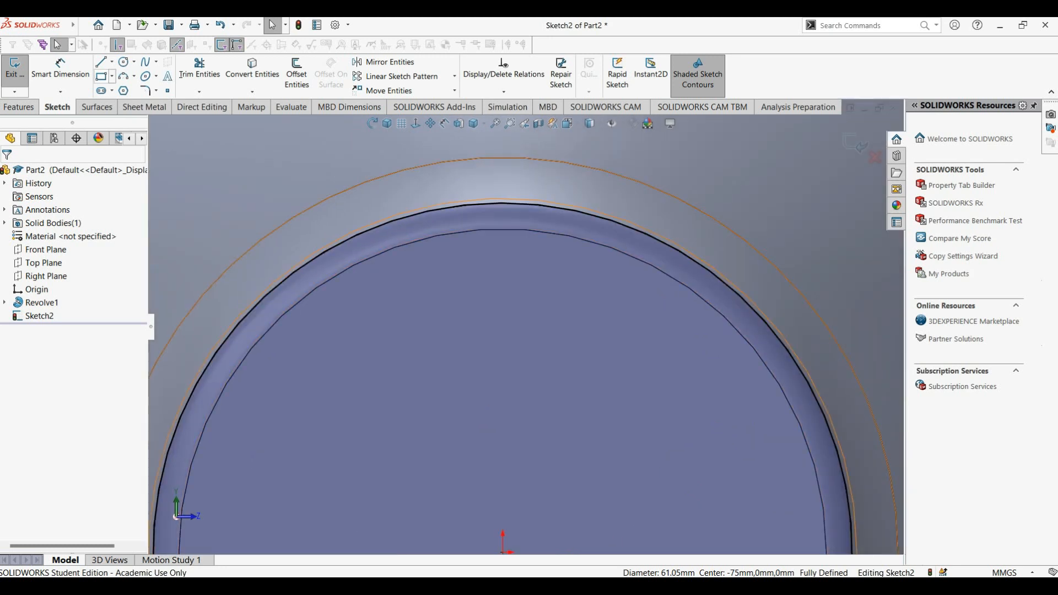
{"action": "key", "text": "l"}
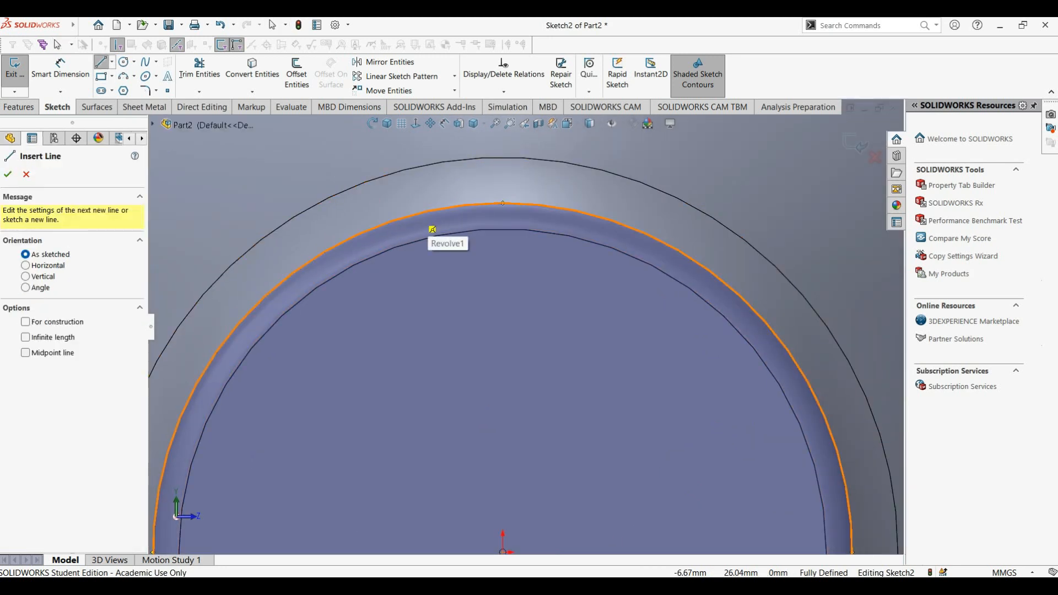
{"action": "left_click", "coordinate": [424, 213]}
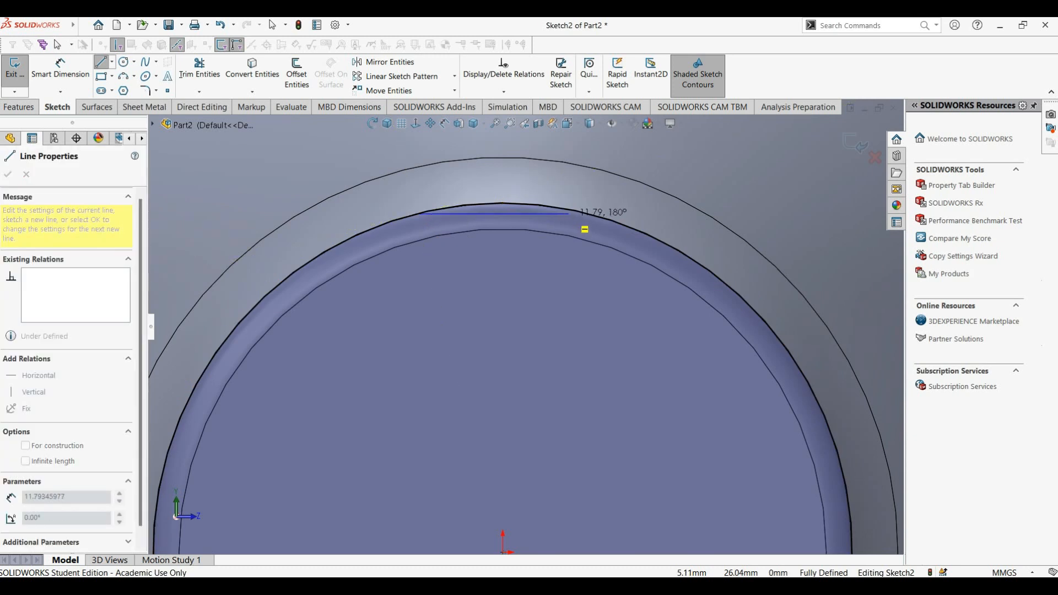
{"action": "left_click", "coordinate": [578, 211]}
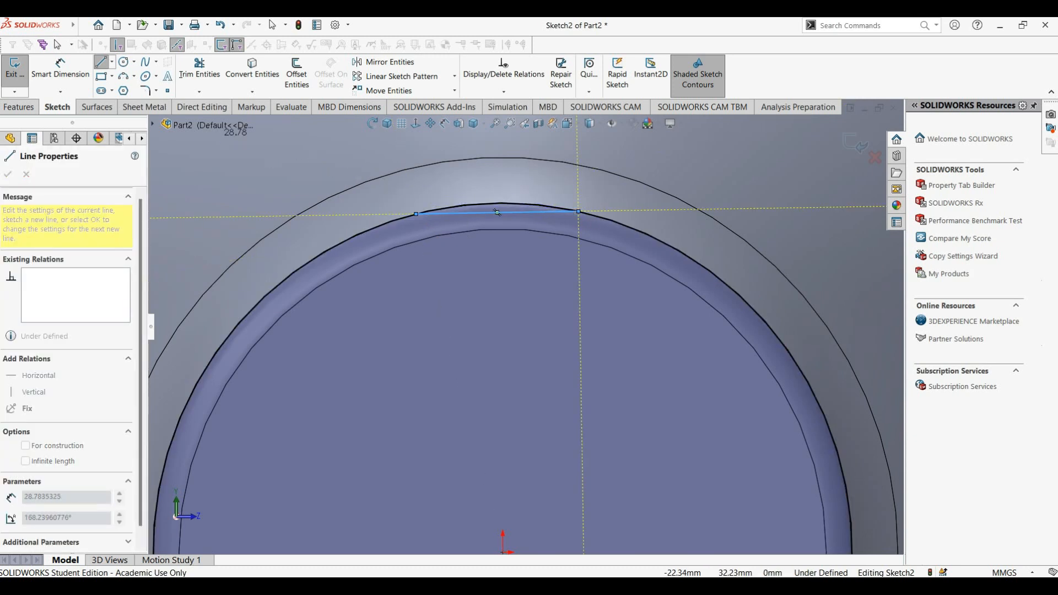
- Dimension the horizontal width of the chord at the rim's top as 20 mm
{"action": "left_click", "coordinate": [60, 74]}
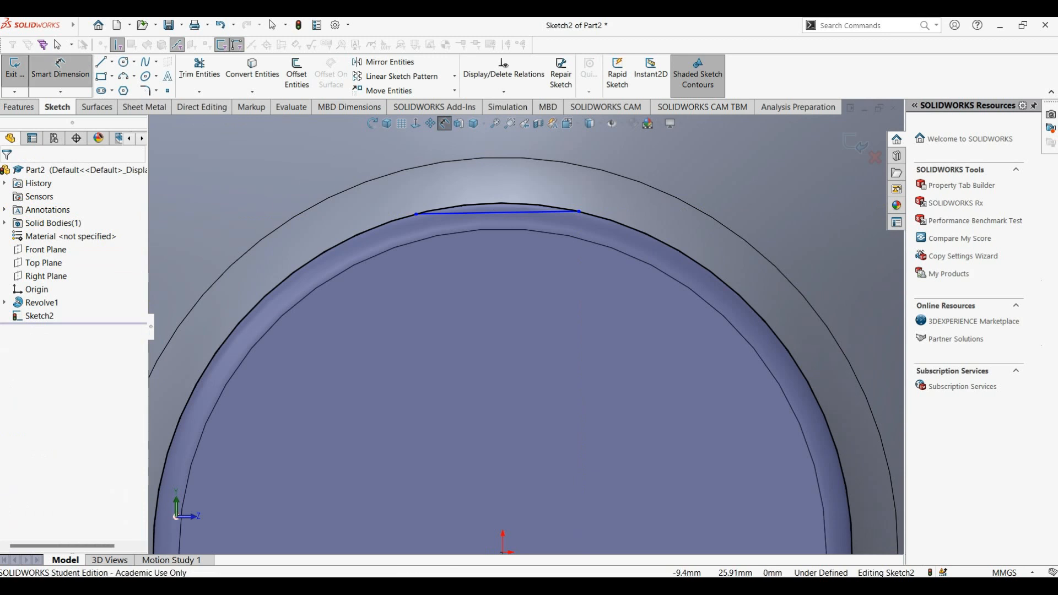
{"action": "left_click", "coordinate": [497, 212]}
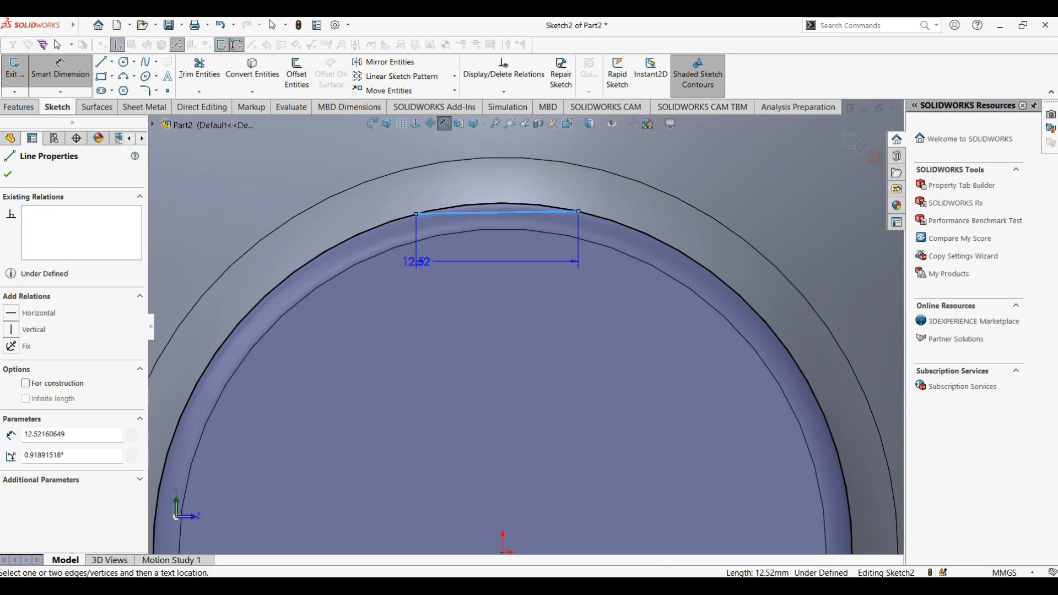
{"action": "left_click", "coordinate": [472, 260]}
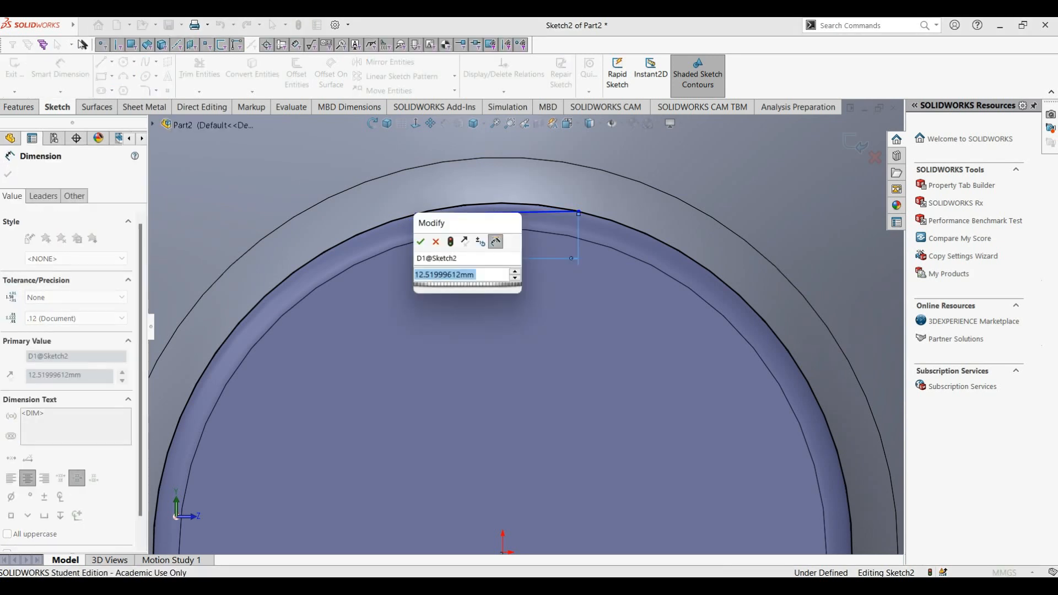
{"action": "type", "text": "20"}
{"action": "key", "text": "Return"}
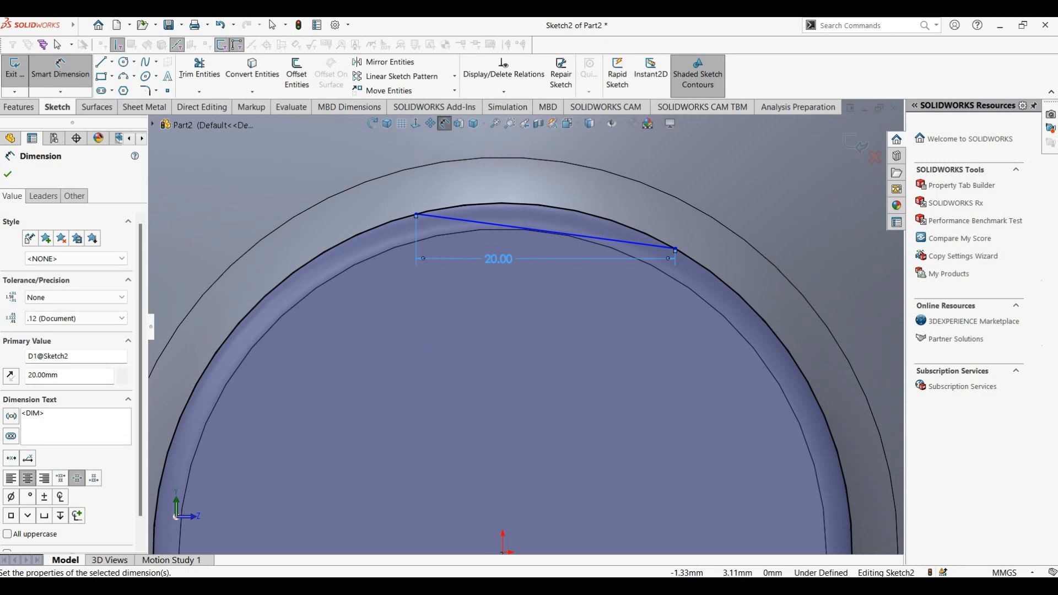
{"action": "scroll", "coordinate": [525, 325], "scroll_direction": "up", "scroll_amount": 3}
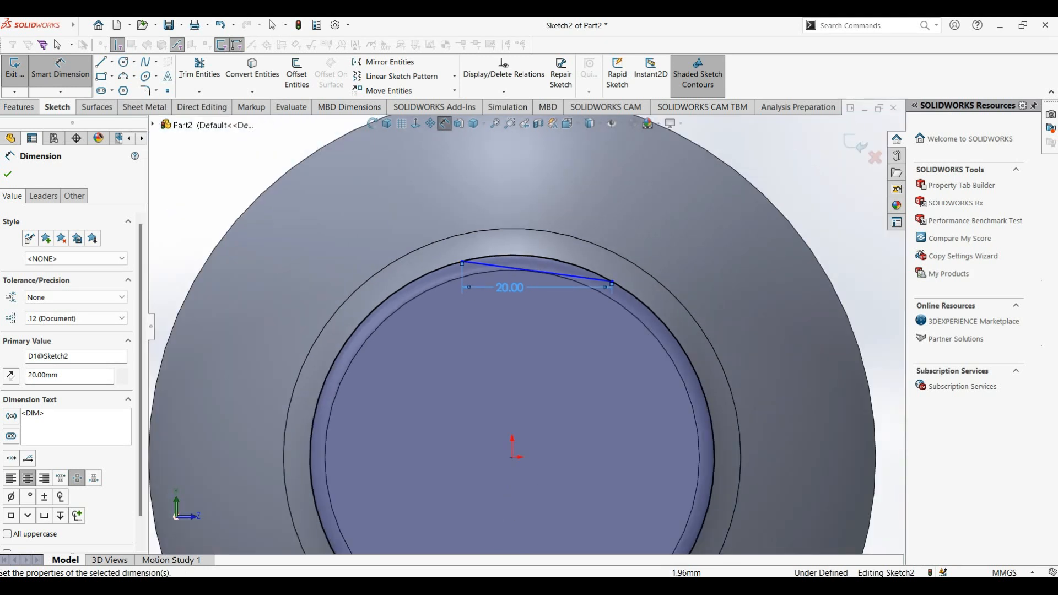
{"action": "left_click", "coordinate": [495, 267]}
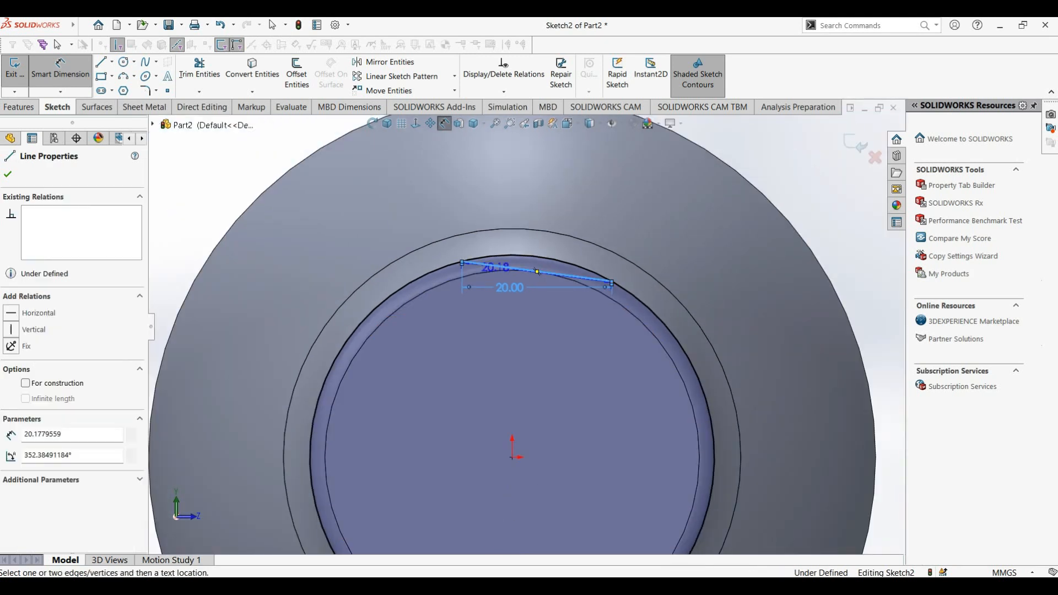
{"action": "key", "text": "Escape"}
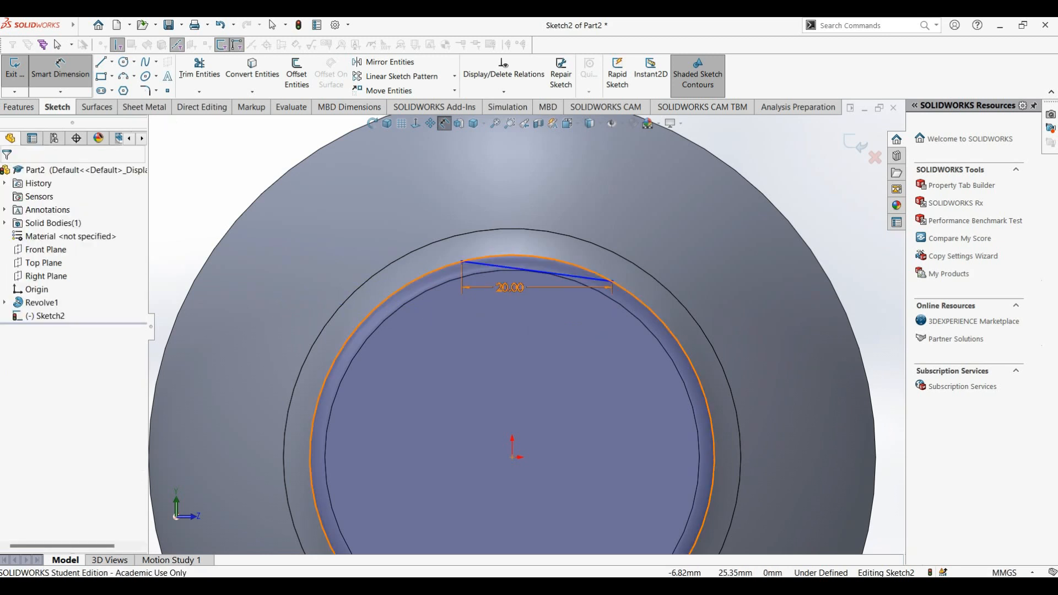
{"action": "left_click", "coordinate": [483, 264]}
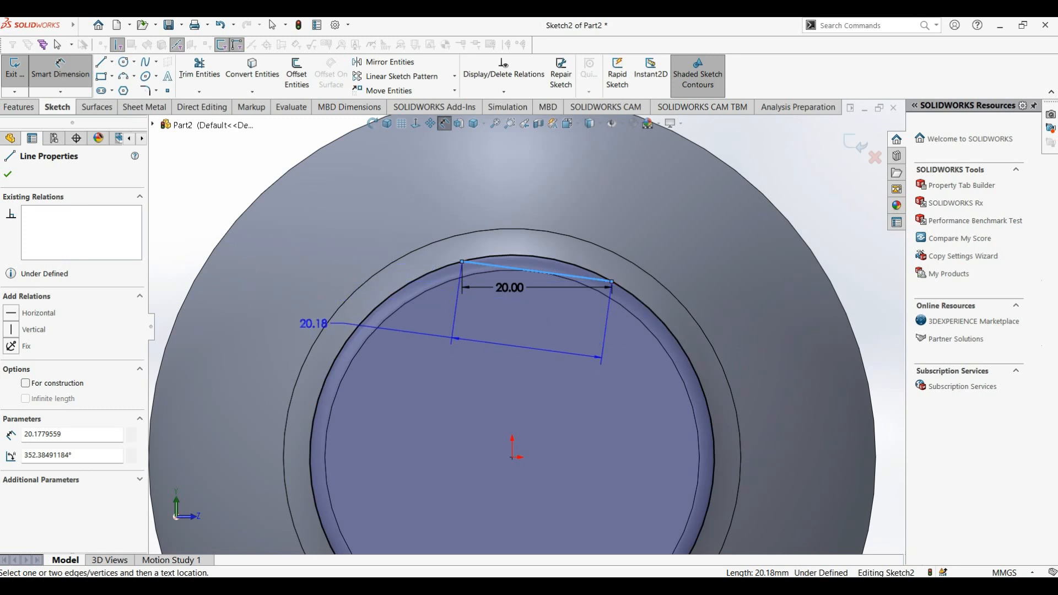
{"action": "key", "text": "Escape"}
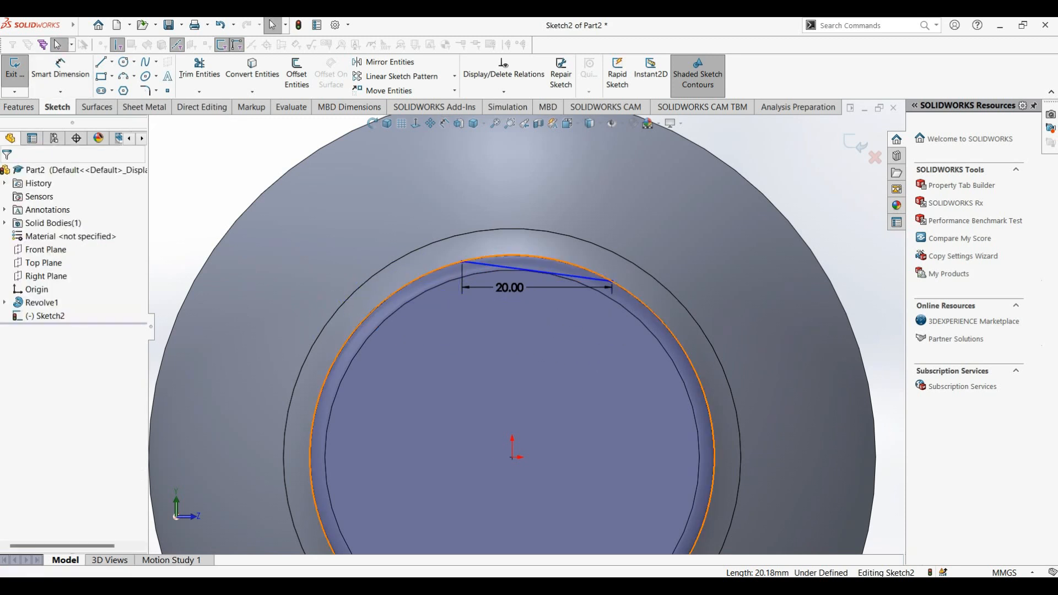
- Draw a vertical centerline about 49 mm long through the origin, crossing the chord at the rim's top
{"action": "left_click", "coordinate": [112, 62]}
{"action": "left_click", "coordinate": [120, 88]}
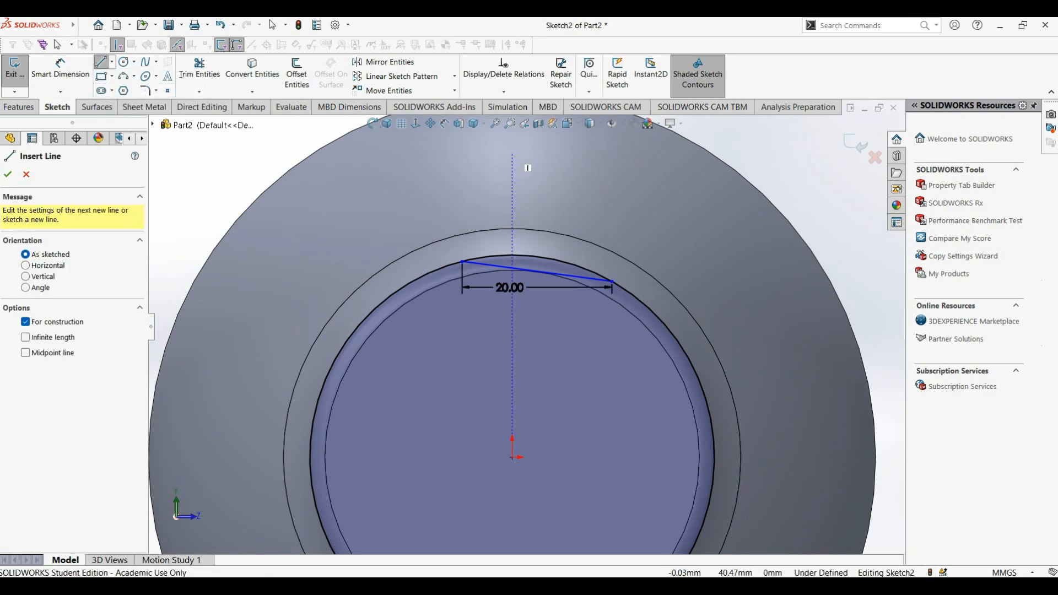
{"action": "left_click", "coordinate": [512, 155]}
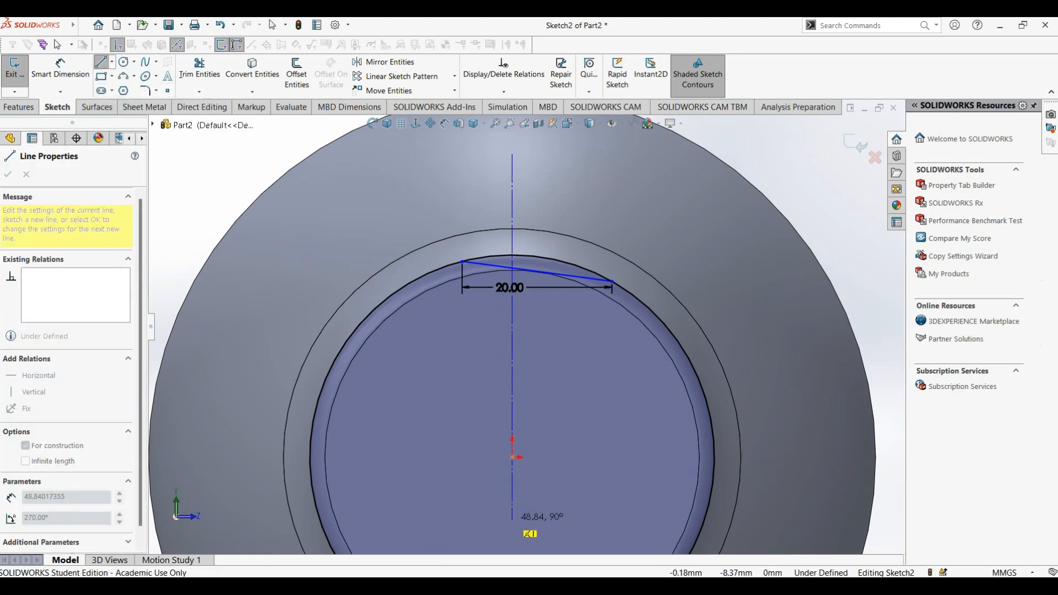
{"action": "left_click", "coordinate": [512, 519]}
{"action": "scroll", "coordinate": [530, 485], "scroll_direction": "up", "scroll_amount": 3}
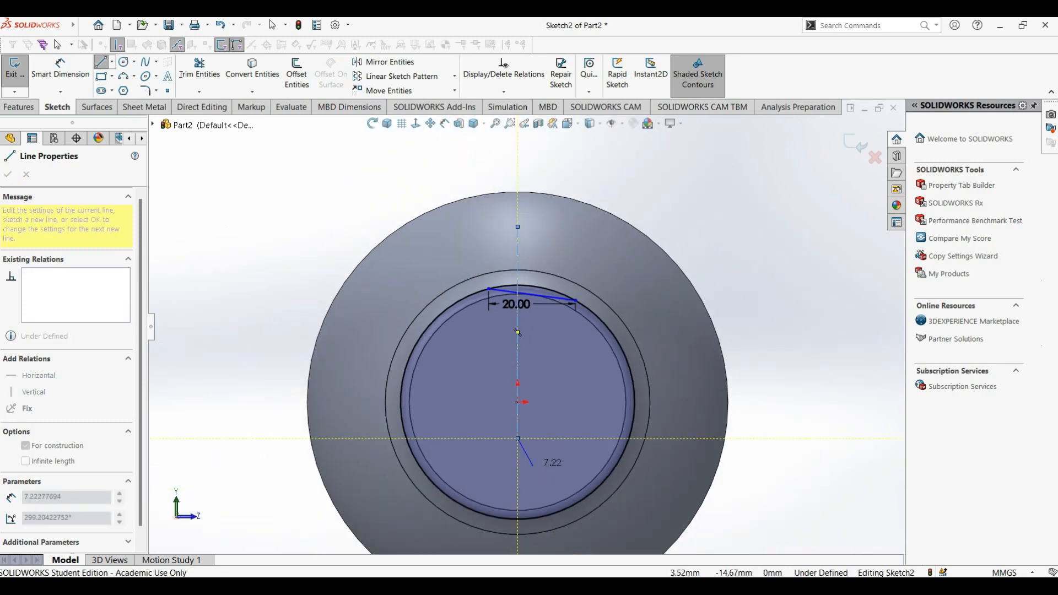
{"action": "scroll", "coordinate": [538, 463], "scroll_direction": "down", "scroll_amount": 3}
{"action": "key", "text": "Escape"}
{"action": "scroll", "coordinate": [524, 412], "scroll_direction": "up", "scroll_amount": 5}
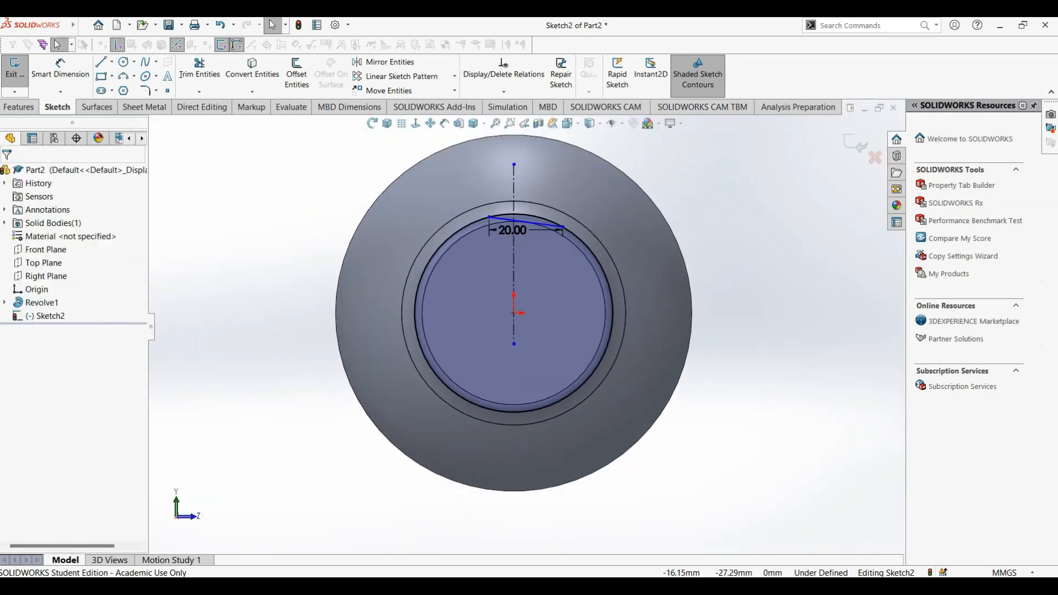
{"action": "scroll", "coordinate": [472, 196], "scroll_direction": "down", "scroll_amount": 3}
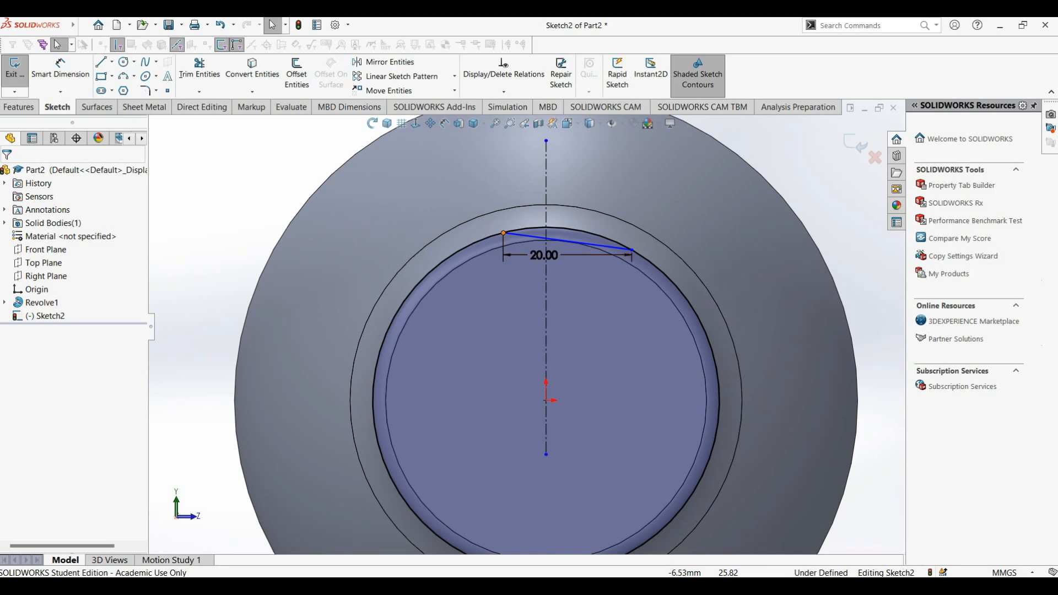
- Make the chord's two endpoints symmetric about the vertical centerline
{"action": "left_click", "coordinate": [503, 232]}
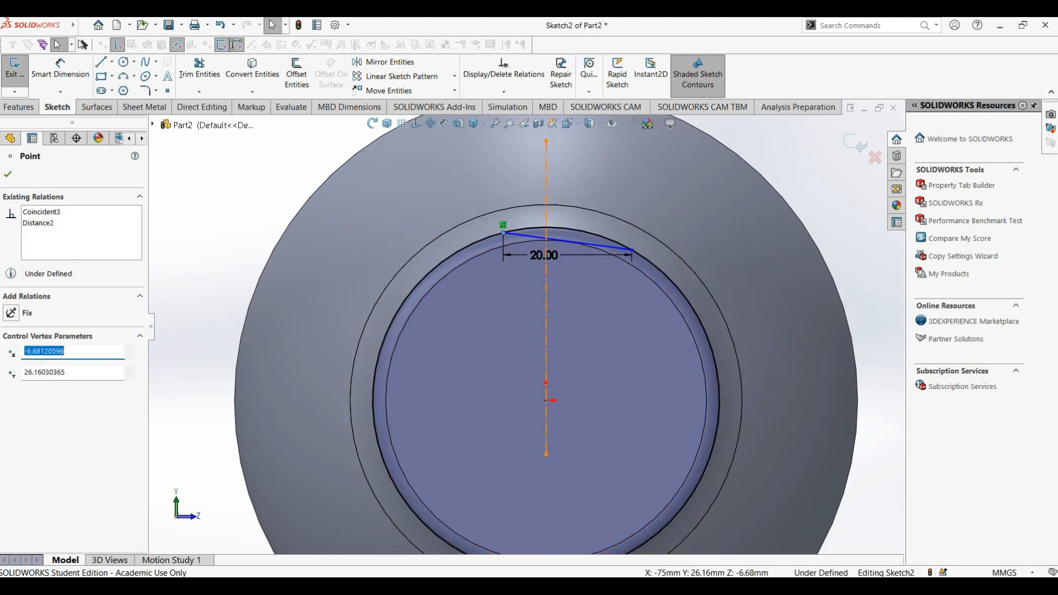
{"action": "left_click", "coordinate": [546, 298], "text": "ctrl"}
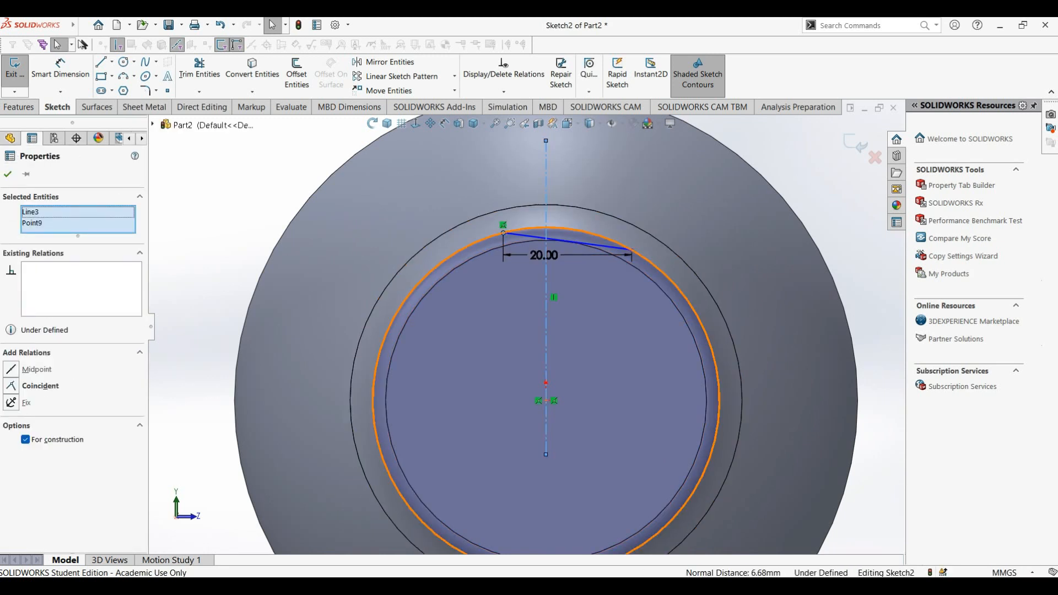
{"action": "left_click", "coordinate": [632, 250], "text": "ctrl"}
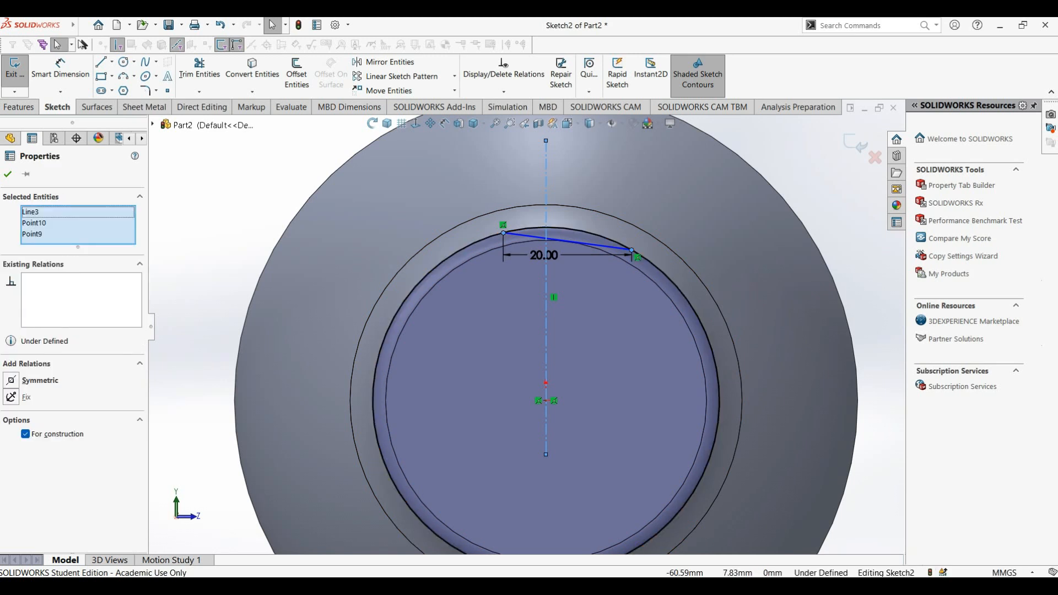
{"action": "left_click", "coordinate": [11, 380]}
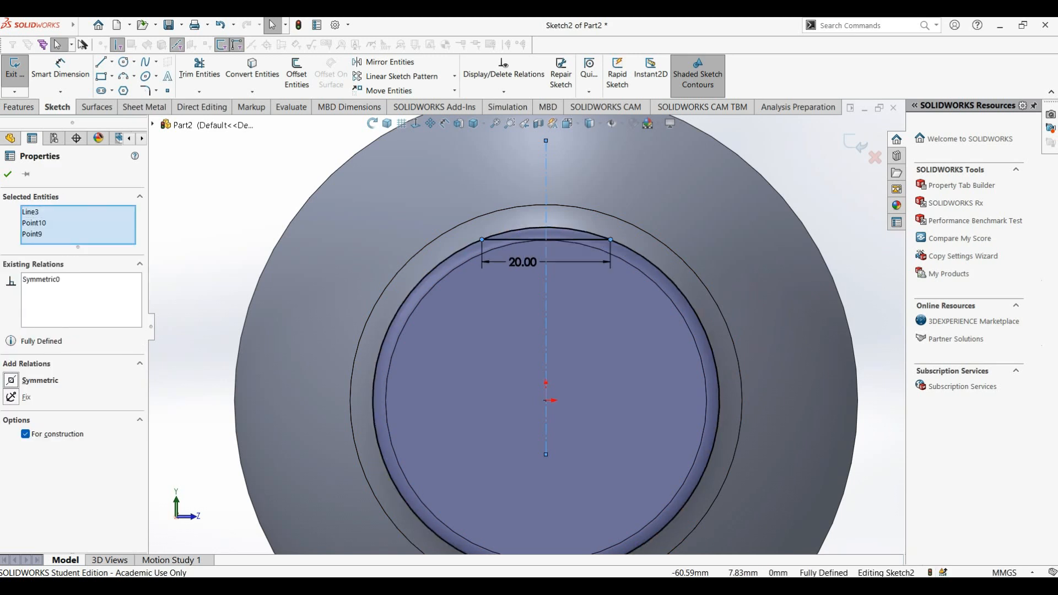
{"action": "left_click", "coordinate": [8, 174]}
- Trim away the large part of the rim circle below the chord, keeping only the small closed segment at the top
{"action": "scroll", "coordinate": [625, 223], "scroll_direction": "down", "scroll_amount": 3}
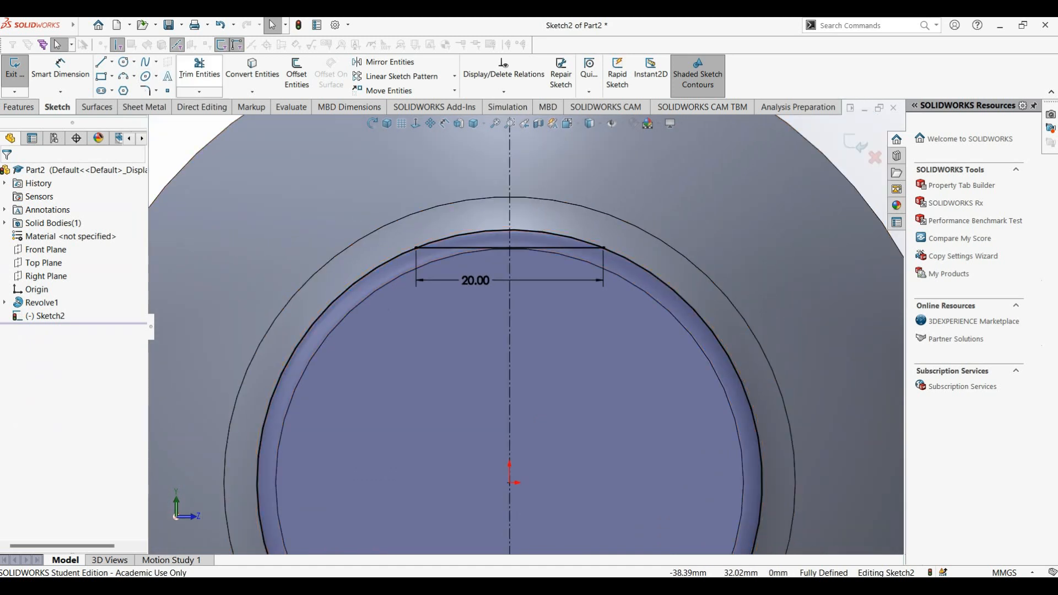
{"action": "left_click", "coordinate": [199, 69]}
{"action": "left_click", "coordinate": [369, 271]}
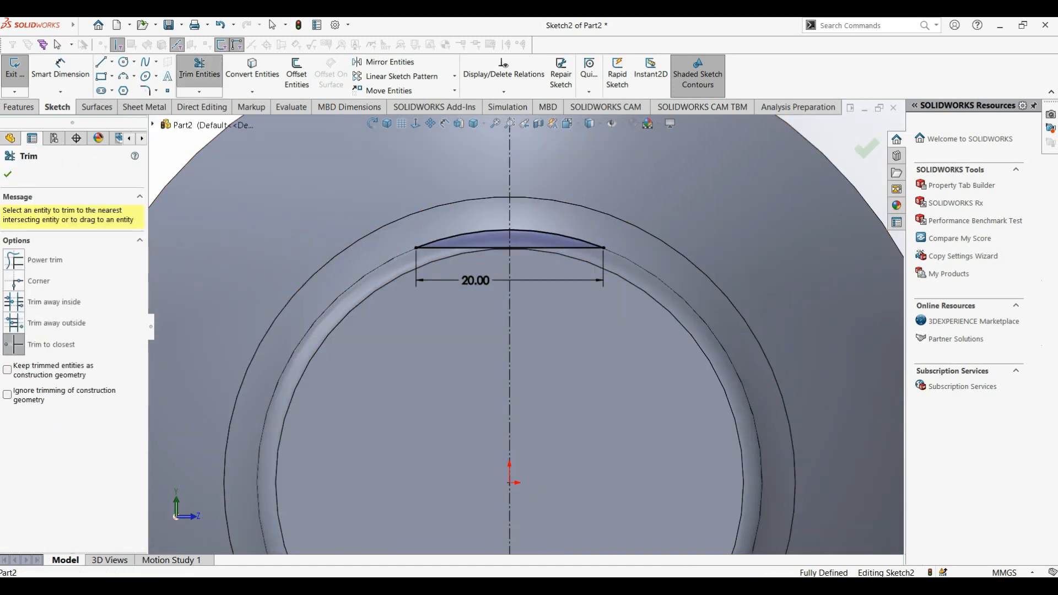
- Cut-extrude the small segment blind 10 mm into the handle's neck
{"action": "scroll", "coordinate": [543, 313], "scroll_direction": "up", "scroll_amount": 3}
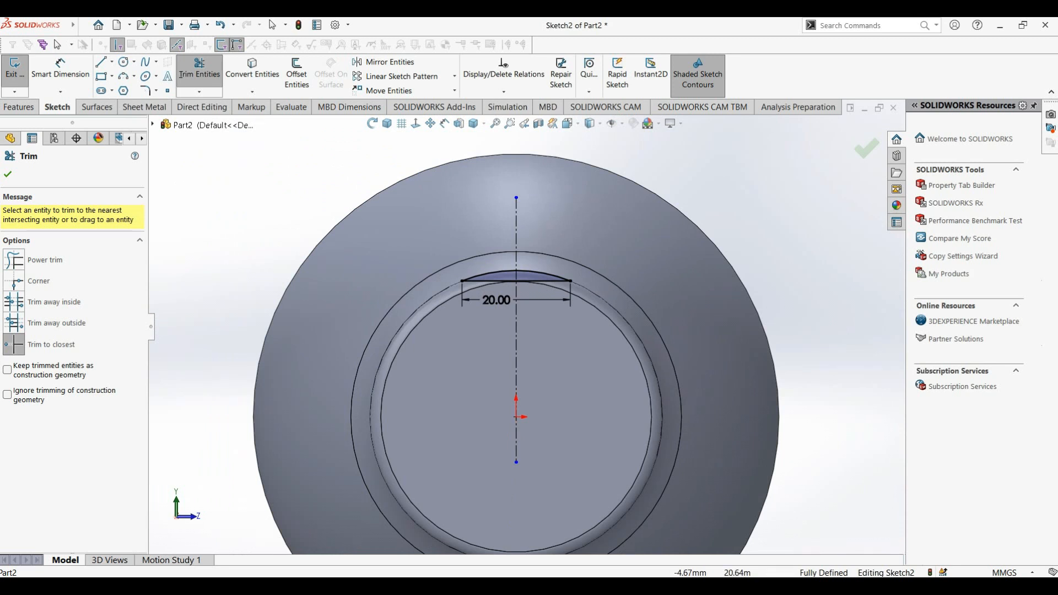
{"action": "left_click", "coordinate": [20, 107]}
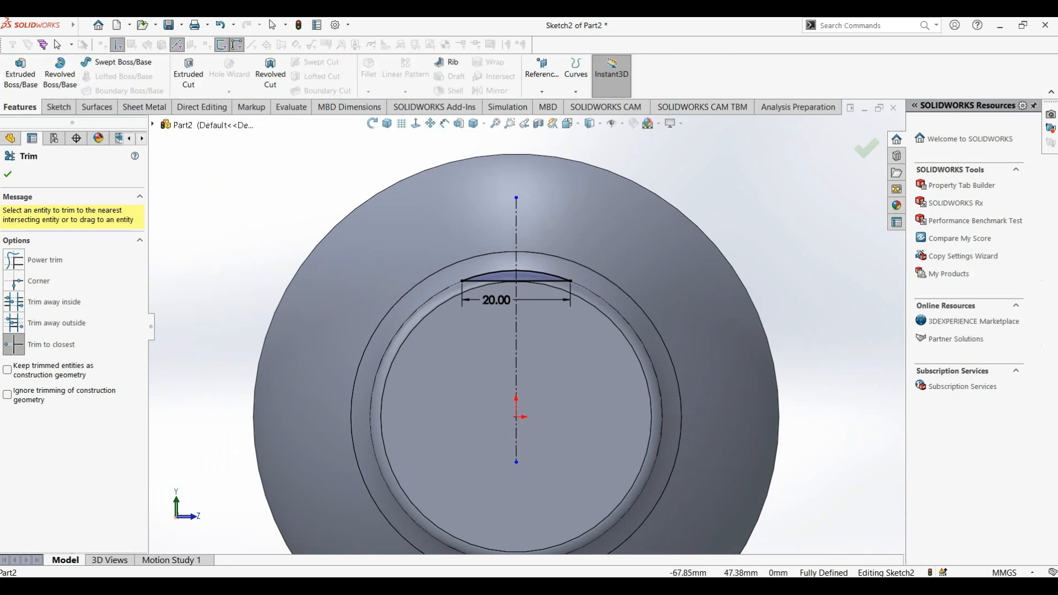
{"action": "left_click", "coordinate": [188, 75]}
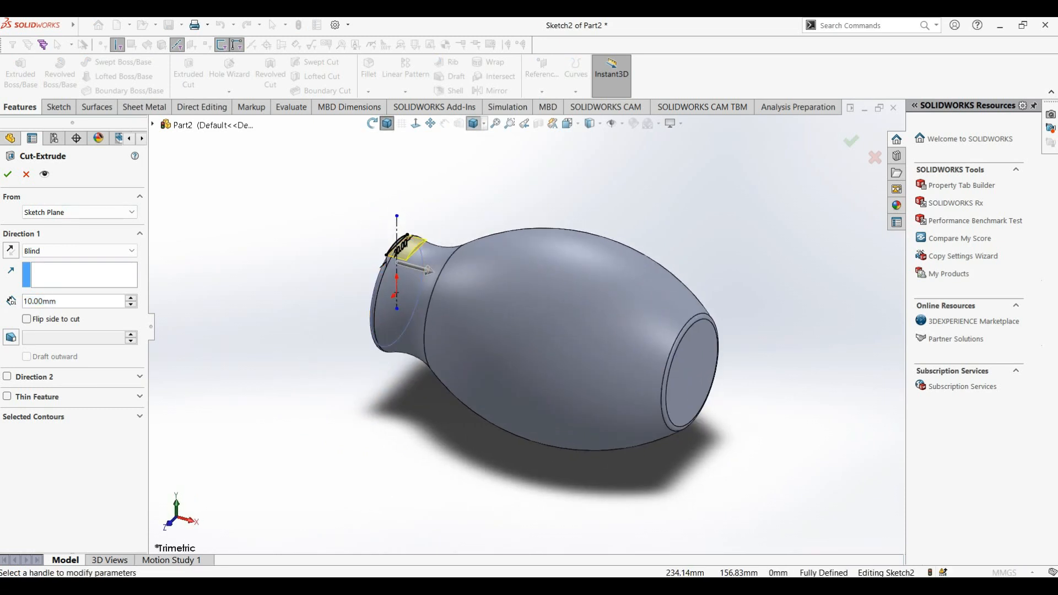
{"action": "left_click", "coordinate": [8, 174]}
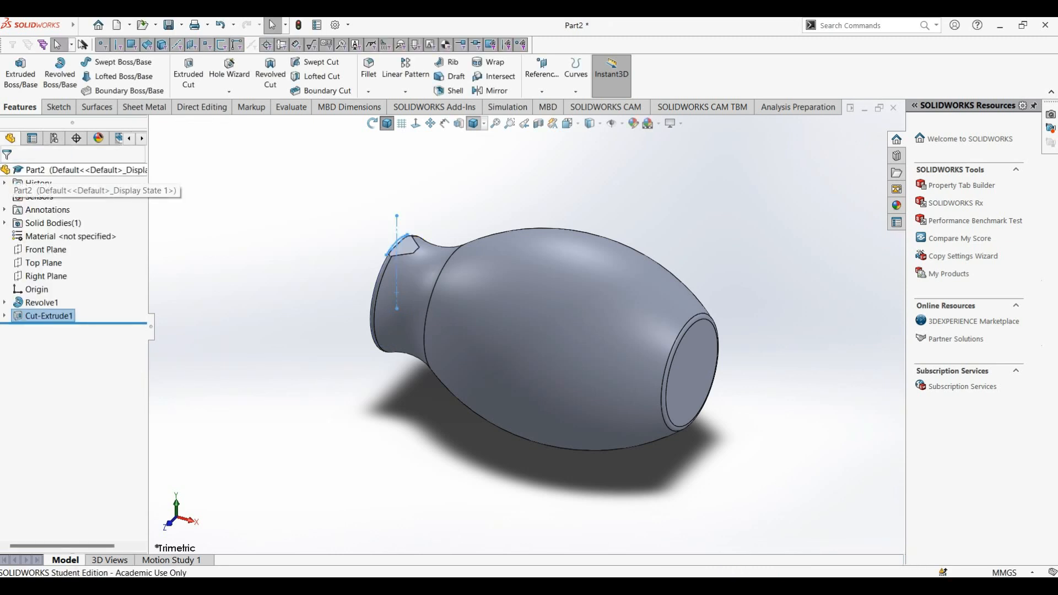
- Circular-pattern the neck cut around the circular edge of the neck's end face, with 3 equally spaced instances over 360 degrees
{"action": "middle_click_drag", "start_coordinate": [535, 331], "coordinate": [580, 342]}
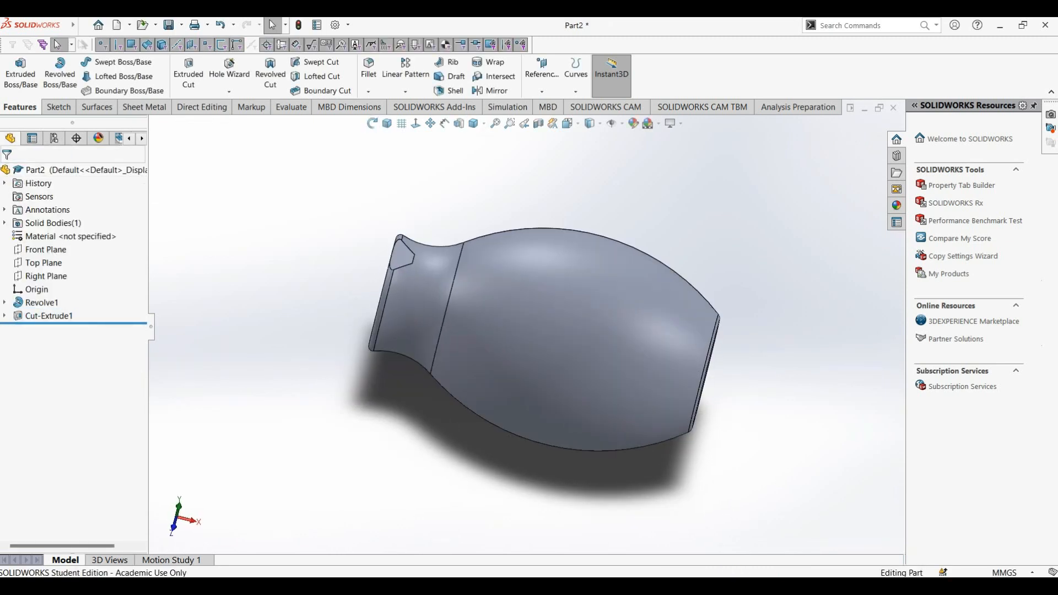
{"action": "left_click", "coordinate": [49, 316]}
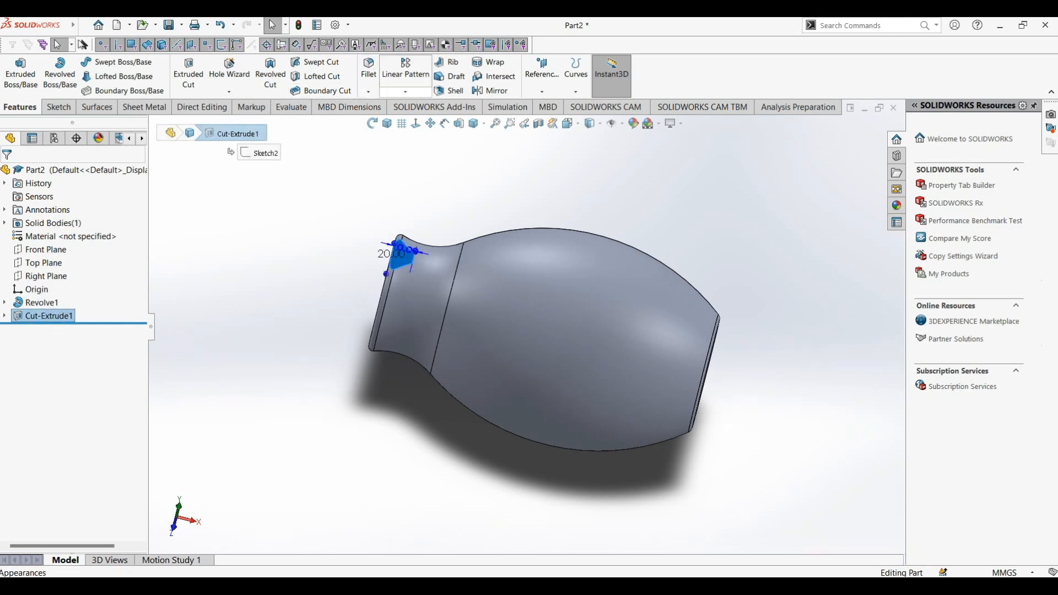
{"action": "left_click", "coordinate": [405, 91]}
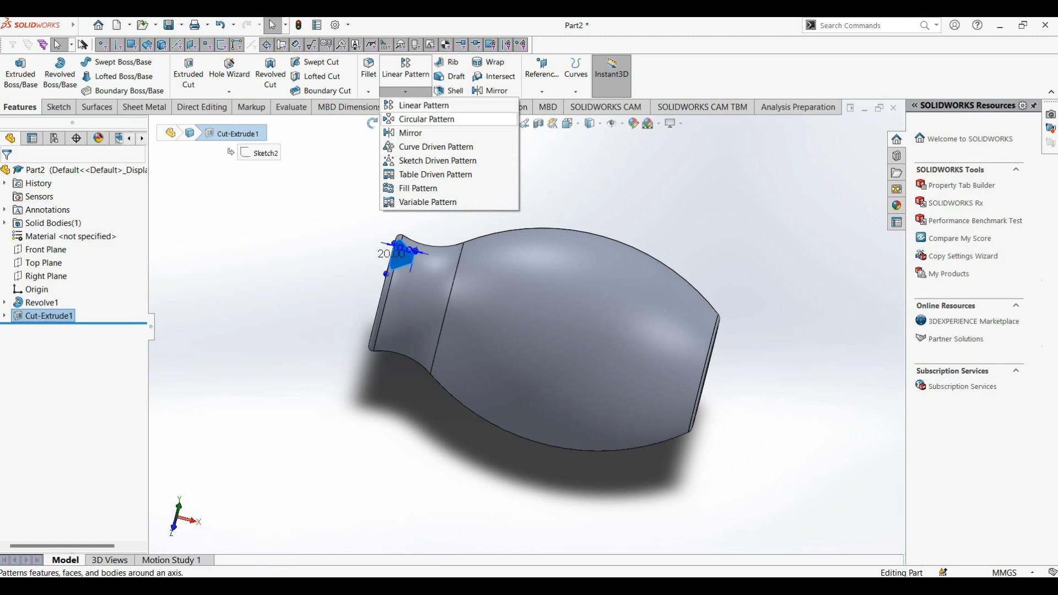
{"action": "left_click", "coordinate": [427, 119]}
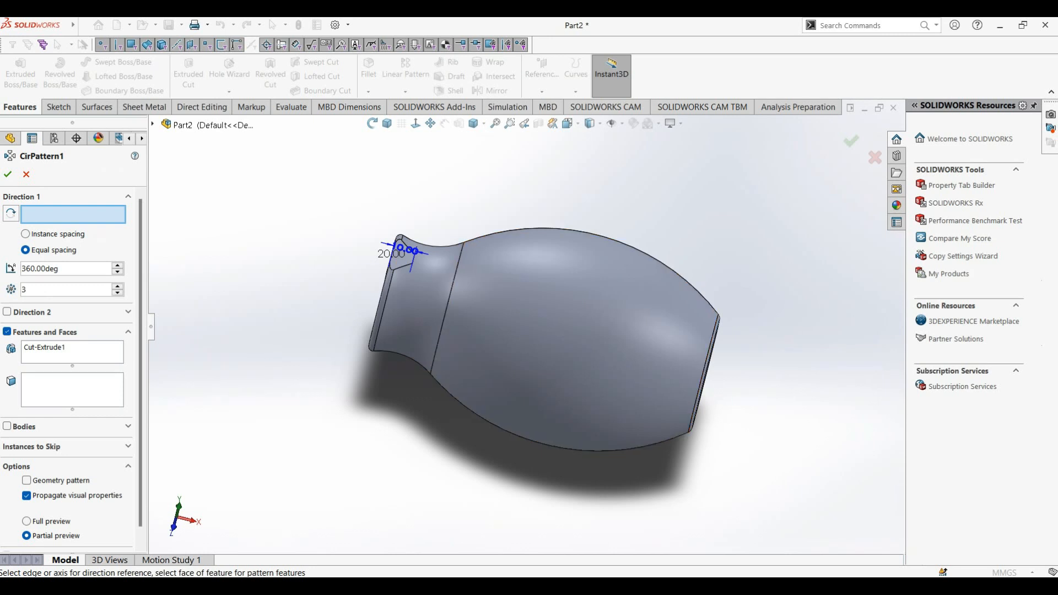
{"action": "middle_click_drag", "start_coordinate": [496, 309], "coordinate": [432, 334]}
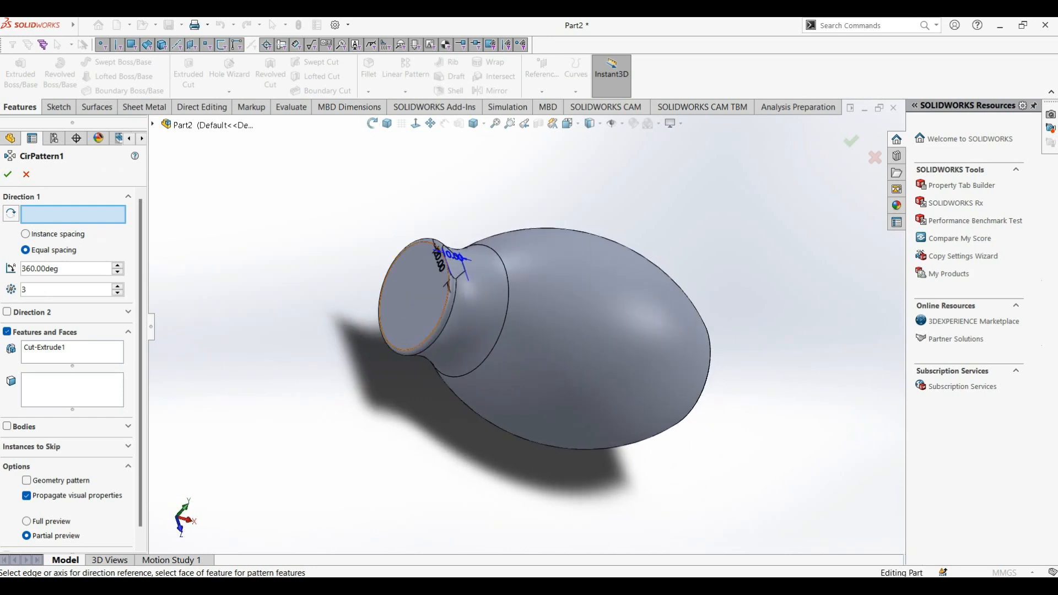
{"action": "left_click", "coordinate": [431, 334]}
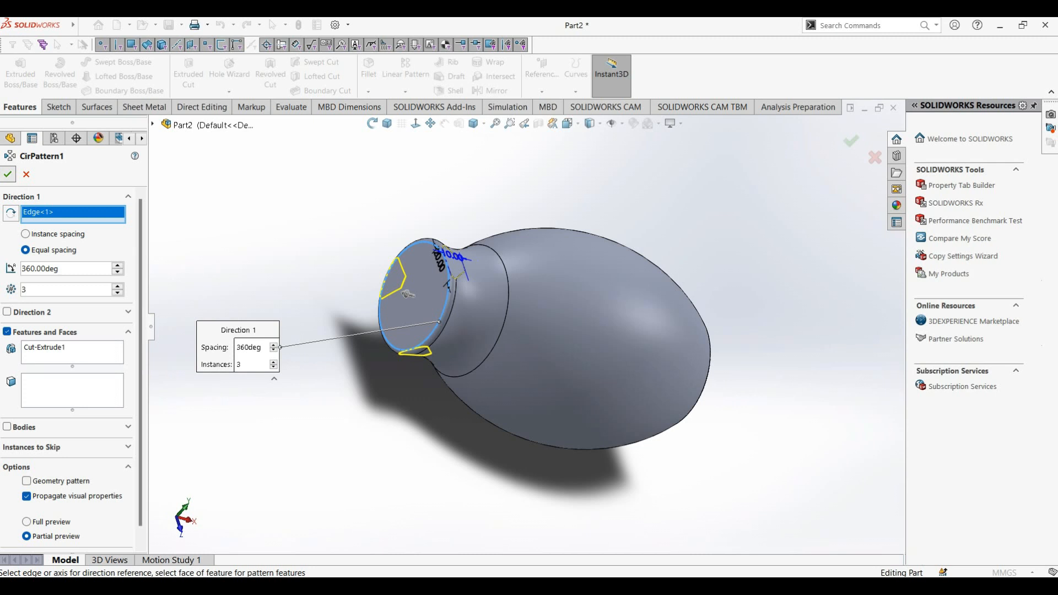
{"action": "left_click", "coordinate": [7, 174]}
{"action": "key", "text": "Escape"}
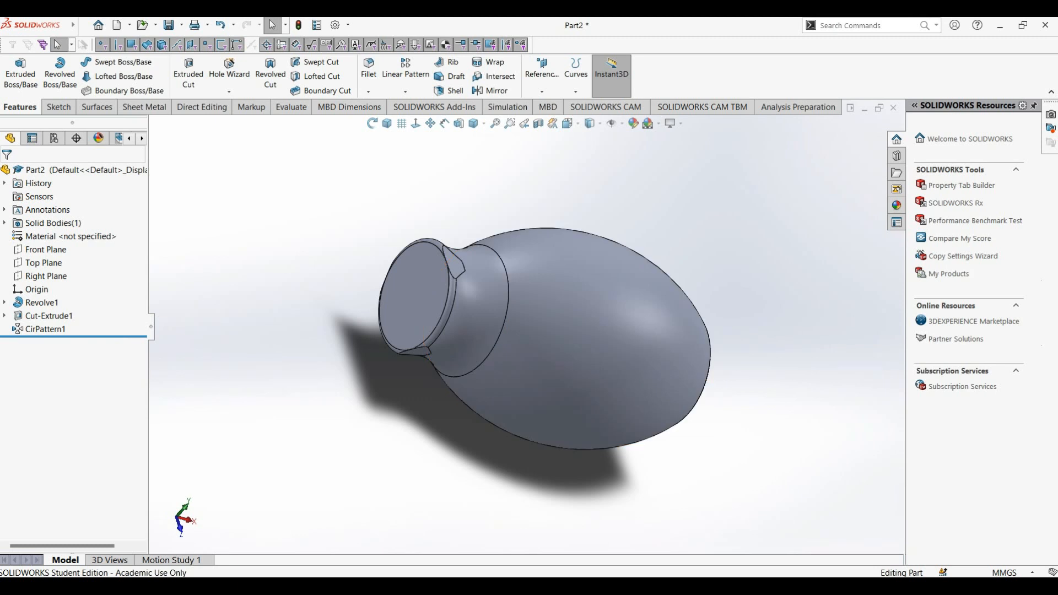
- Start a sketch on the flat face at the handle's butt end, opposite the neck
{"action": "middle_click_drag", "start_coordinate": [755, 353], "coordinate": [525, 375]}
{"action": "left_click", "coordinate": [526, 375]}
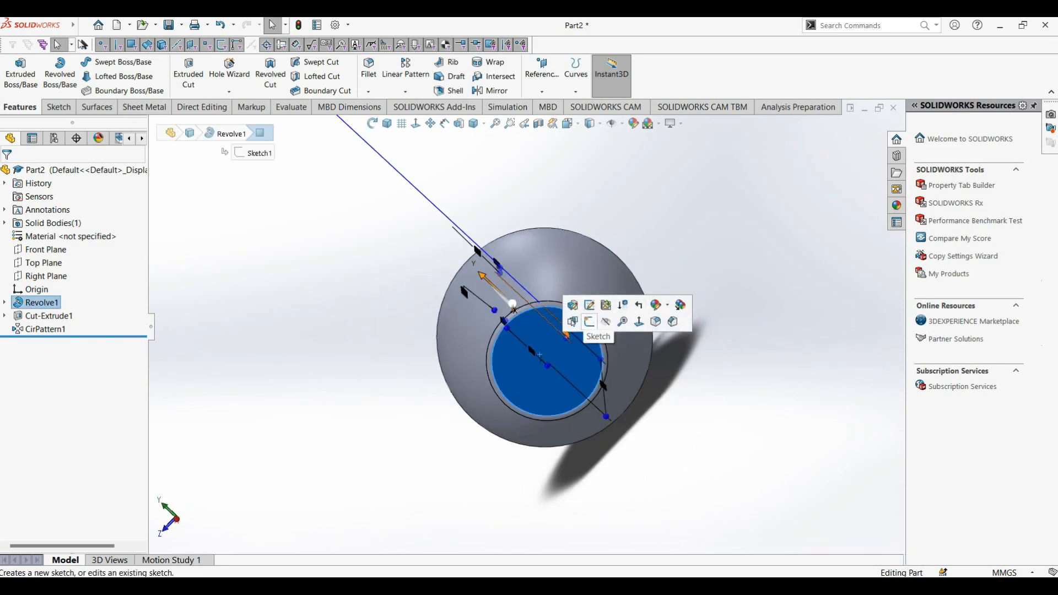
{"action": "left_click", "coordinate": [589, 321]}
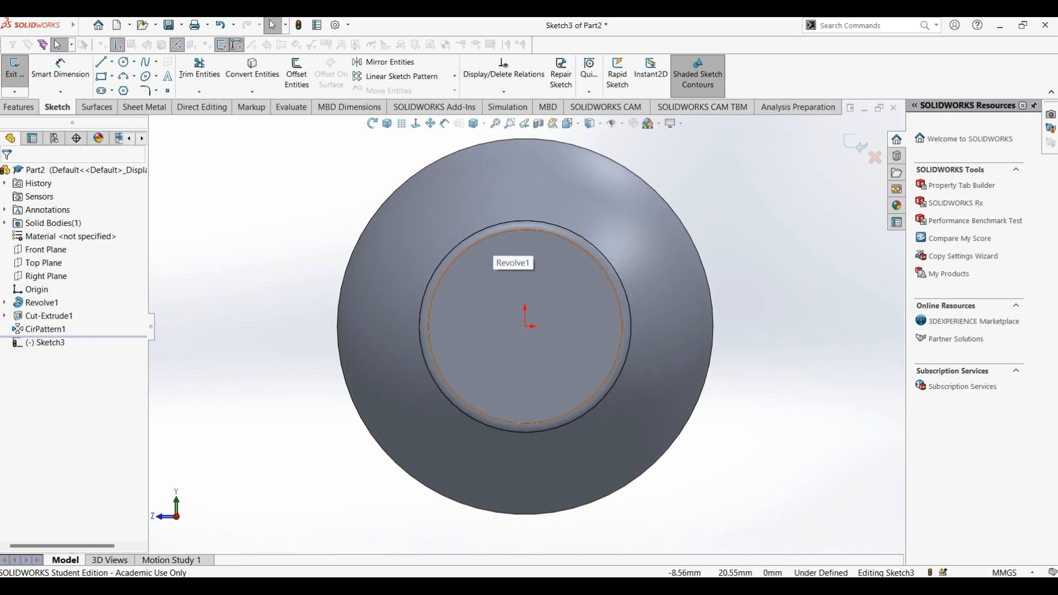
- Convert the handle's outermost circular silhouette edge into a sketch circle
{"action": "scroll", "coordinate": [550, 227], "scroll_direction": "down", "scroll_amount": 2}
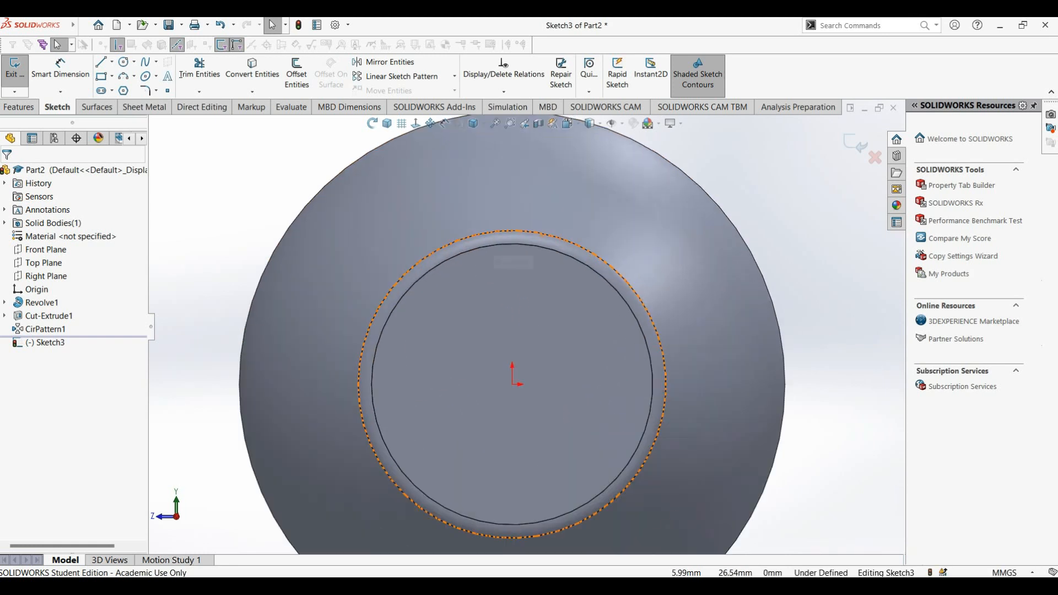
{"action": "scroll", "coordinate": [525, 329], "scroll_direction": "up", "scroll_amount": 3}
{"action": "scroll", "coordinate": [513, 344], "scroll_direction": "down", "scroll_amount": 1}
{"action": "scroll", "coordinate": [532, 335], "scroll_direction": "down", "scroll_amount": 4}
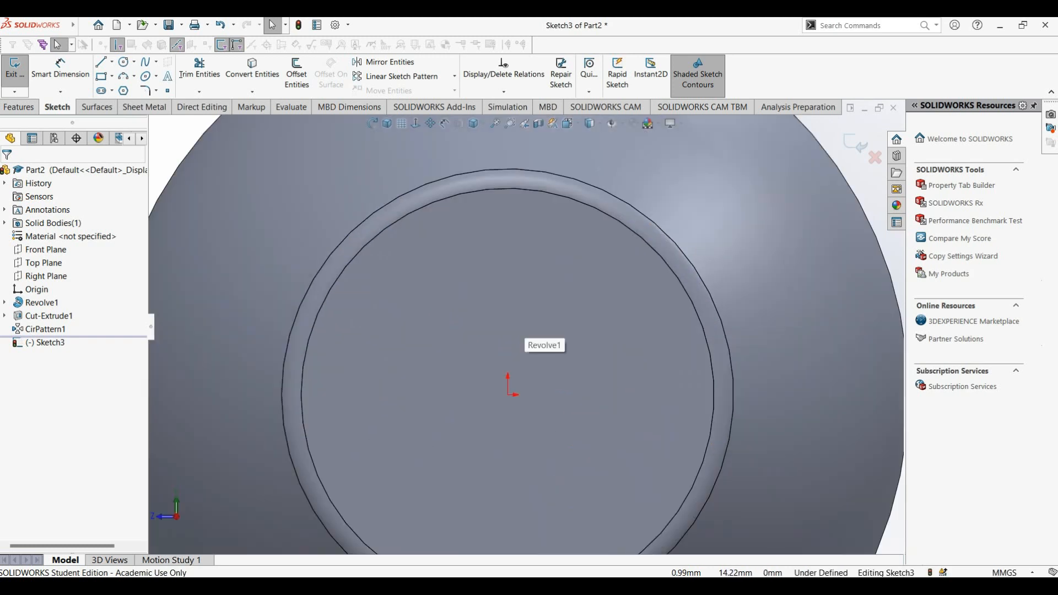
{"action": "scroll", "coordinate": [523, 338], "scroll_direction": "up", "scroll_amount": 3}
{"action": "scroll", "coordinate": [522, 339], "scroll_direction": "down", "scroll_amount": 2}
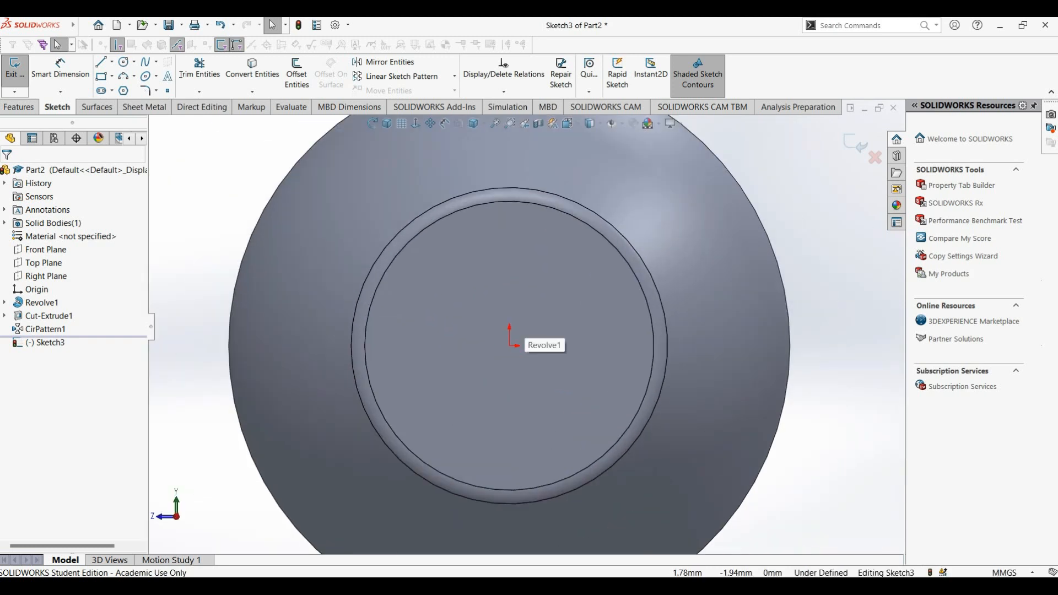
{"action": "scroll", "coordinate": [522, 339], "scroll_direction": "up", "scroll_amount": 3}
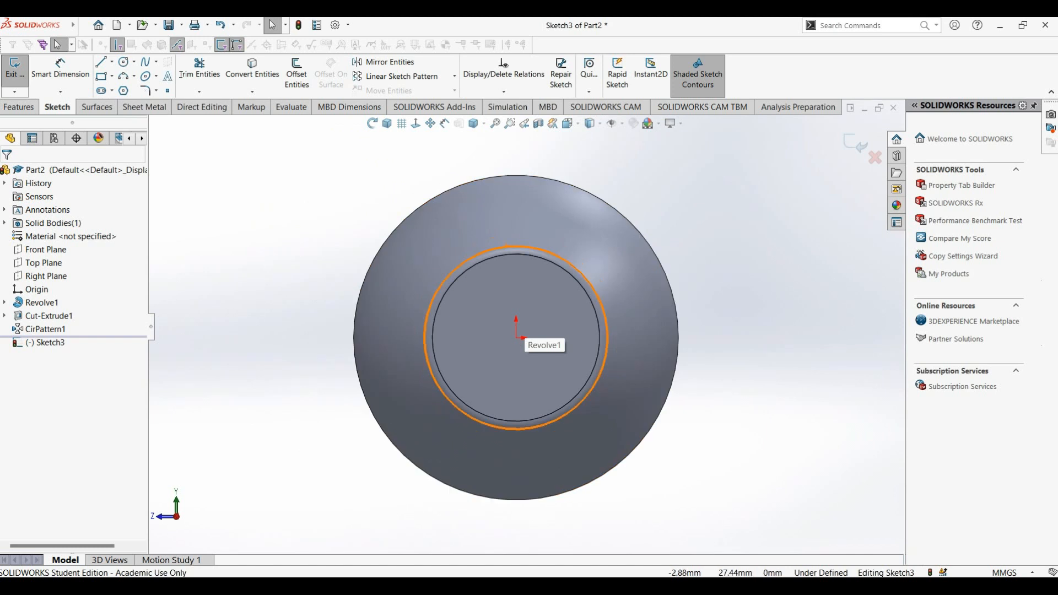
{"action": "scroll", "coordinate": [534, 364], "scroll_direction": "down", "scroll_amount": 2}
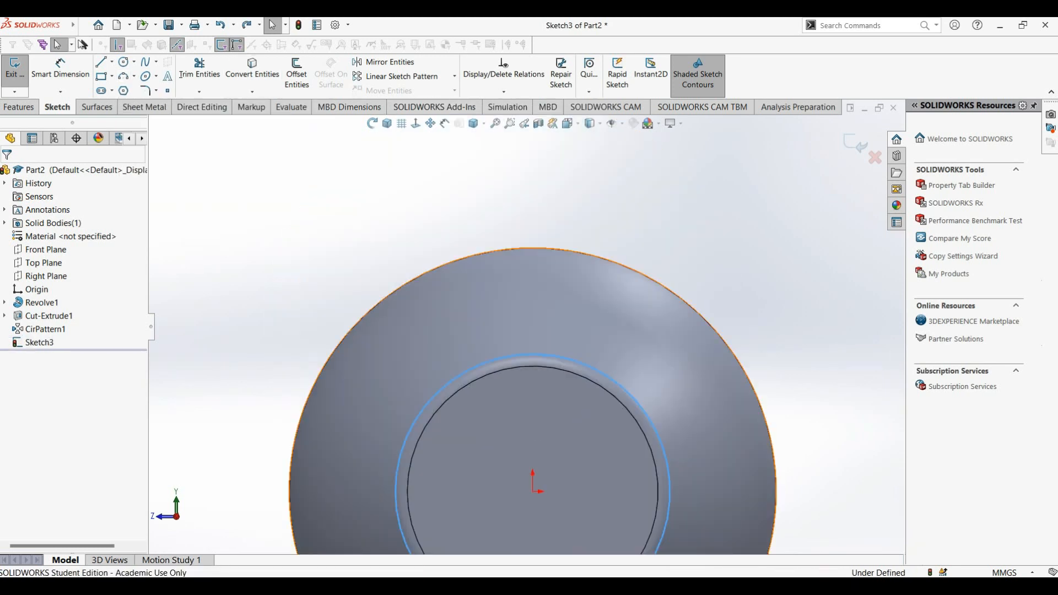
{"action": "left_click", "coordinate": [504, 250]}
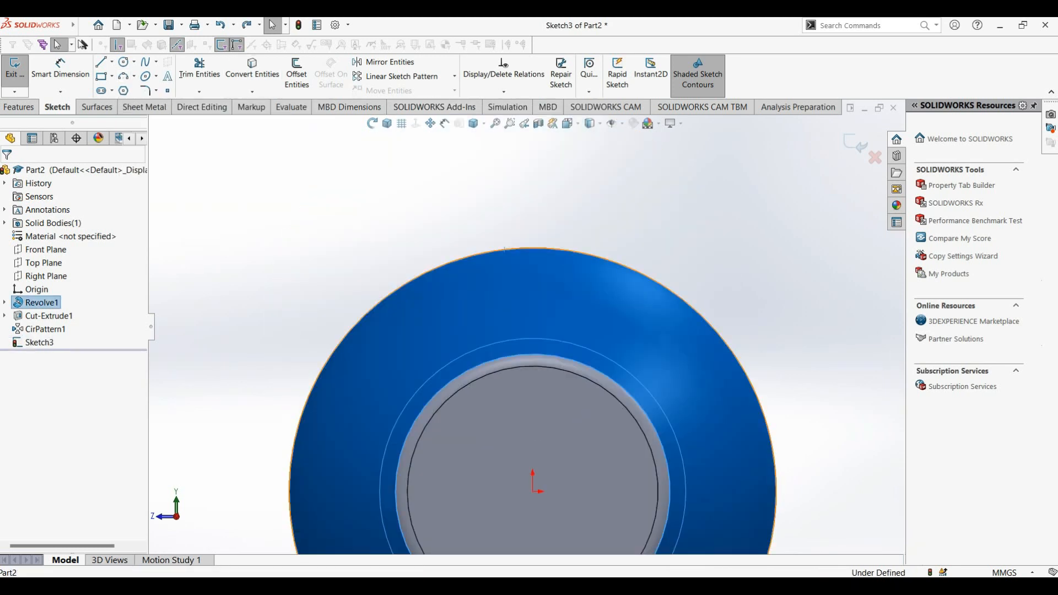
{"action": "left_click", "coordinate": [482, 234]}
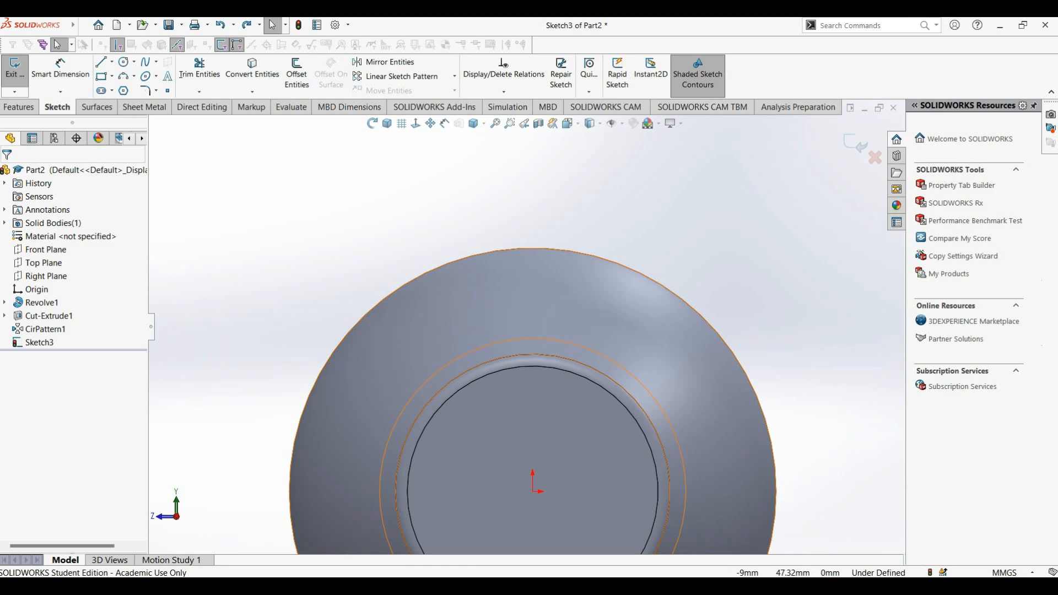
{"action": "left_click", "coordinate": [487, 252]}
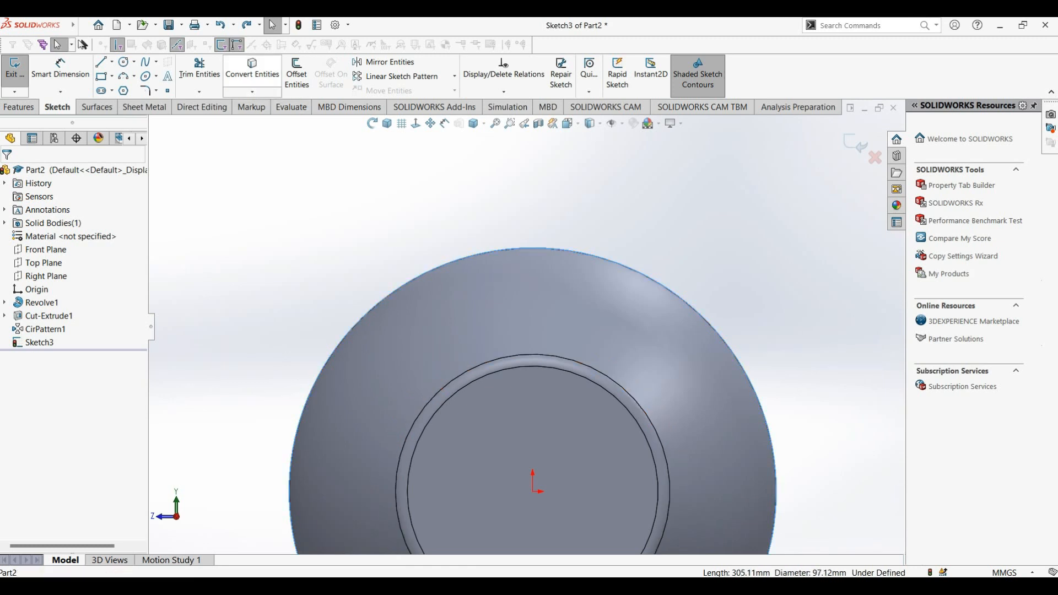
{"action": "left_click", "coordinate": [252, 69]}
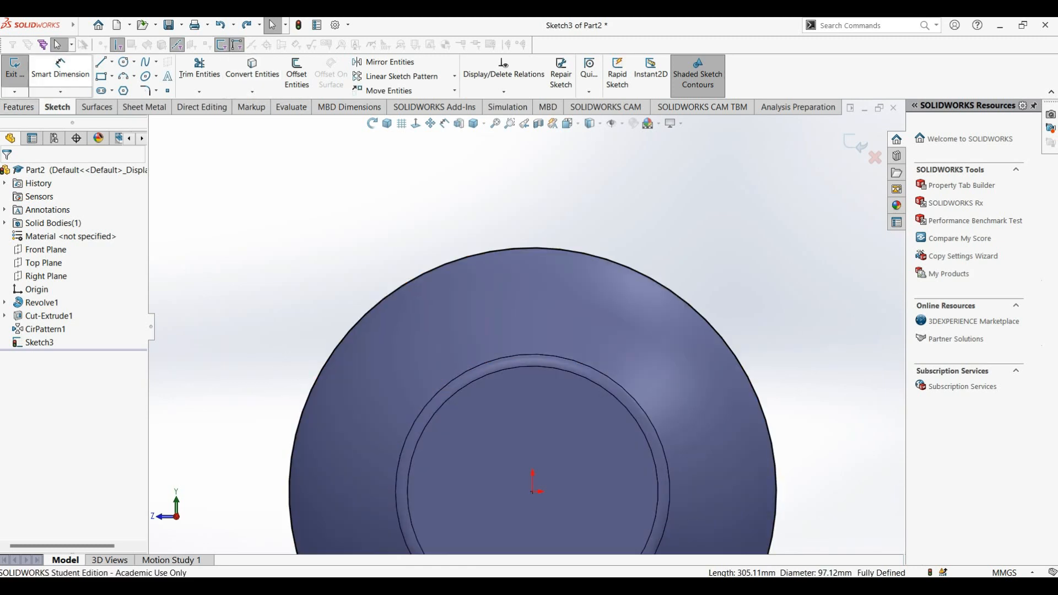
- Sketch a horizontal chord about 44 mm long across the upper part of the converted circle
{"action": "left_click", "coordinate": [101, 62]}
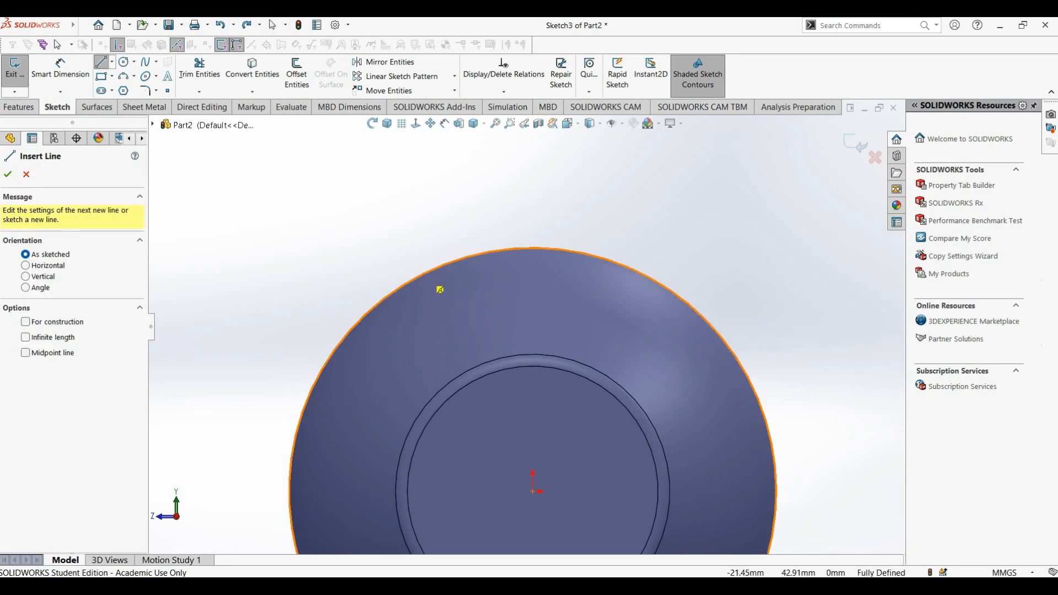
{"action": "left_click", "coordinate": [425, 275]}
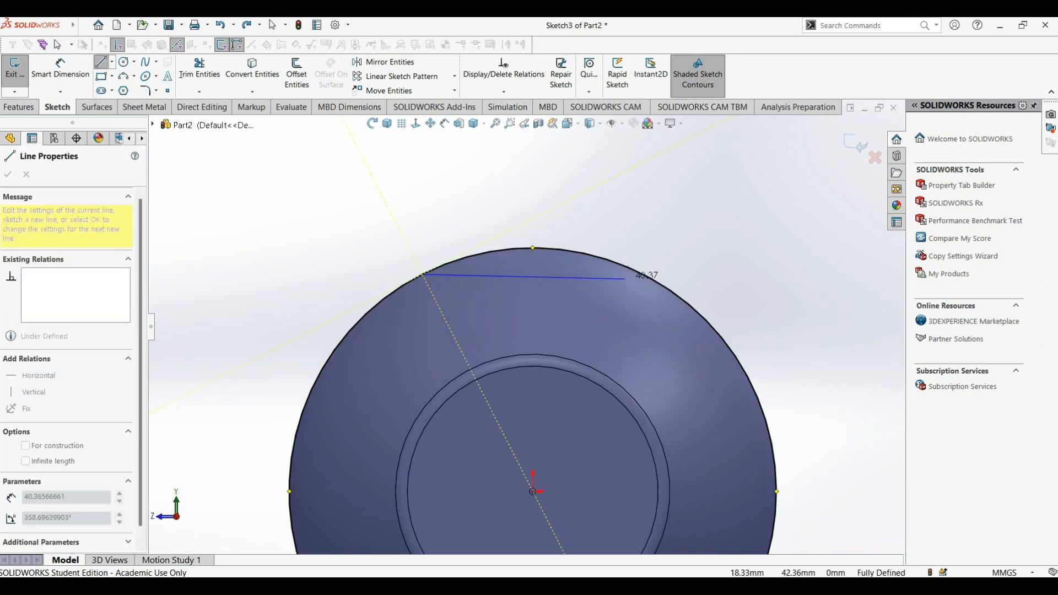
{"action": "left_click", "coordinate": [643, 274]}
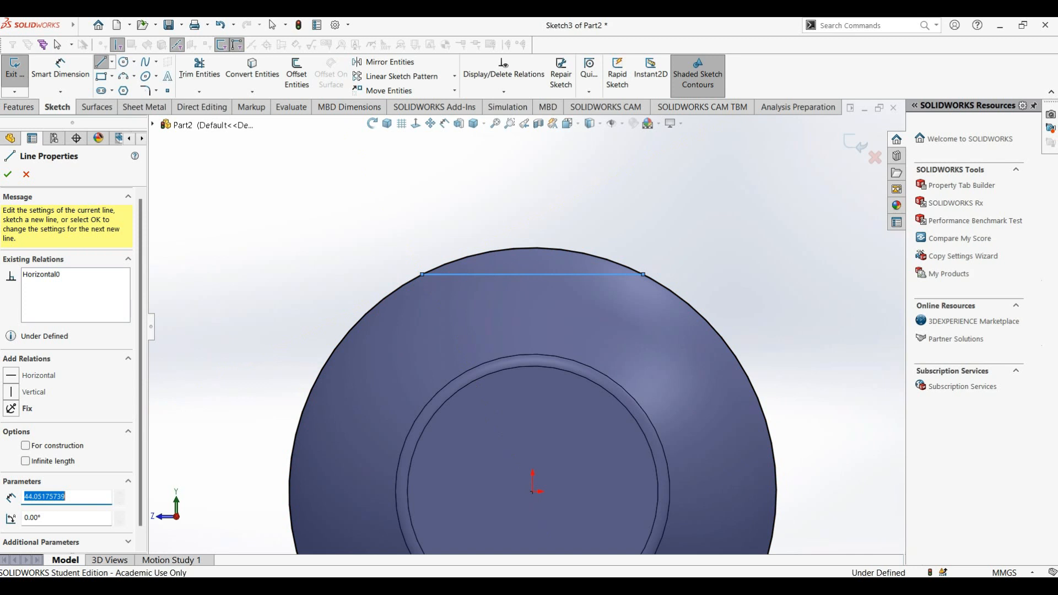
{"action": "key", "text": "Escape"}
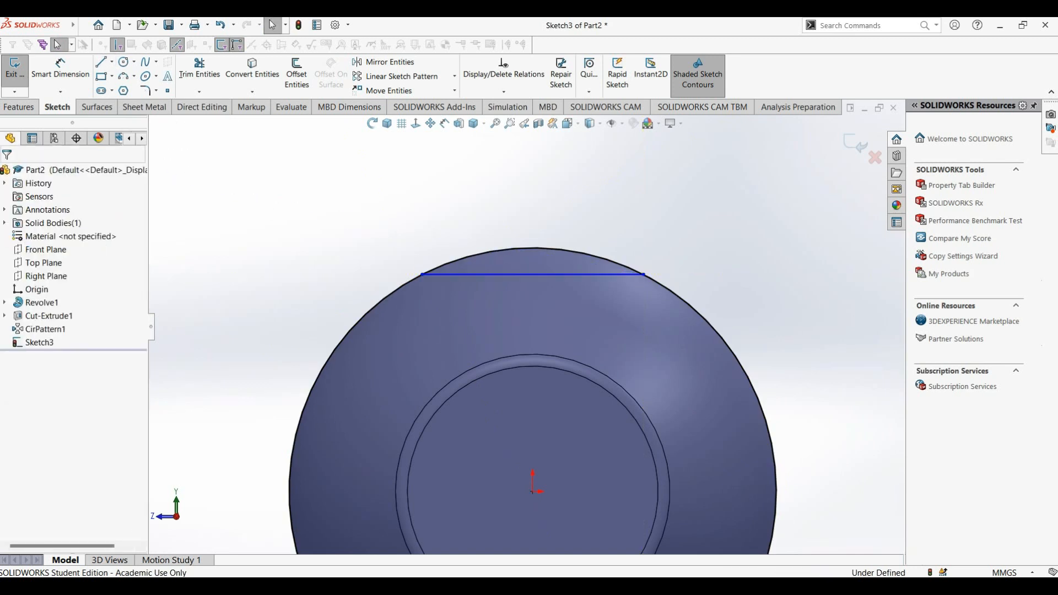
- Sketch a vertical centerline about 54 mm long from the origin up past the circle's top
{"action": "scroll", "coordinate": [385, 298], "scroll_direction": "down", "scroll_amount": 2}
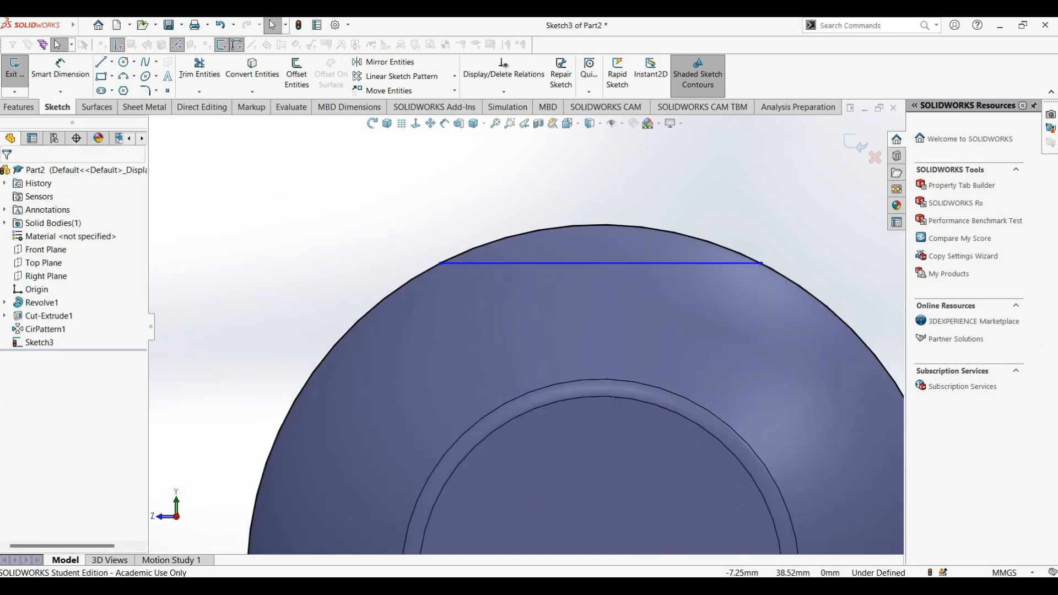
{"action": "scroll", "coordinate": [524, 326], "scroll_direction": "up", "scroll_amount": 2}
{"action": "left_click", "coordinate": [112, 62]}
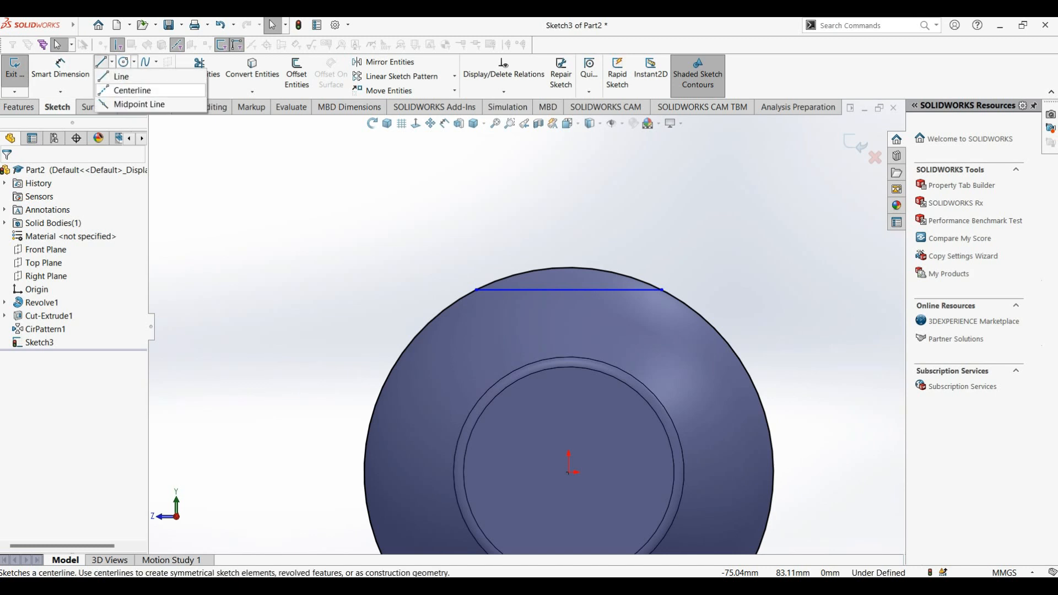
{"action": "left_click", "coordinate": [126, 91]}
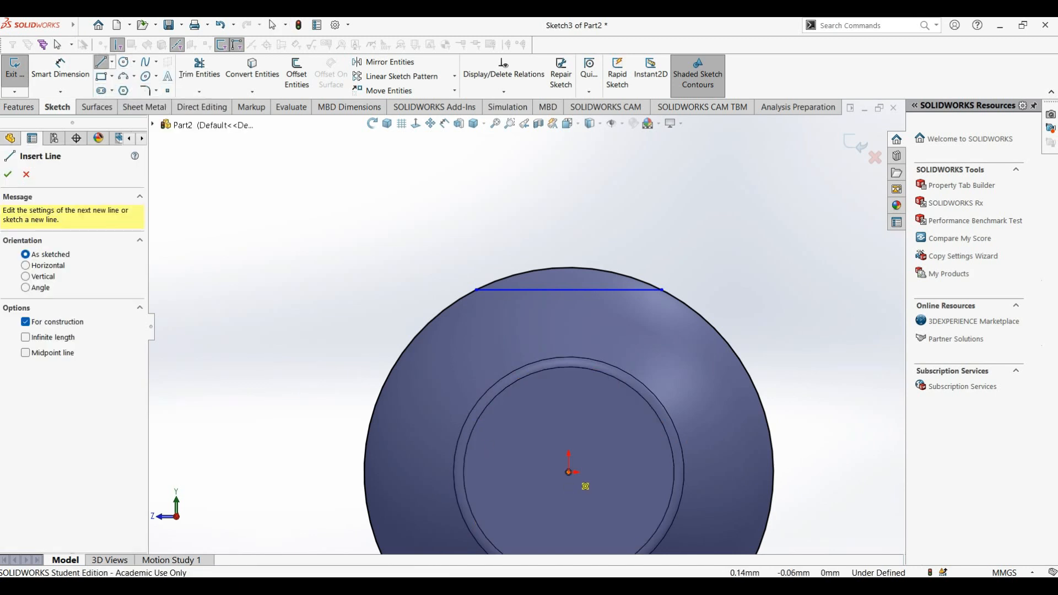
{"action": "left_click", "coordinate": [569, 473]}
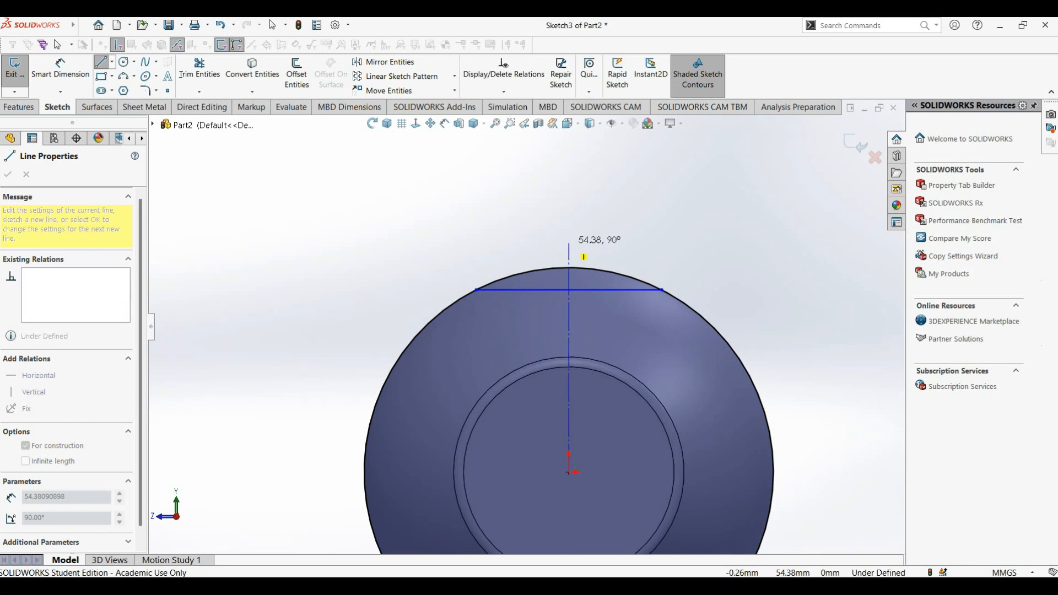
{"action": "left_click", "coordinate": [569, 244]}
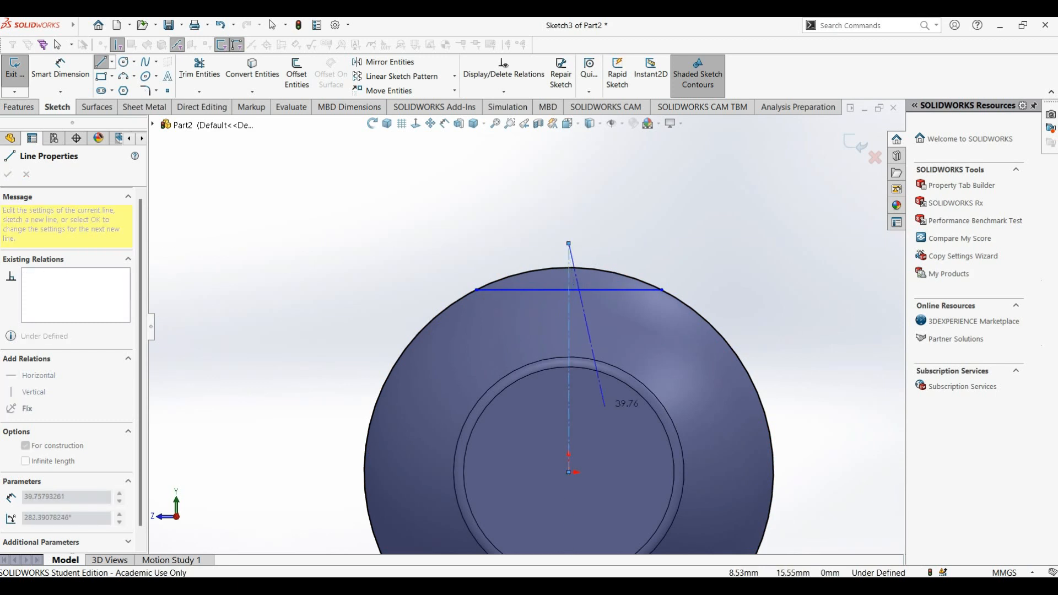
{"action": "key", "text": "Escape"}
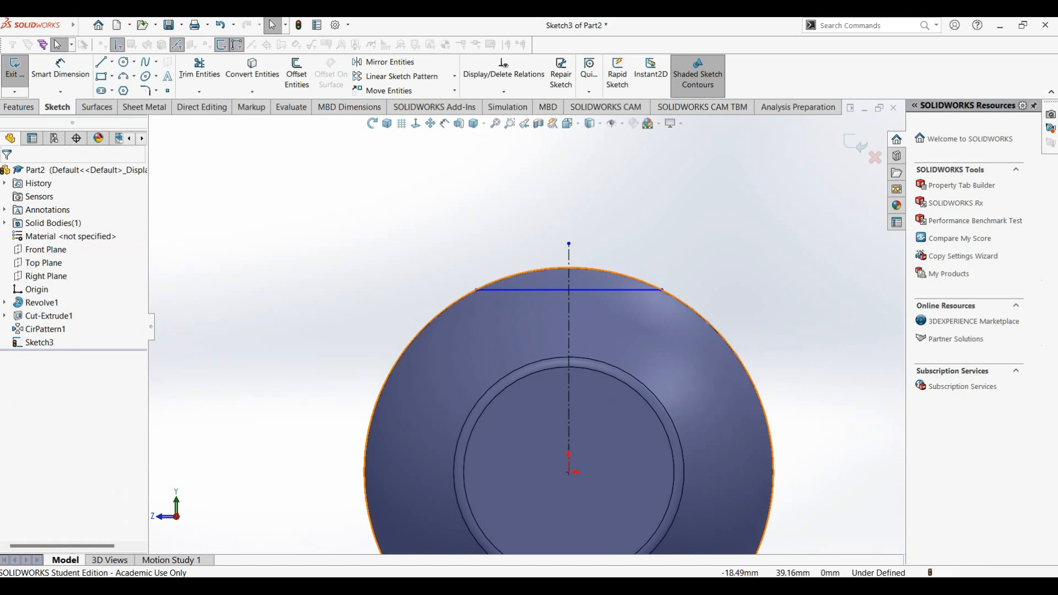
- Make the chord's two endpoints symmetric about the vertical centerline
{"action": "left_click", "coordinate": [477, 289]}
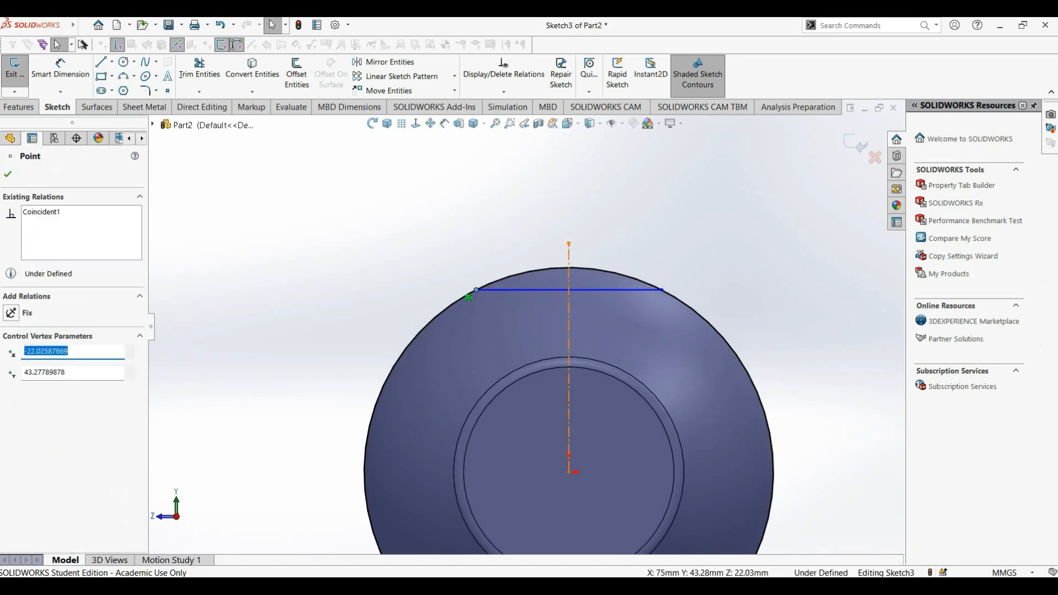
{"action": "left_click", "coordinate": [569, 355], "text": "ctrl"}
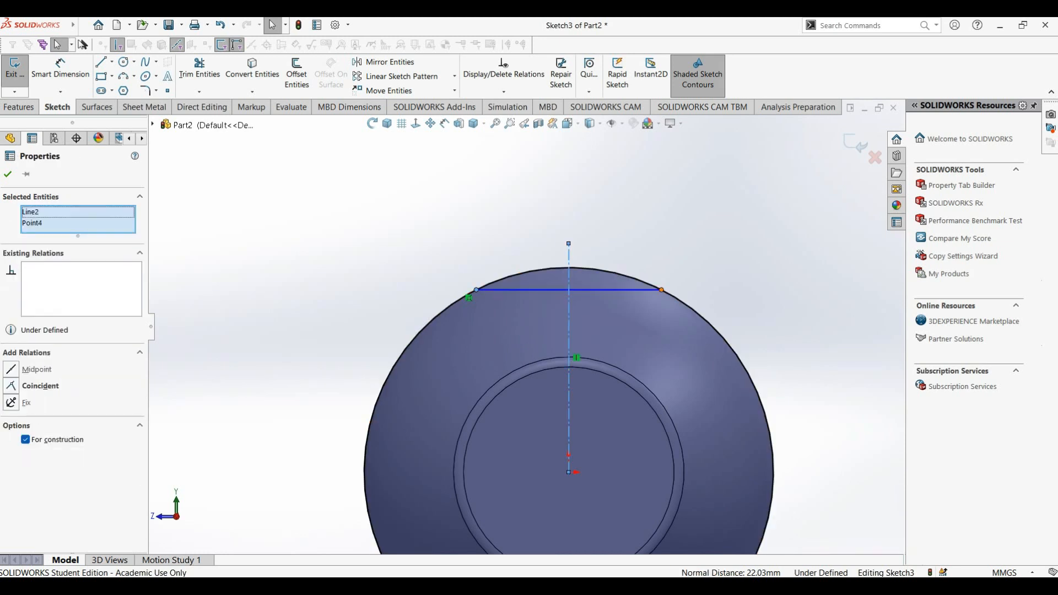
{"action": "left_click", "coordinate": [662, 289], "text": "ctrl"}
{"action": "left_click", "coordinate": [11, 380]}
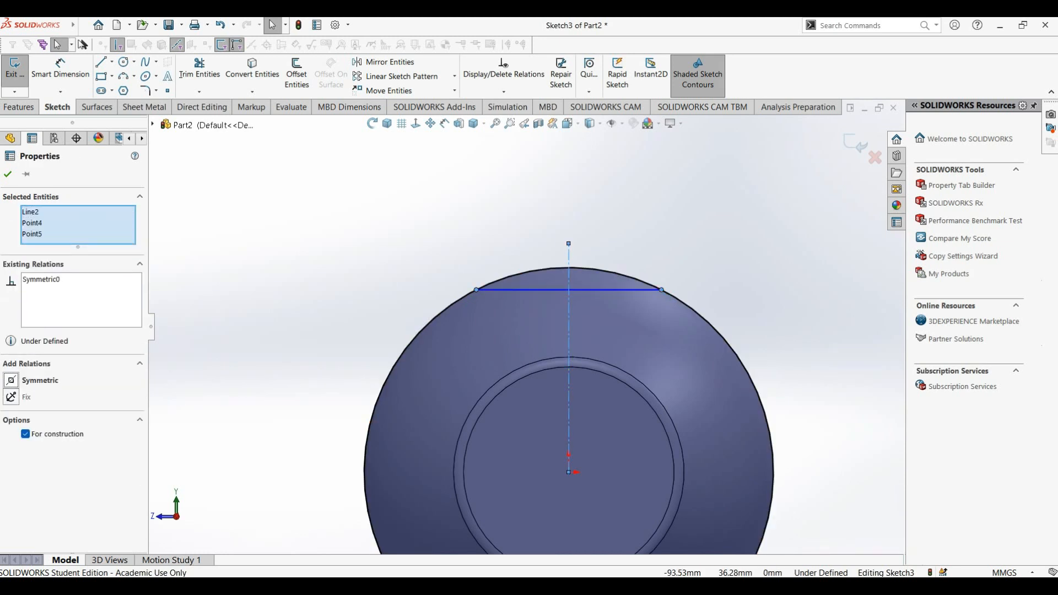
{"action": "left_click", "coordinate": [8, 174]}
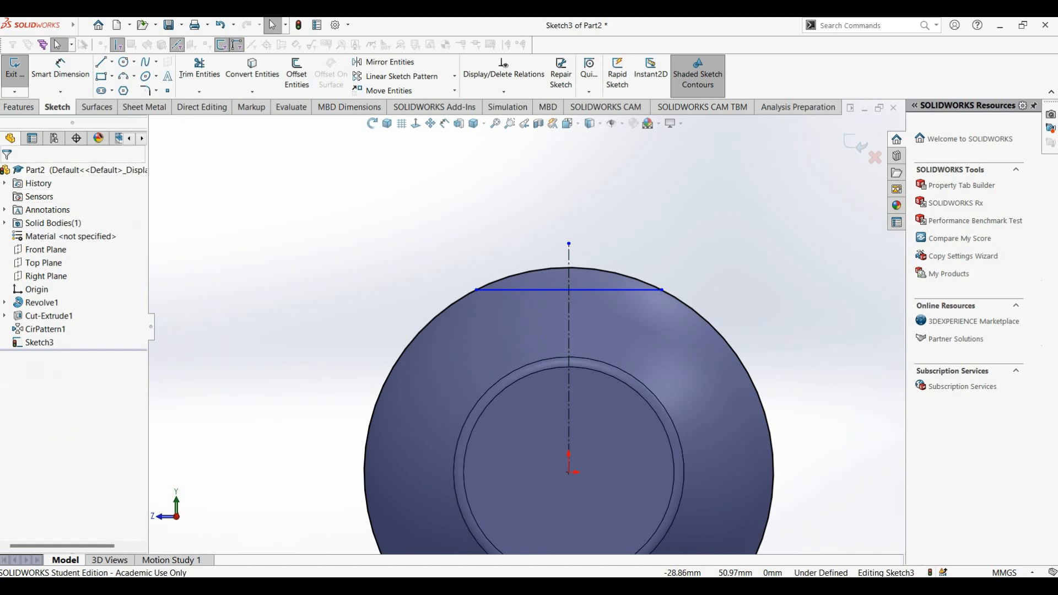
- Dimension the chord to 40 mm and trim away the circle below it, leaving a closed segment
{"action": "left_click", "coordinate": [60, 69]}
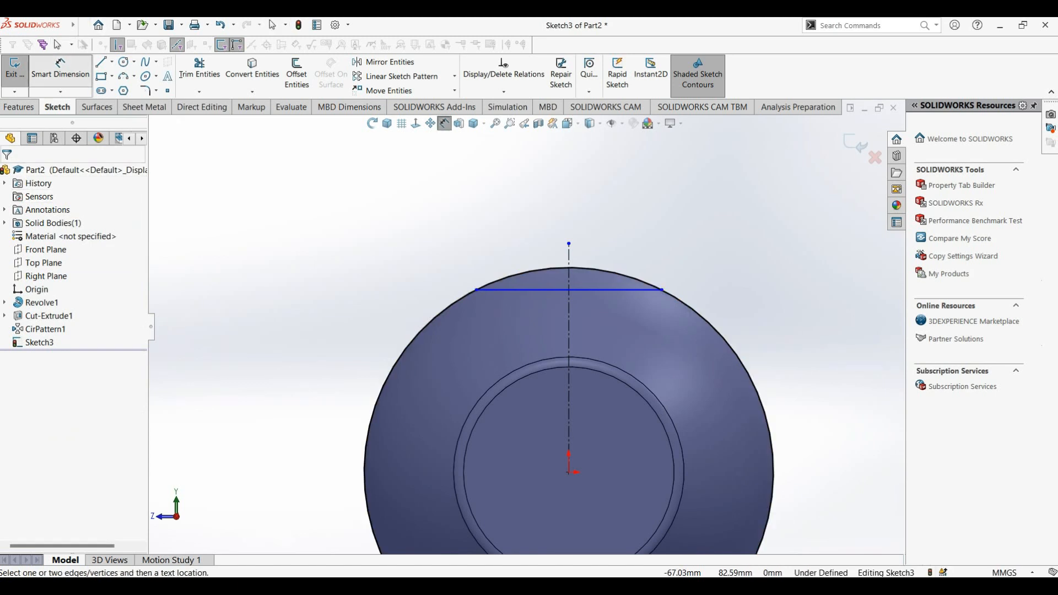
{"action": "left_click", "coordinate": [567, 290]}
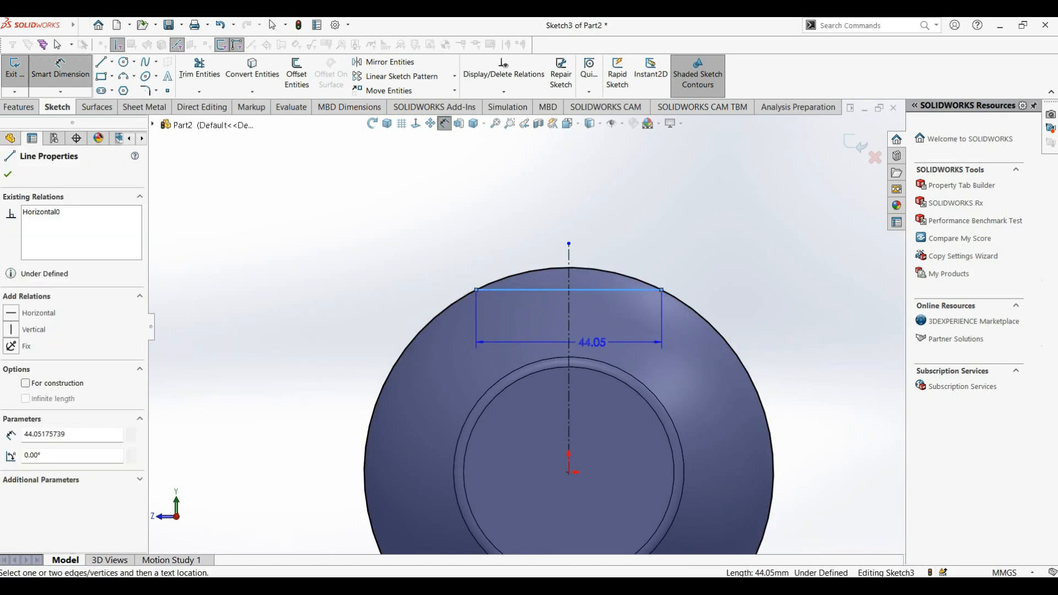
{"action": "left_click", "coordinate": [568, 340]}
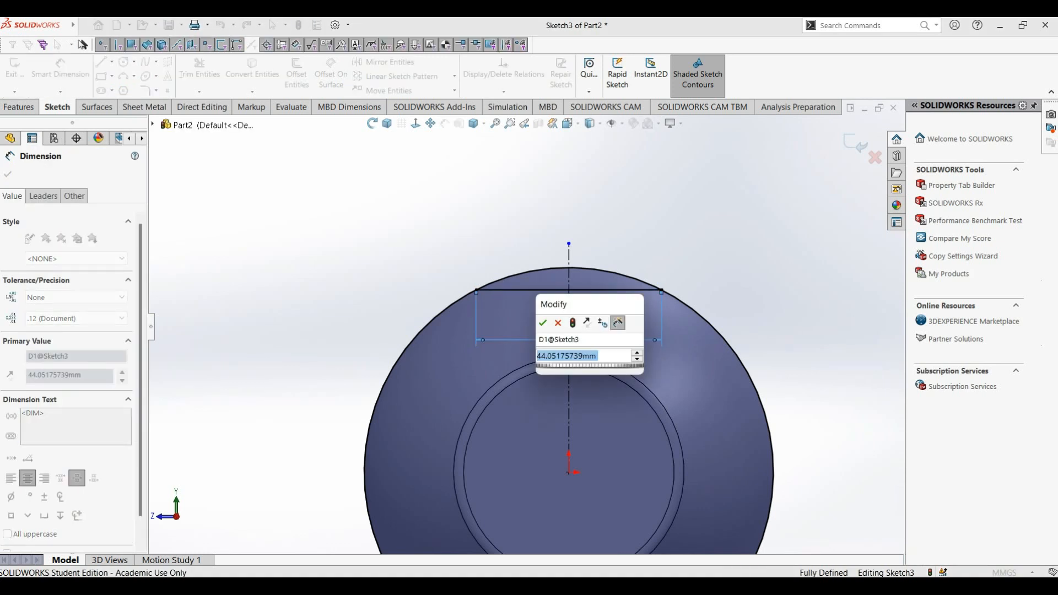
{"action": "type", "text": "40"}
{"action": "key", "text": "Return"}
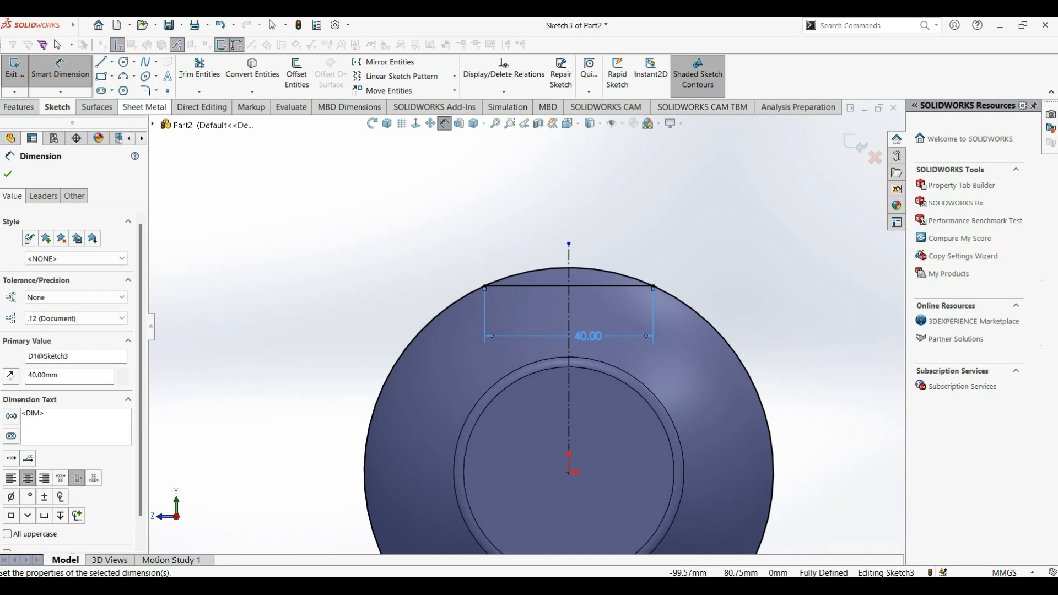
{"action": "left_click", "coordinate": [199, 69]}
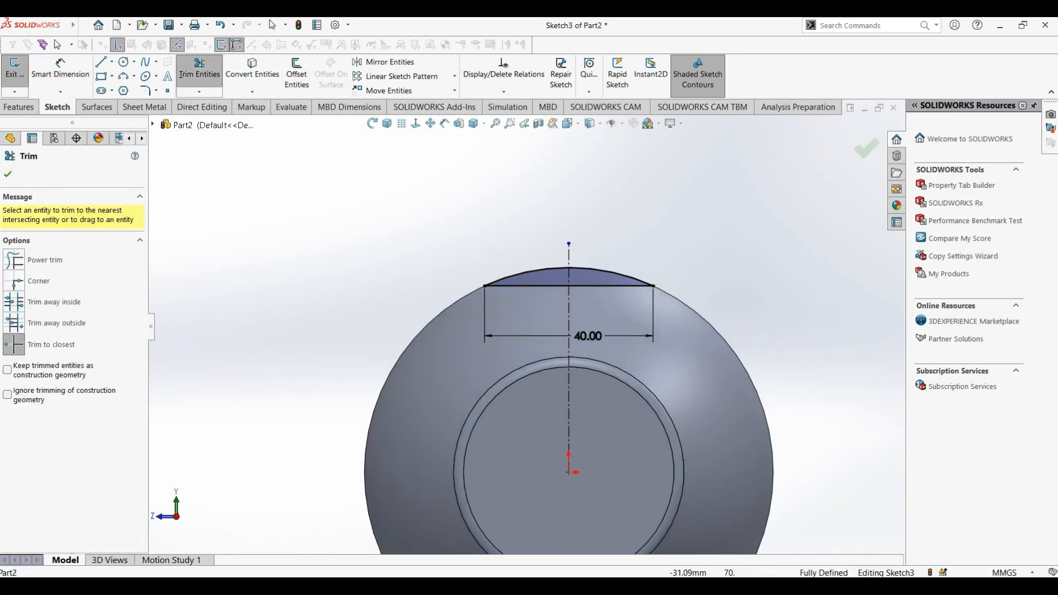
- Cut-extrude the circular segment Through All along the handle to form a flat grip face
{"action": "left_click", "coordinate": [386, 124]}
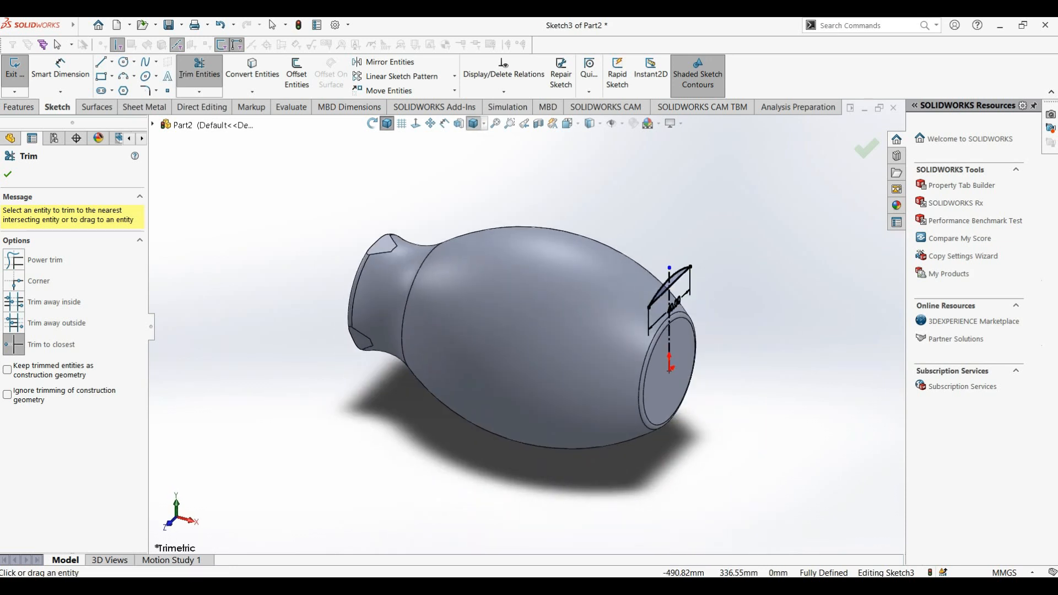
{"action": "left_click", "coordinate": [19, 107]}
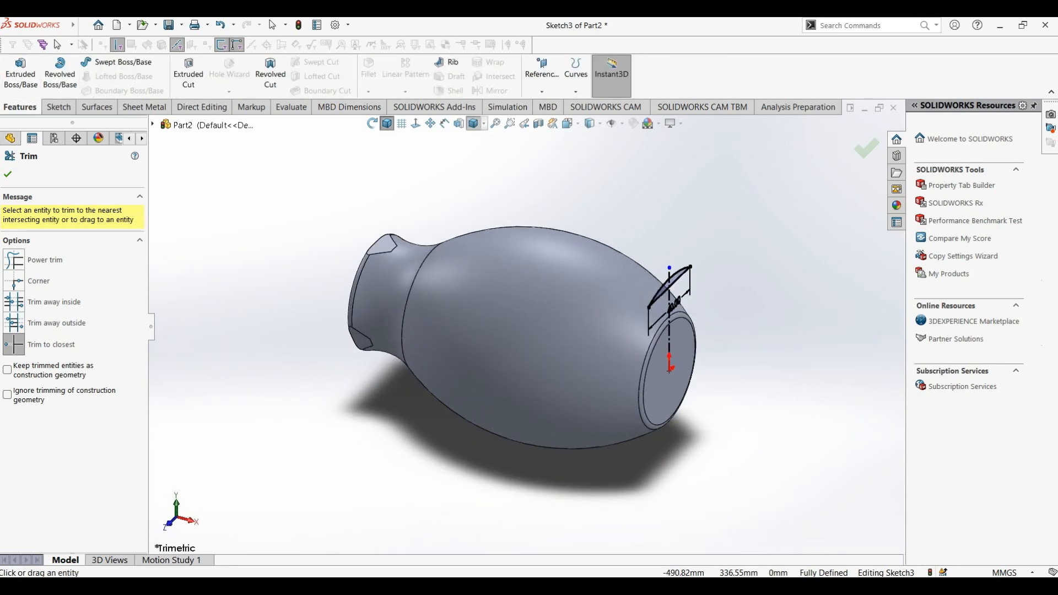
{"action": "left_click", "coordinate": [188, 73]}
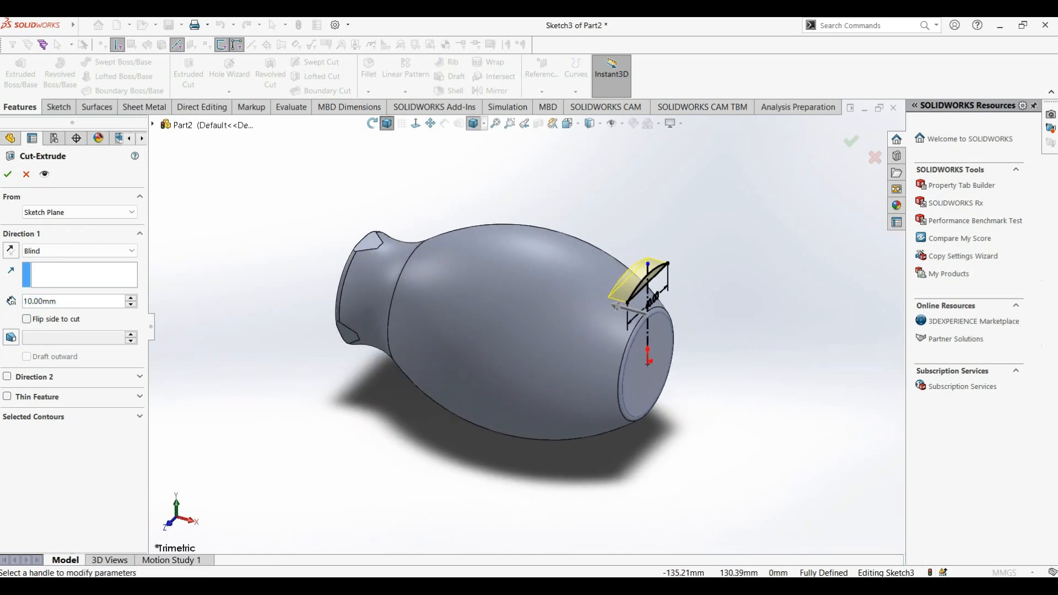
{"action": "left_click", "coordinate": [77, 251]}
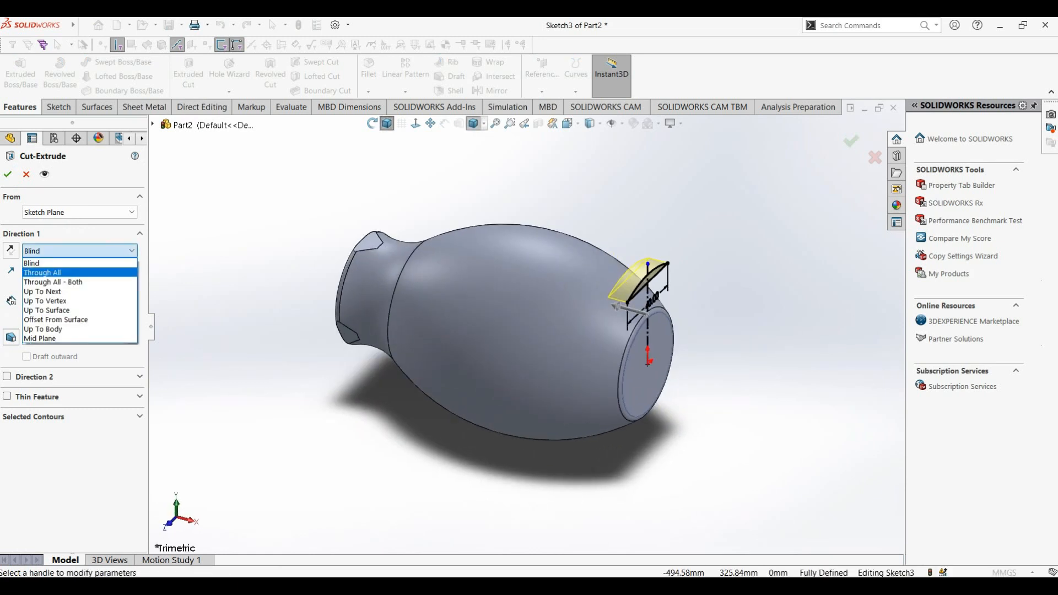
{"action": "left_click", "coordinate": [49, 272]}
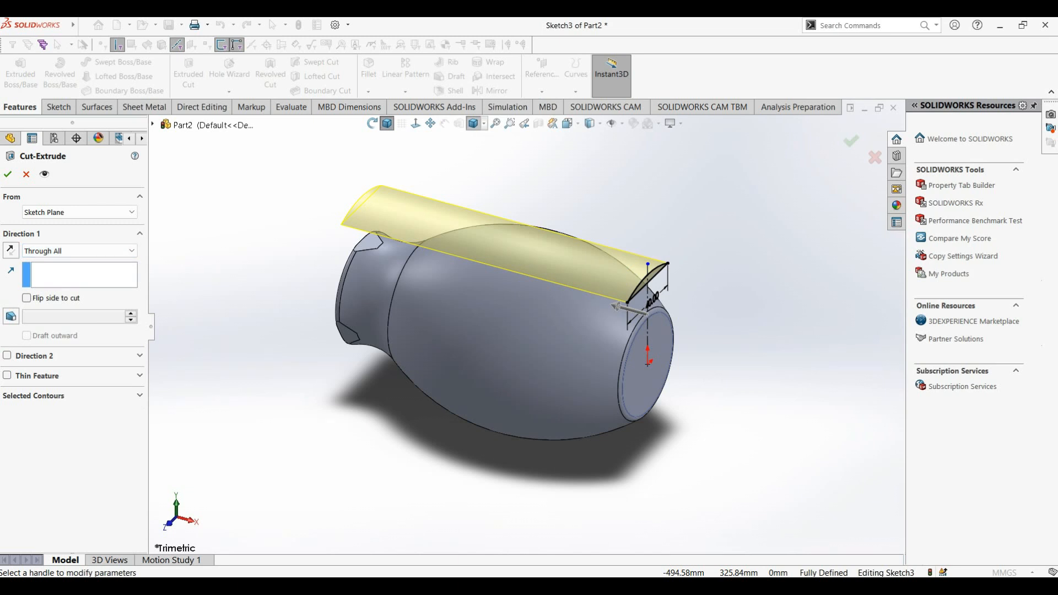
{"action": "left_click", "coordinate": [7, 174]}
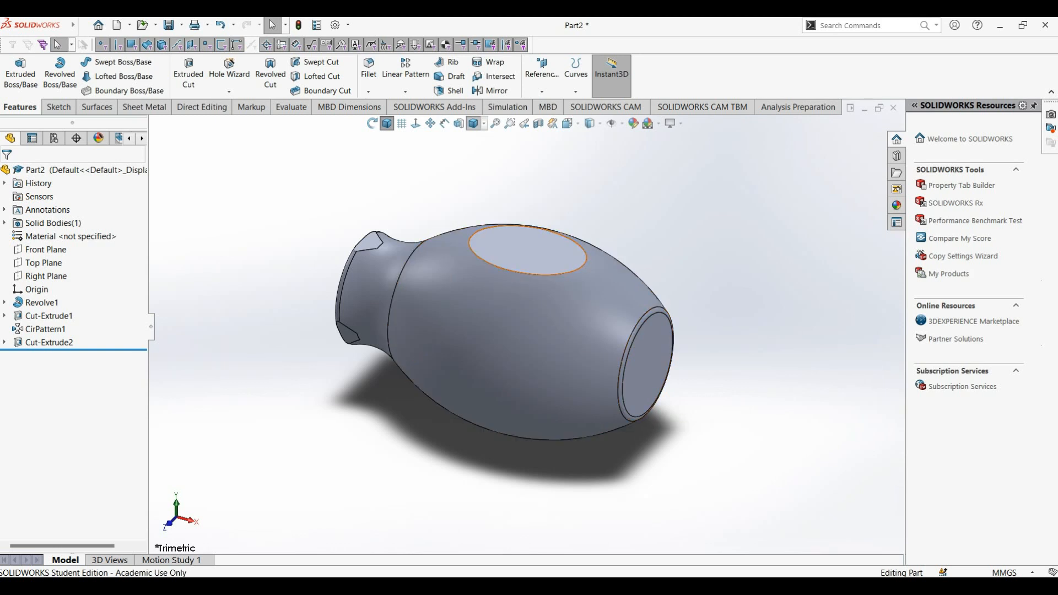
- Circular-pattern the grip cut around the butt end's outer circular edge, with 3 equally spaced instances over 360 degrees
{"action": "left_click", "coordinate": [528, 249]}
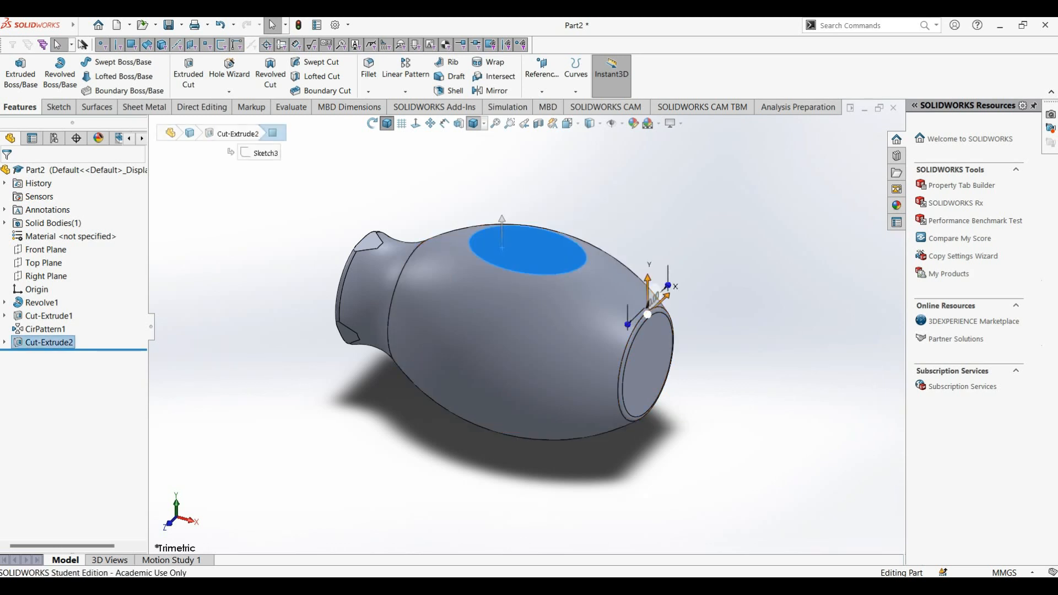
{"action": "left_click", "coordinate": [406, 91]}
{"action": "left_click", "coordinate": [425, 120]}
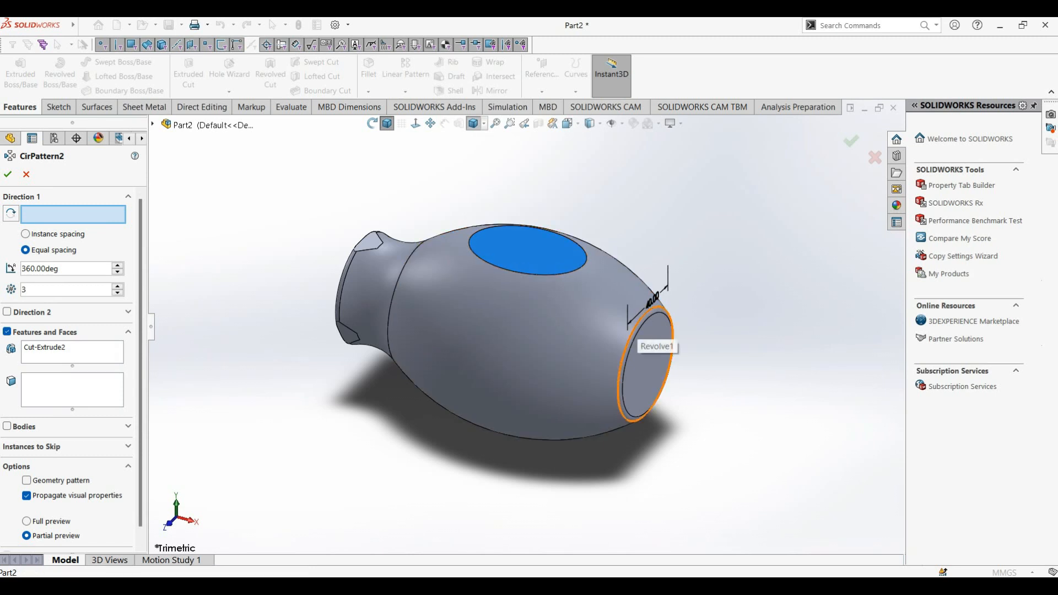
{"action": "left_click", "coordinate": [638, 362]}
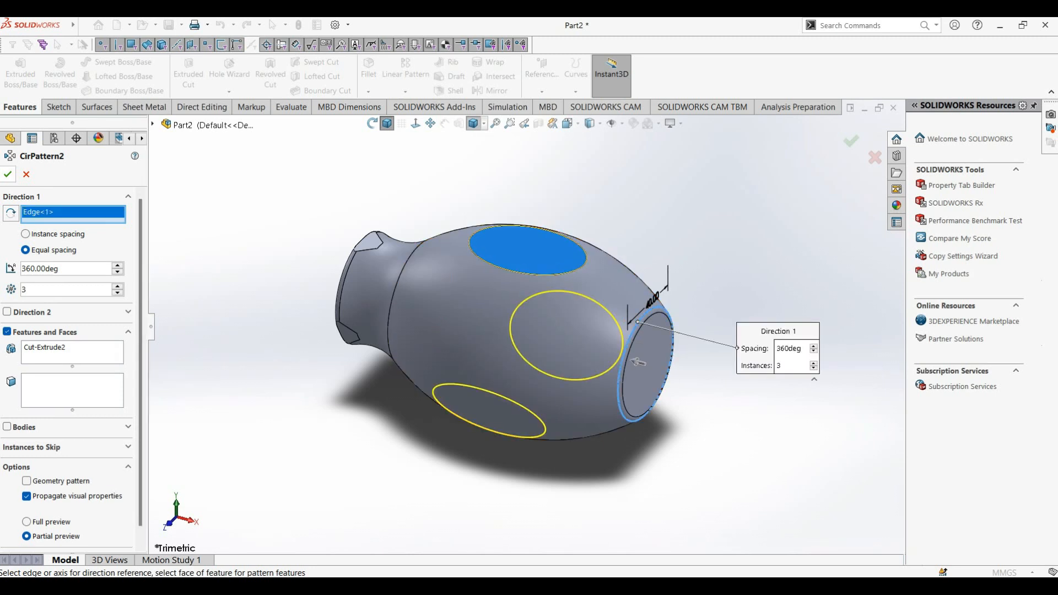
{"action": "left_click", "coordinate": [7, 174]}
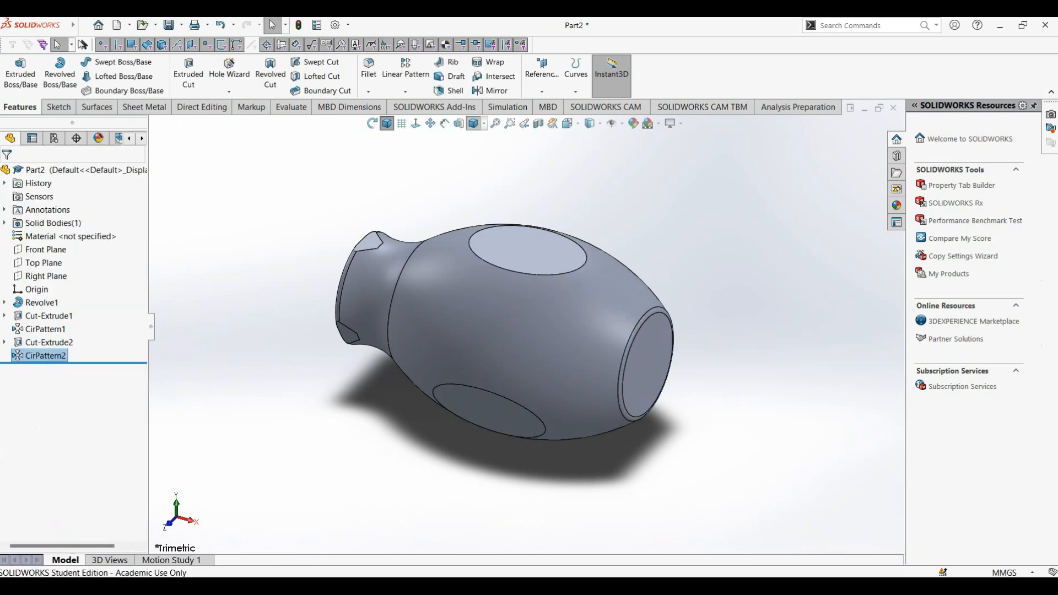
- Reopen the grip cut's sketch for editing and set the chord length to 50 mm
{"action": "middle_click_drag", "start_coordinate": [556, 320], "coordinate": [507, 342]}
{"action": "middle_click_drag", "start_coordinate": [628, 339], "coordinate": [595, 352]}
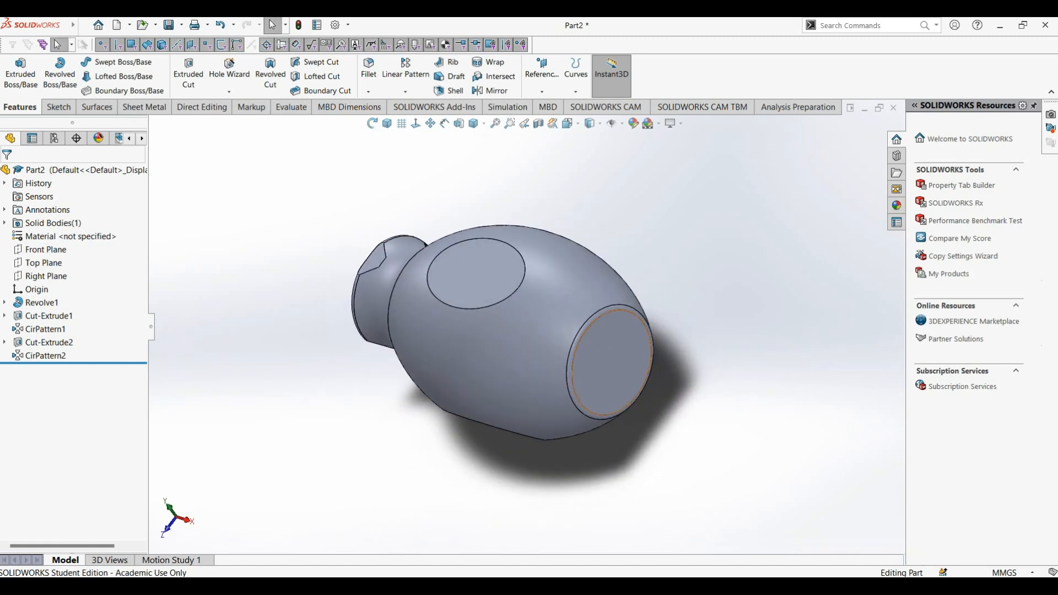
{"action": "left_click", "coordinate": [387, 123]}
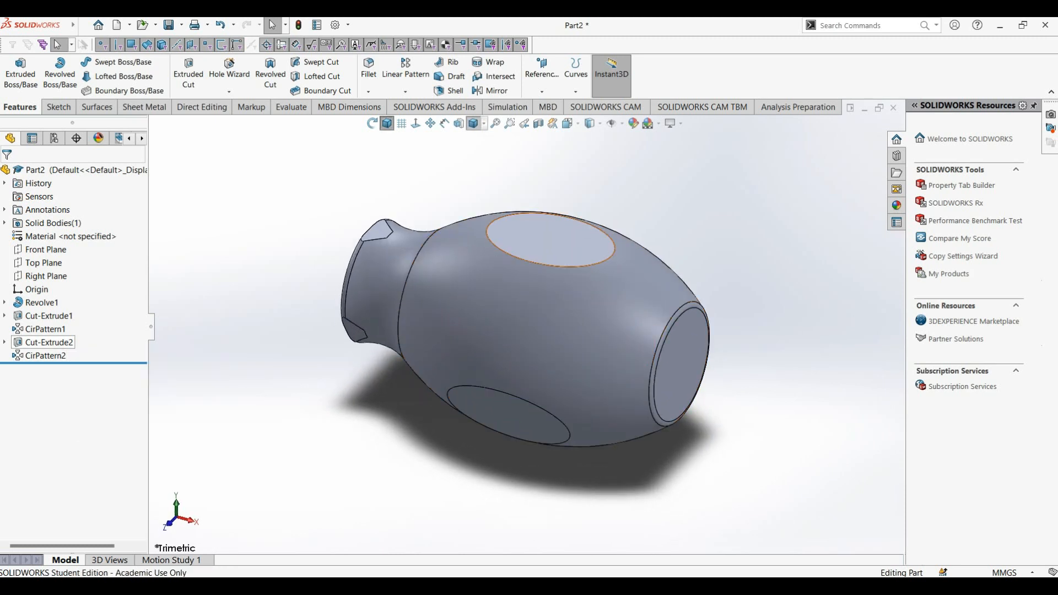
{"action": "left_click", "coordinate": [50, 342]}
{"action": "left_click", "coordinate": [97, 308]}
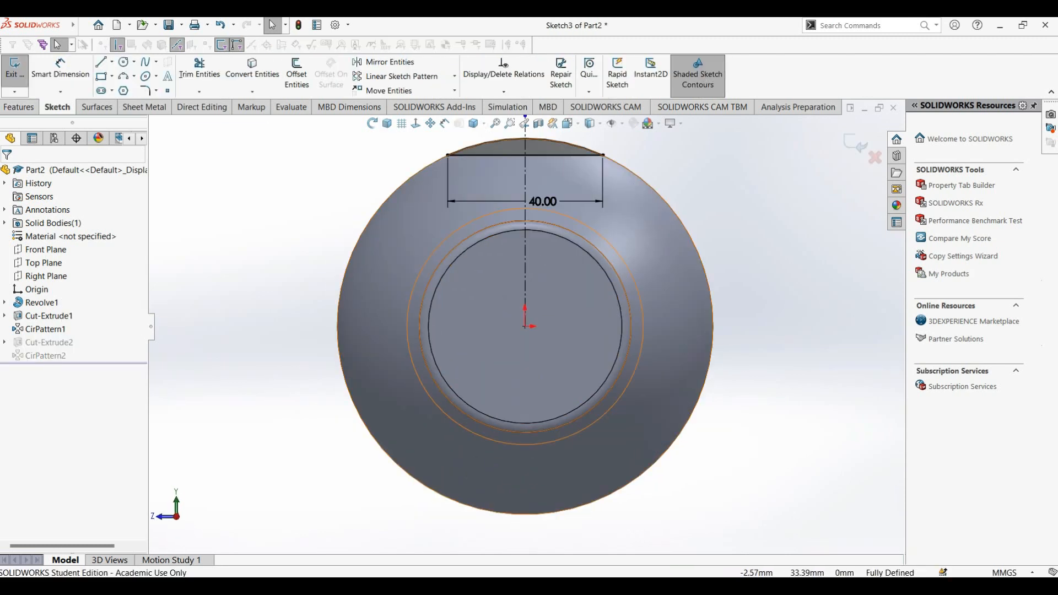
{"action": "double_click", "coordinate": [543, 201]}
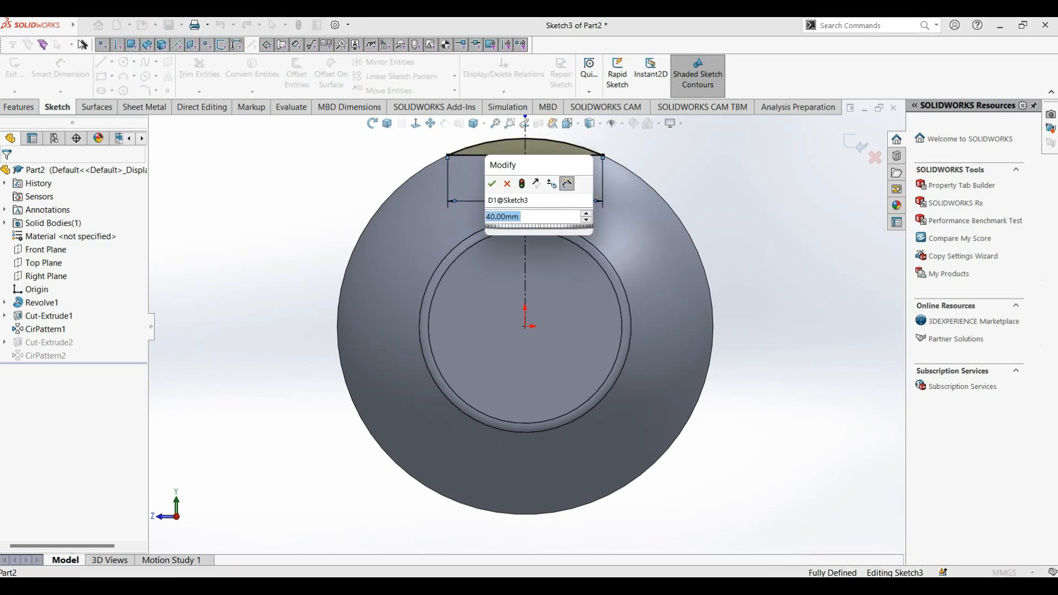
{"action": "type", "text": "50"}
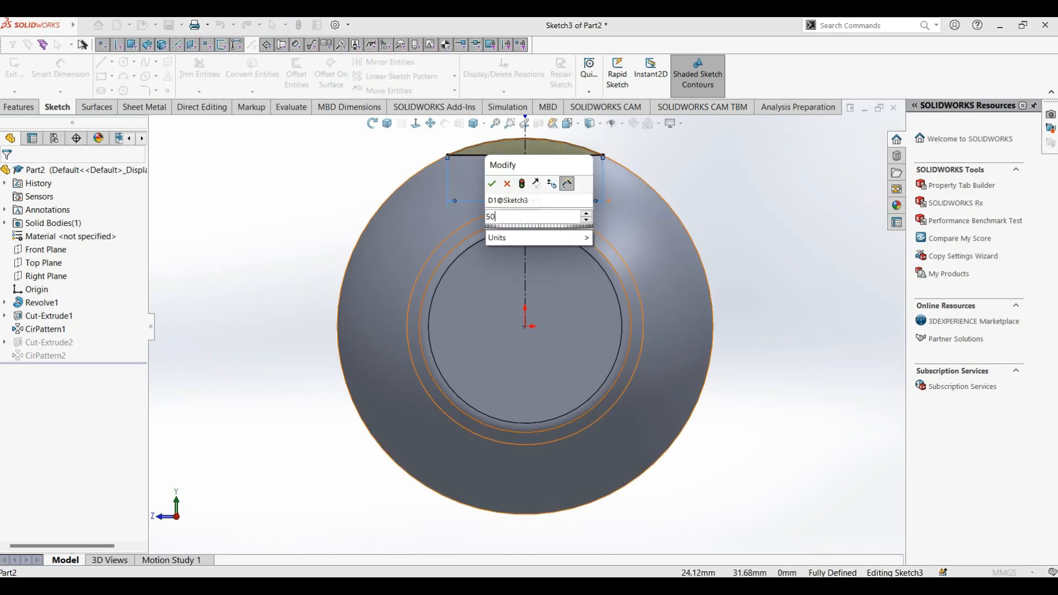
{"action": "key", "text": "Return"}
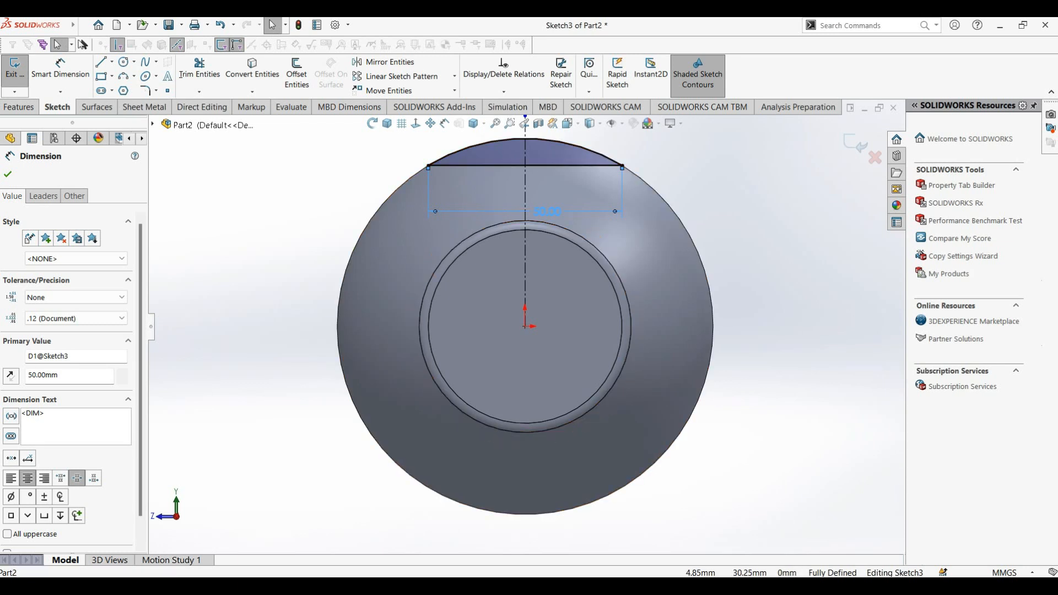
- Set the grip cut sketch's chord length to 60 mm and exit the sketch to rebuild the handle
{"action": "double_click", "coordinate": [546, 212]}
{"action": "type", "text": "60"}
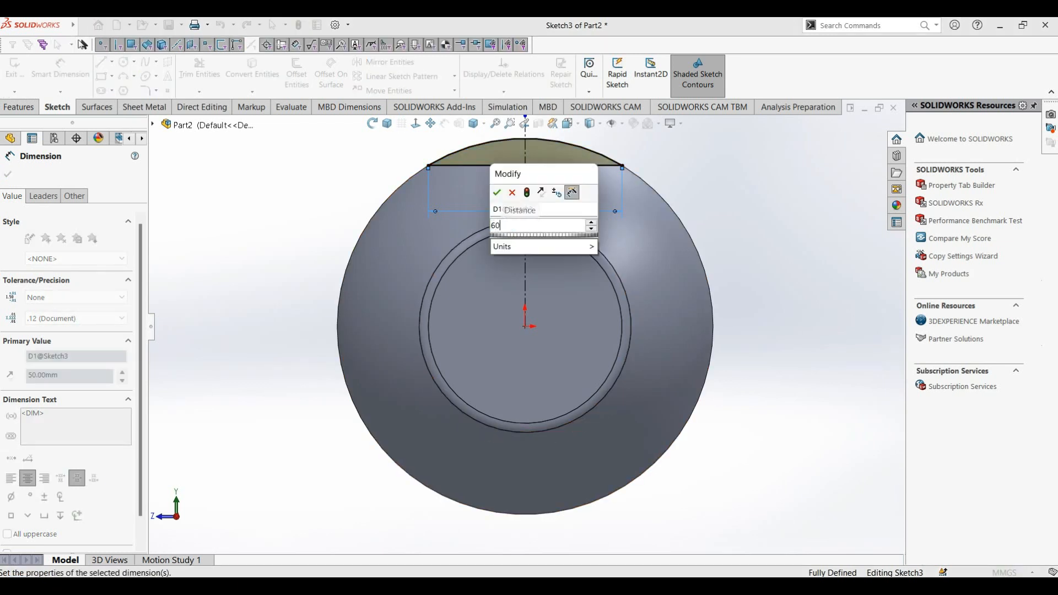
{"action": "key", "text": "Return"}
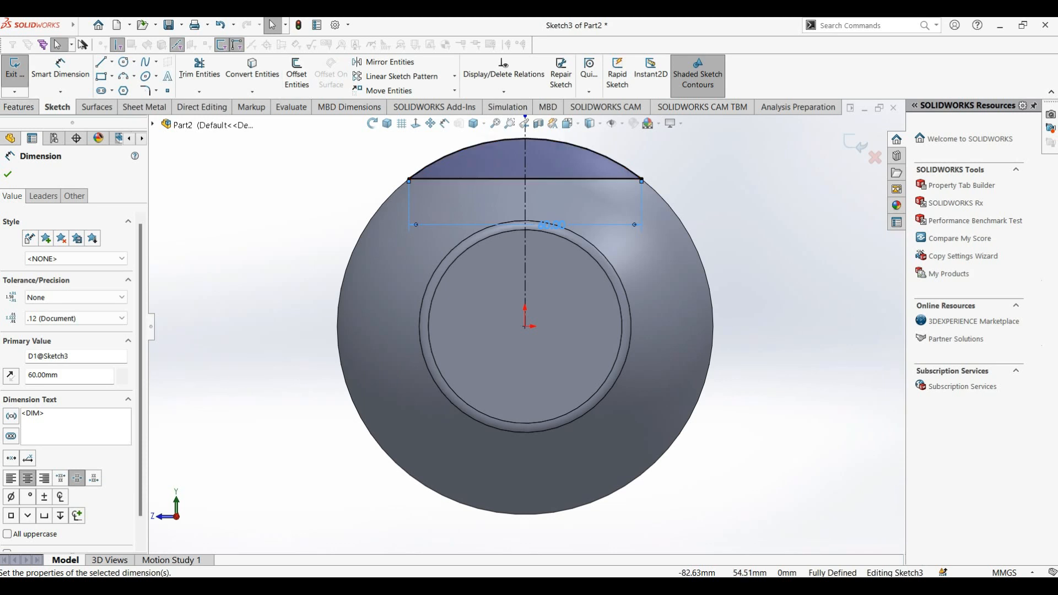
{"action": "left_click", "coordinate": [856, 144]}
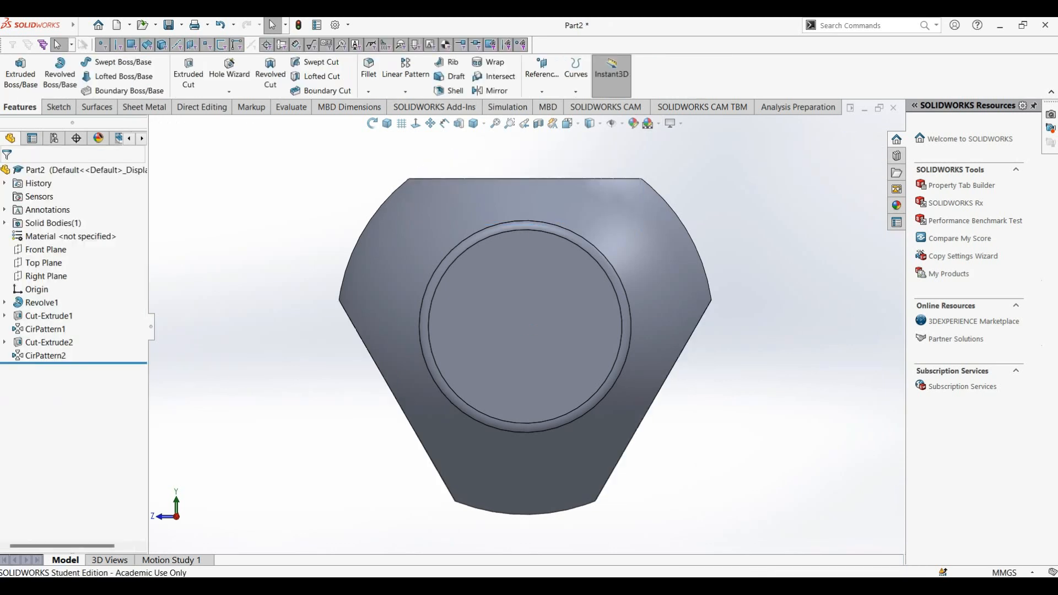
- Start a sketch on the flat end face of the handle's neck and draw an origin-centred circle about 11.8 mm in radius
{"action": "left_click", "coordinate": [387, 123]}
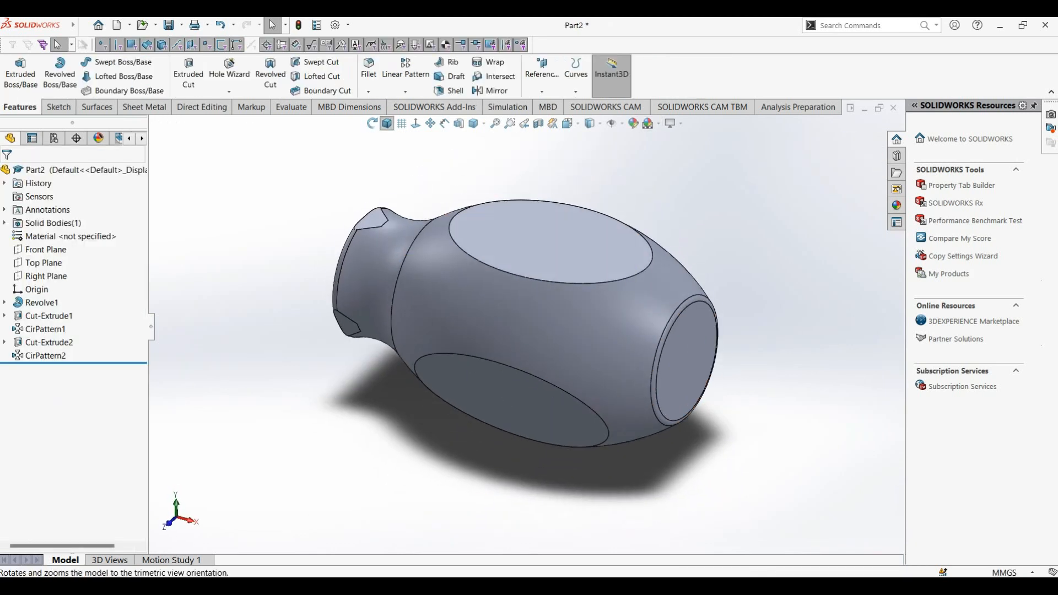
{"action": "middle_click_drag", "start_coordinate": [523, 319], "coordinate": [524, 171]}
{"action": "left_click", "coordinate": [387, 124]}
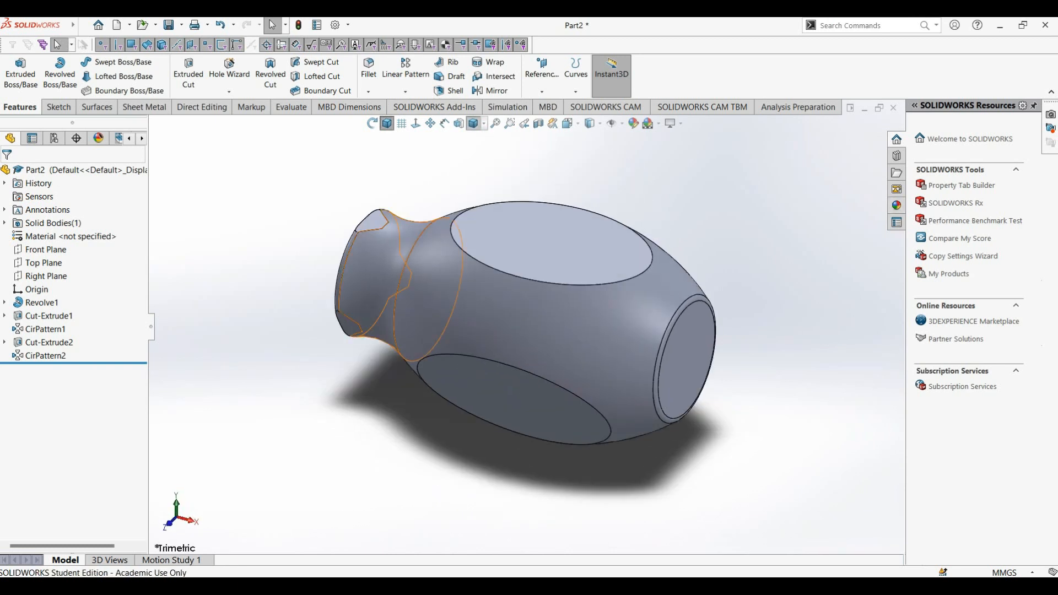
{"action": "middle_click_drag", "start_coordinate": [523, 309], "coordinate": [441, 276]}
{"action": "left_click", "coordinate": [441, 275]}
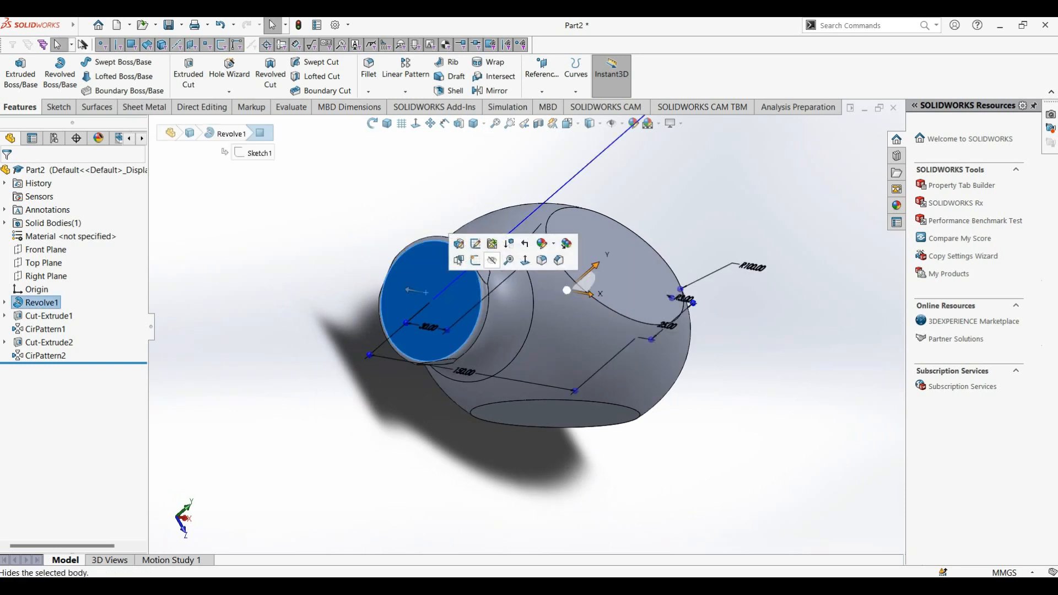
{"action": "left_click", "coordinate": [477, 260]}
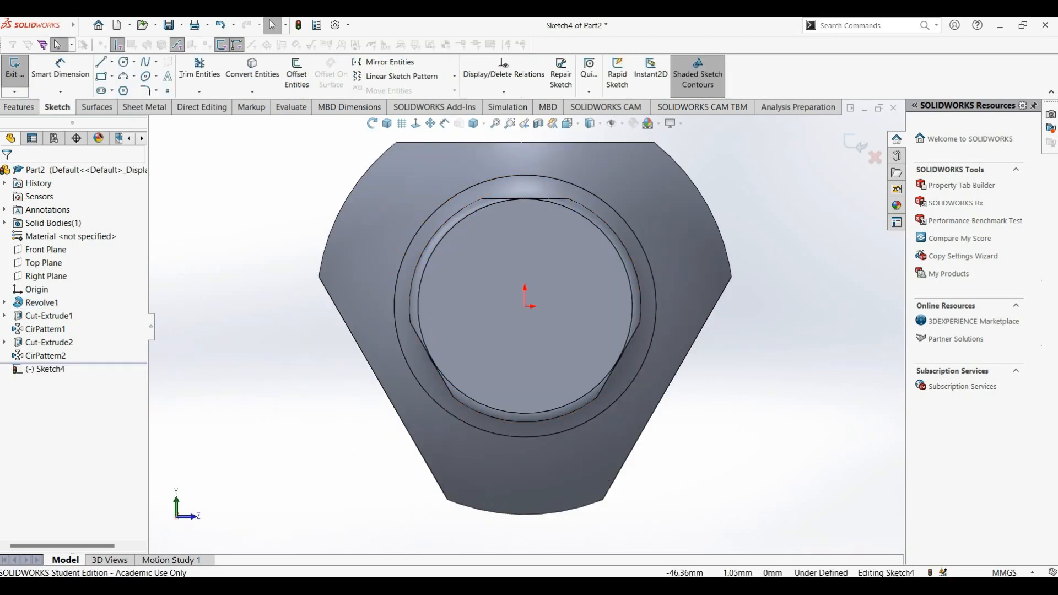
{"action": "left_click", "coordinate": [123, 61]}
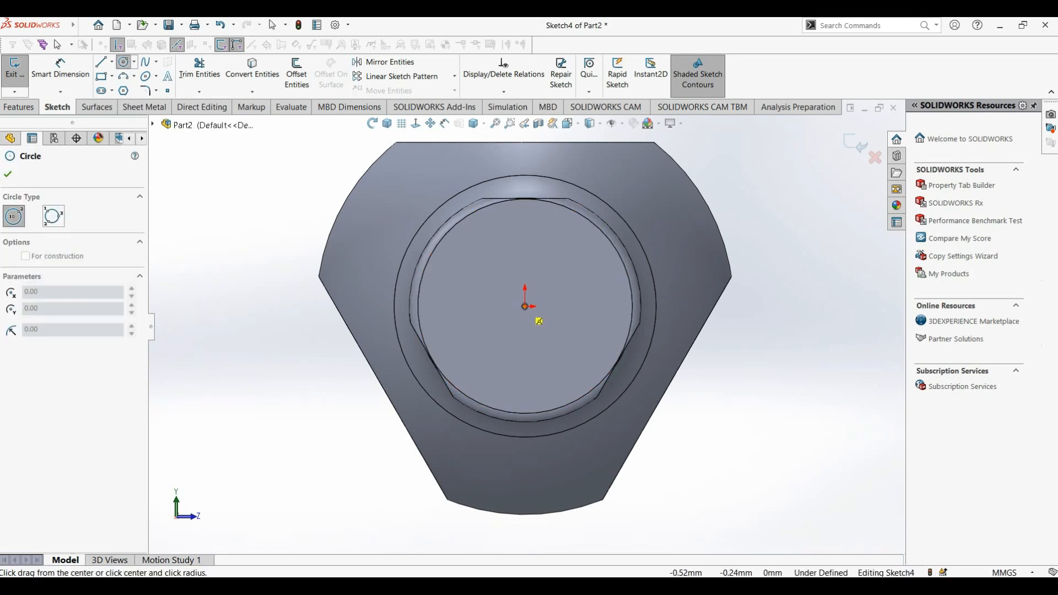
{"action": "left_click", "coordinate": [525, 306]}
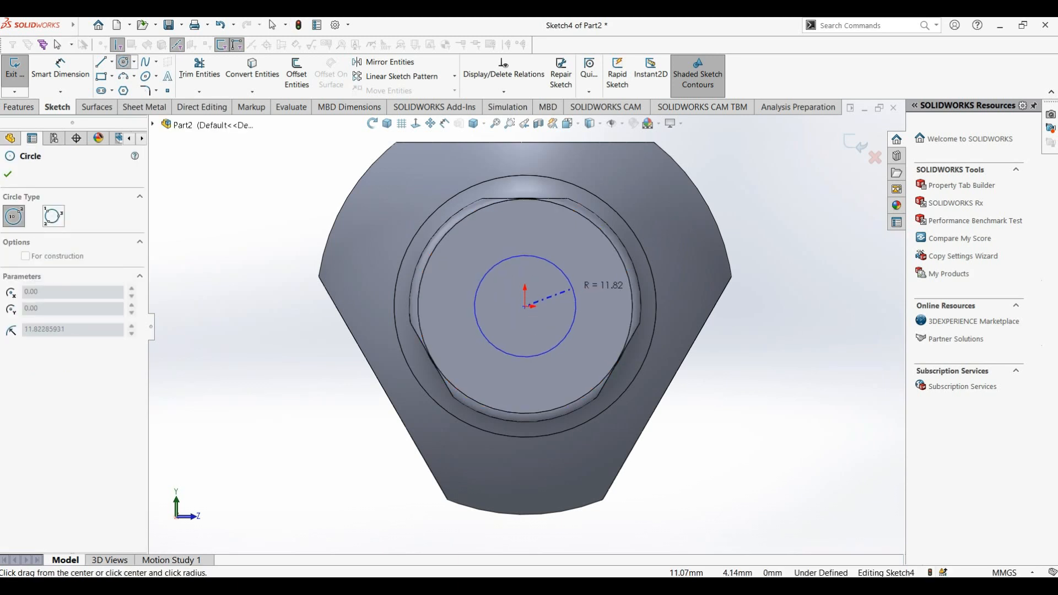
{"action": "left_click", "coordinate": [572, 289]}
- Dimension the circle on the neck's end face to a diameter of 8 mm
{"action": "left_click", "coordinate": [61, 69]}
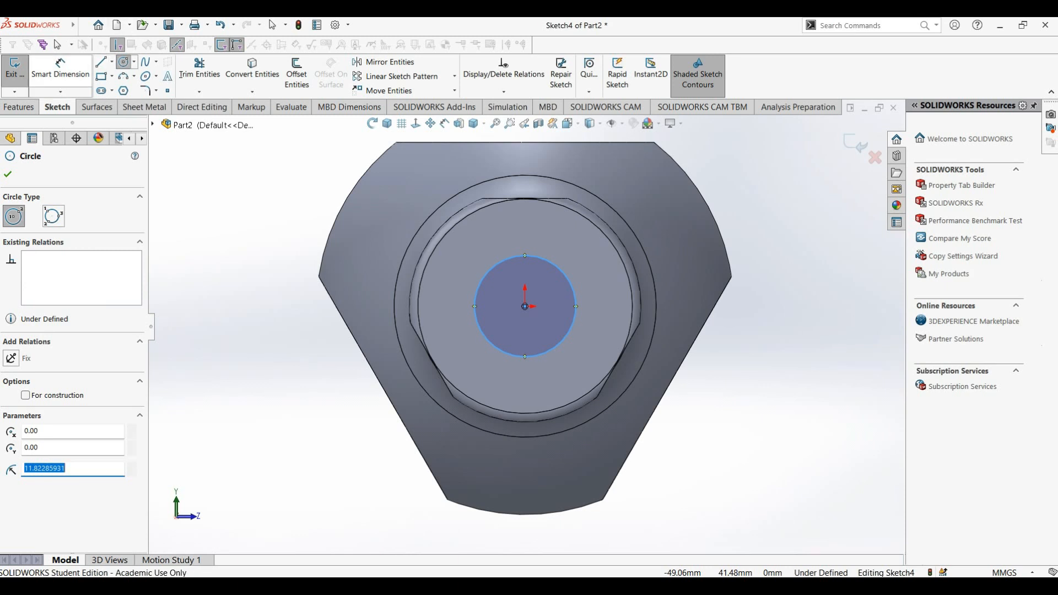
{"action": "left_click", "coordinate": [560, 343]}
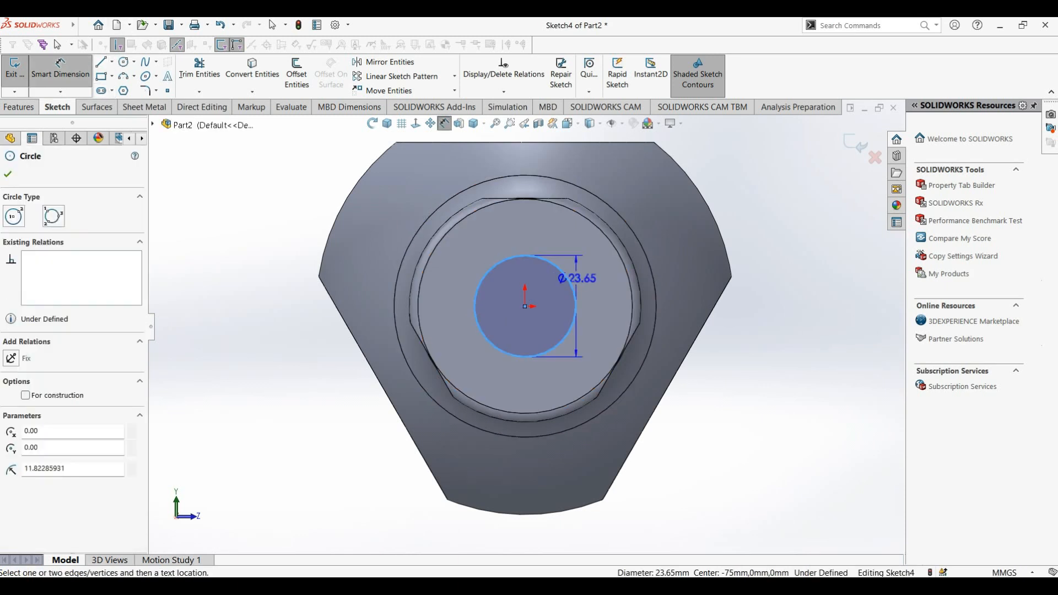
{"action": "left_click", "coordinate": [606, 358]}
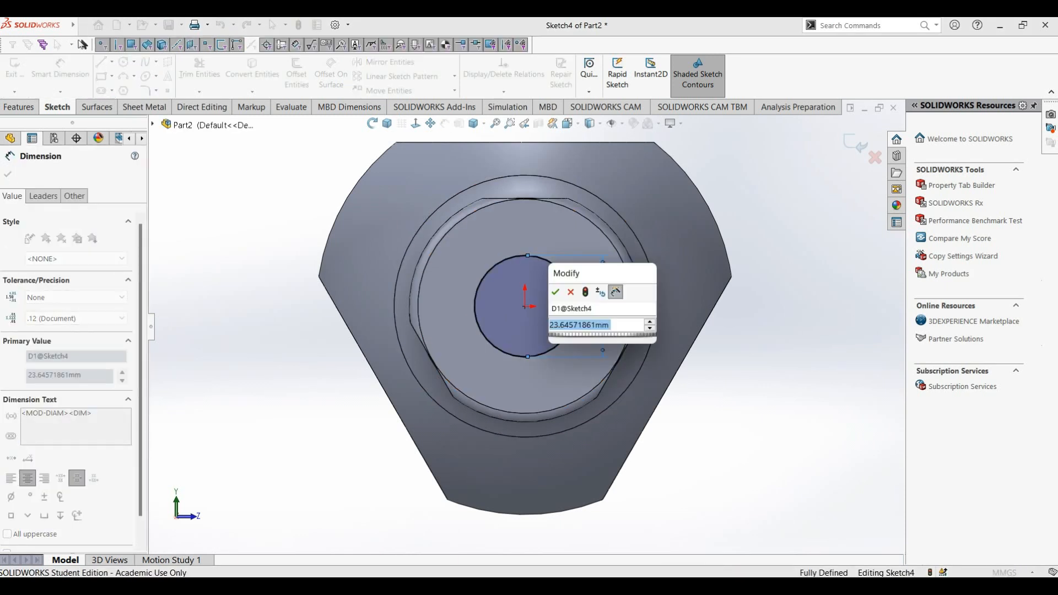
{"action": "type", "text": "8"}
{"action": "key", "text": "Return"}
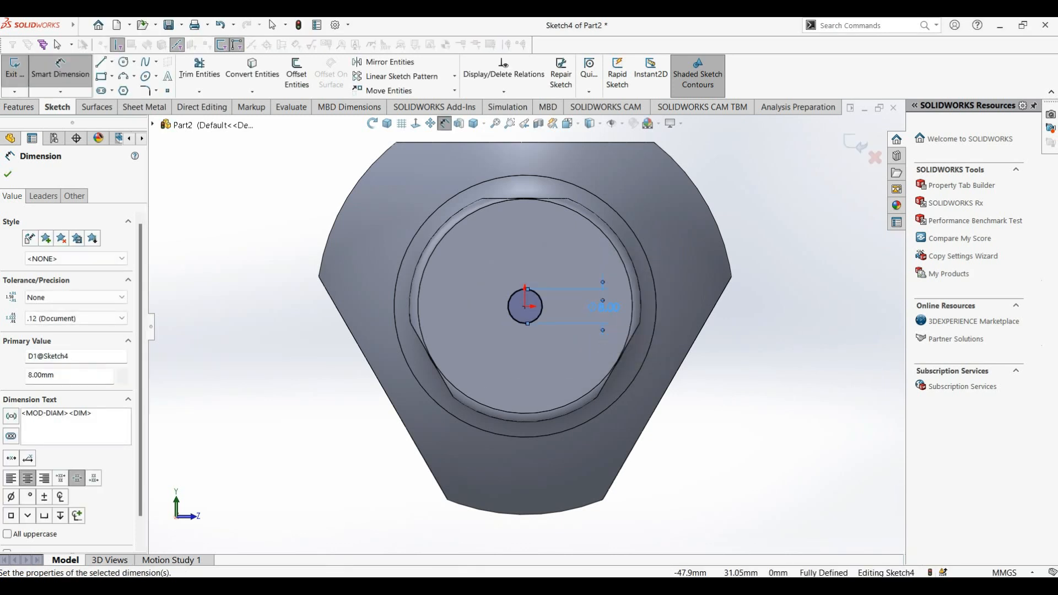
- Cut-extrude the circle as a Blind cut 20 mm deep into the neck's end to form the shaft hole
{"action": "scroll", "coordinate": [485, 277], "scroll_direction": "down", "scroll_amount": 1}
{"action": "left_click", "coordinate": [387, 124]}
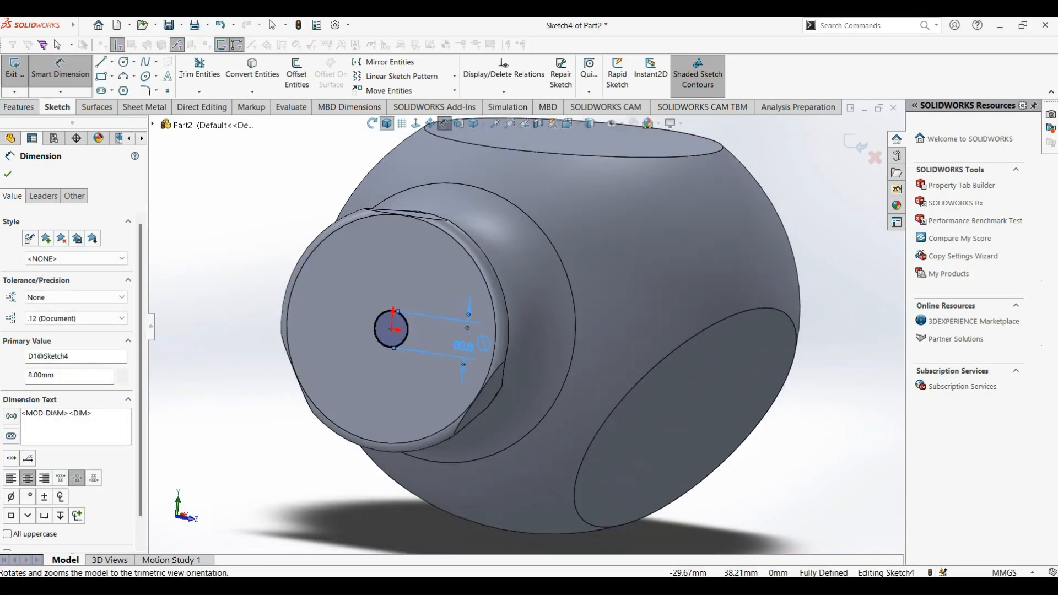
{"action": "left_click", "coordinate": [20, 107]}
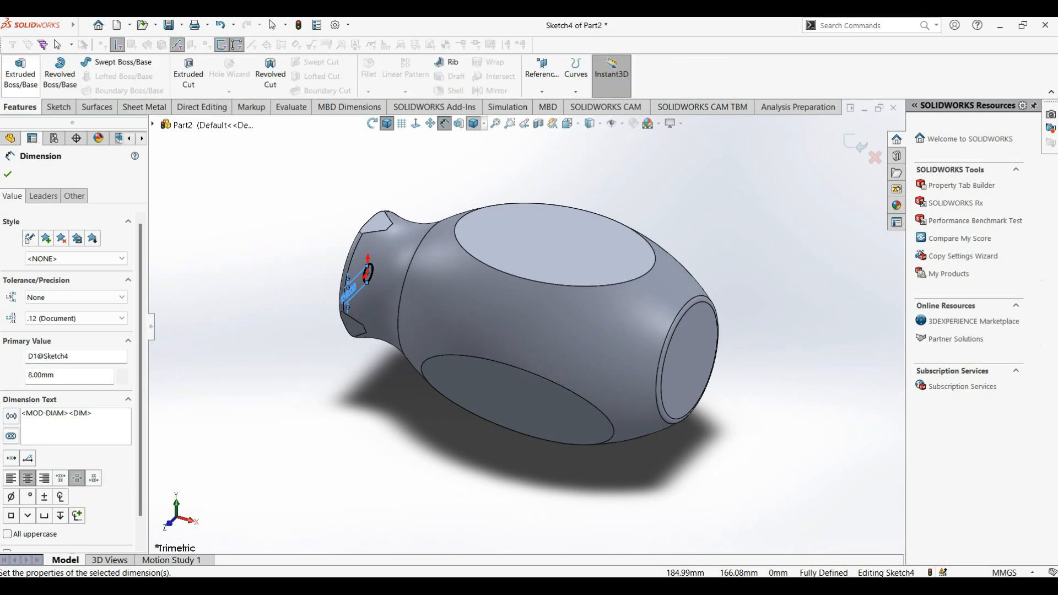
{"action": "left_click", "coordinate": [189, 74]}
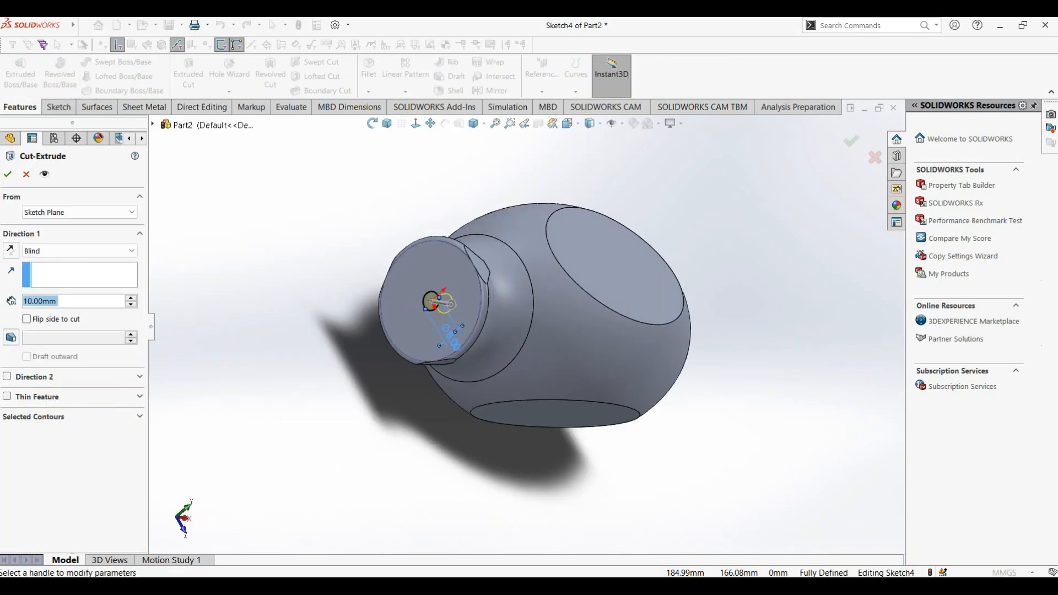
{"action": "type", "text": "2"}
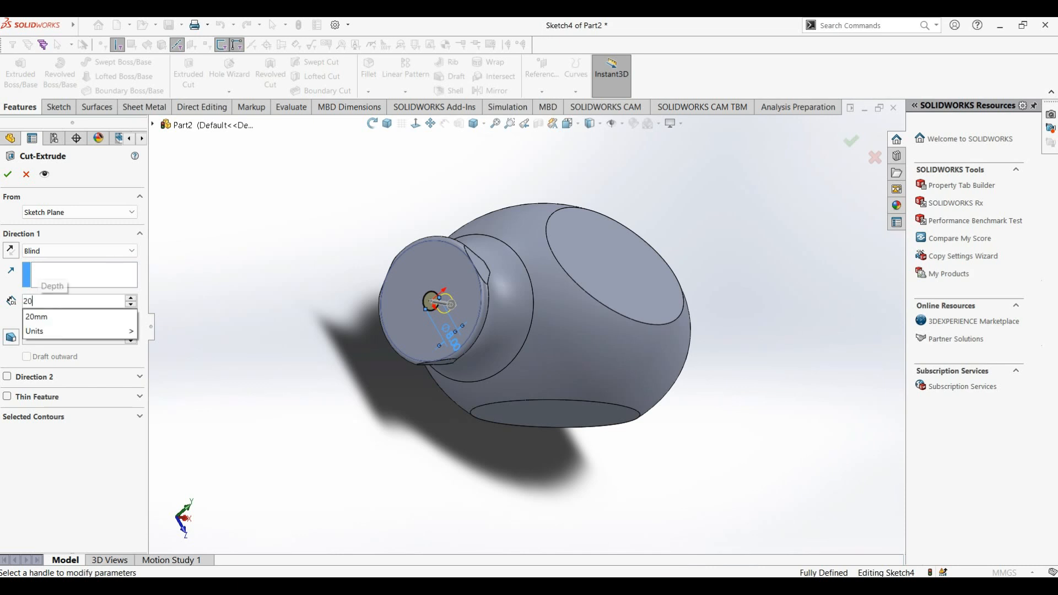
{"action": "type", "text": "0"}
{"action": "key", "text": "Return"}
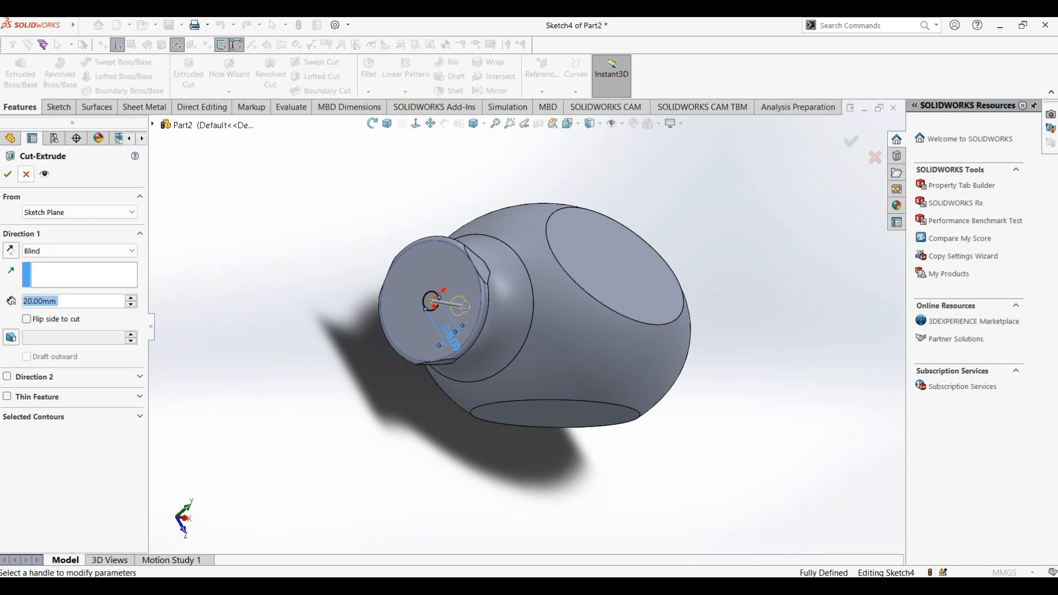
{"action": "left_click", "coordinate": [8, 174]}
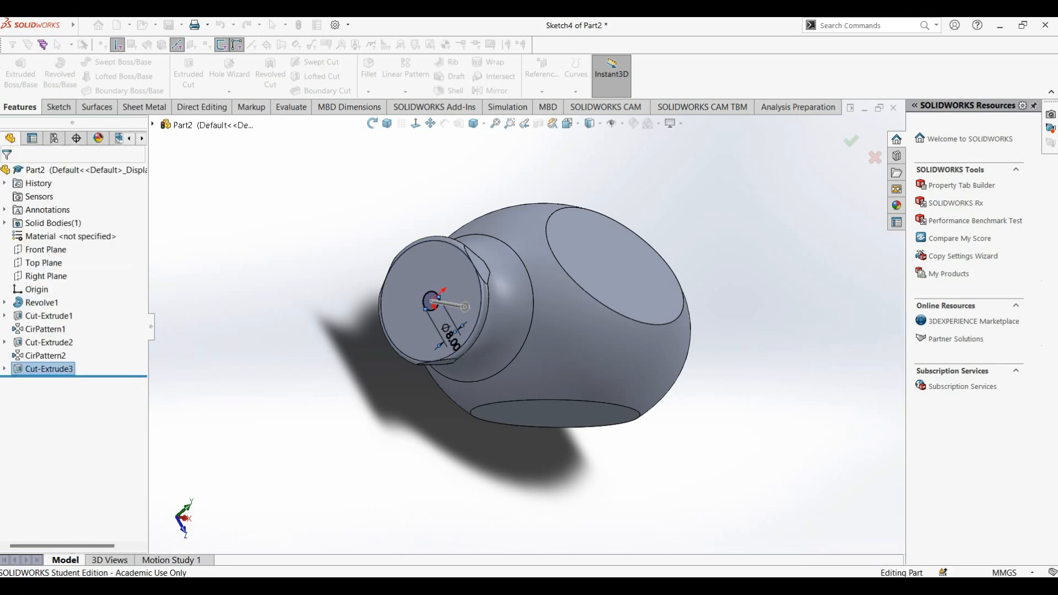
{"action": "mouse_move", "coordinate": [557, 276]}
{"action": "middle_mouse_down"}
{"action": "mouse_move", "coordinate": [631, 256]}
{"action": "mouse_move", "coordinate": [573, 303]}
{"action": "mouse_move", "coordinate": [551, 278]}
{"action": "middle_mouse_up"}
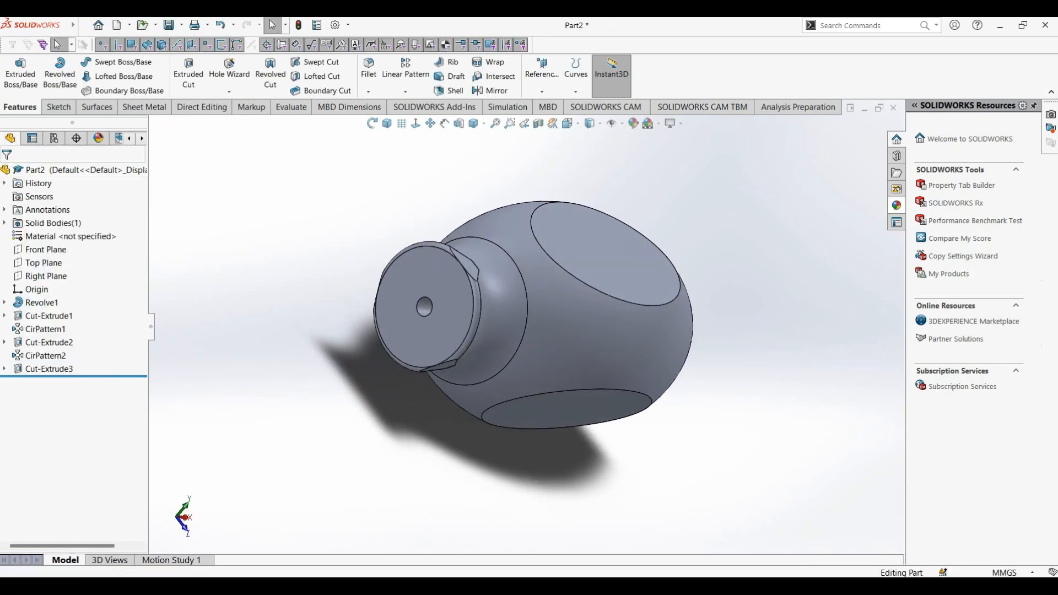
- Browse the High Gloss plastic appearances and open the Low Gloss plastic collection
{"action": "left_click", "coordinate": [897, 205]}
{"action": "left_click", "coordinate": [970, 141]}
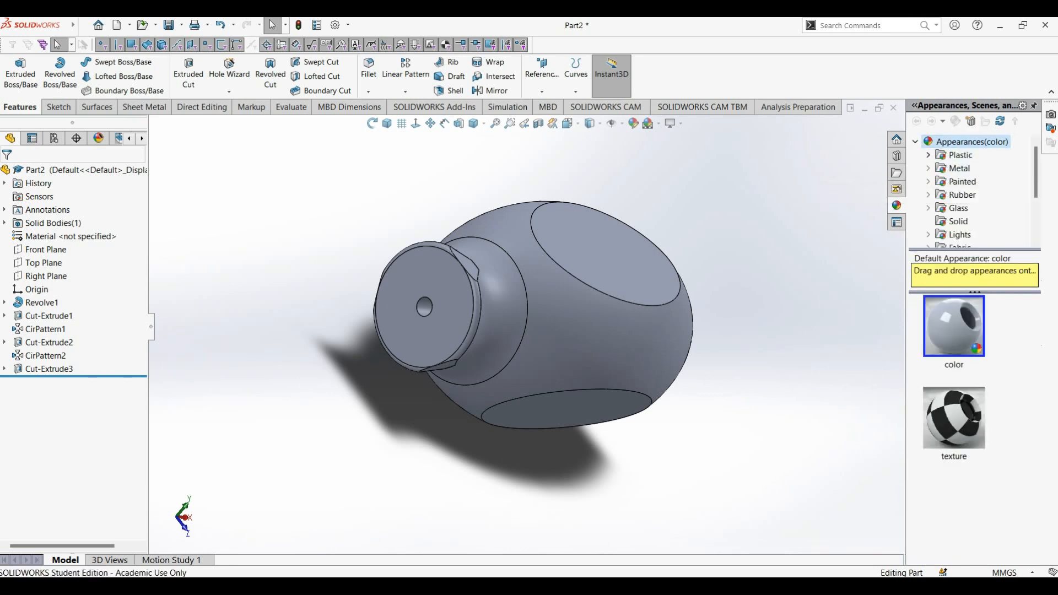
{"action": "left_click", "coordinate": [928, 156]}
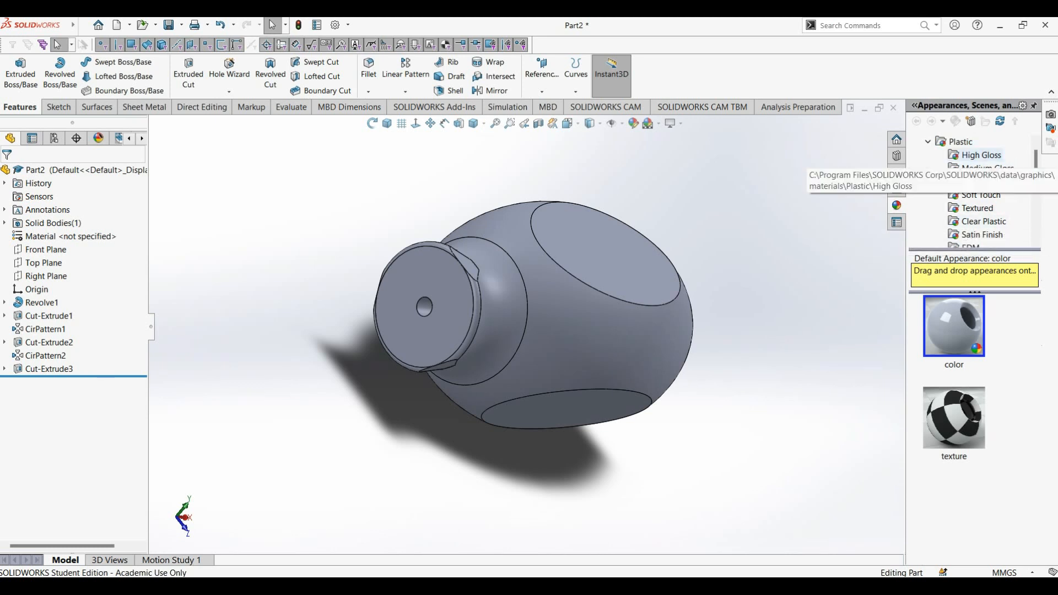
{"action": "left_click", "coordinate": [981, 155]}
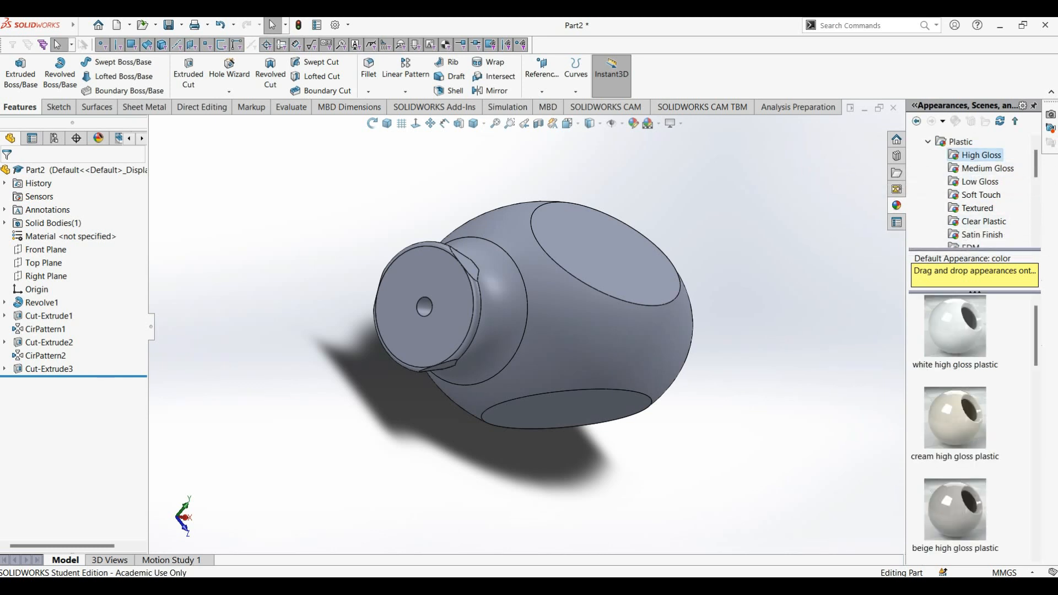
{"action": "scroll", "coordinate": [955, 427], "scroll_direction": "down", "scroll_amount": 5}
{"action": "scroll", "coordinate": [955, 427], "scroll_direction": "down", "scroll_amount": 3}
{"action": "scroll", "coordinate": [955, 427], "scroll_direction": "up", "scroll_amount": 3}
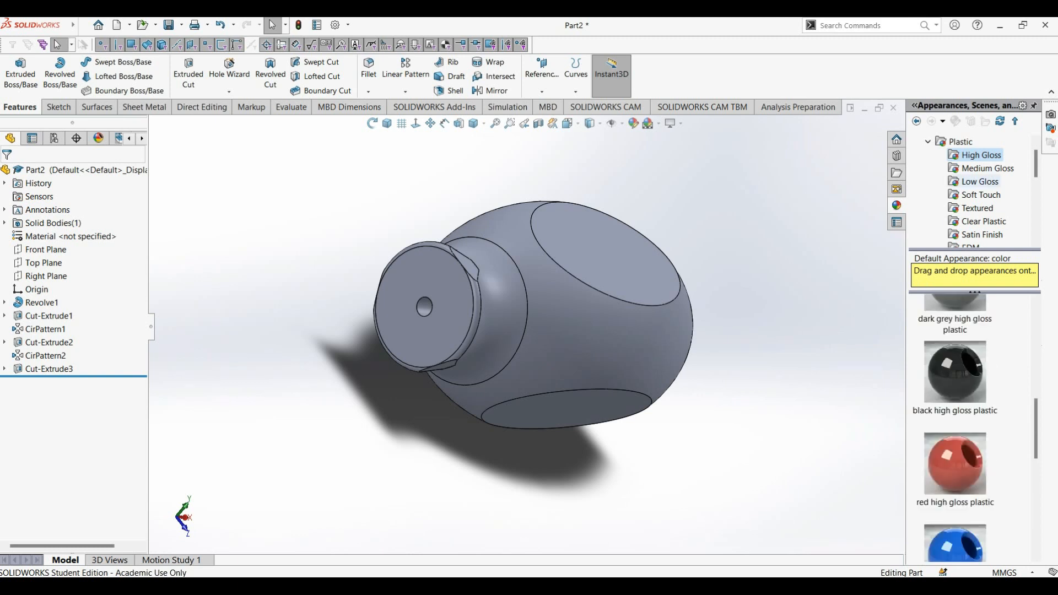
{"action": "left_click", "coordinate": [980, 182]}
- Try red low gloss plastic on the whole handle and replace it with blue low gloss plastic
{"action": "scroll", "coordinate": [955, 427], "scroll_direction": "down", "scroll_amount": 8}
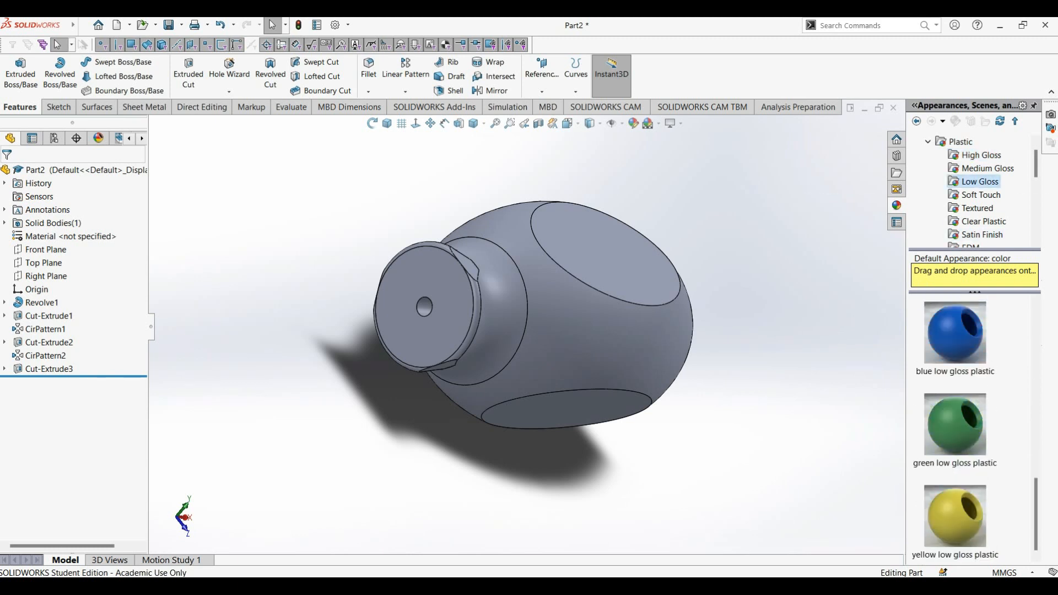
{"action": "scroll", "coordinate": [955, 427], "scroll_direction": "up", "scroll_amount": 3}
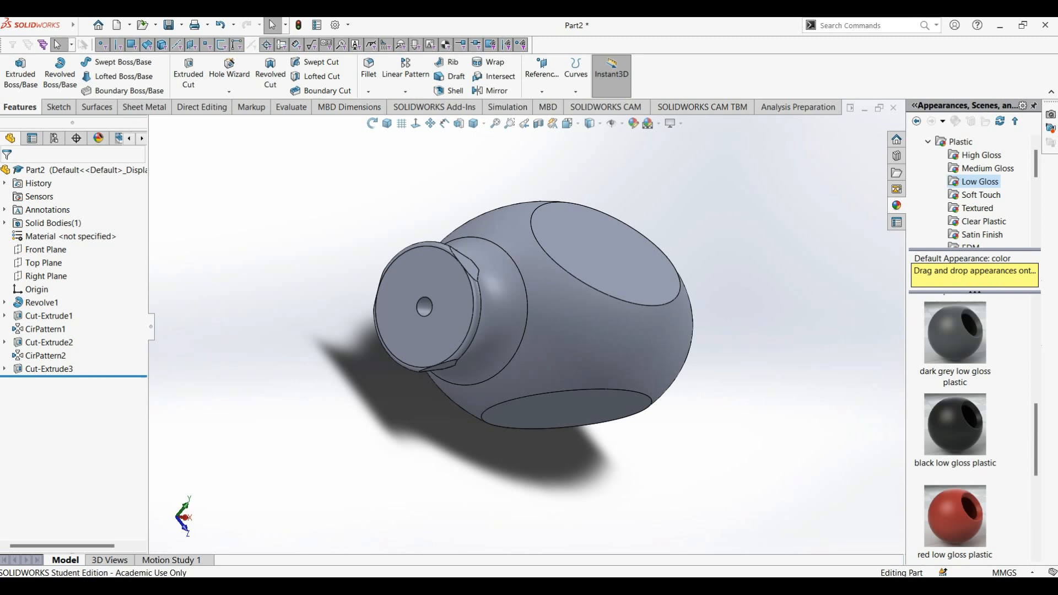
{"action": "double_click", "coordinate": [955, 516]}
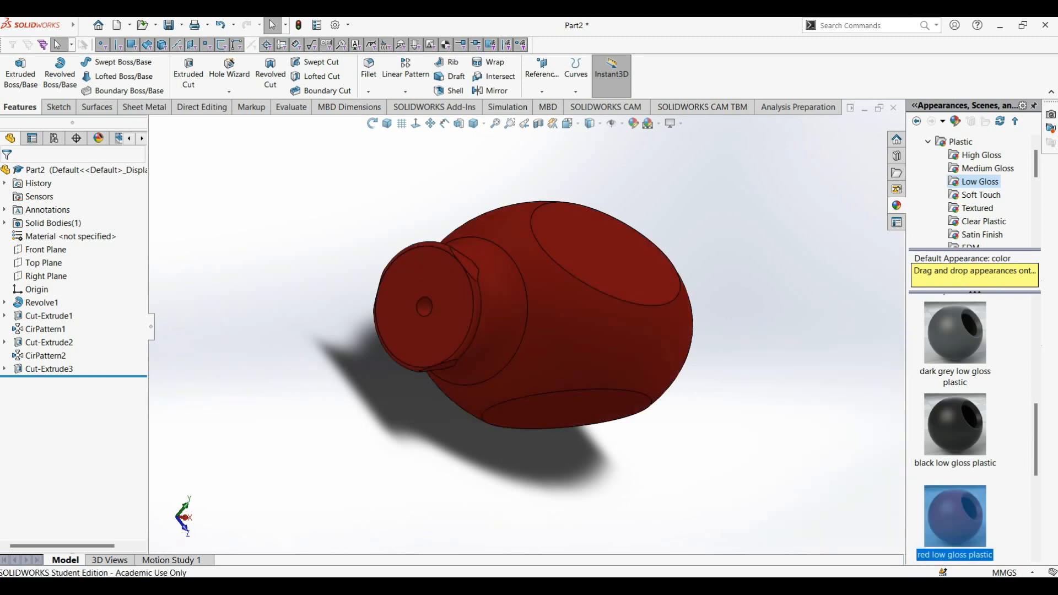
{"action": "scroll", "coordinate": [955, 427], "scroll_direction": "down", "scroll_amount": 2}
{"action": "left_click", "coordinate": [955, 333]}
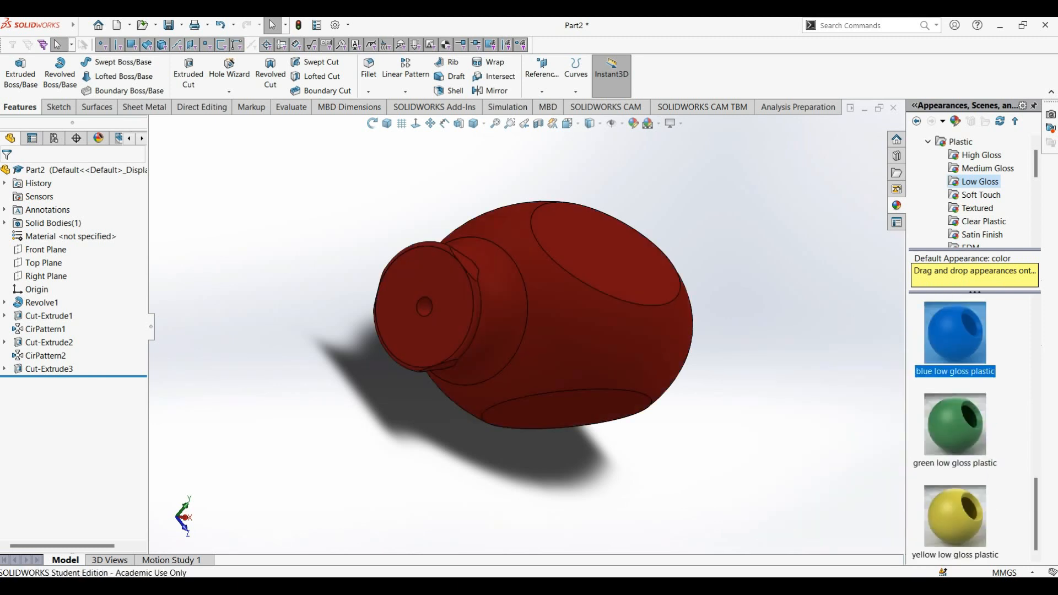
- Apply black low gloss plastic to both the neck and grip cuts, Cut-Extrude1 and Cut-Extrude2, and their circular patterns
{"action": "left_click", "coordinate": [608, 258]}
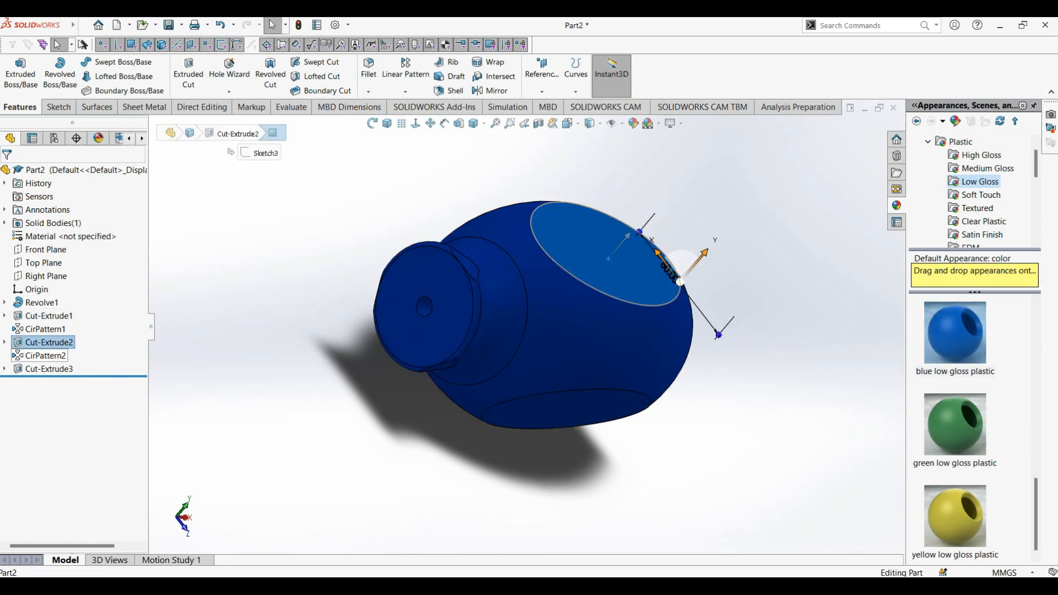
{"action": "left_click", "coordinate": [39, 343]}
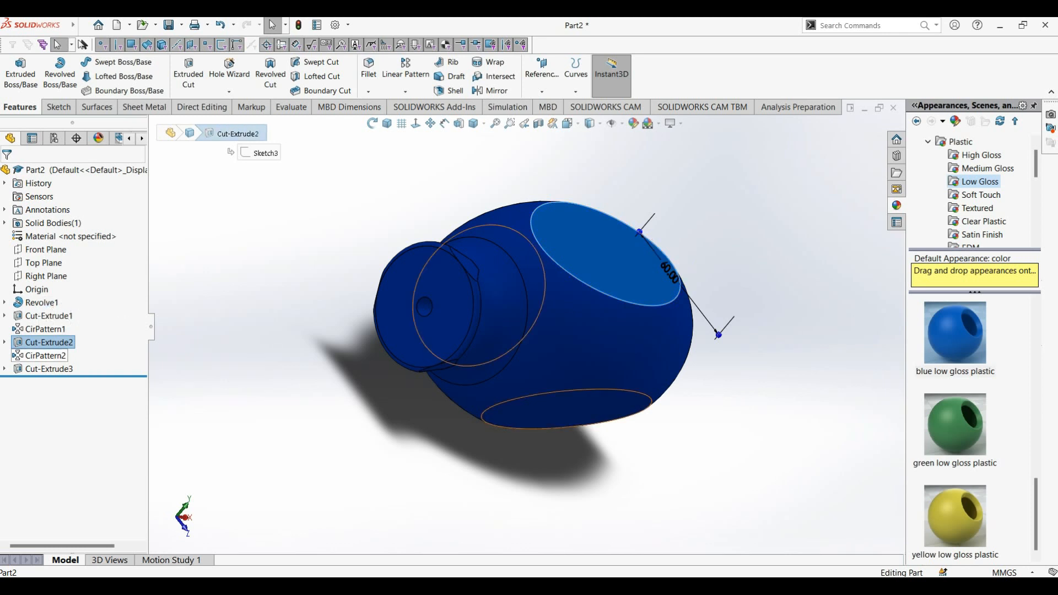
{"action": "left_click", "coordinate": [39, 356], "text": "ctrl"}
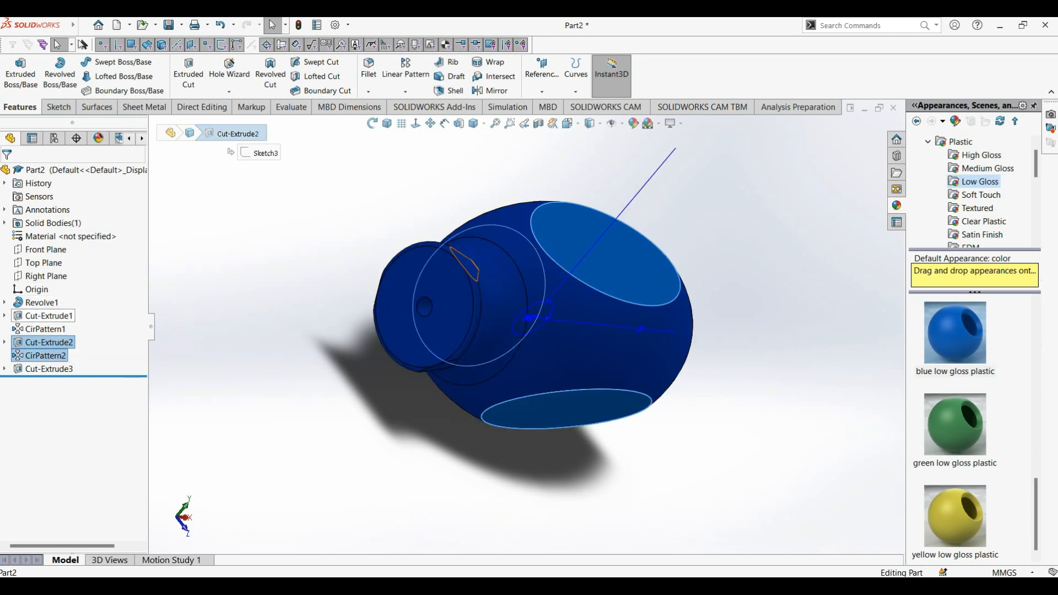
{"action": "left_click", "coordinate": [40, 316], "text": "ctrl"}
{"action": "left_click", "coordinate": [39, 329], "text": "ctrl"}
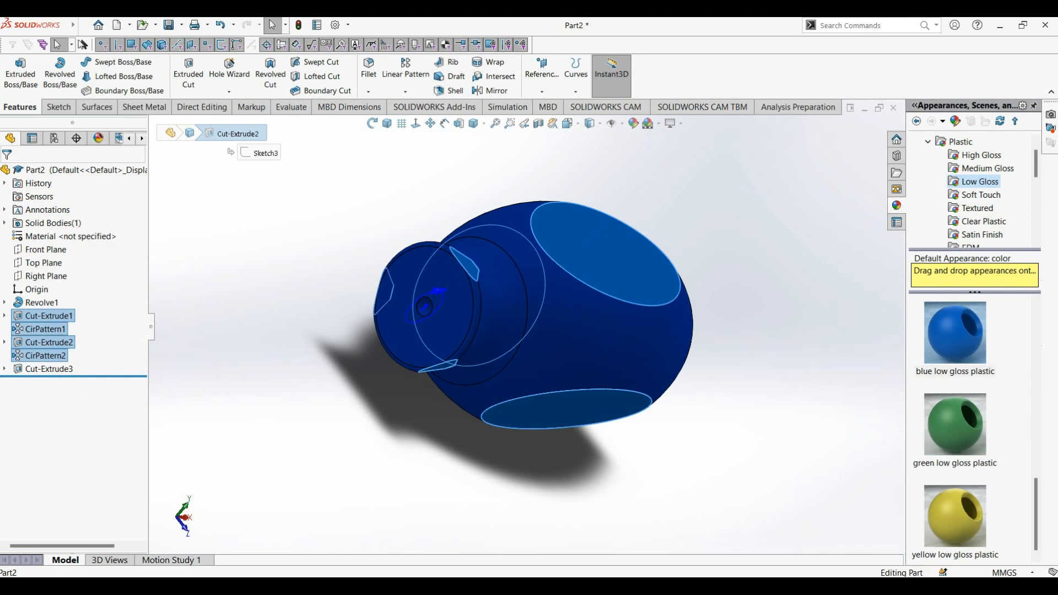
{"action": "scroll", "coordinate": [955, 428], "scroll_direction": "up", "scroll_amount": 5}
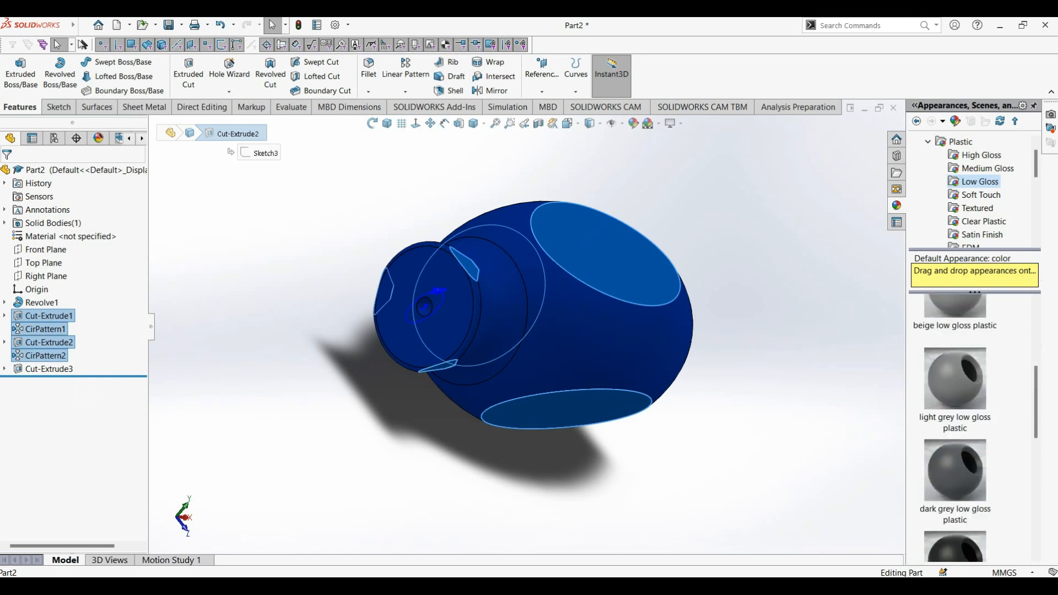
{"action": "left_click", "coordinate": [955, 425]}
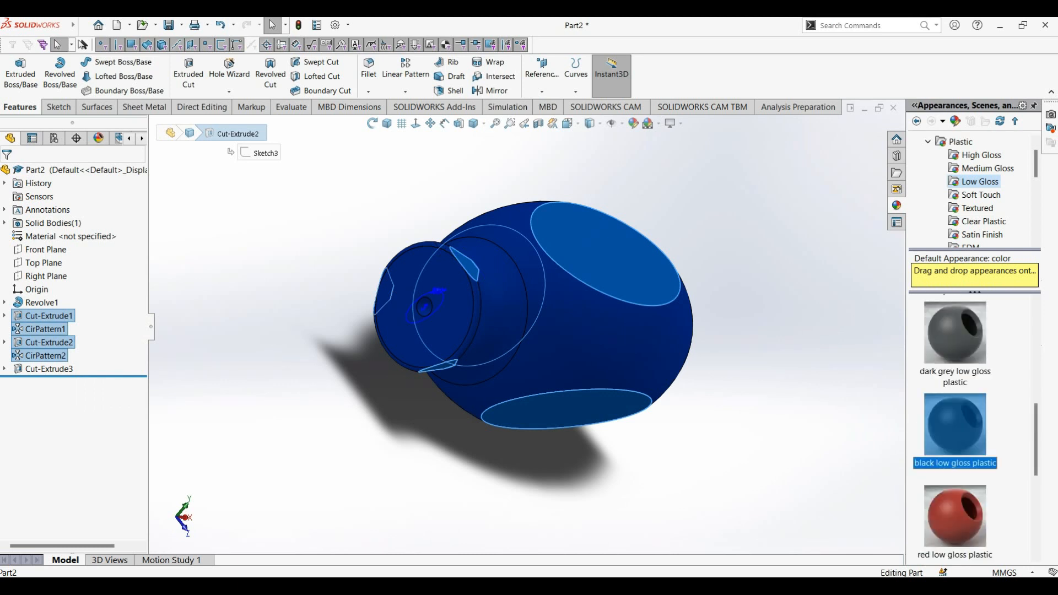
{"action": "double_click", "coordinate": [955, 425]}
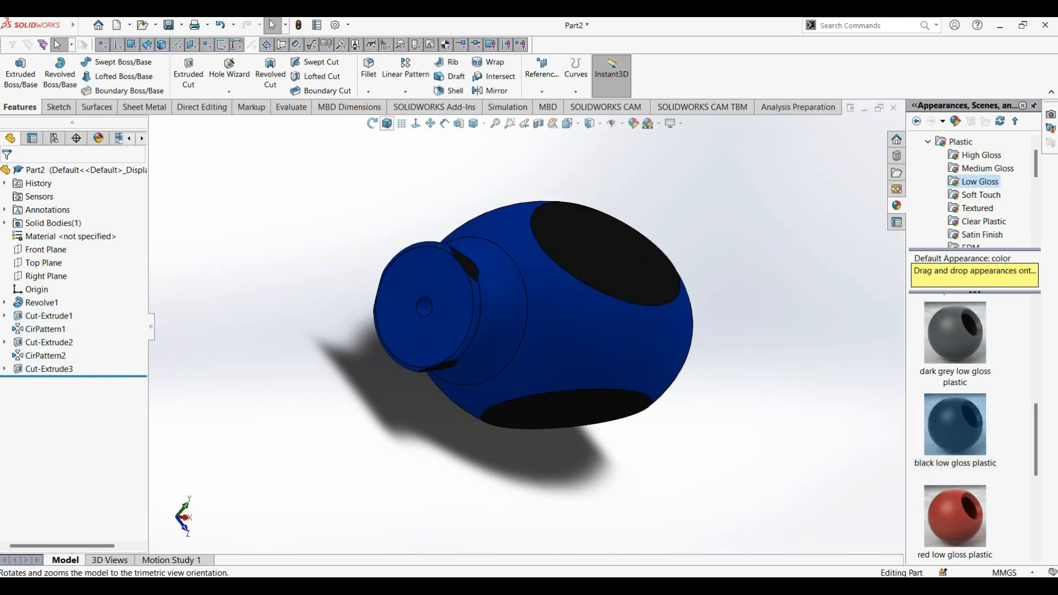
- Apply black low gloss plastic to the flat circular end face of the handle, opposite the neck
{"action": "left_click", "coordinate": [387, 123]}
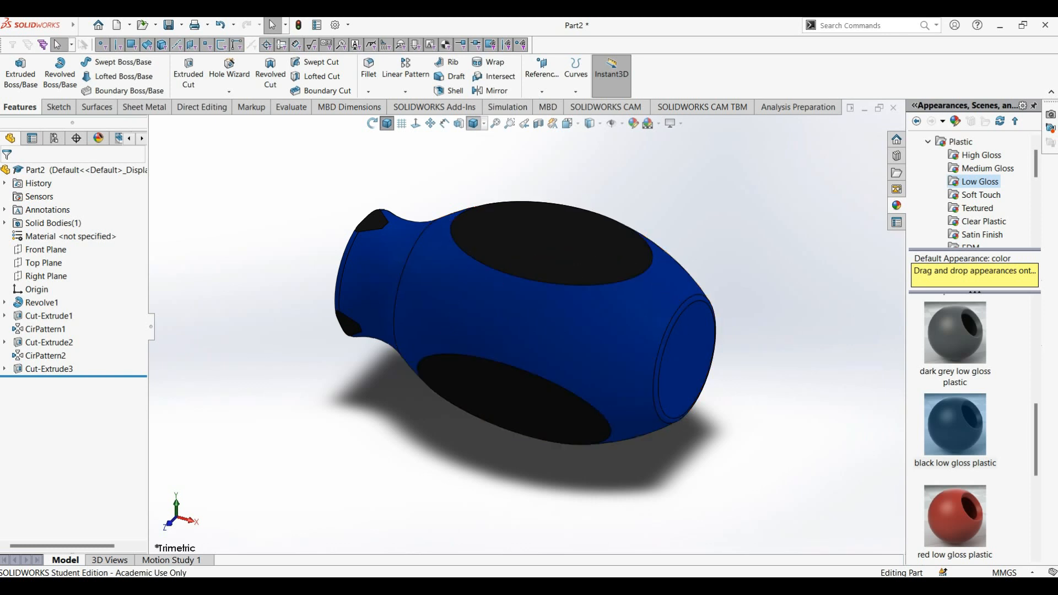
{"action": "left_click", "coordinate": [708, 371]}
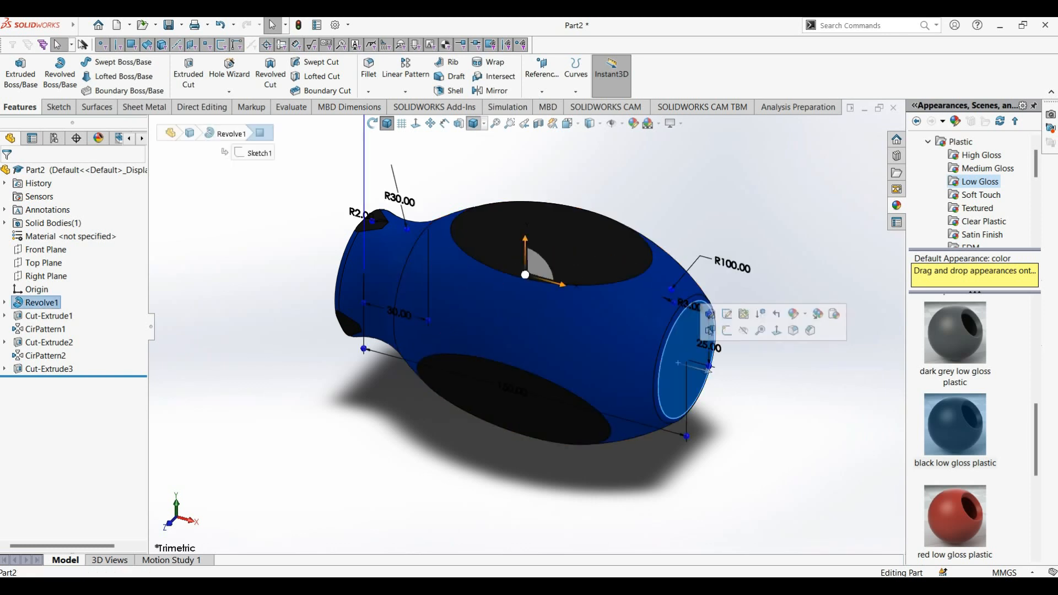
{"action": "double_click", "coordinate": [955, 425]}
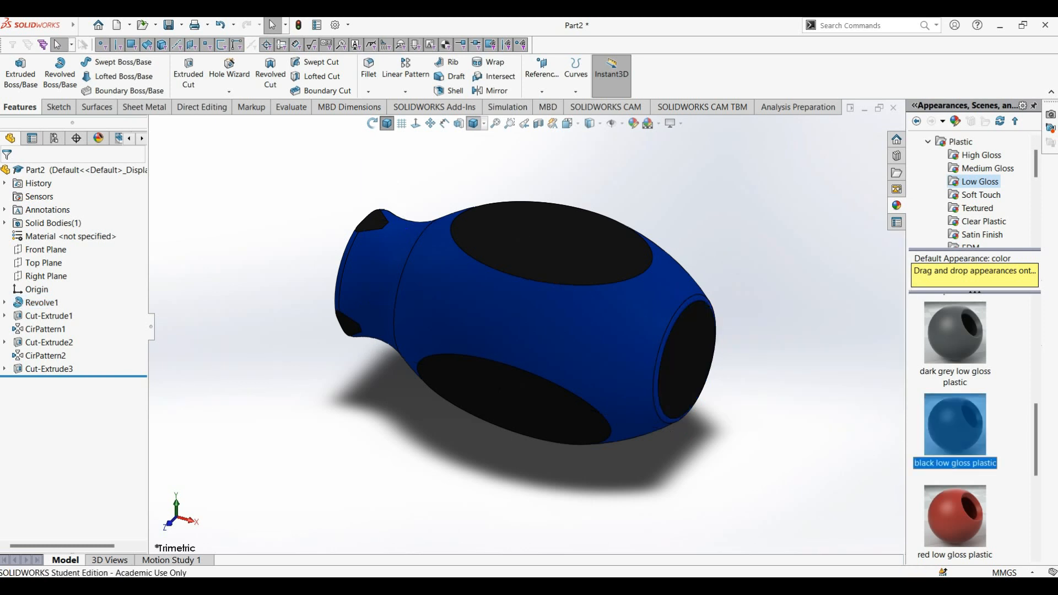
{"action": "left_click", "coordinate": [387, 123]}
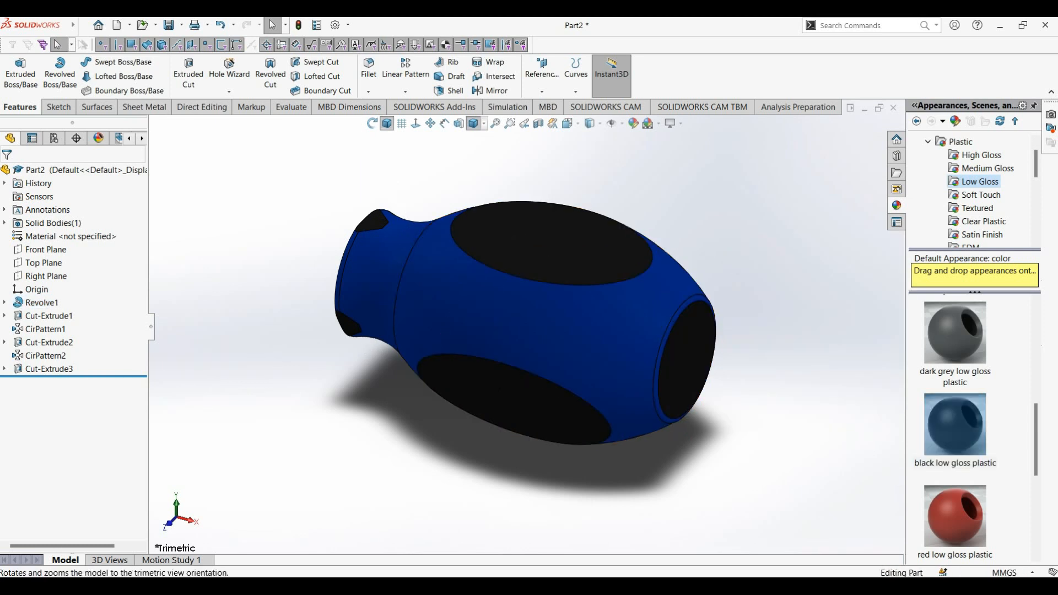
- Create a new part document and set its units to MMGS (millimeter, gram, second)
{"action": "left_click", "coordinate": [84, 26]}
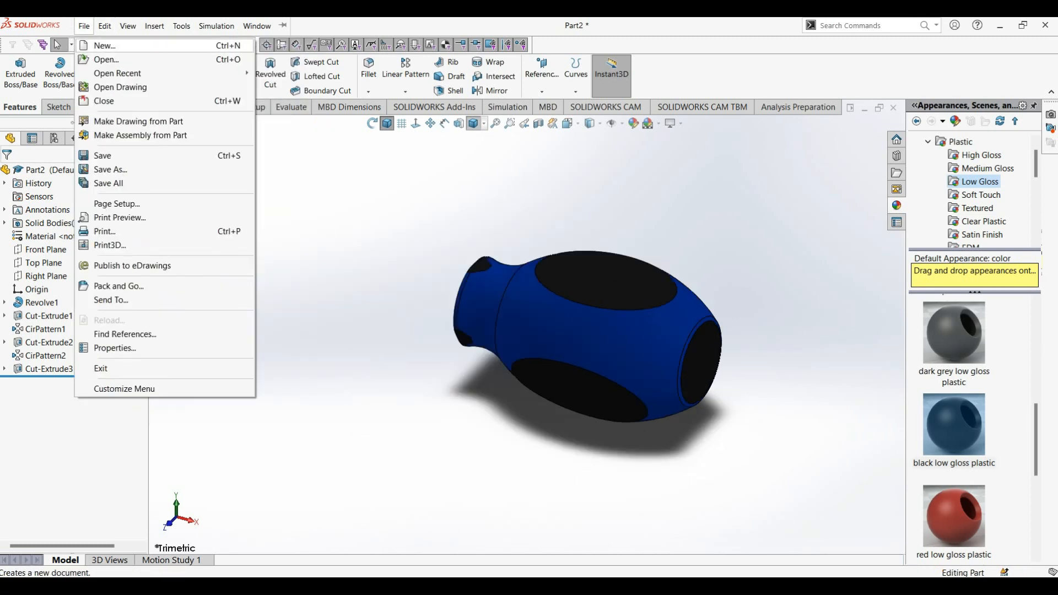
{"action": "left_click", "coordinate": [105, 46]}
{"action": "left_click", "coordinate": [446, 447]}
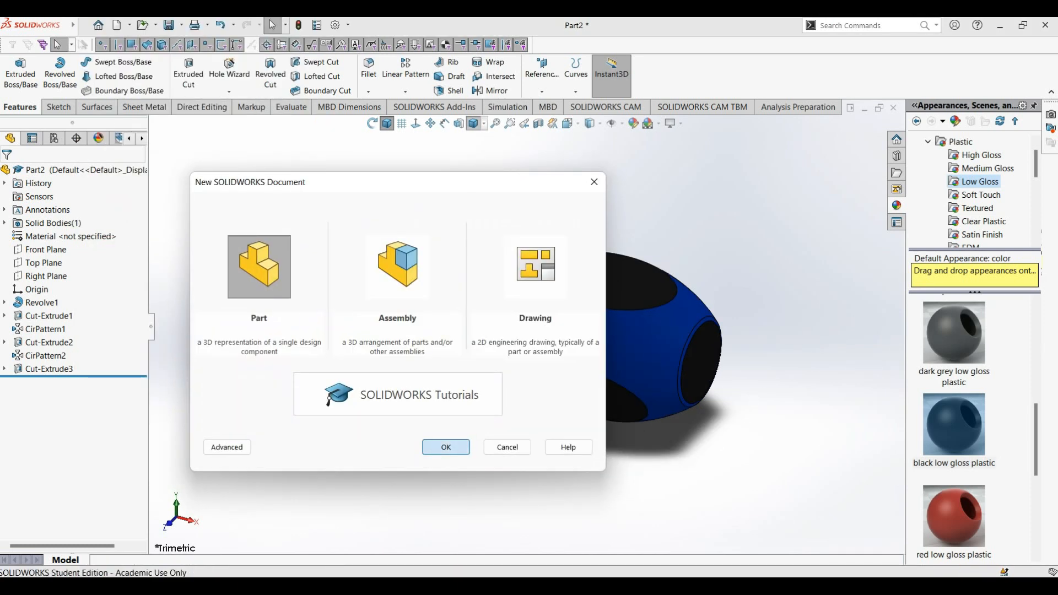
{"action": "left_click", "coordinate": [1006, 573]}
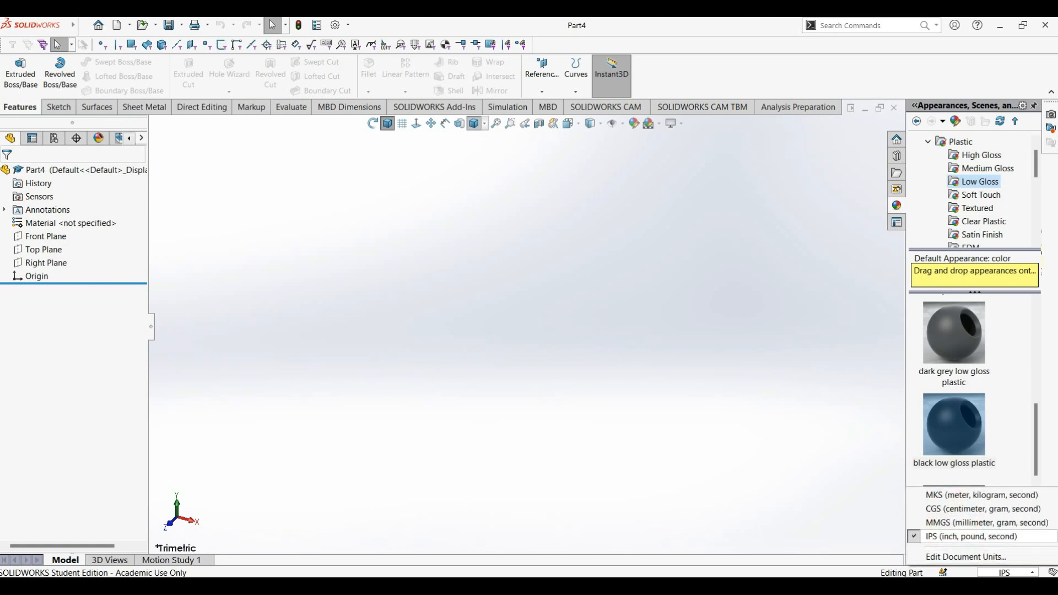
{"action": "left_click", "coordinate": [970, 522]}
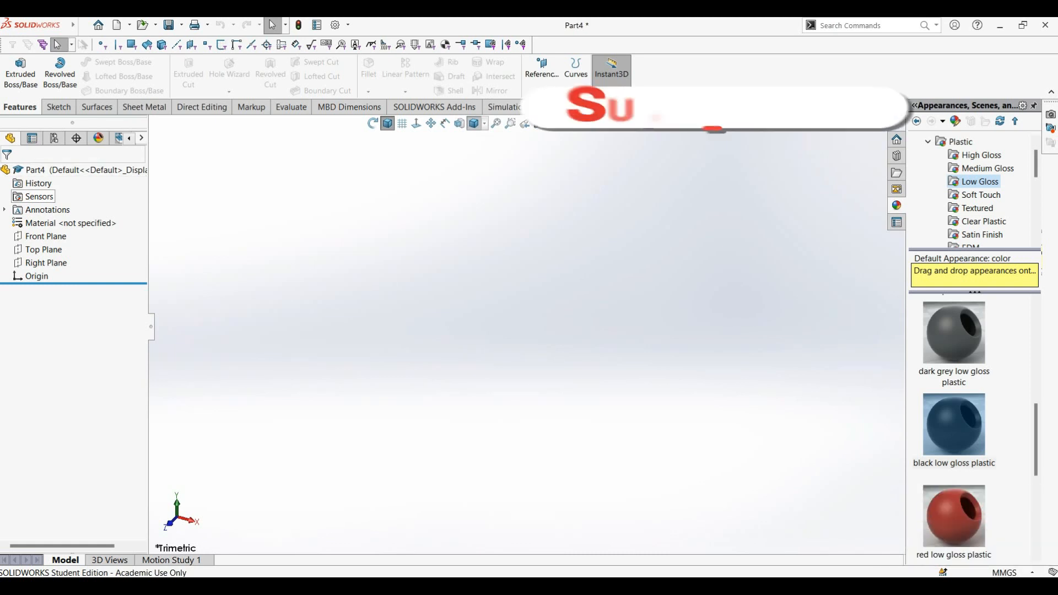
- Sketch a six-sided polygon on the Front Plane, centred on the origin, with sides about 77 mm long
{"action": "left_click", "coordinate": [36, 237]}
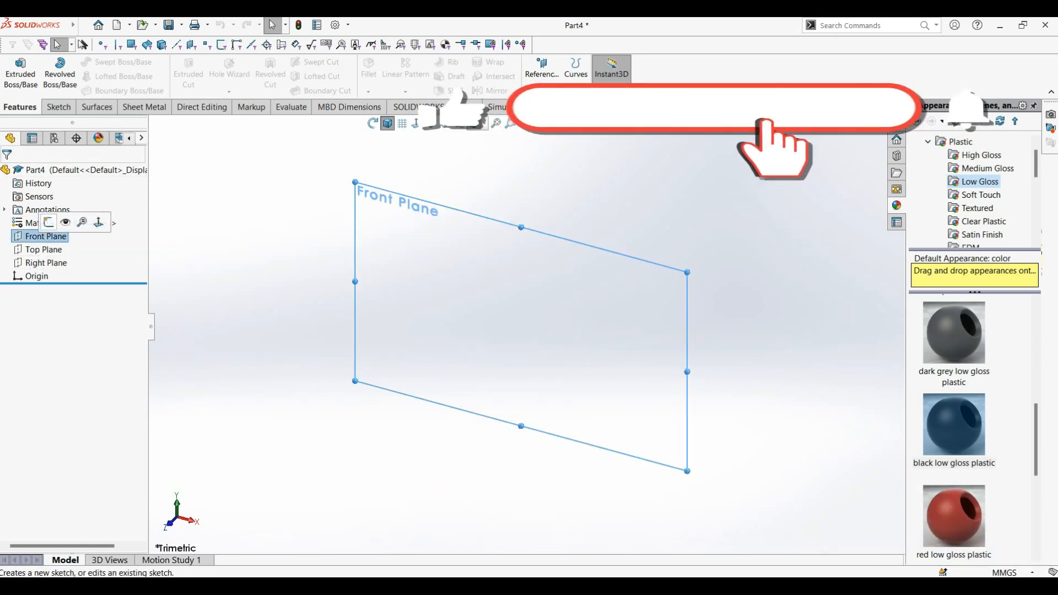
{"action": "left_click", "coordinate": [49, 222]}
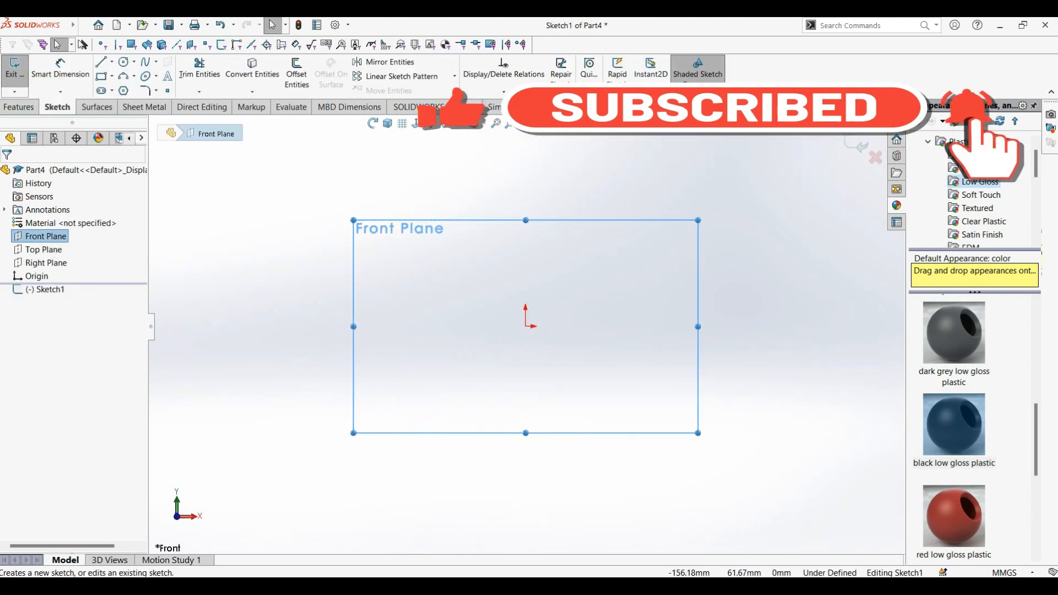
{"action": "left_click", "coordinate": [123, 91]}
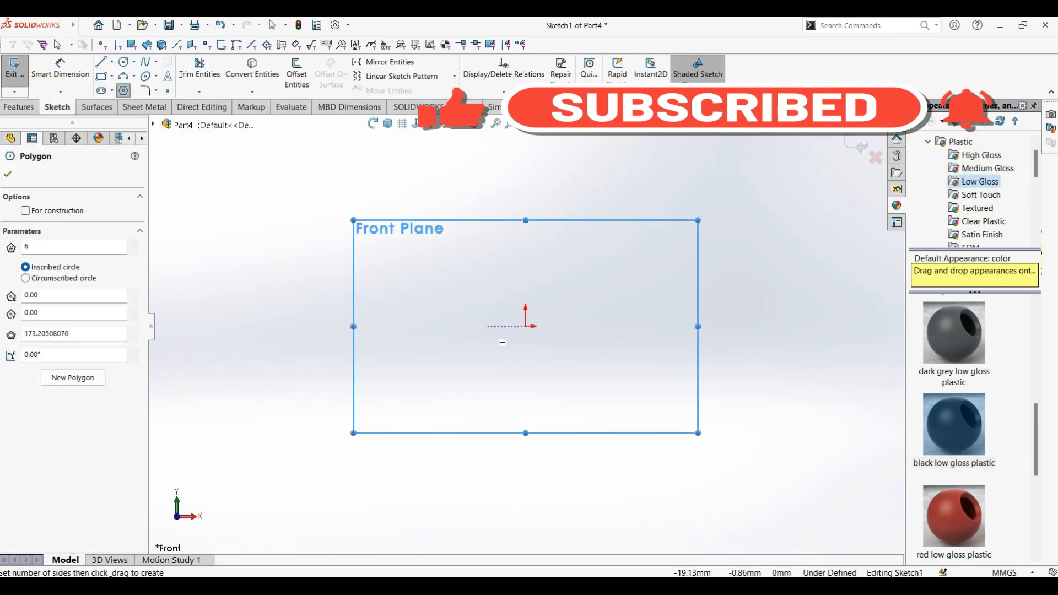
{"action": "left_click_drag", "start_coordinate": [526, 326], "coordinate": [673, 326]}
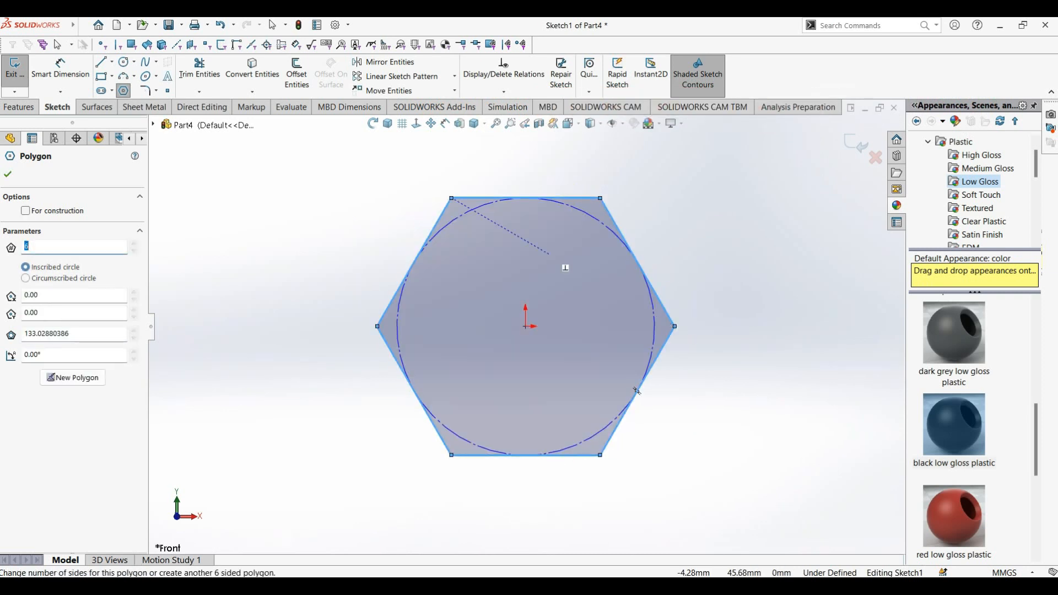
{"action": "key", "text": "Escape"}
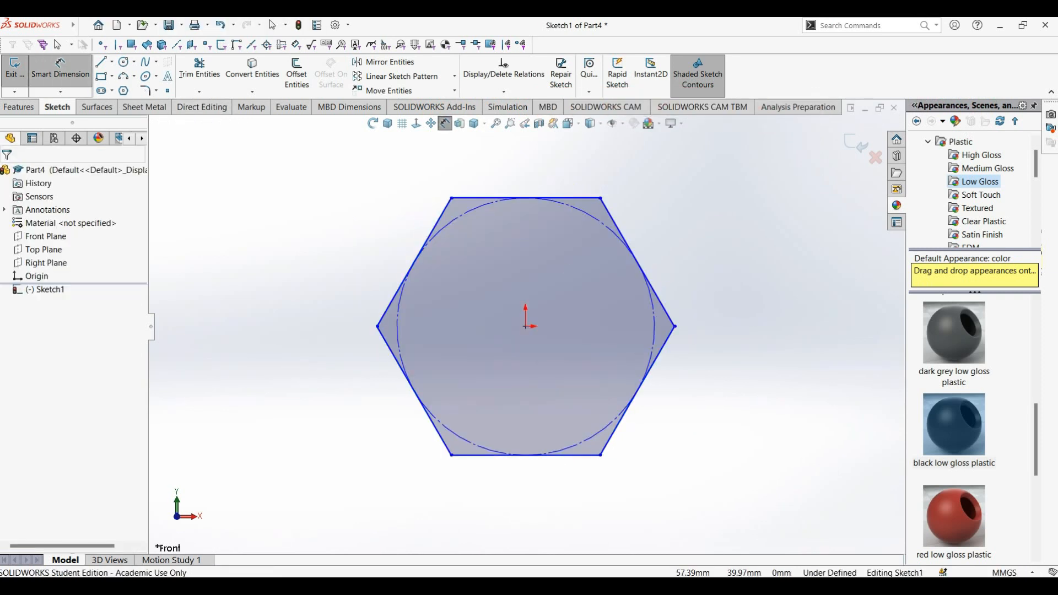
- Dimension the hexagon's upper slanted side and set its length to 7 mm
{"action": "left_click", "coordinate": [638, 261]}
{"action": "left_click", "coordinate": [668, 243]}
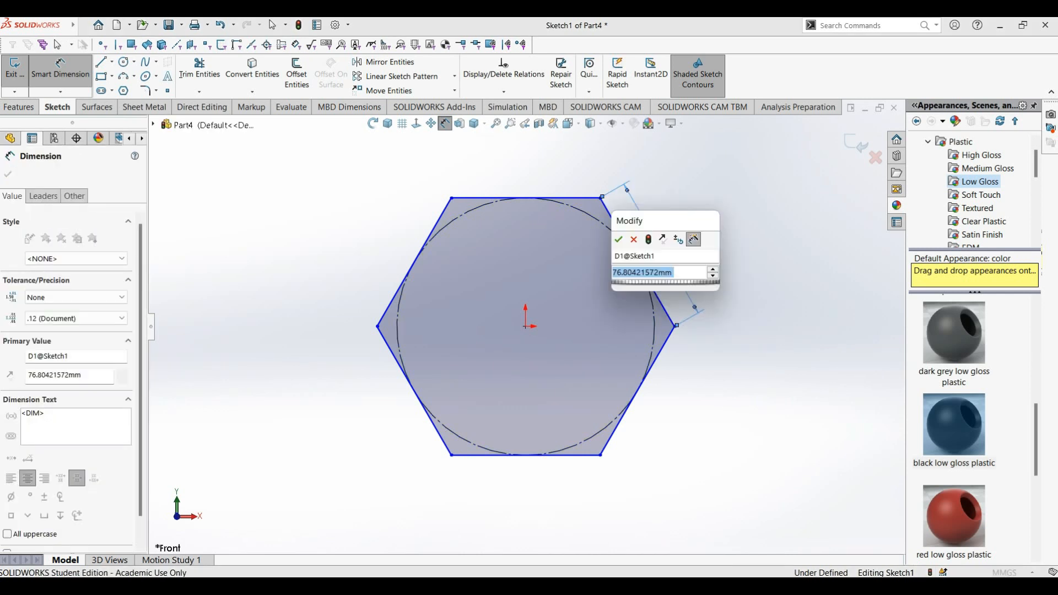
{"action": "type", "text": "7"}
{"action": "key", "text": "Return"}
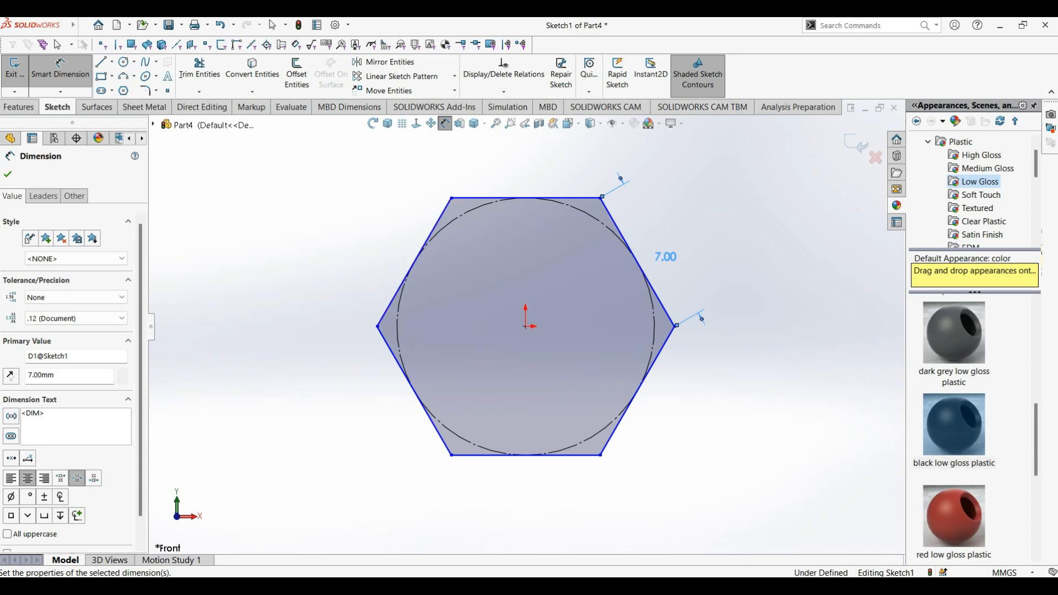
- Extrude the hexagon as a boss using Mid Plane with a depth of 10 mm
{"action": "left_click", "coordinate": [18, 107]}
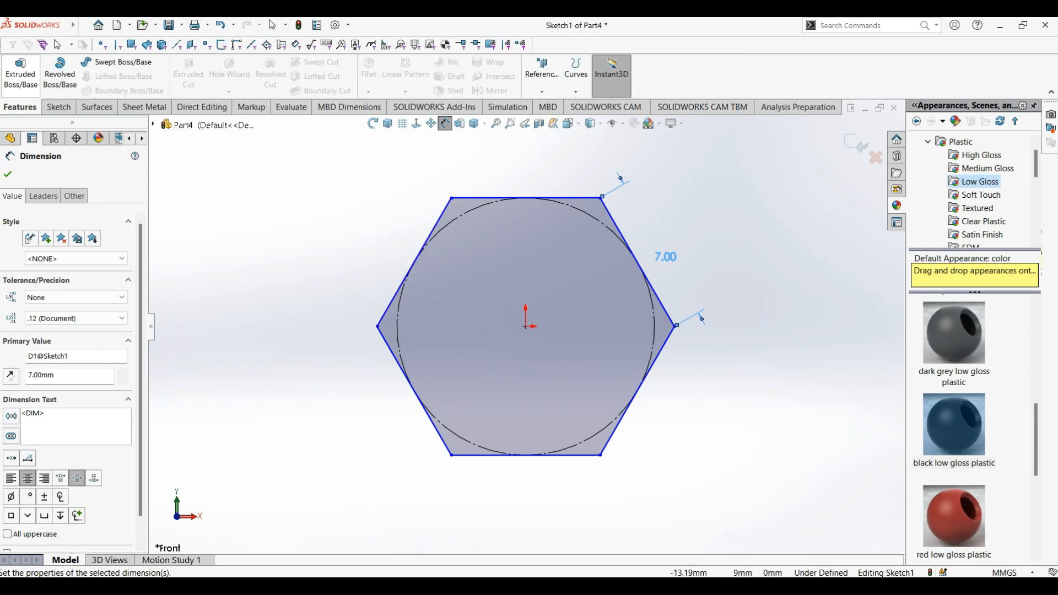
{"action": "left_click", "coordinate": [21, 74]}
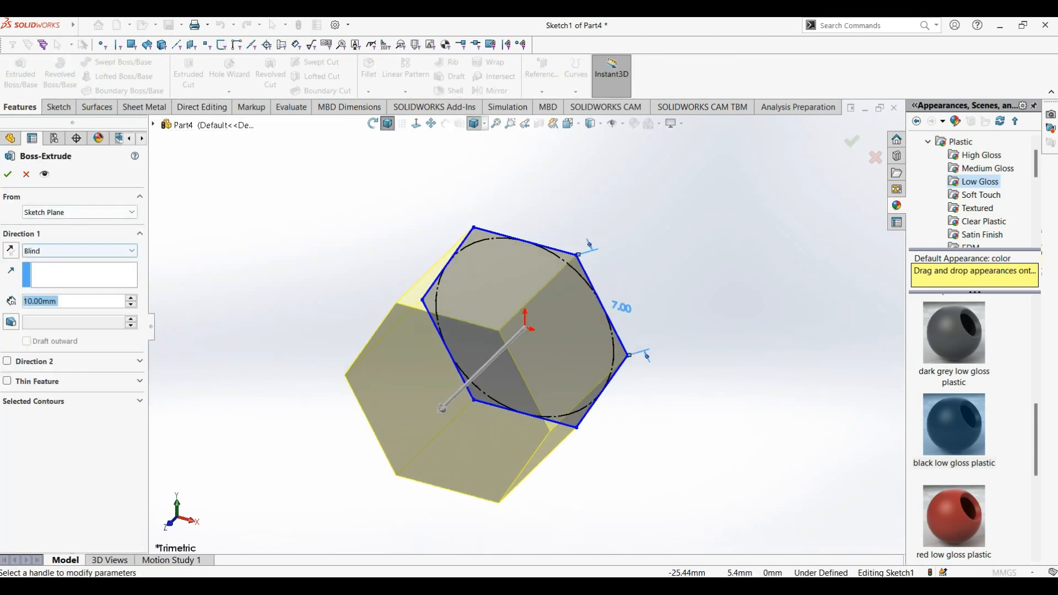
{"action": "left_click", "coordinate": [77, 250]}
{"action": "left_click", "coordinate": [40, 309]}
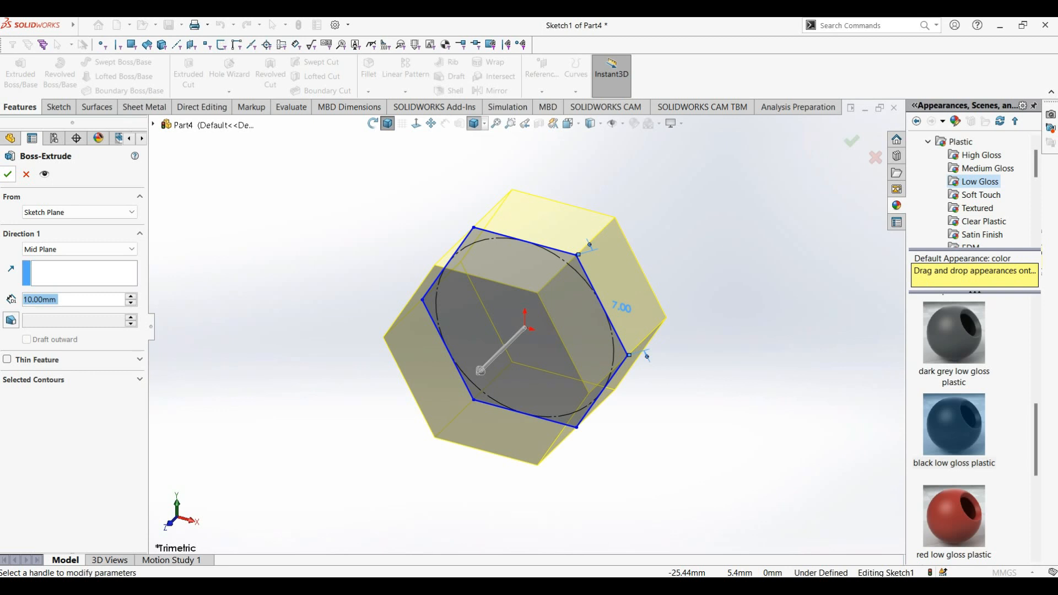
{"action": "key", "text": "Return"}
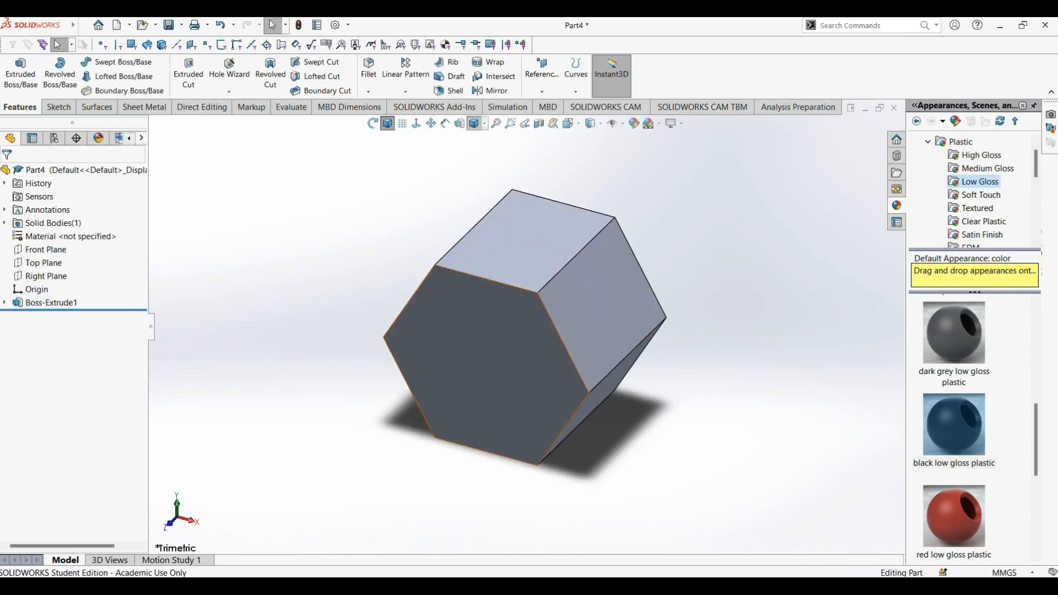
- Sketch a circle of about 4.5 mm radius on the front hexagonal face, centred on the origin
{"action": "left_click", "coordinate": [525, 327]}
{"action": "left_click", "coordinate": [527, 321]}
{"action": "left_click", "coordinate": [123, 61]}
{"action": "left_click", "coordinate": [525, 326]}
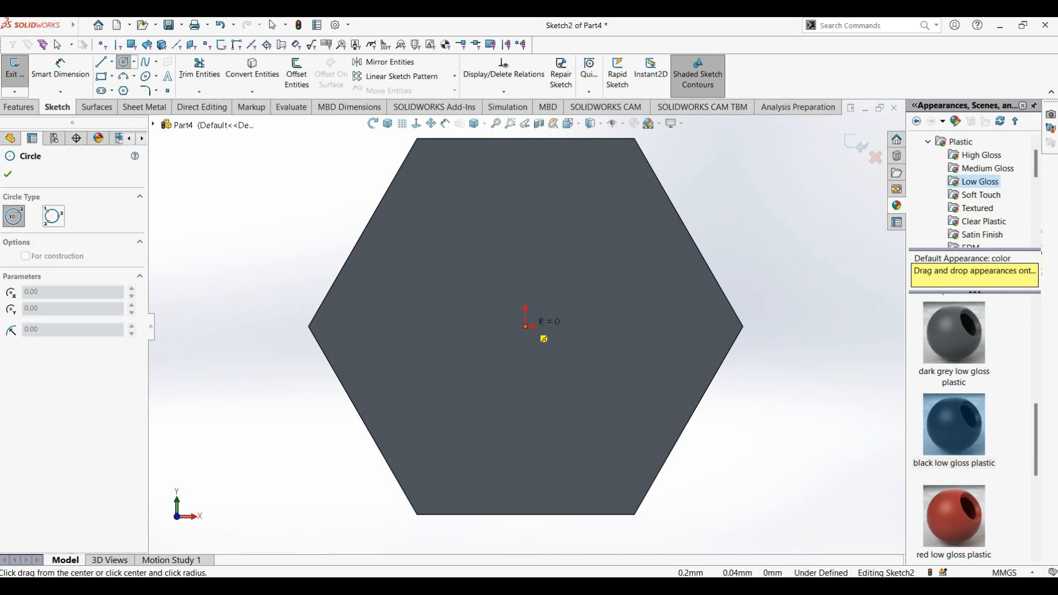
{"action": "left_click", "coordinate": [658, 280]}
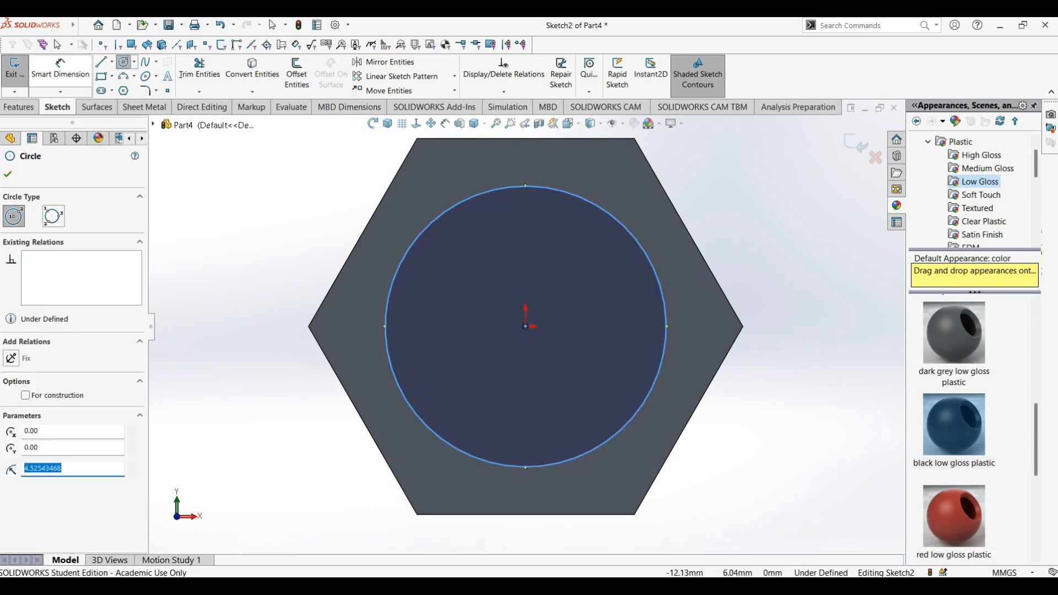
- Dimension the circle's diameter as 11 mm
{"action": "left_click", "coordinate": [60, 69]}
{"action": "left_click", "coordinate": [644, 250]}
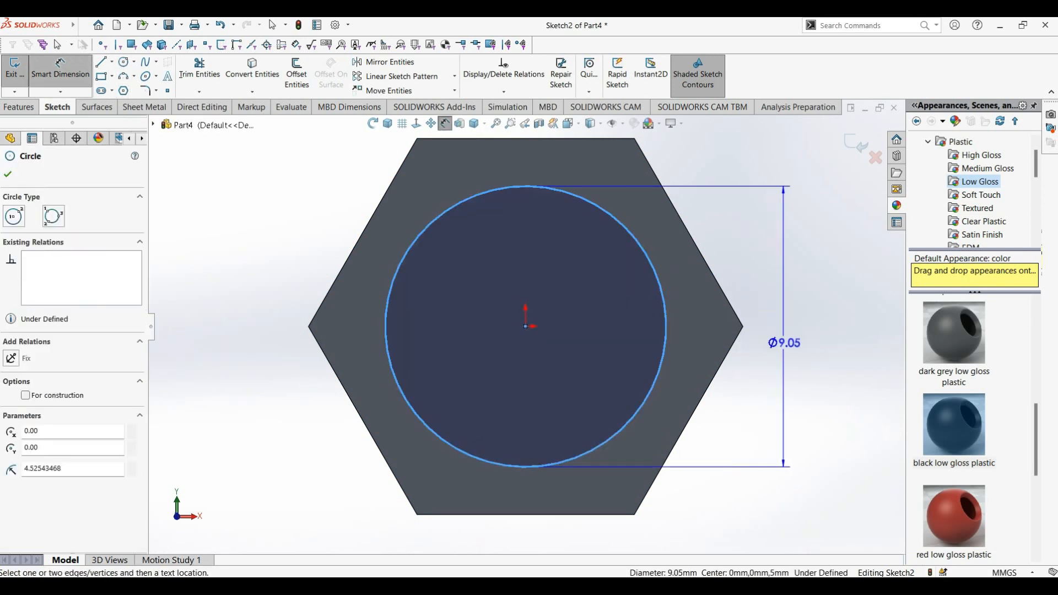
{"action": "left_click", "coordinate": [788, 331]}
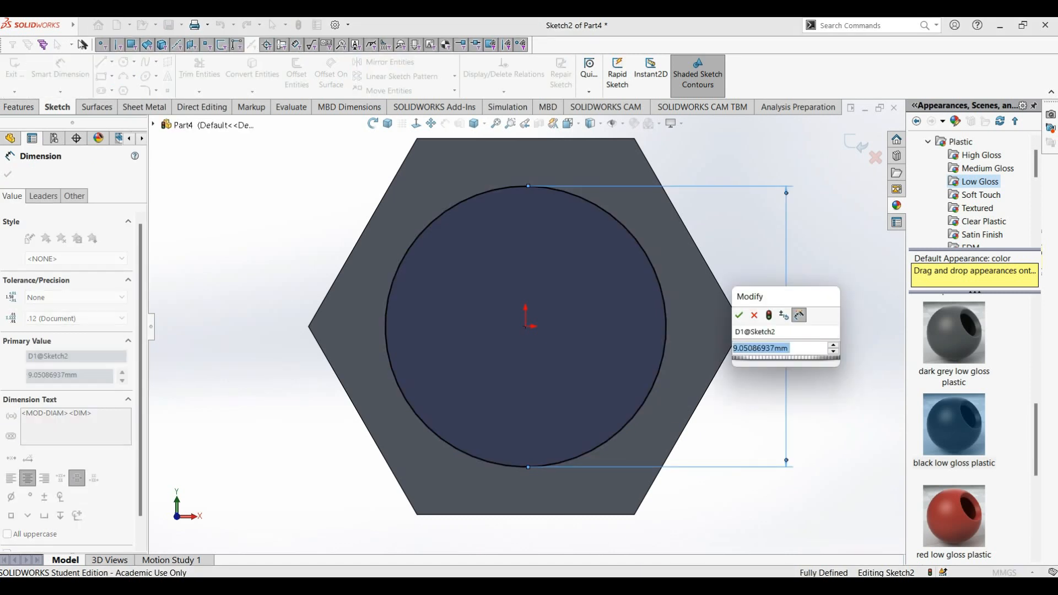
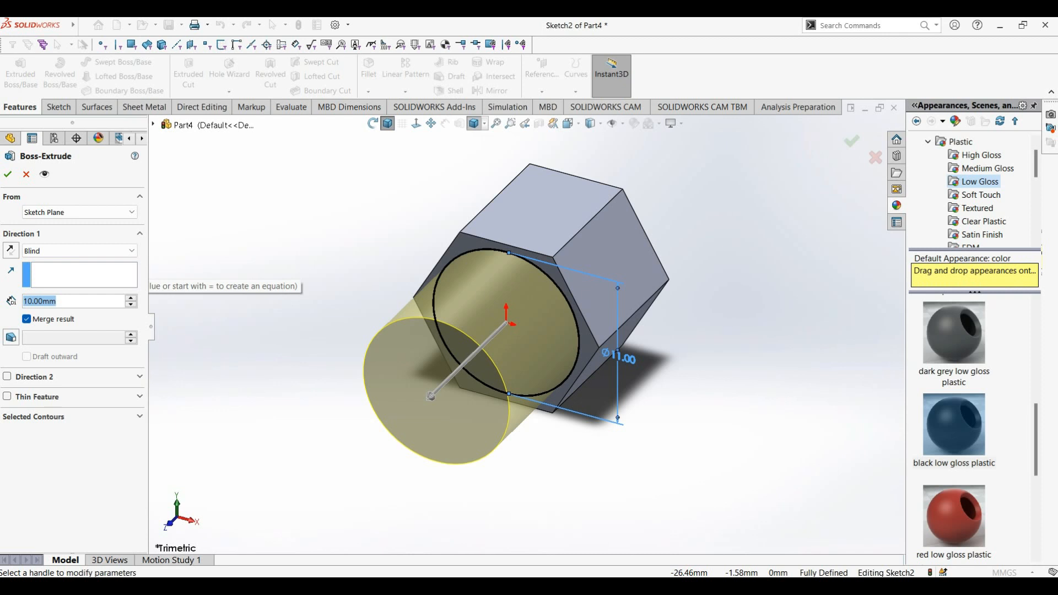
- Extrude the circle as a Blind boss 95 mm deep, merged with the hexagonal head, to form the shaft
{"action": "type", "text": "95"}
{"action": "key", "text": "Return"}
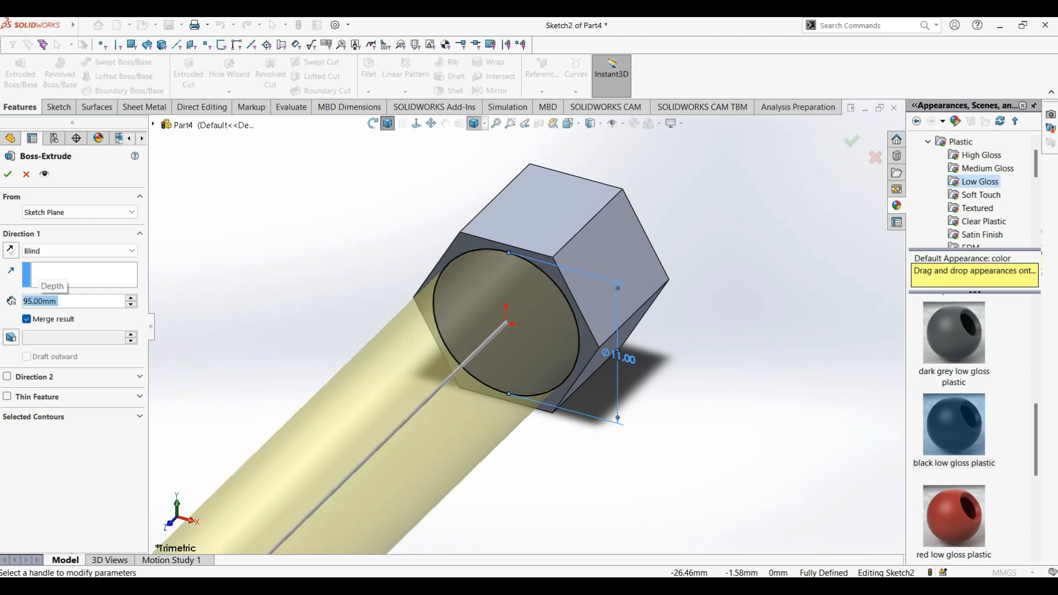
{"action": "scroll", "coordinate": [533, 326], "scroll_direction": "up", "scroll_amount": 10}
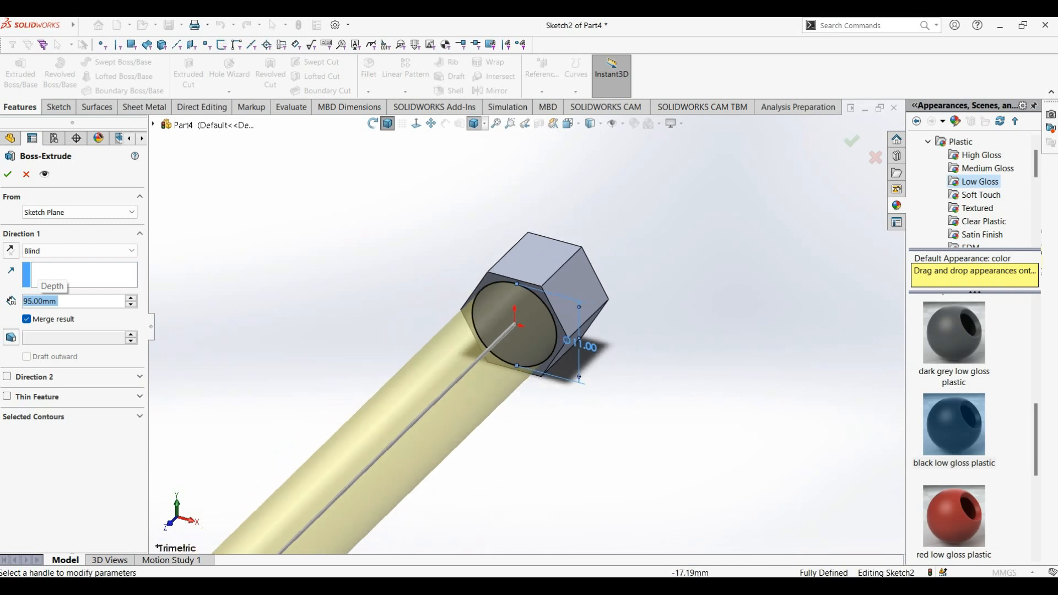
{"action": "scroll", "coordinate": [476, 401], "scroll_direction": "down", "scroll_amount": 5}
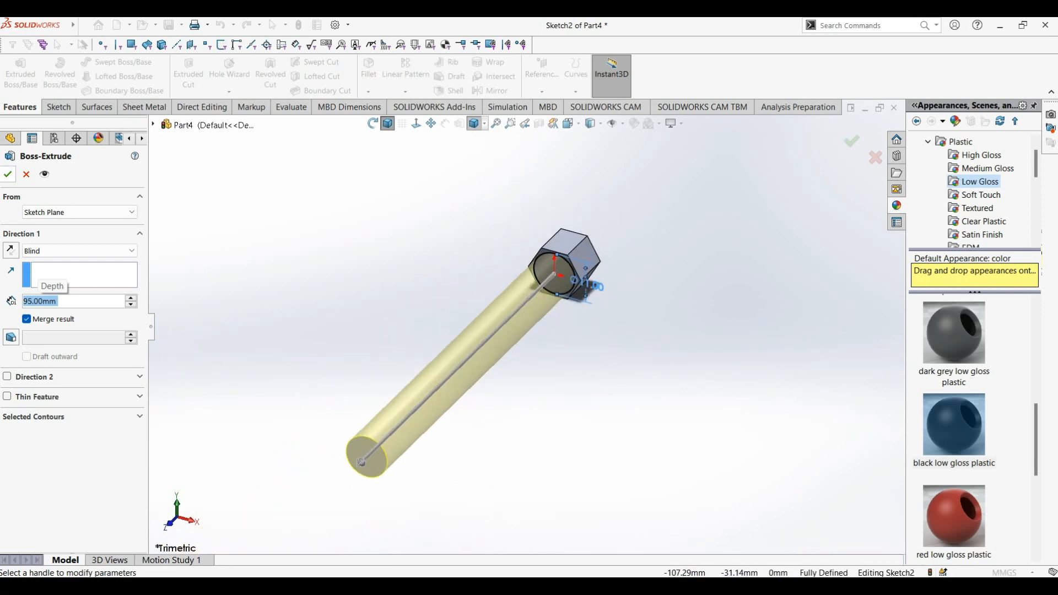
{"action": "key", "text": "Return"}
{"action": "key", "text": "Escape"}
- Fillet the circular edge where the shaft meets the hexagonal head with a 1 mm radius
{"action": "scroll", "coordinate": [646, 299], "scroll_direction": "down", "scroll_amount": 2}
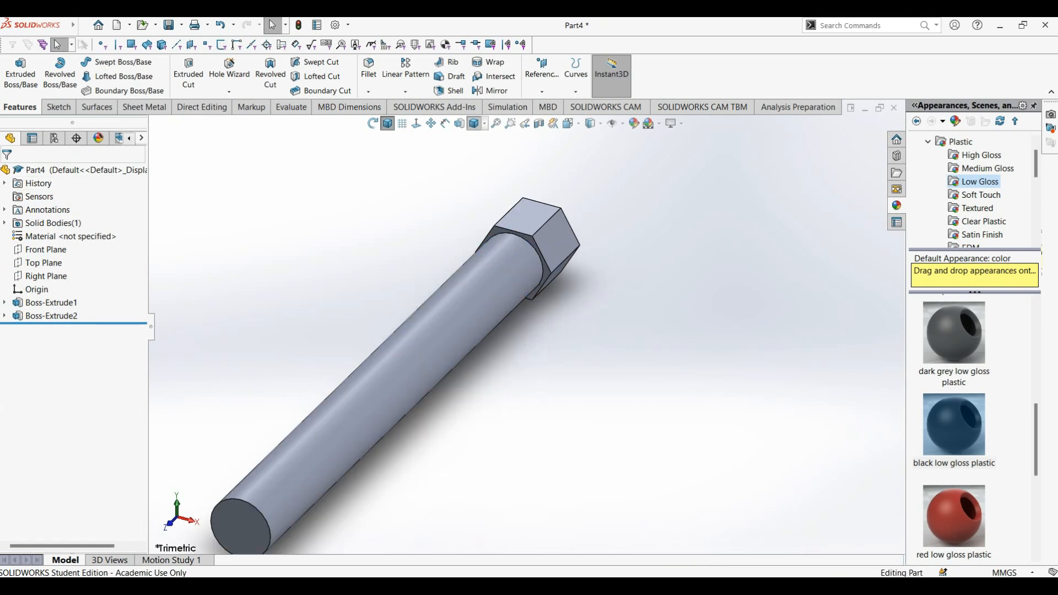
{"action": "scroll", "coordinate": [458, 287], "scroll_direction": "down", "scroll_amount": 2}
{"action": "left_click", "coordinate": [458, 285]}
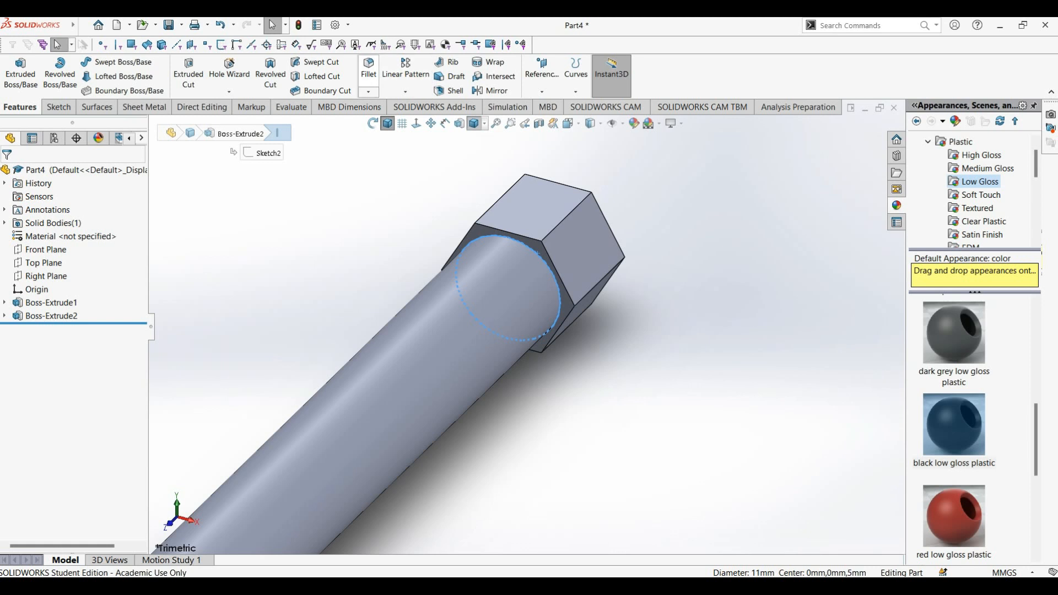
{"action": "left_click", "coordinate": [368, 69]}
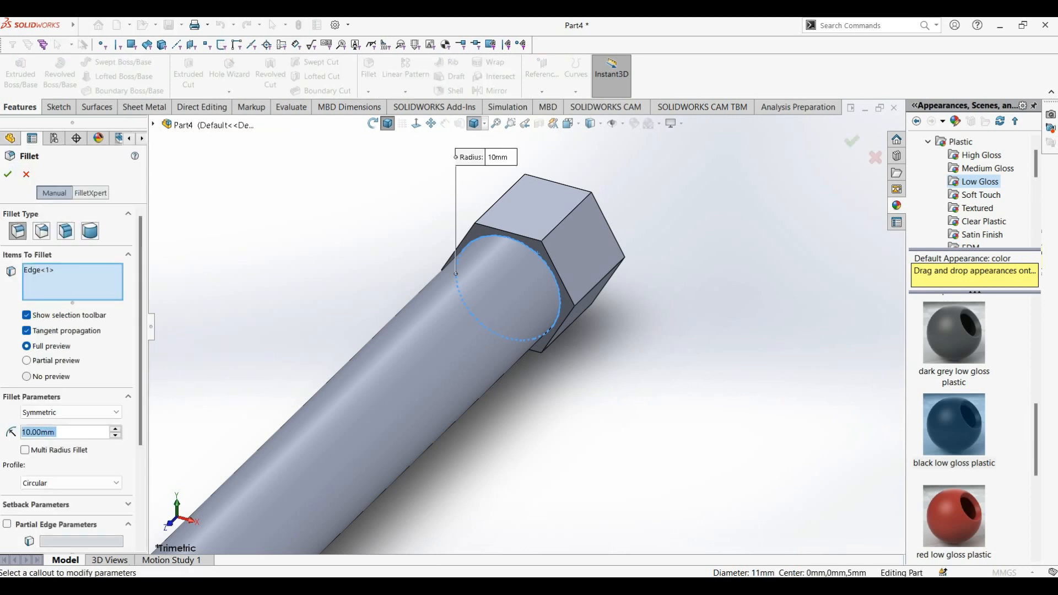
{"action": "type", "text": "1"}
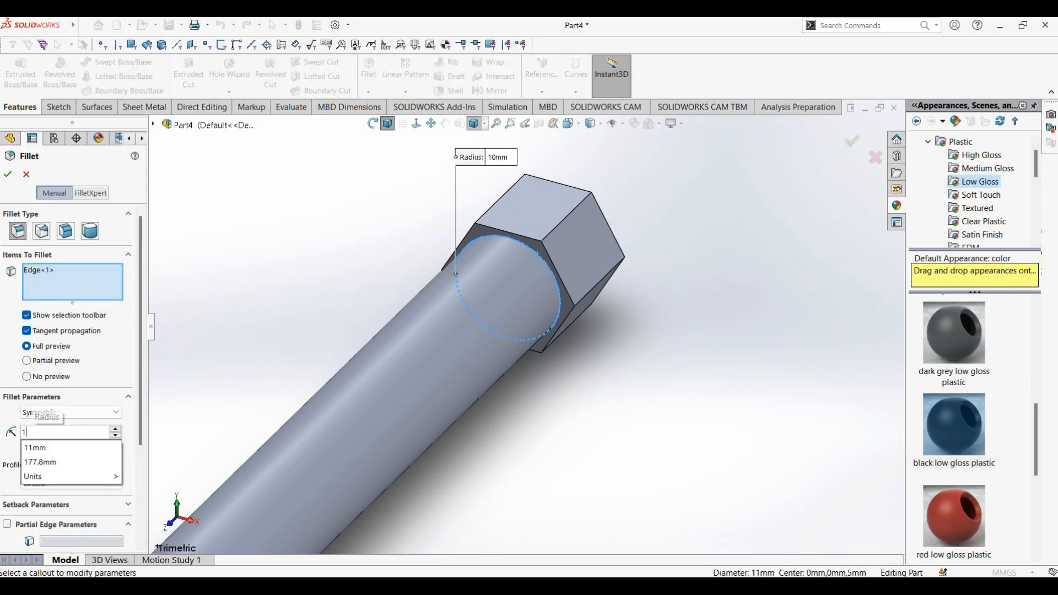
{"action": "key", "text": "Return"}
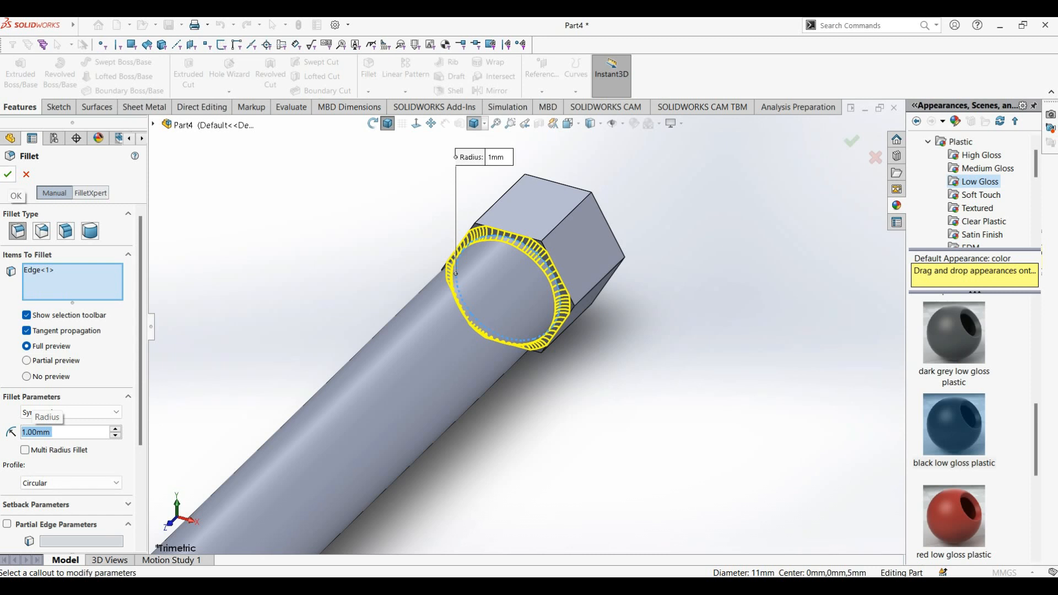
{"action": "left_click", "coordinate": [7, 174]}
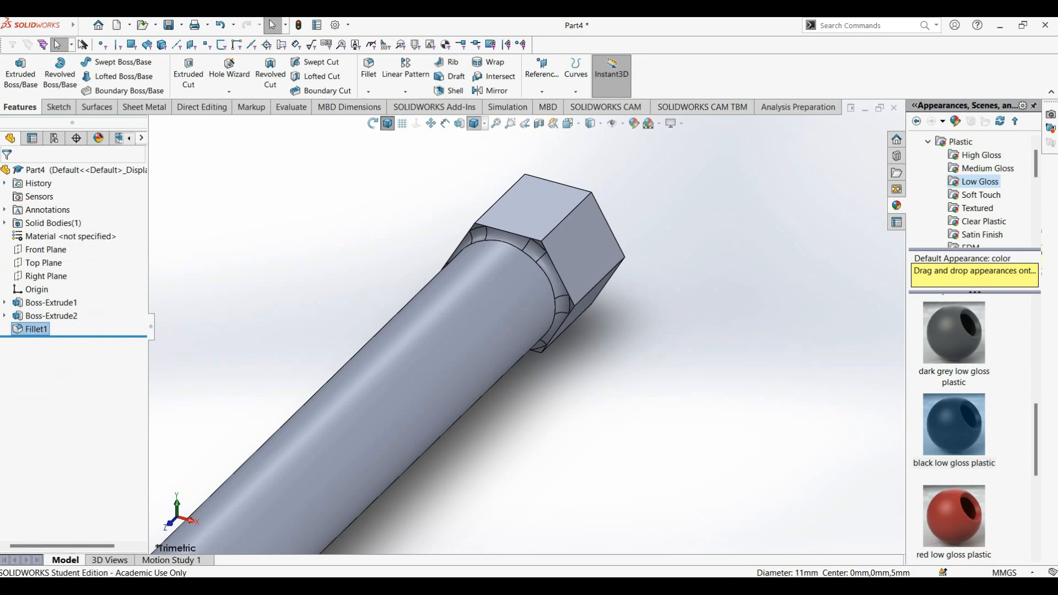
{"action": "key", "text": "Escape"}
- Start a sketch on the back hexagonal face of the head and convert the face's outline into sketch entities
{"action": "middle_click_drag", "start_coordinate": [606, 330], "coordinate": [411, 317]}
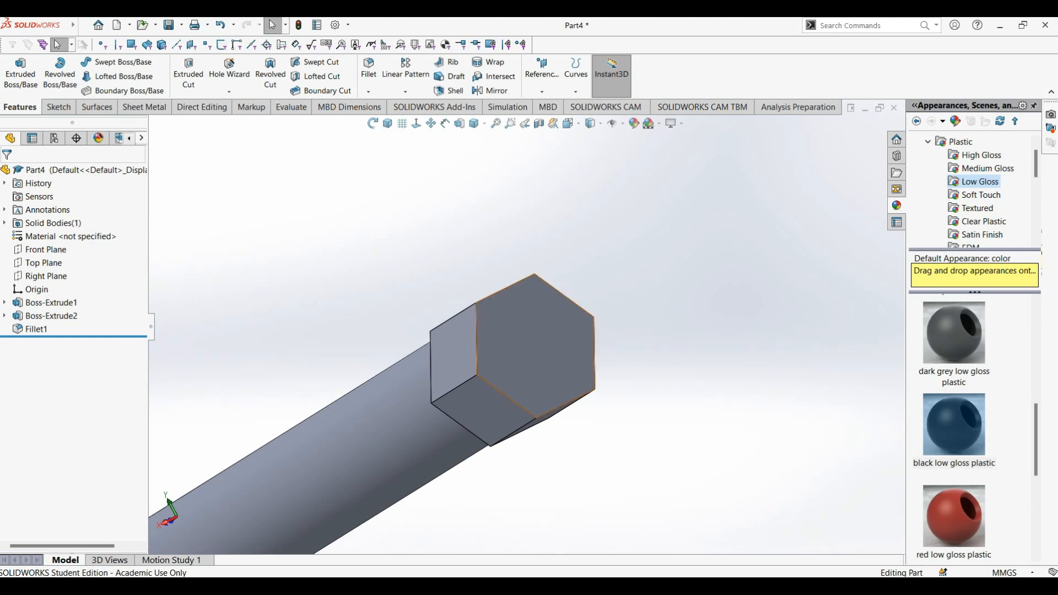
{"action": "left_click", "coordinate": [526, 363]}
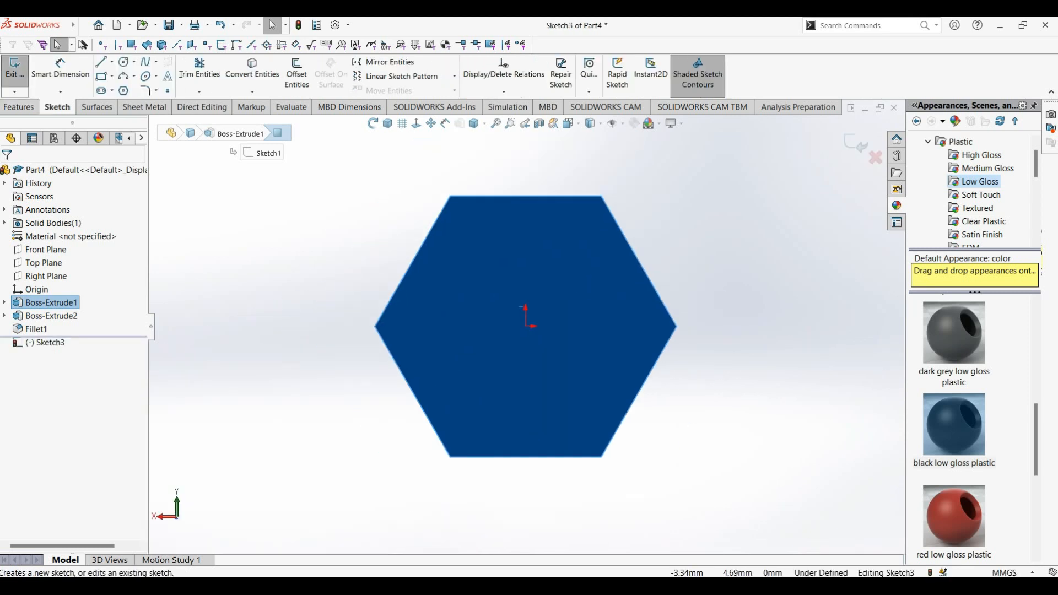
{"action": "left_click", "coordinate": [252, 69]}
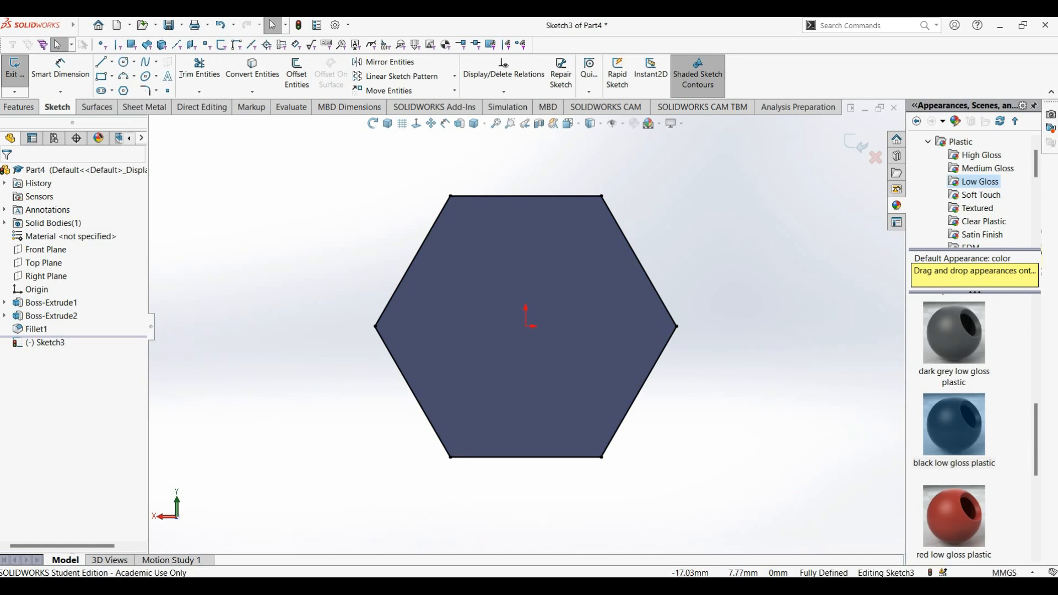
- Extrude the hexagon as a Blind boss 2.5 mm deep with a 20° outward draft, merged with the head
{"action": "left_click", "coordinate": [18, 107]}
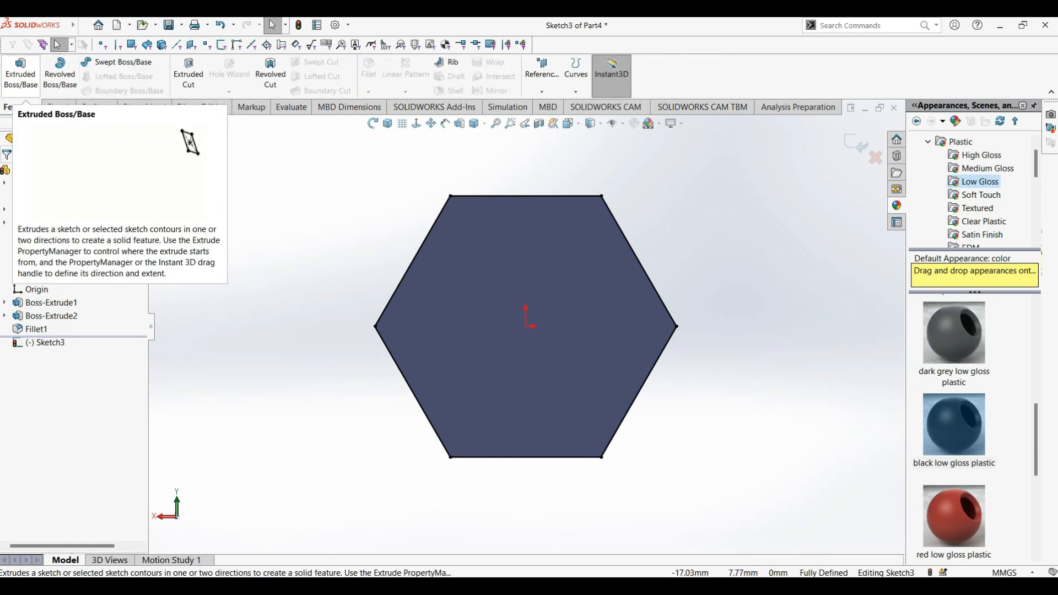
{"action": "left_click", "coordinate": [20, 72]}
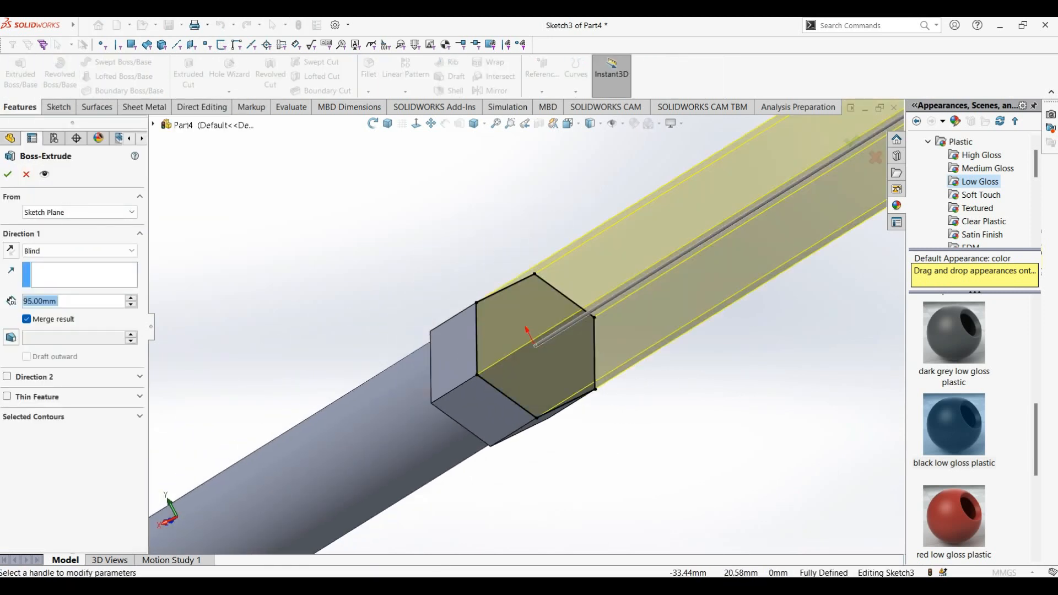
{"action": "left_click", "coordinate": [10, 337]}
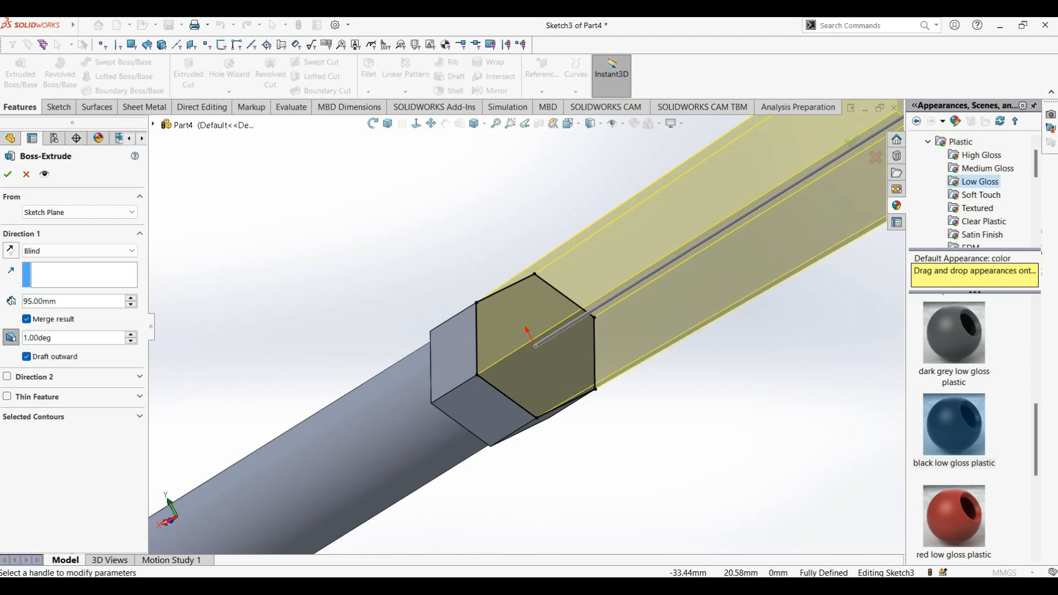
{"action": "double_click", "coordinate": [38, 338]}
{"action": "type", "text": "20"}
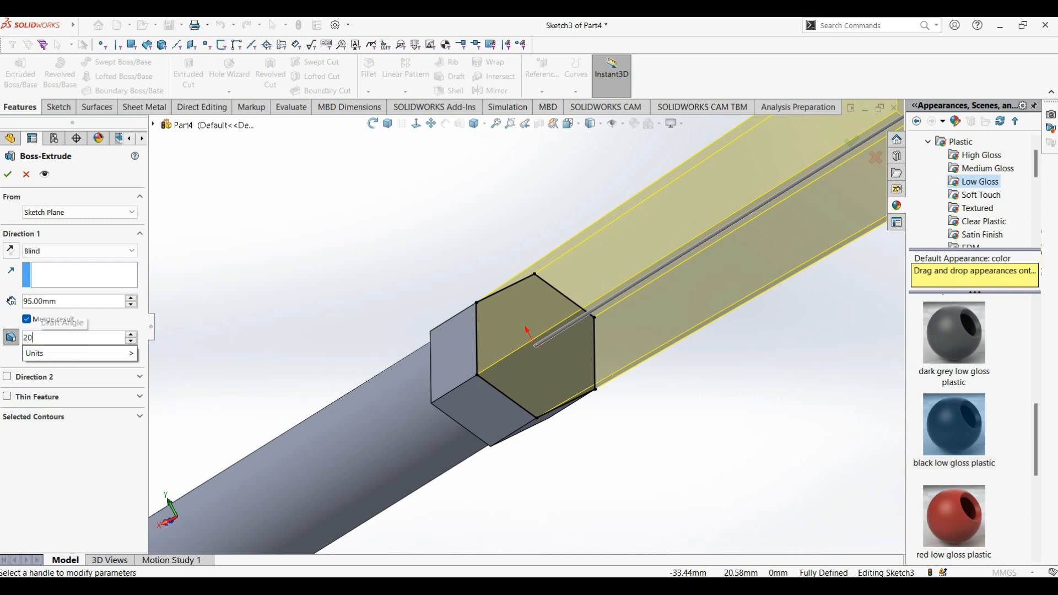
{"action": "key", "text": "Return"}
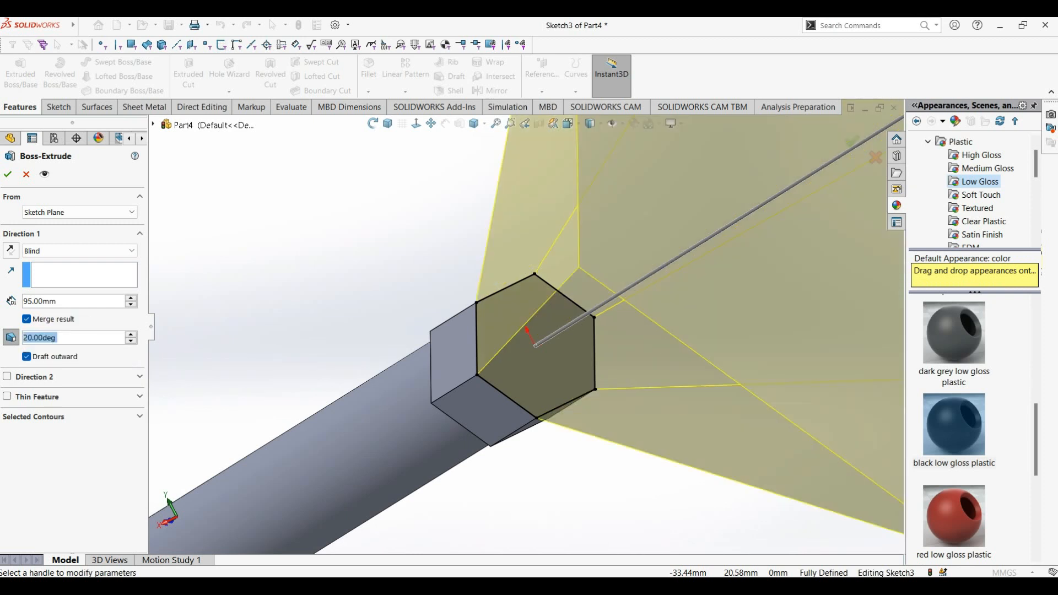
{"action": "double_click", "coordinate": [58, 302]}
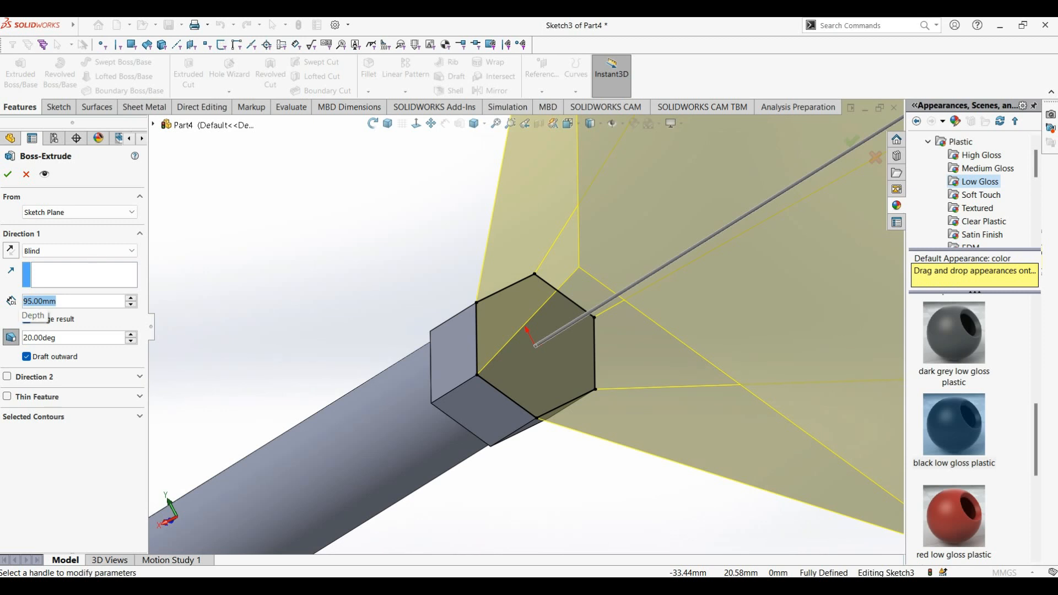
{"action": "type", "text": "2.5"}
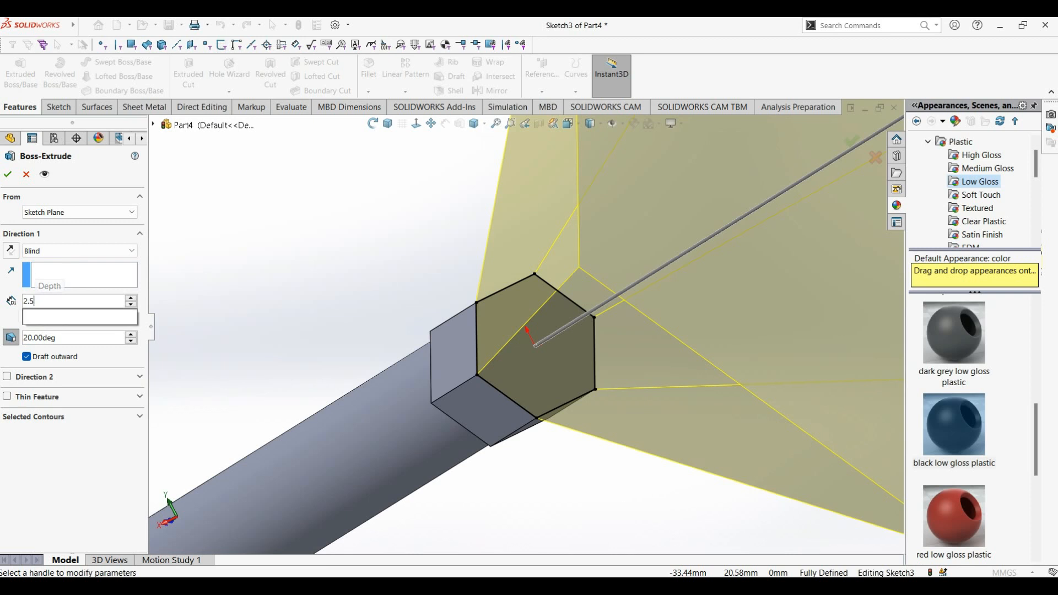
{"action": "key", "text": "Return"}
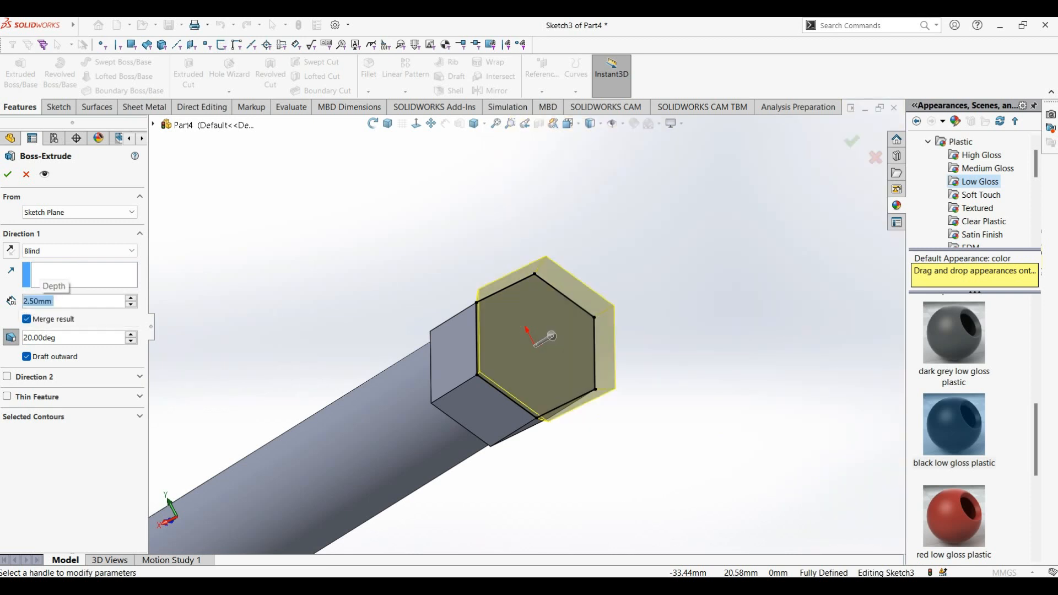
{"action": "left_click", "coordinate": [8, 175]}
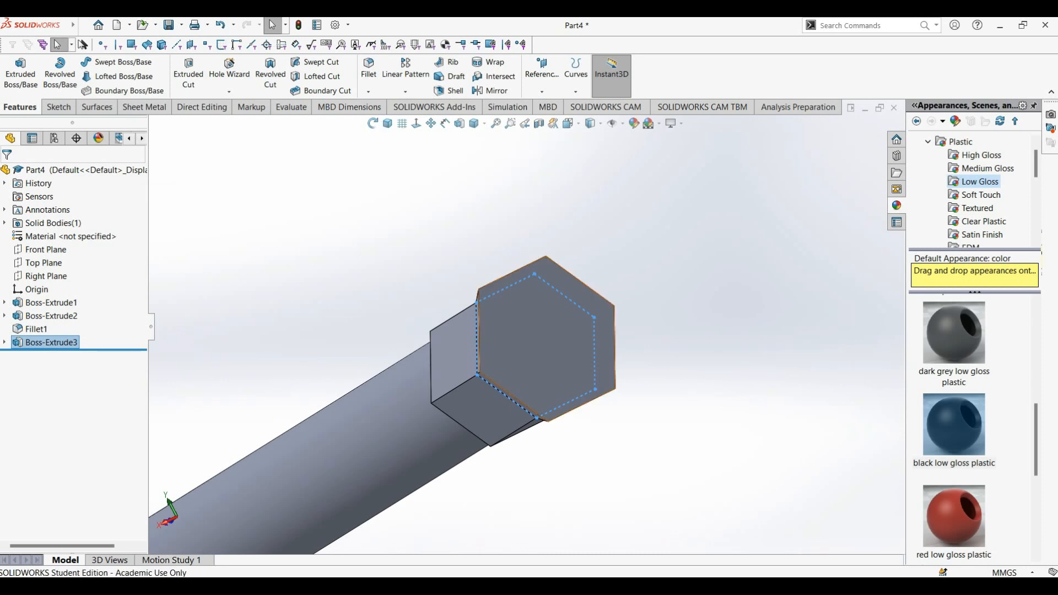
{"action": "key", "text": "Escape"}
- Sketch a circle of about 4.4 mm radius on the flared hexagonal end face, centred on the origin
{"action": "left_click", "coordinate": [568, 329]}
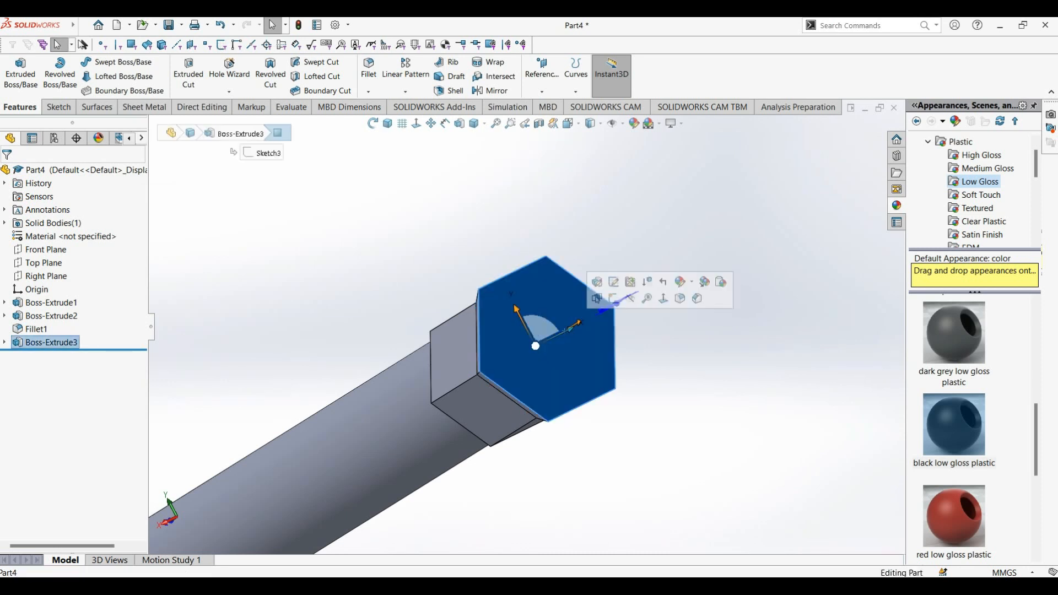
{"action": "left_click", "coordinate": [614, 298]}
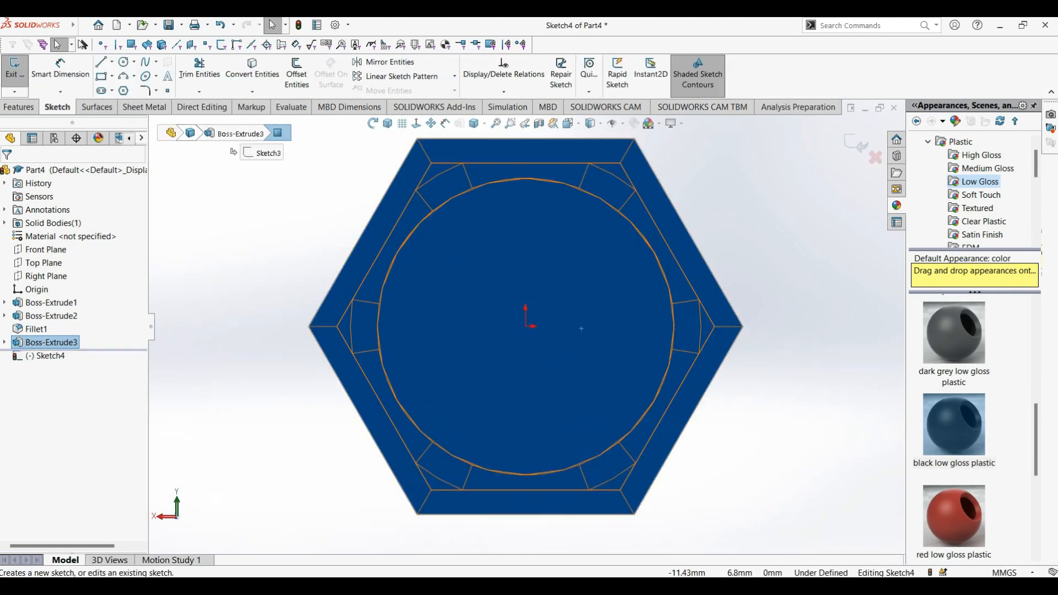
{"action": "left_click", "coordinate": [124, 62]}
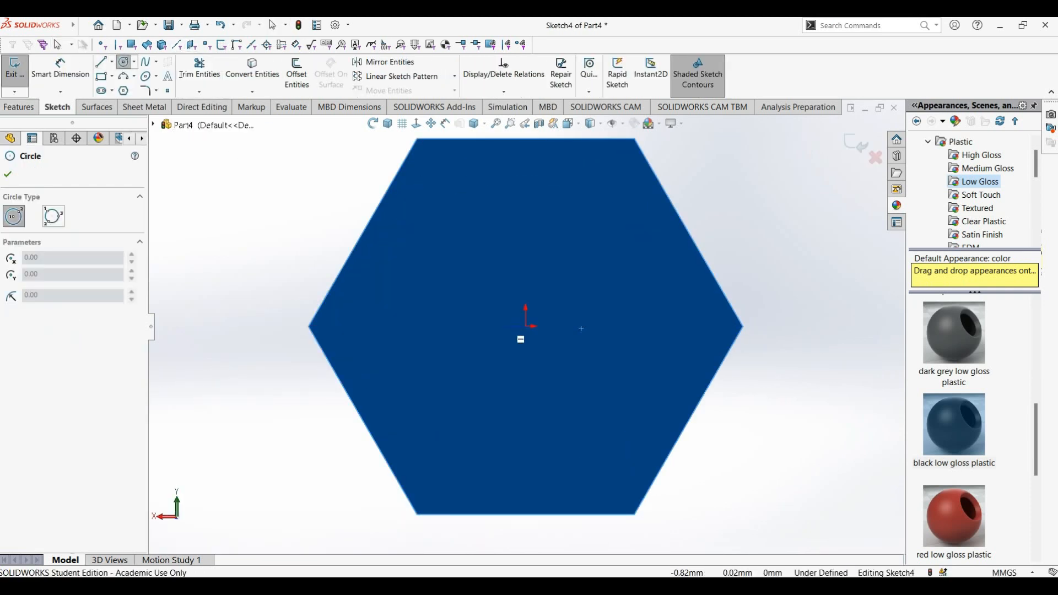
{"action": "left_click", "coordinate": [526, 326]}
{"action": "left_click", "coordinate": [632, 274]}
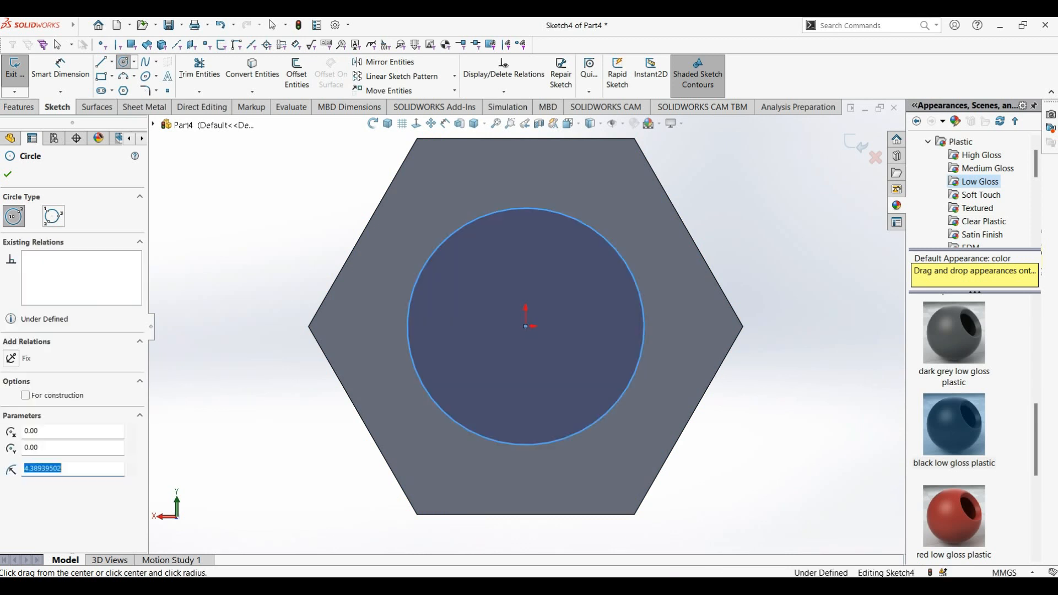
- Dimension the circle's diameter as 8 mm
{"action": "left_click", "coordinate": [60, 73]}
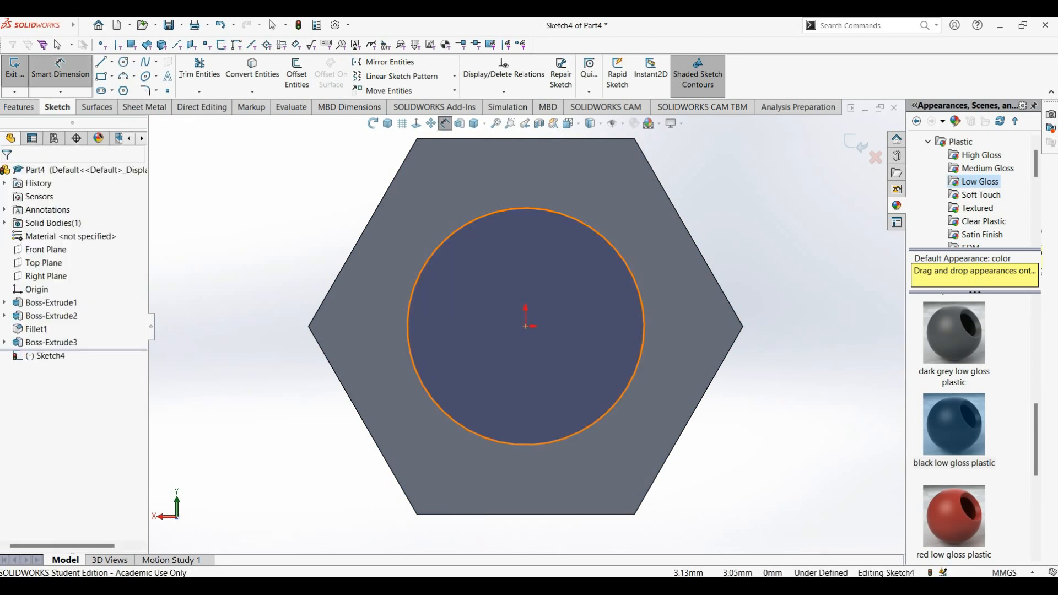
{"action": "left_click", "coordinate": [610, 243]}
{"action": "left_click", "coordinate": [772, 341]}
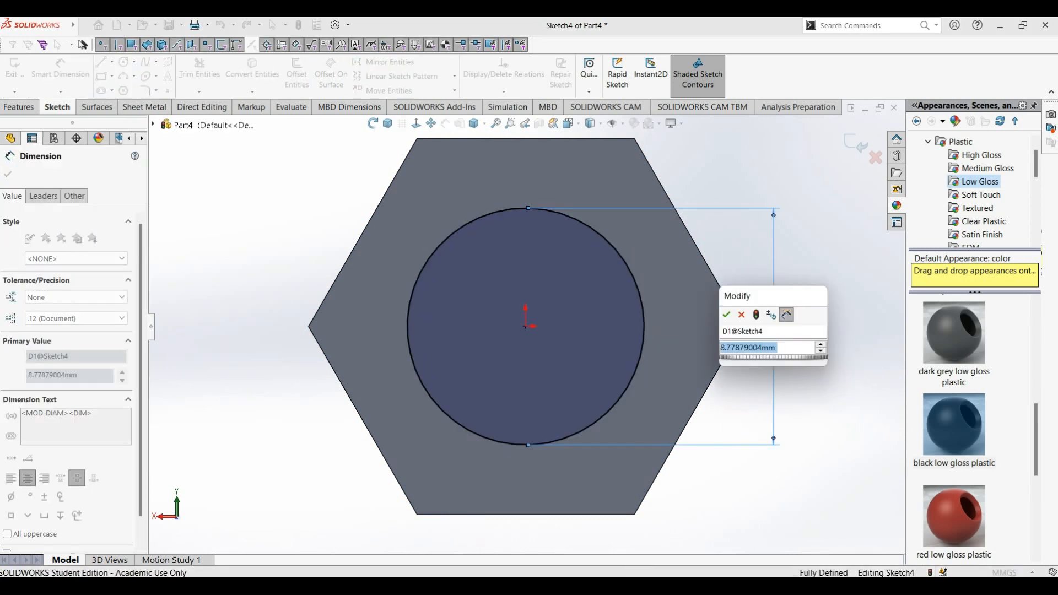
{"action": "type", "text": "8"}
{"action": "key", "text": "Return"}
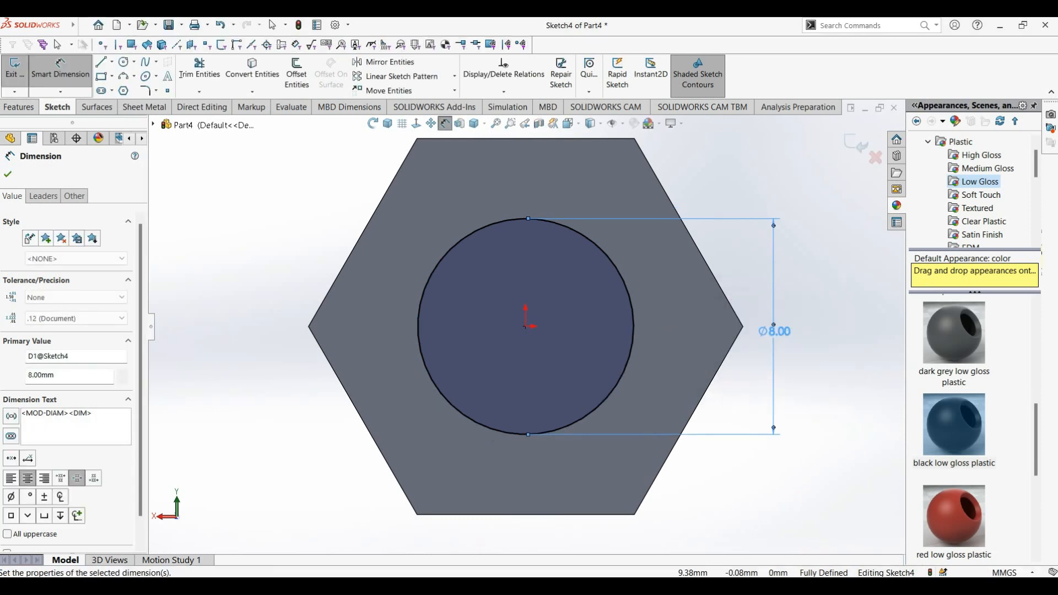
- Extrude the circle as a Blind boss 20 mm deep behind the hexagonal head, merged with the part
{"action": "left_click", "coordinate": [388, 123]}
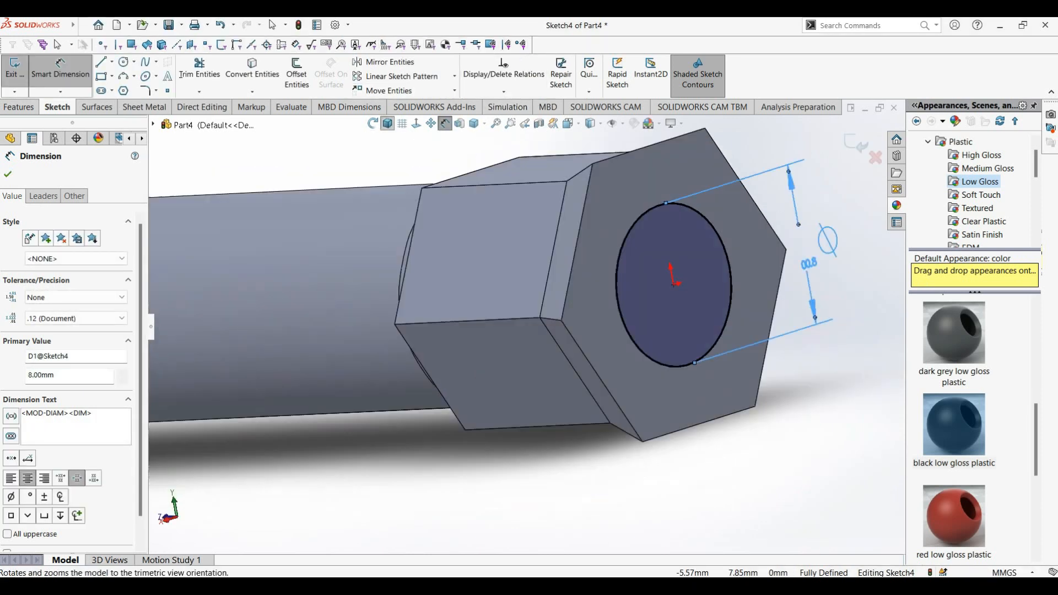
{"action": "left_click", "coordinate": [19, 107]}
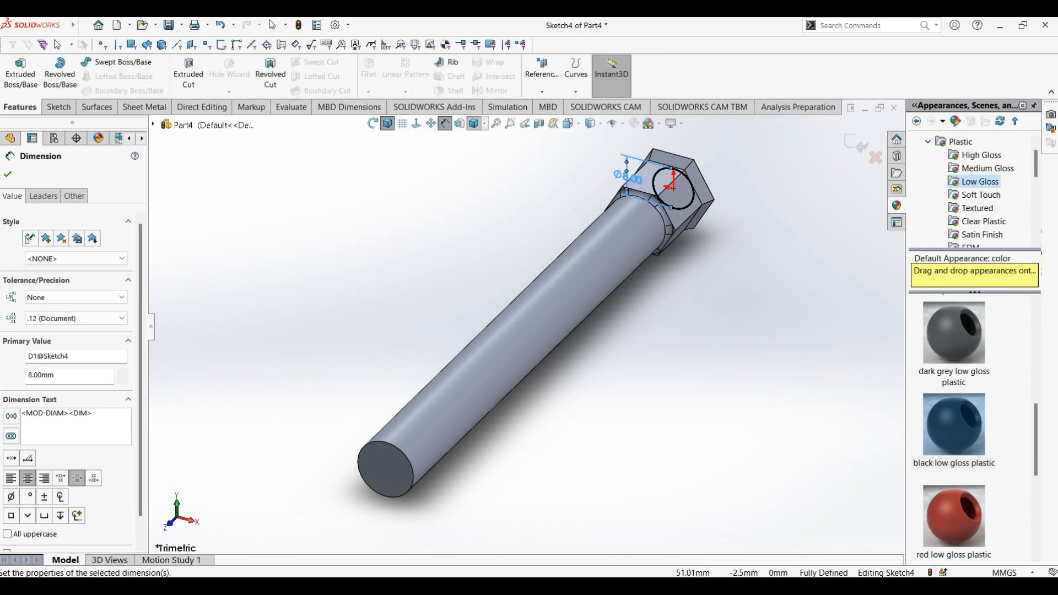
{"action": "left_click", "coordinate": [20, 73]}
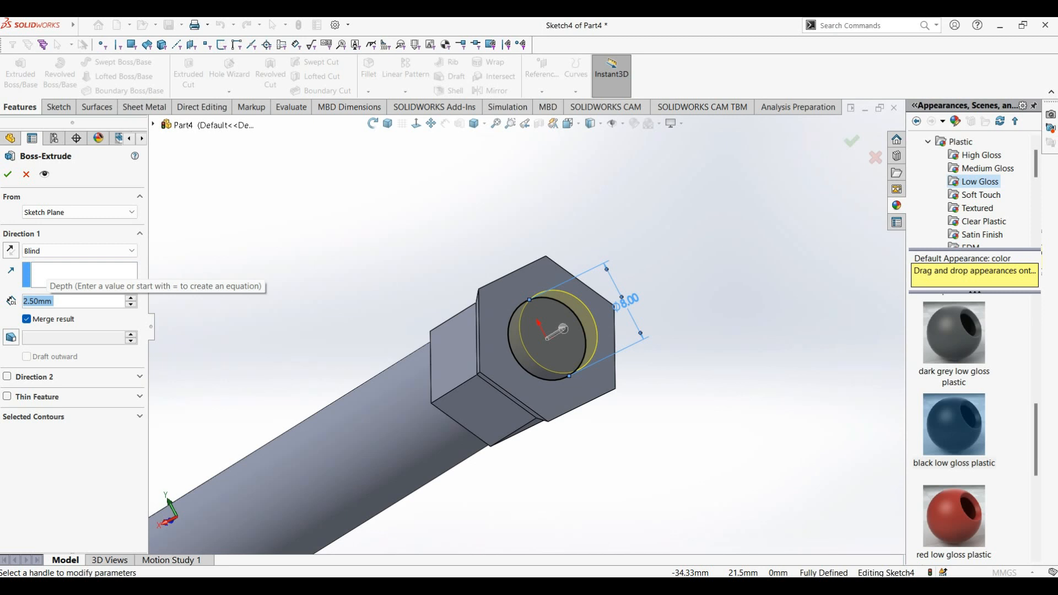
{"action": "type", "text": "20"}
{"action": "key", "text": "Return"}
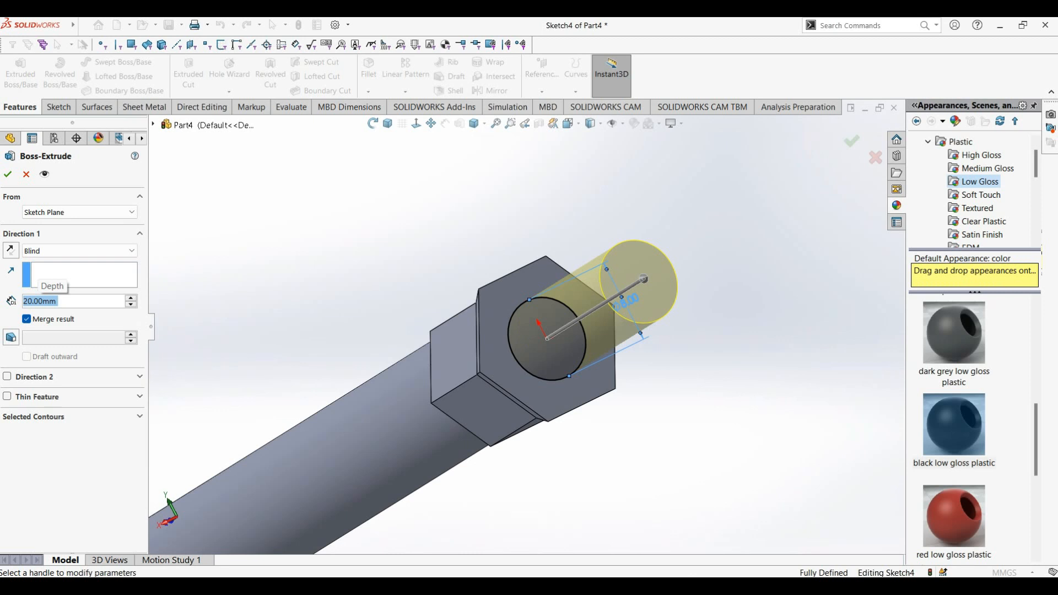
{"action": "left_click", "coordinate": [8, 174]}
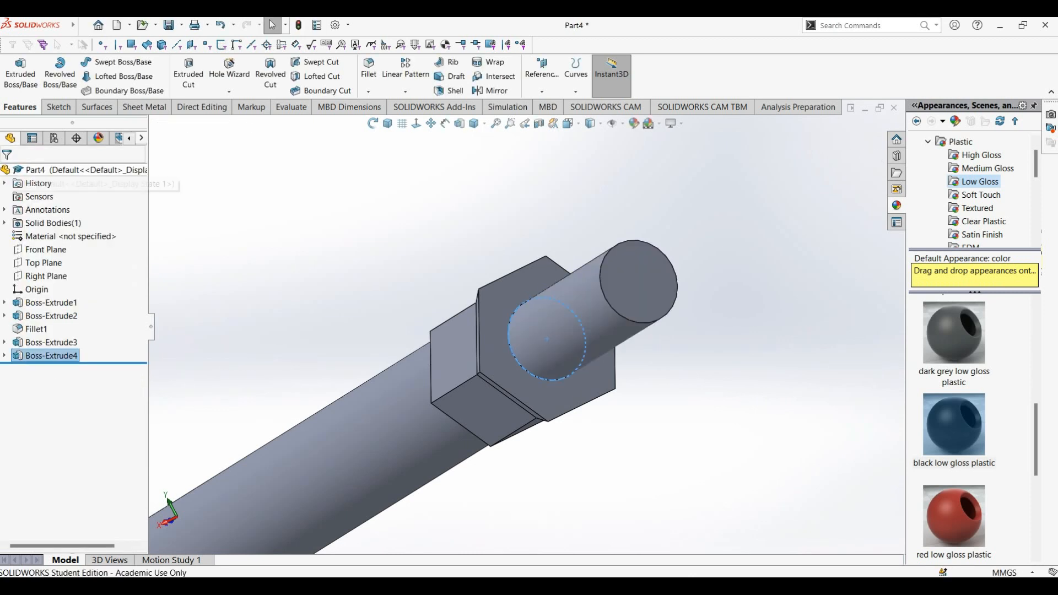
{"action": "key", "text": "Escape"}
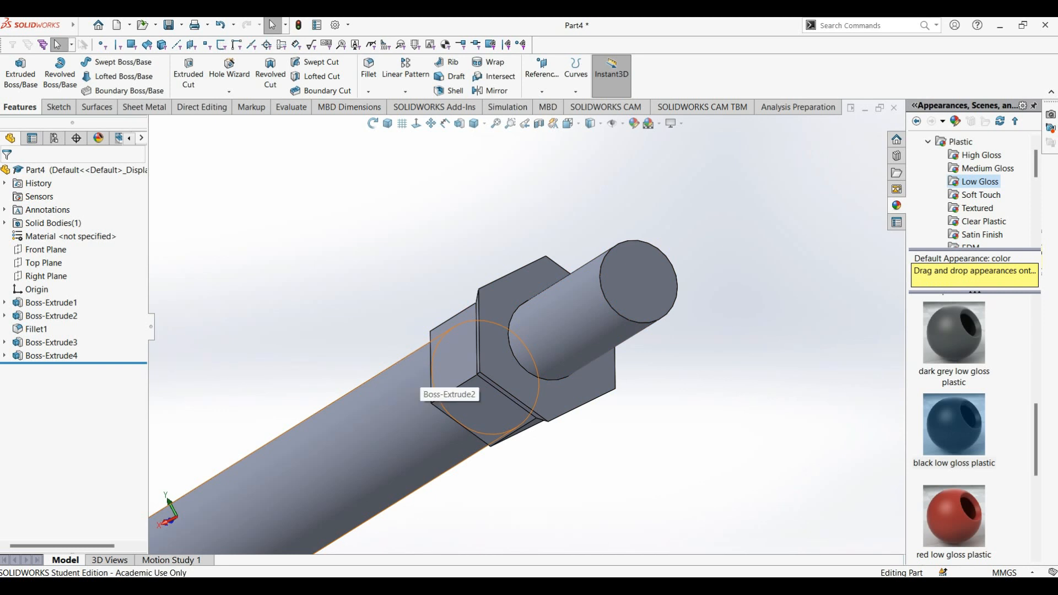
- Start a sketch on the Top Plane and draw a vertical centerline about 22 mm long along the shaft's axis, beginning just beyond its free end
{"action": "left_click", "coordinate": [387, 123]}
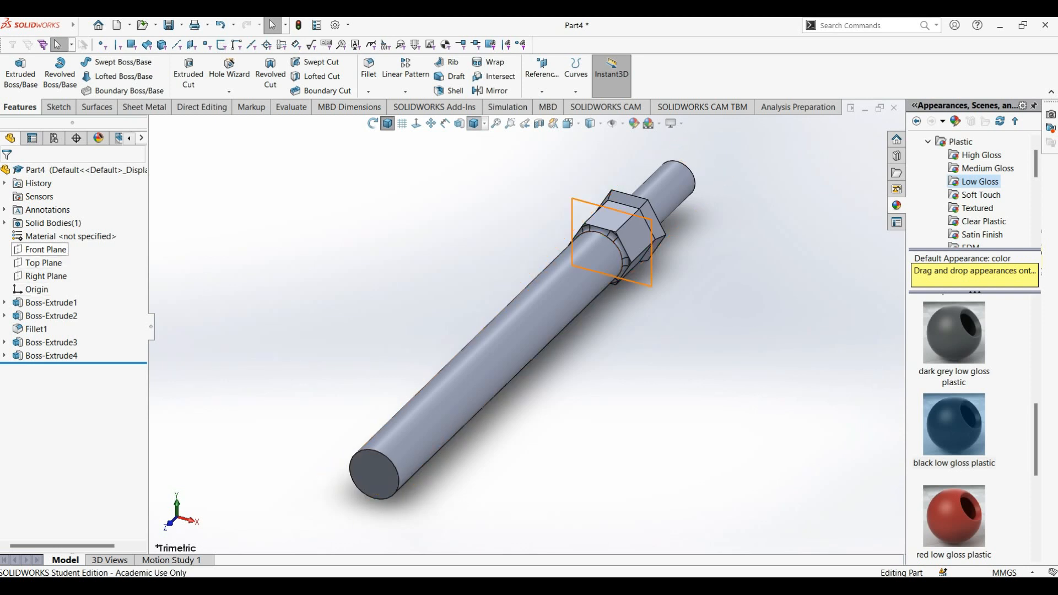
{"action": "left_click", "coordinate": [38, 263]}
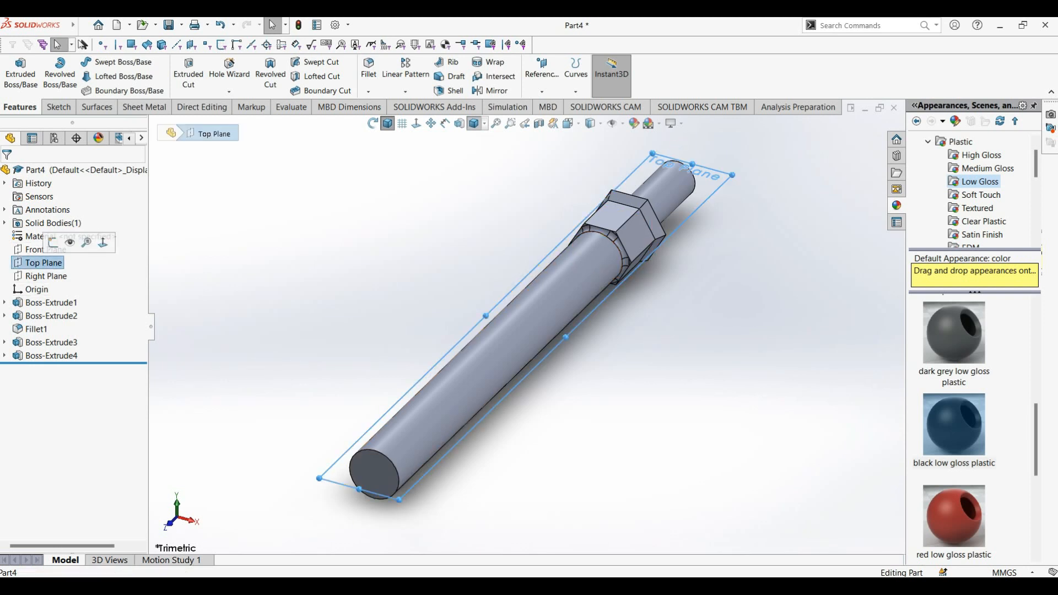
{"action": "left_click", "coordinate": [53, 243]}
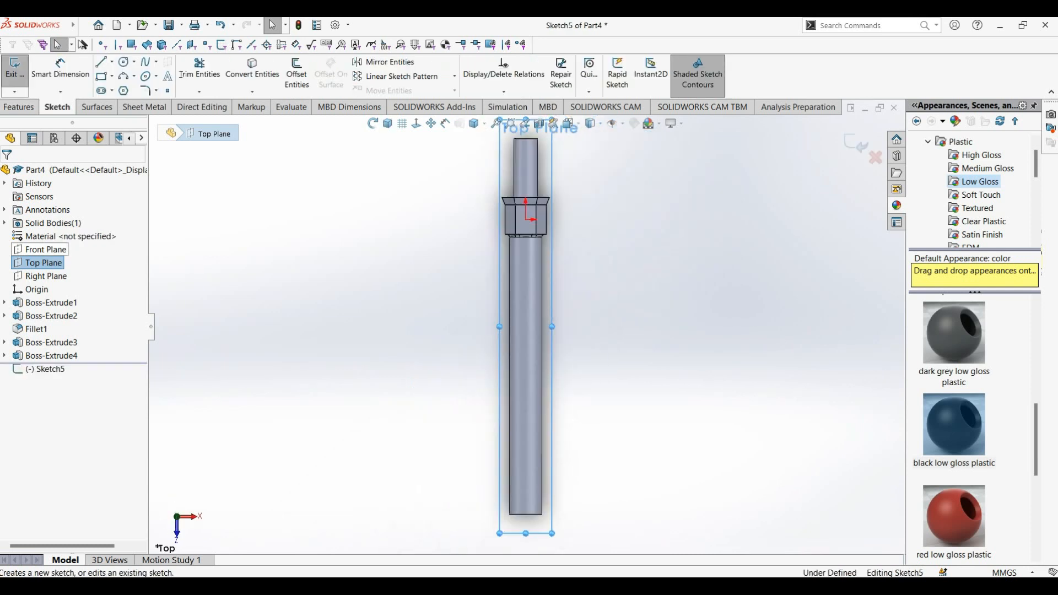
{"action": "left_click", "coordinate": [416, 124]}
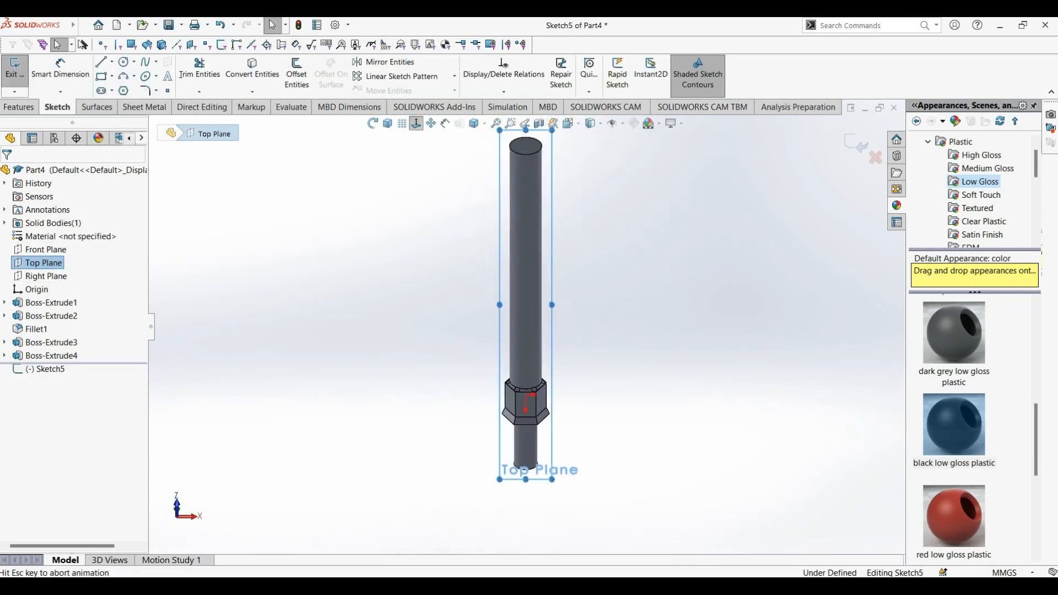
{"action": "scroll", "coordinate": [532, 248], "scroll_direction": "down", "scroll_amount": 1}
{"action": "scroll", "coordinate": [544, 280], "scroll_direction": "down", "scroll_amount": 3}
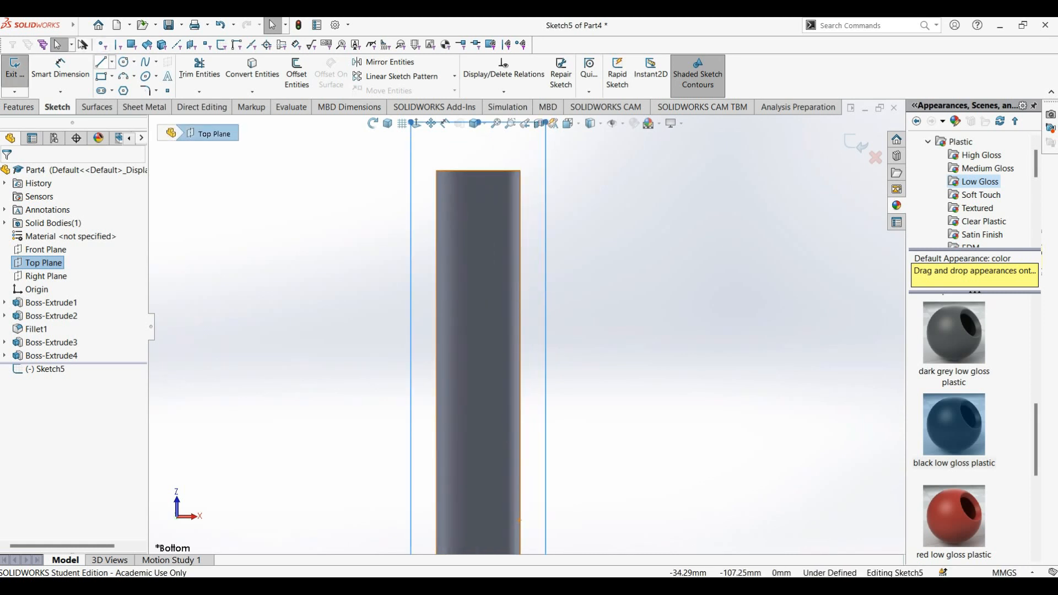
{"action": "left_click", "coordinate": [112, 62]}
{"action": "left_click", "coordinate": [127, 87]}
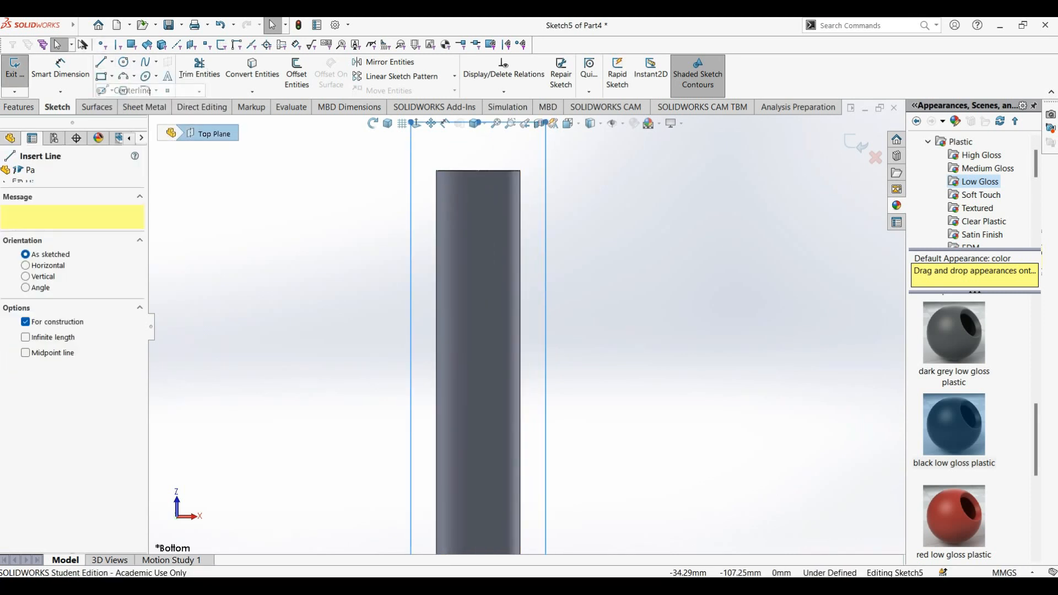
{"action": "left_click", "coordinate": [477, 141]}
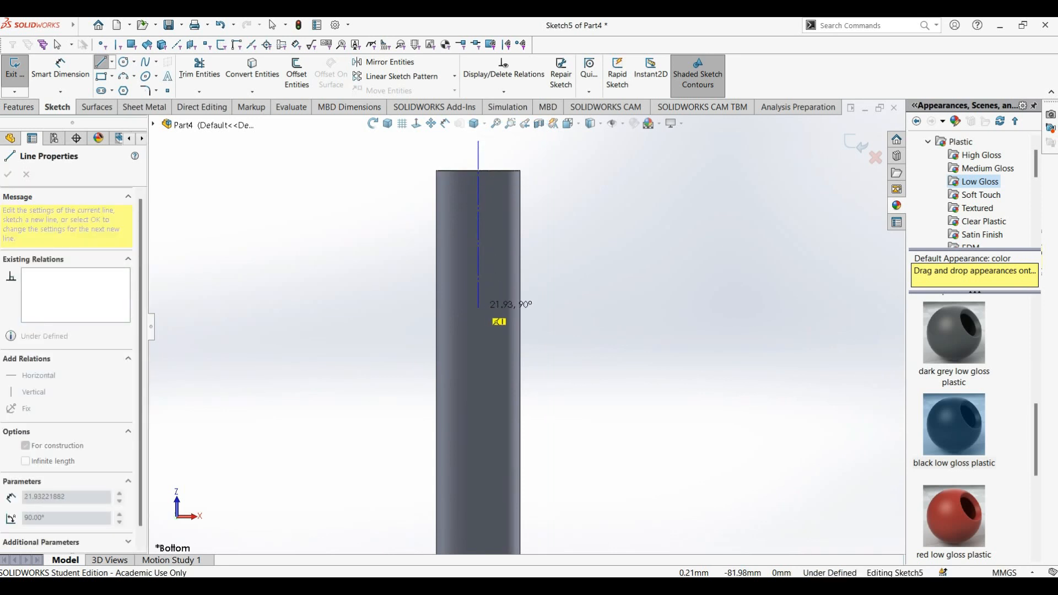
{"action": "left_click", "coordinate": [478, 307]}
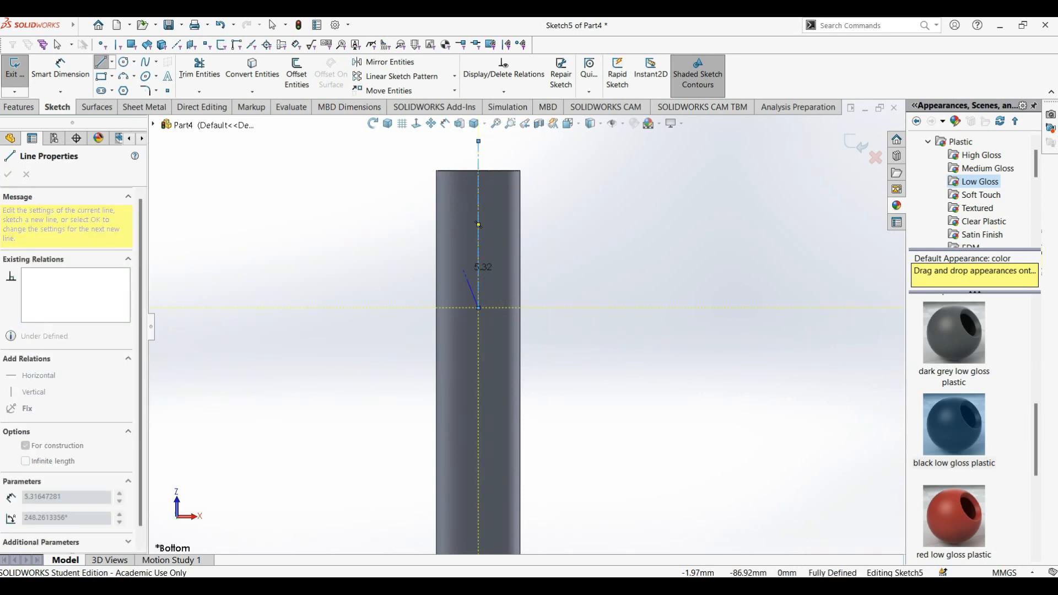
{"action": "key", "text": "Escape"}
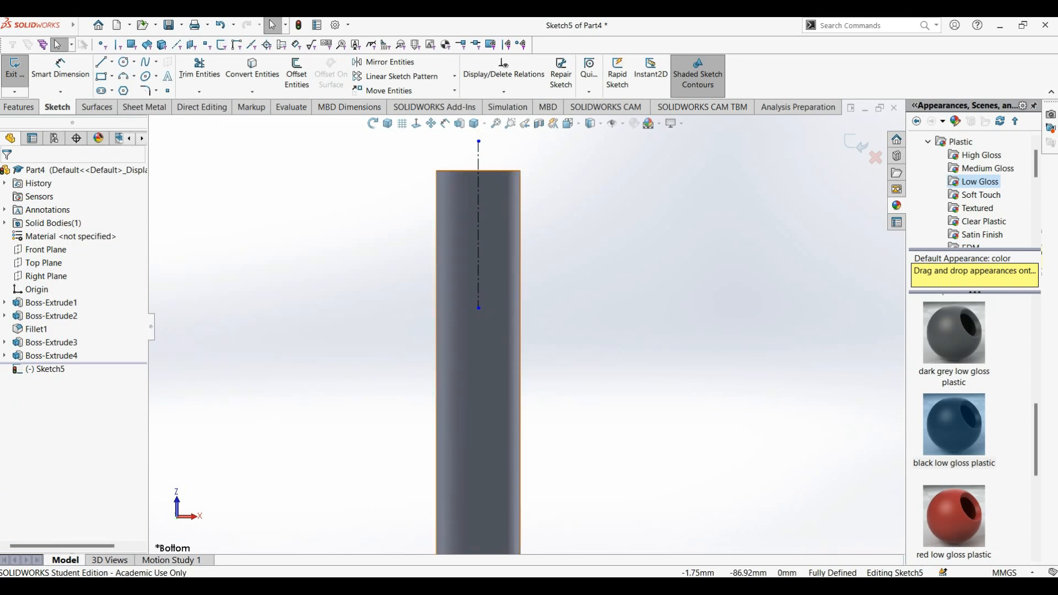
- Sketch a closed triangle about 4 mm wide and 17.4 mm long in the left corner of the shaft's free end
{"action": "left_click", "coordinate": [101, 62]}
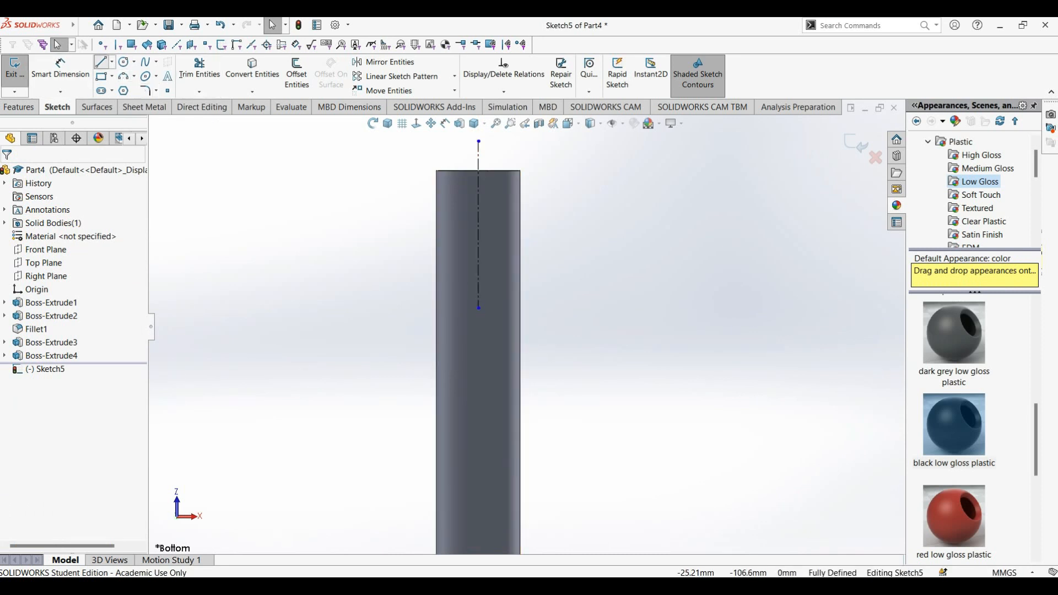
{"action": "left_click", "coordinate": [468, 172]}
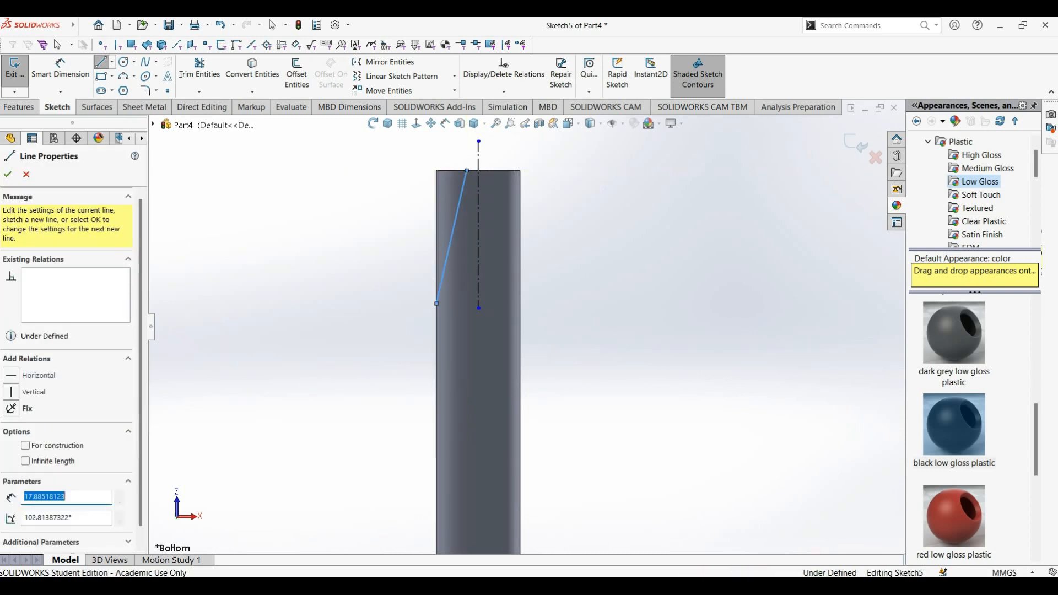
{"action": "left_click", "coordinate": [437, 304]}
{"action": "left_click", "coordinate": [436, 171]}
{"action": "left_click", "coordinate": [467, 171]}
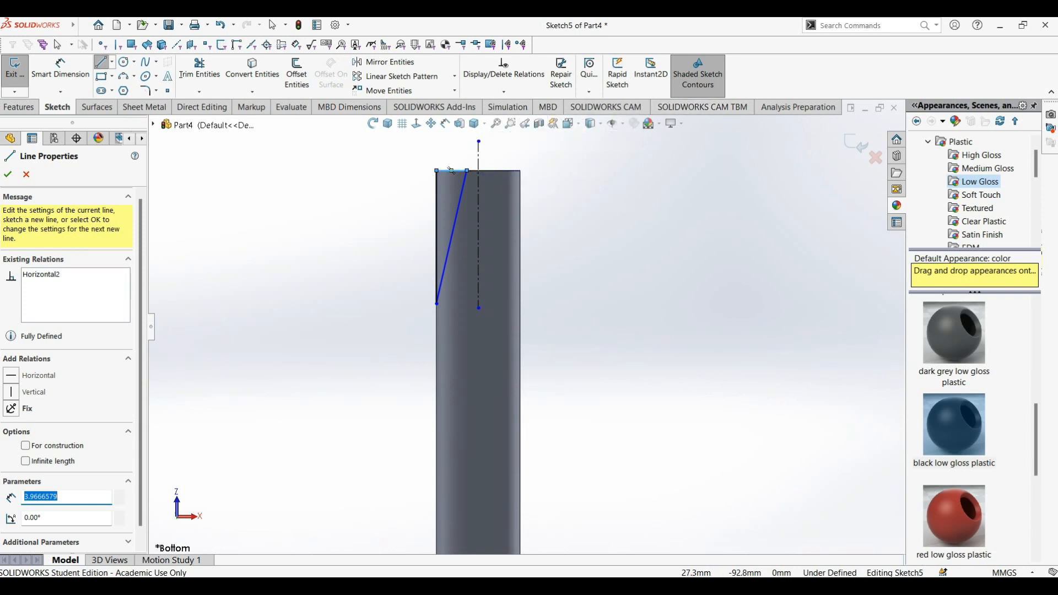
{"action": "key", "text": "Escape"}
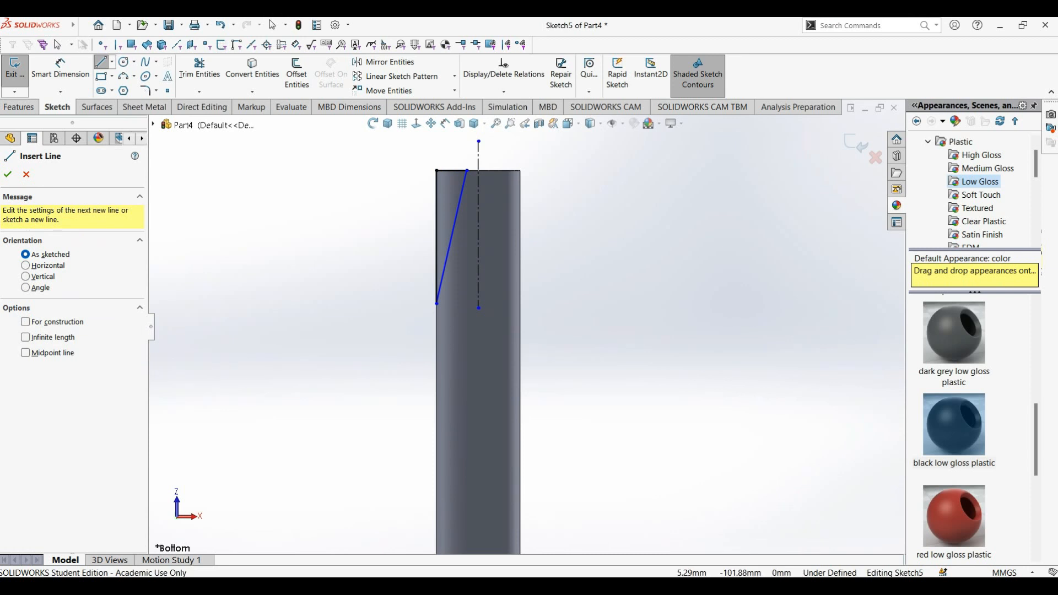
- Sketch a matching triangle about 4 mm wide and 18 mm long in the right corner of the shaft's free end
{"action": "left_click", "coordinate": [520, 170]}
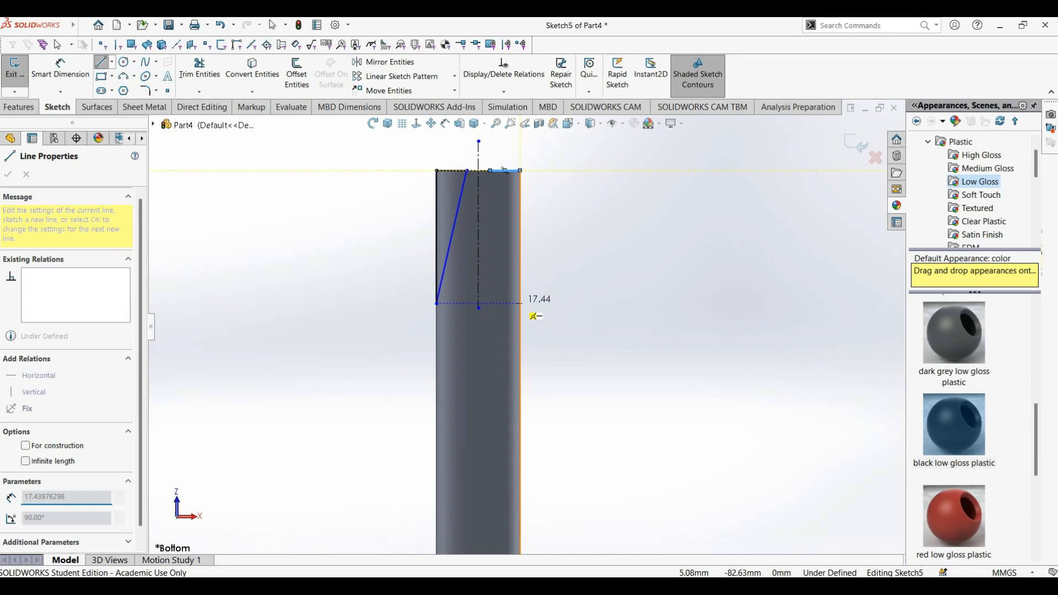
{"action": "left_click", "coordinate": [521, 308]}
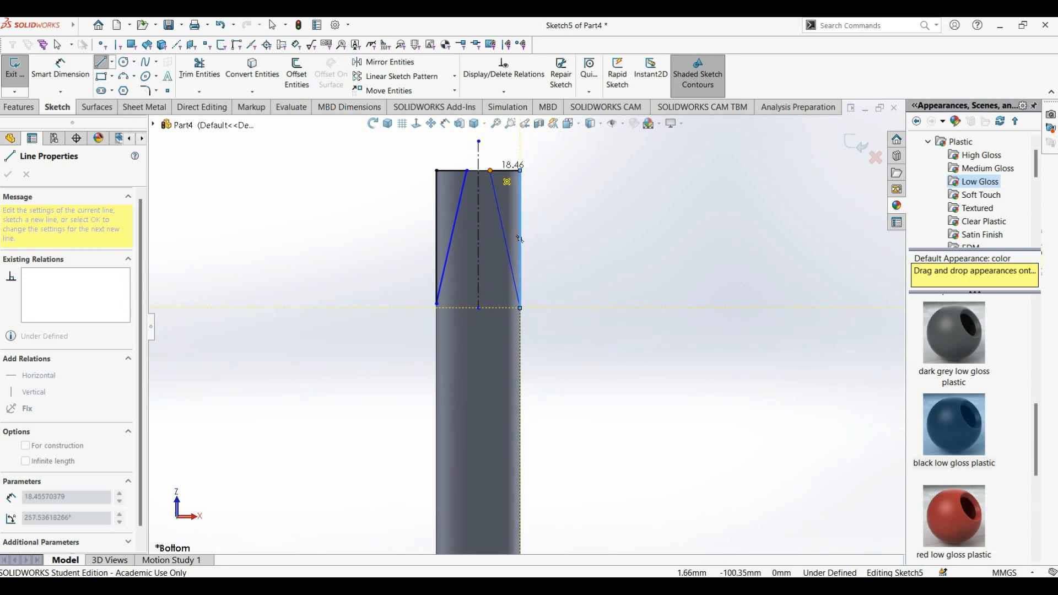
{"action": "left_click", "coordinate": [490, 170]}
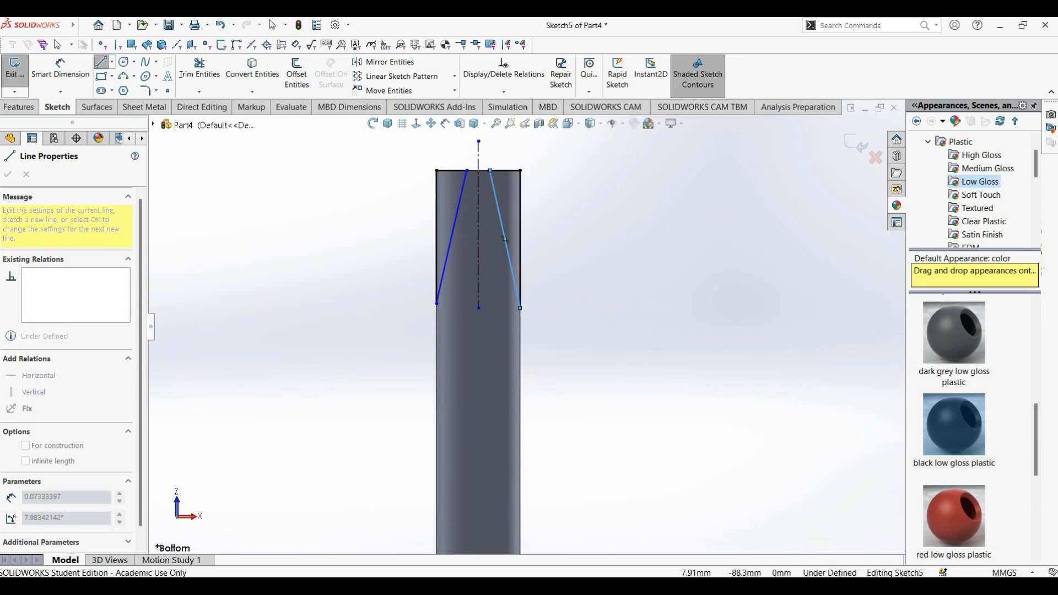
{"action": "key", "text": "Escape"}
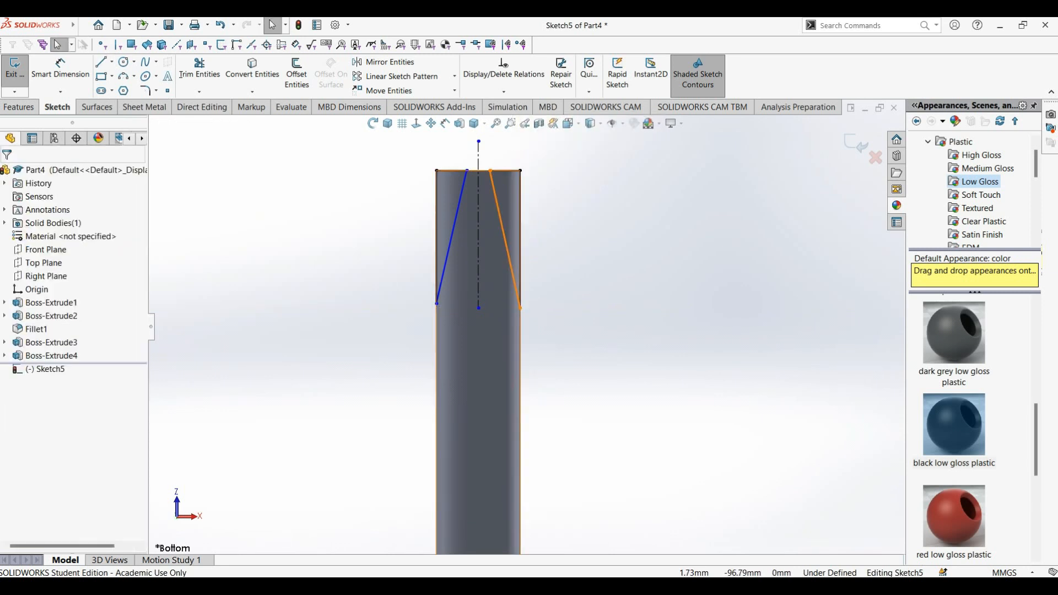
- Dimension the gap between the two slanted lines' ends on the shaft's end edge as 2 mm
{"action": "scroll", "coordinate": [478, 165], "scroll_direction": "down", "scroll_amount": 3}
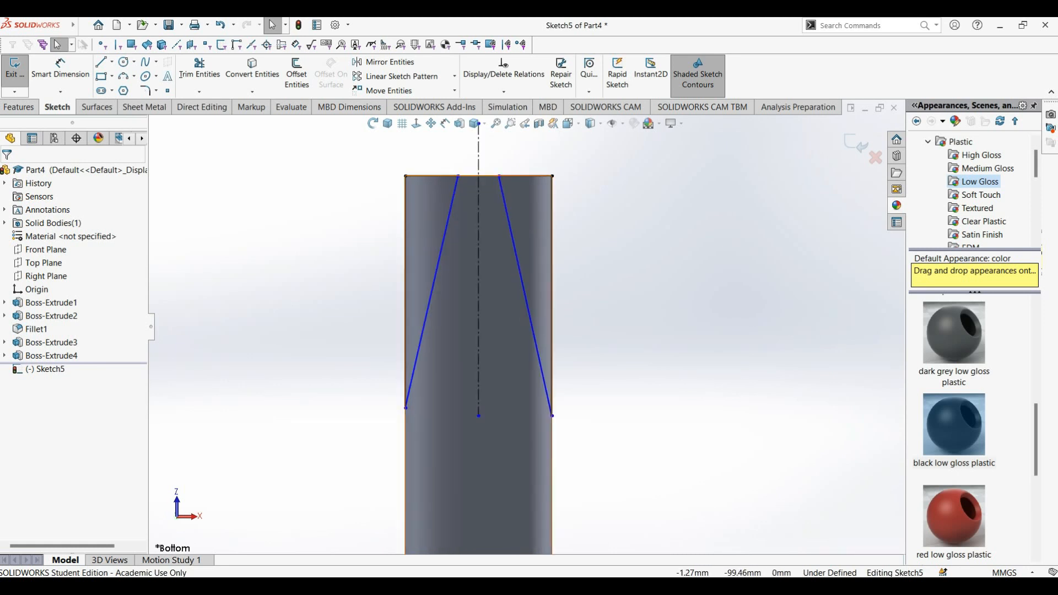
{"action": "left_click", "coordinate": [60, 69]}
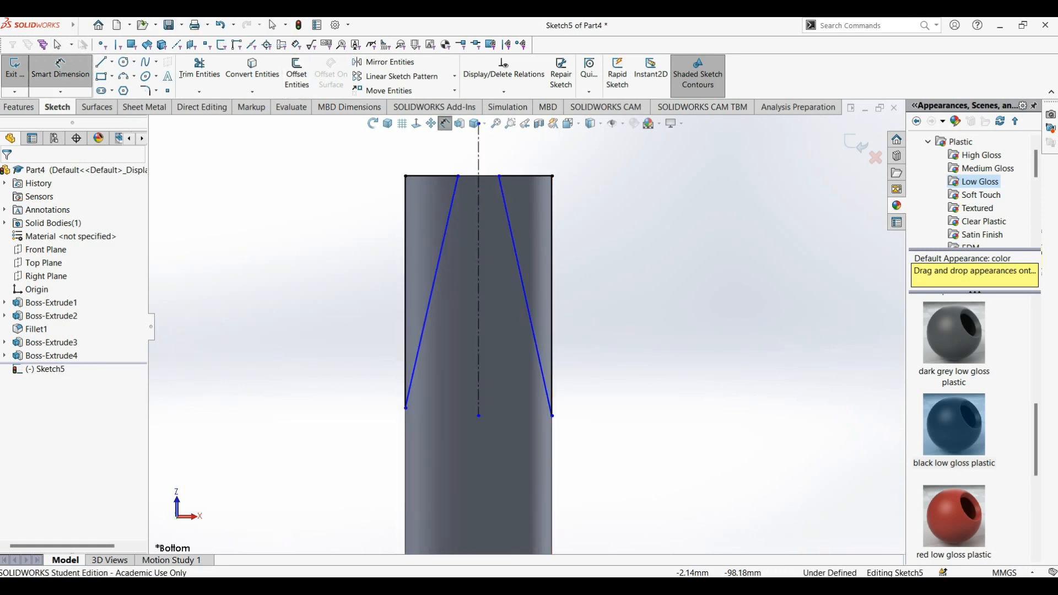
{"action": "left_click", "coordinate": [458, 177]}
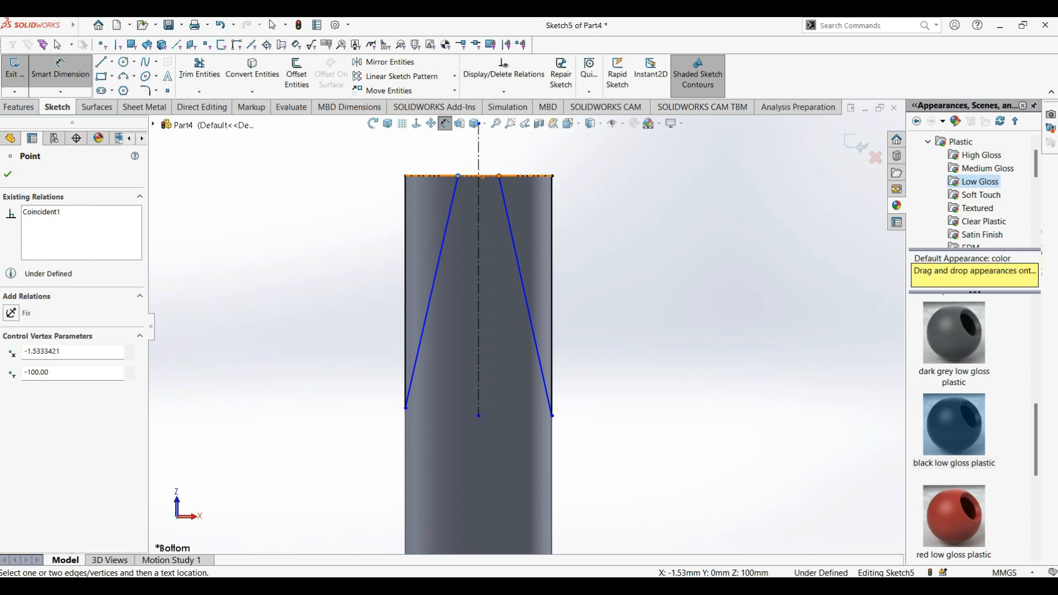
{"action": "left_click", "coordinate": [499, 177]}
{"action": "left_click", "coordinate": [480, 145]}
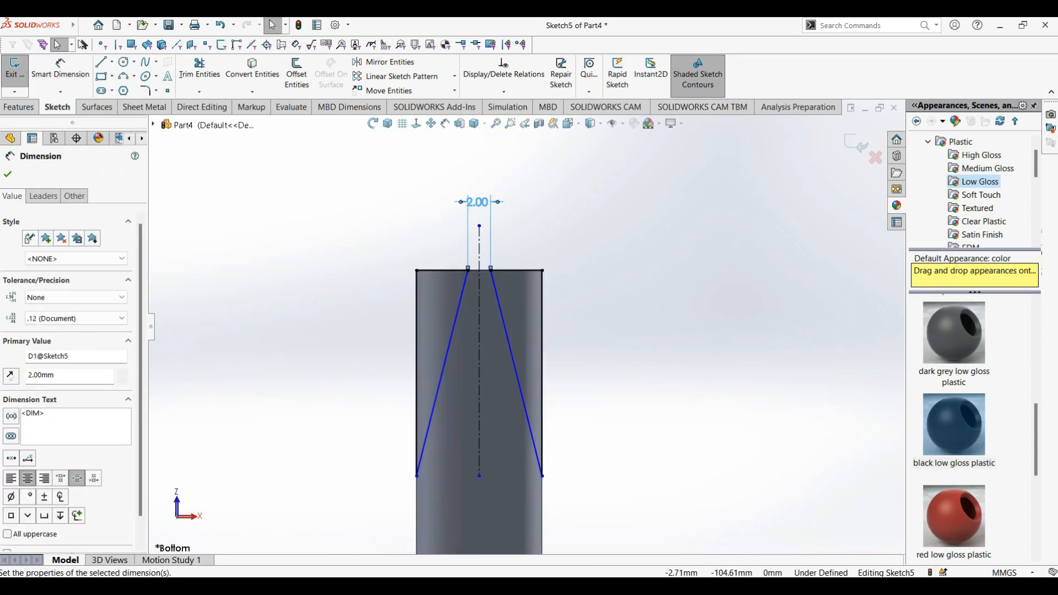
- Apply an Equal relation between the outer vertical sides of the two triangles
{"action": "scroll", "coordinate": [487, 288], "scroll_direction": "down", "scroll_amount": 2}
{"action": "scroll", "coordinate": [525, 331], "scroll_direction": "up", "scroll_amount": 3}
{"action": "scroll", "coordinate": [557, 411], "scroll_direction": "down", "scroll_amount": 2}
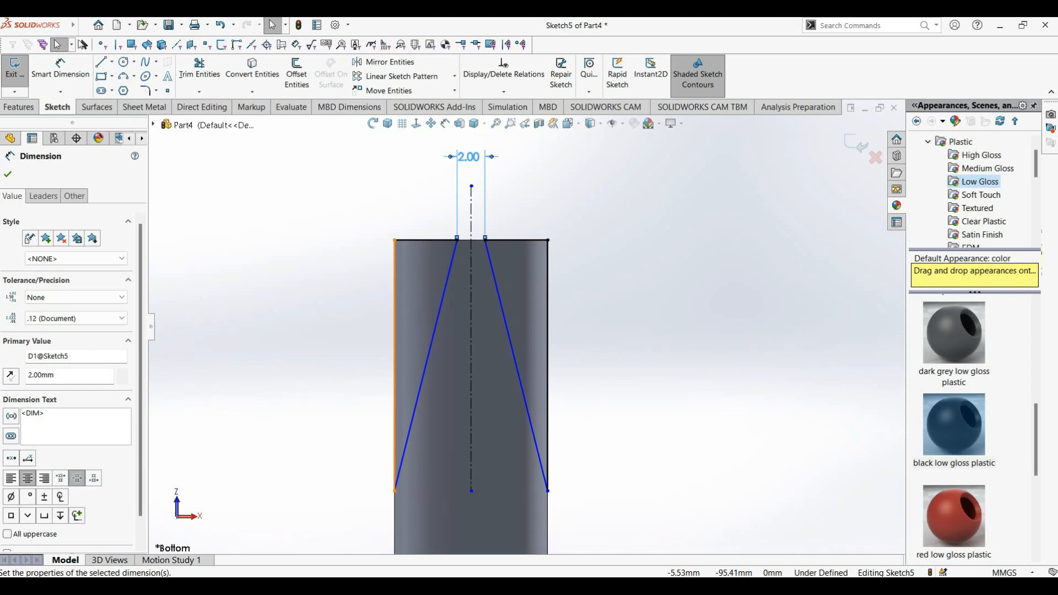
{"action": "left_click", "coordinate": [394, 365]}
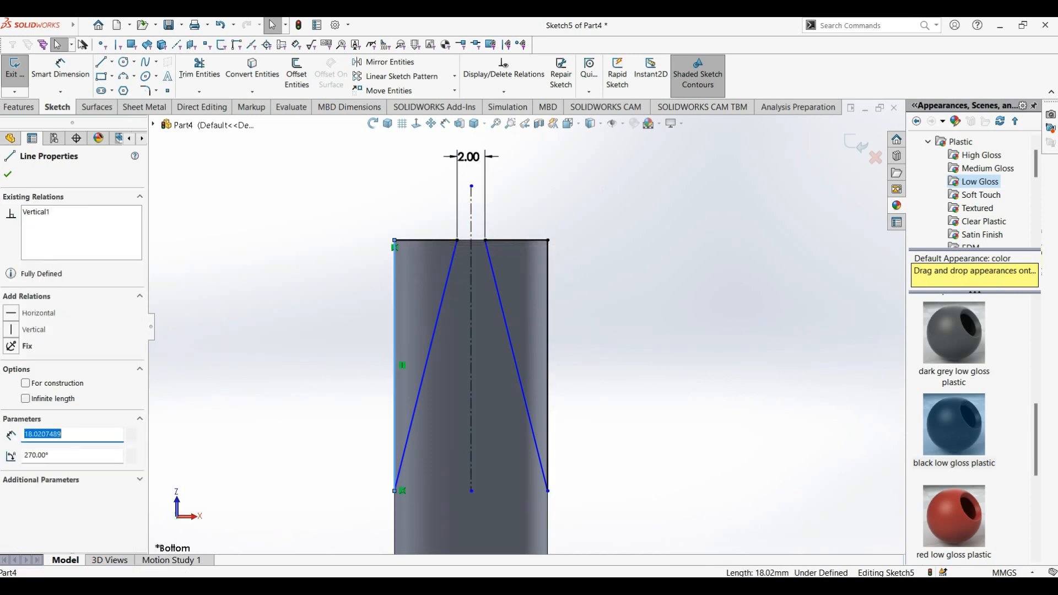
{"action": "left_click", "coordinate": [548, 359], "text": "ctrl"}
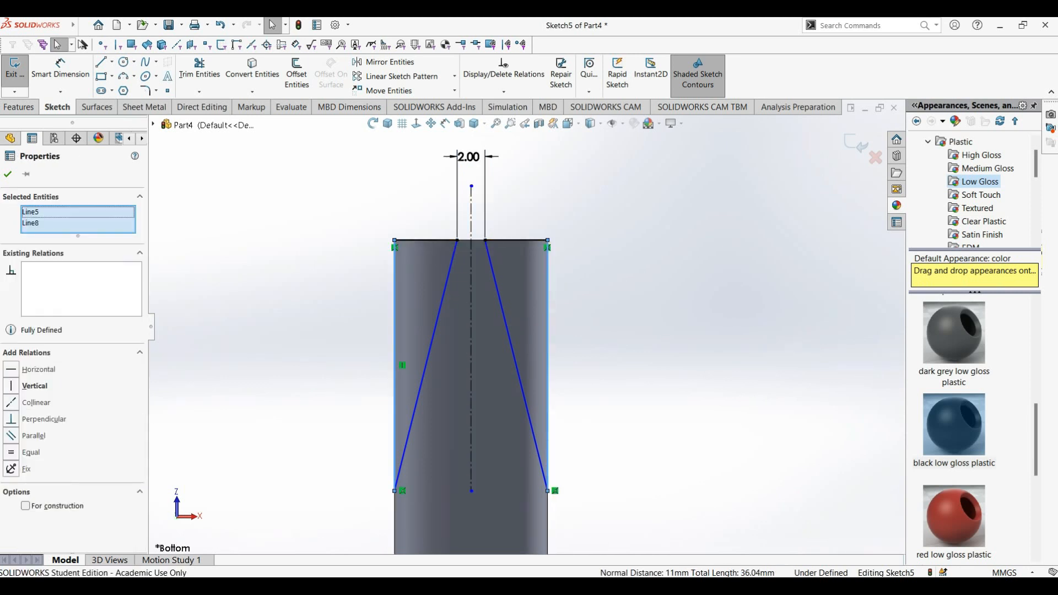
{"action": "left_click", "coordinate": [12, 452]}
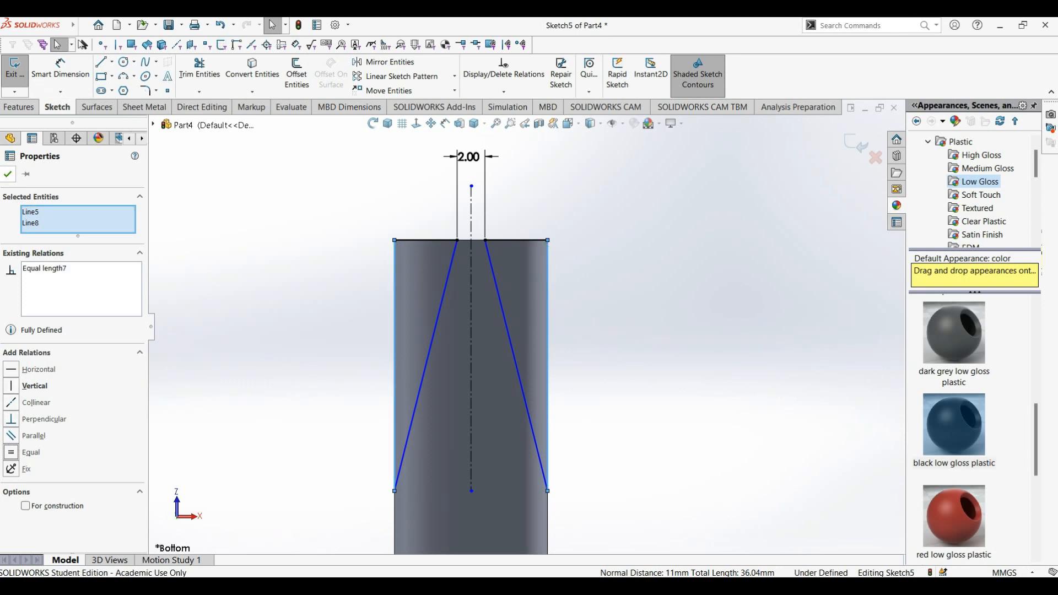
{"action": "left_click", "coordinate": [8, 174]}
- Dimension the left triangle's outer vertical side as 15 mm
{"action": "left_click", "coordinate": [60, 69]}
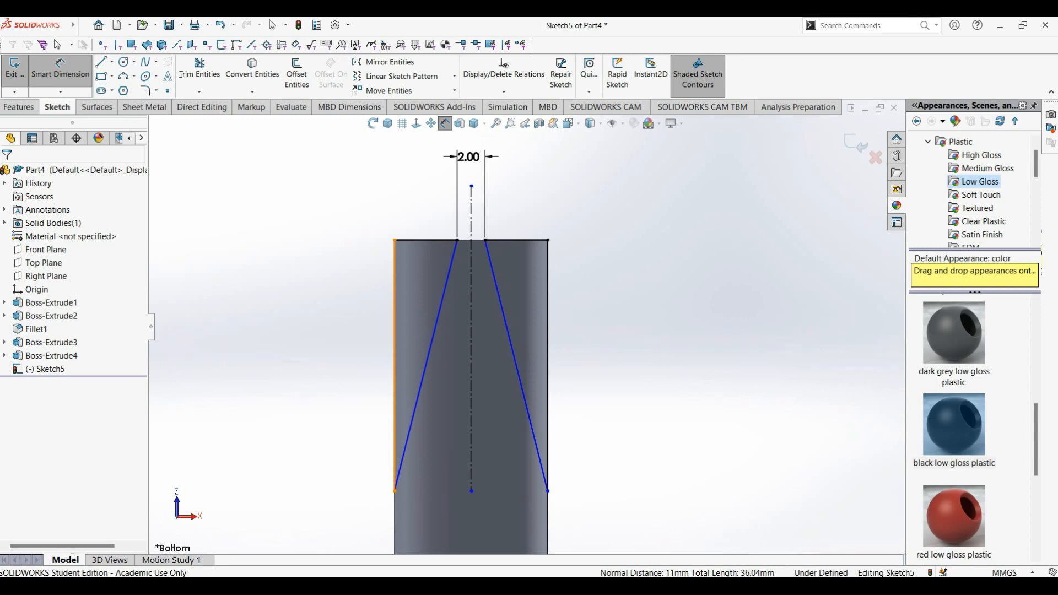
{"action": "left_click", "coordinate": [394, 365]}
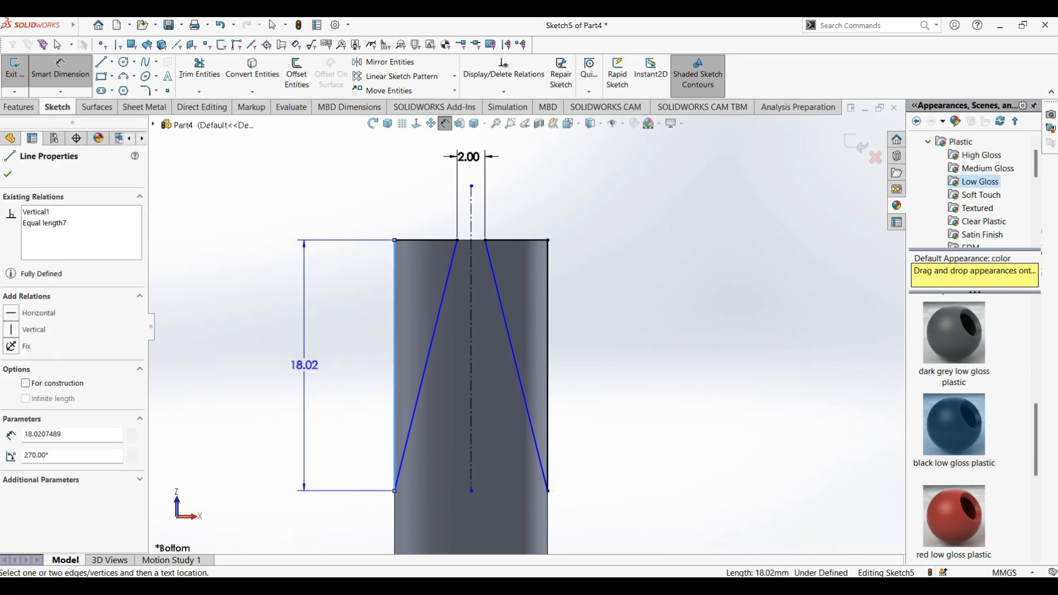
{"action": "left_click", "coordinate": [302, 366]}
{"action": "type", "text": "15"}
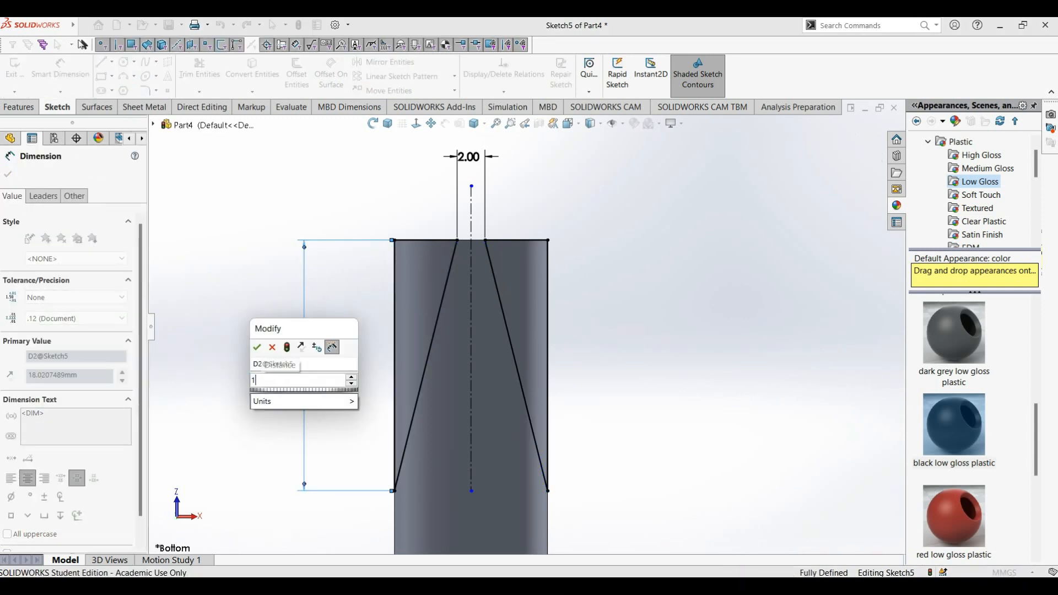
{"action": "key", "text": "Return"}
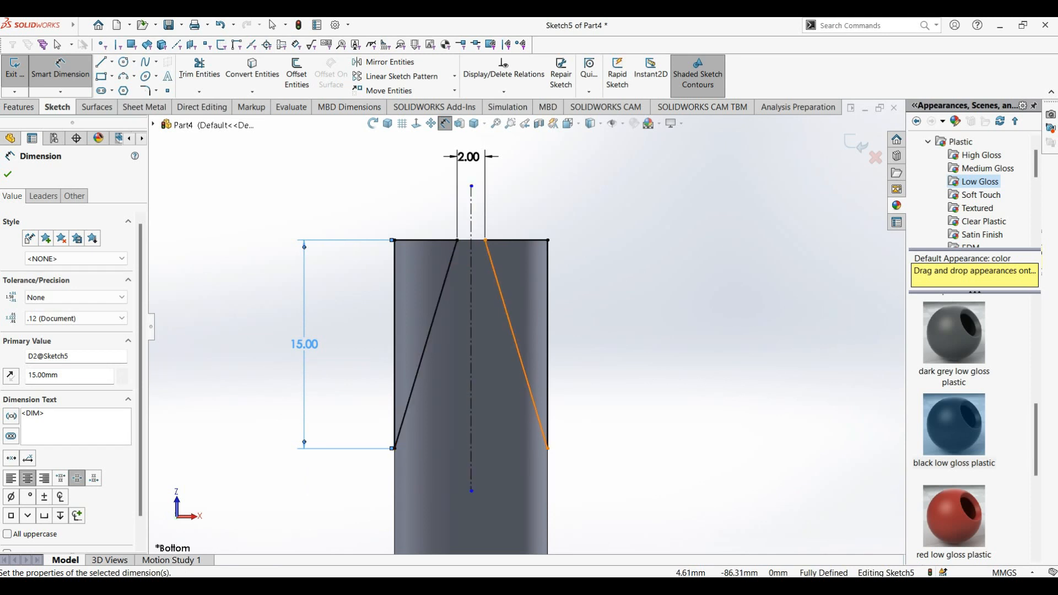
{"action": "scroll", "coordinate": [516, 494], "scroll_direction": "down", "scroll_amount": 2}
{"action": "scroll", "coordinate": [490, 490], "scroll_direction": "up", "scroll_amount": 2}
{"action": "scroll", "coordinate": [469, 203], "scroll_direction": "down", "scroll_amount": 3}
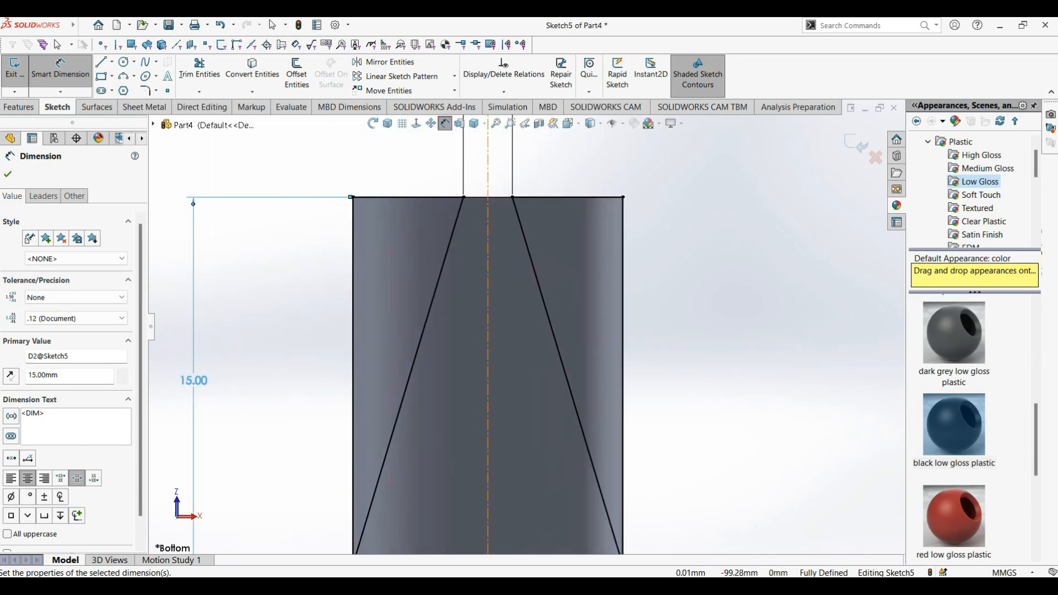
{"action": "scroll", "coordinate": [477, 204], "scroll_direction": "up", "scroll_amount": 2}
{"action": "scroll", "coordinate": [474, 205], "scroll_direction": "down", "scroll_amount": 2}
{"action": "scroll", "coordinate": [474, 206], "scroll_direction": "up", "scroll_amount": 3}
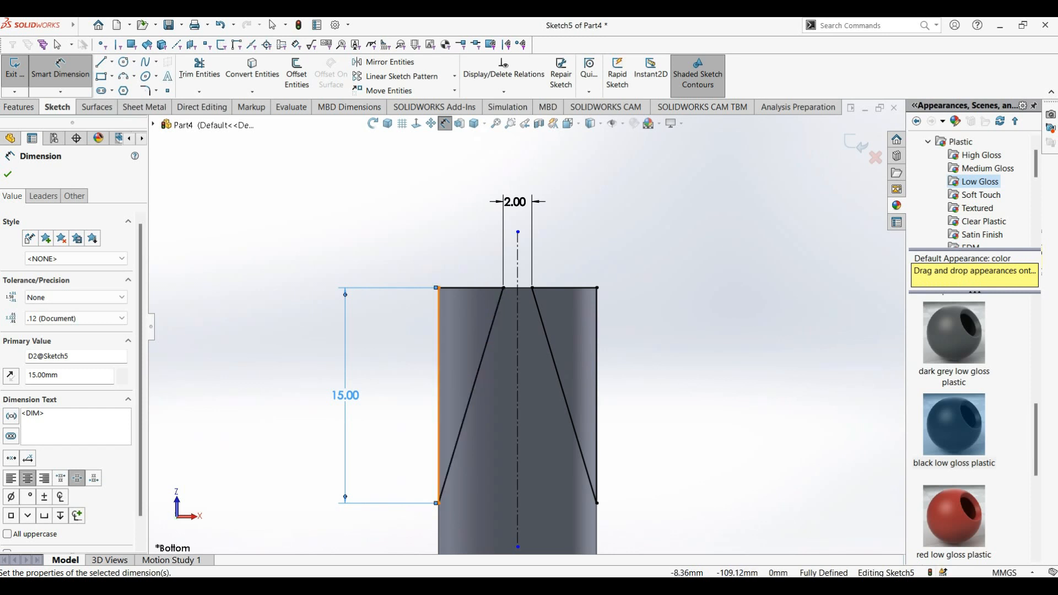
- Cut both triangles out of the shaft with an Extruded Cut set to Through All - Both, leaving a flat blade tip
{"action": "left_click", "coordinate": [387, 123]}
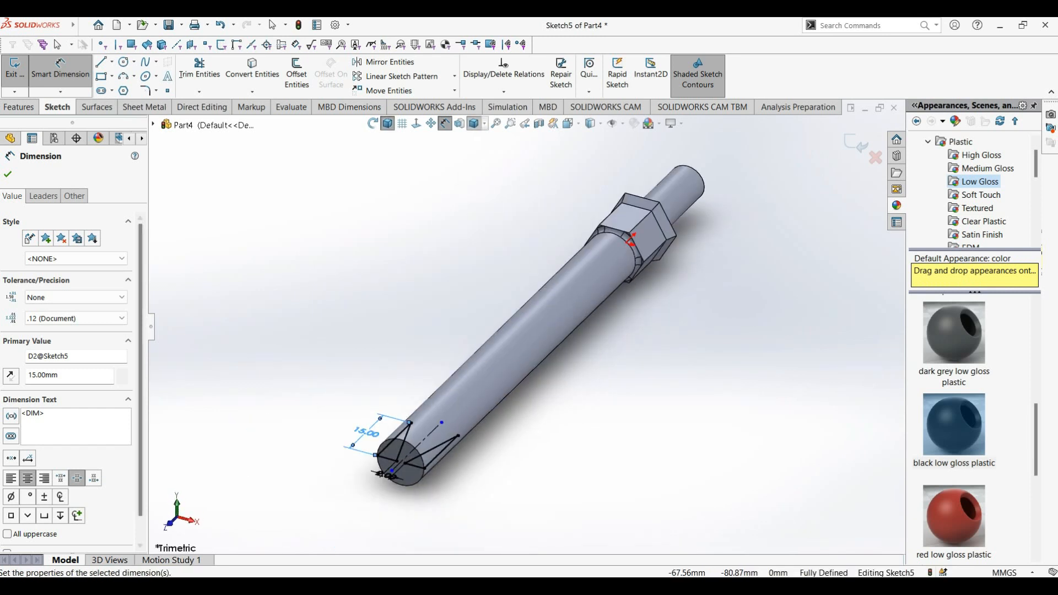
{"action": "left_click", "coordinate": [20, 107]}
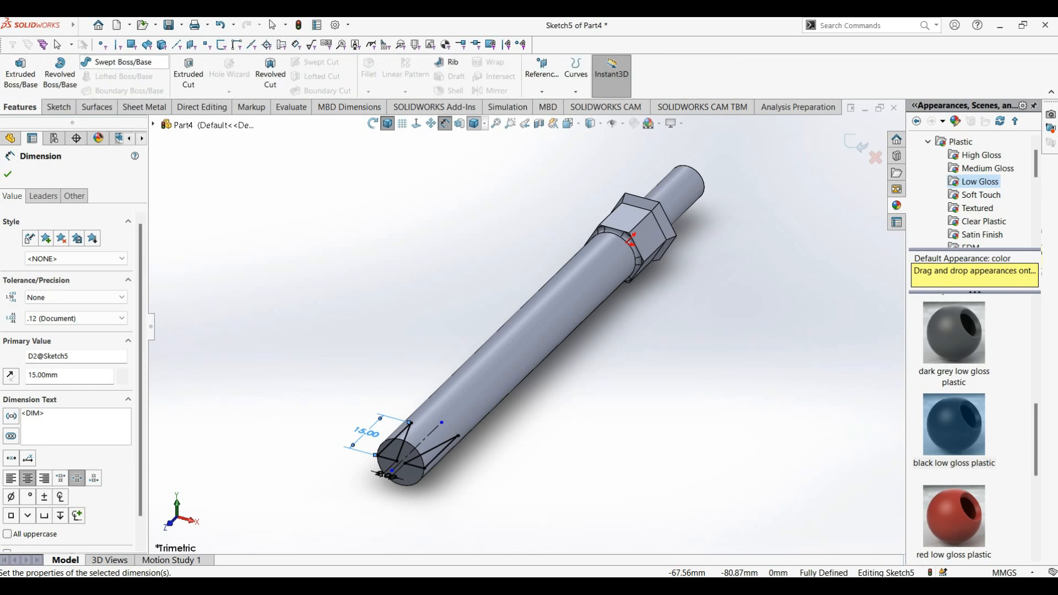
{"action": "left_click", "coordinate": [188, 74]}
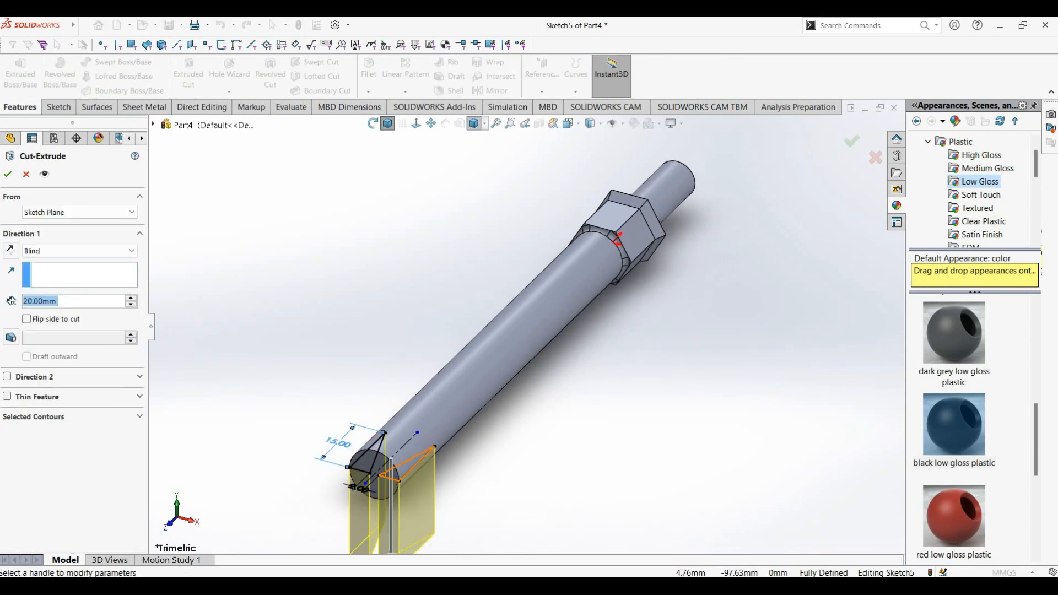
{"action": "left_click", "coordinate": [79, 251]}
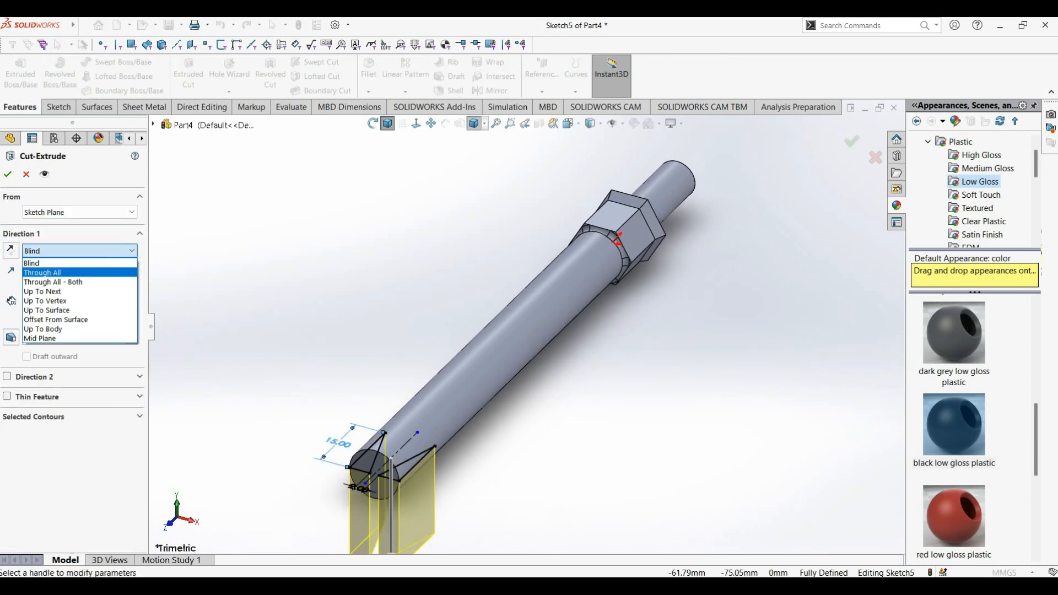
{"action": "left_click", "coordinate": [53, 282]}
{"action": "left_click", "coordinate": [8, 174]}
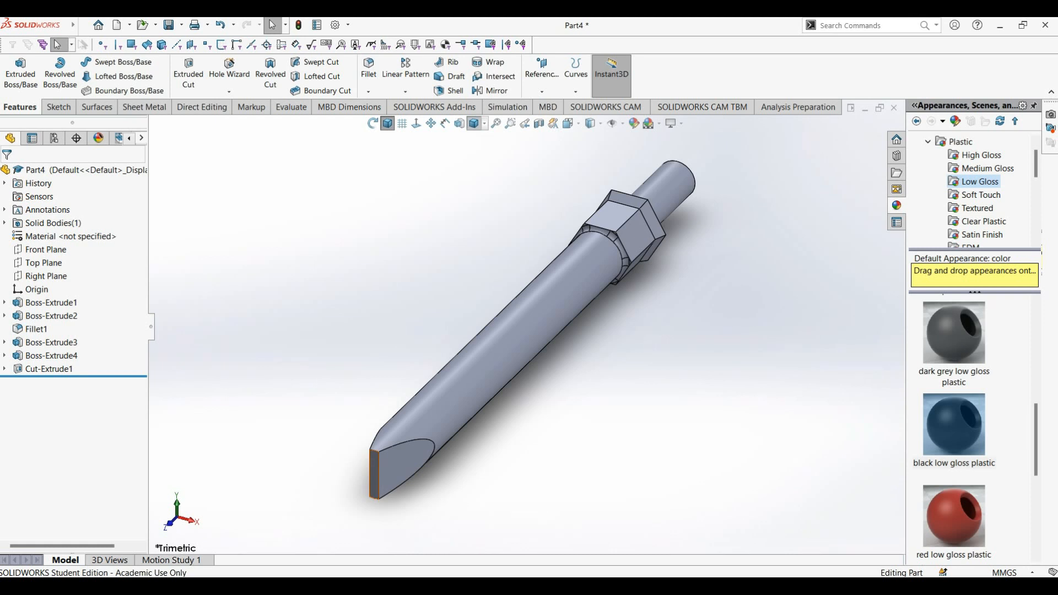
- Start a sketch on the narrow end face of the blade tip and convert the face's outline into sketch entities
{"action": "left_click", "coordinate": [374, 474]}
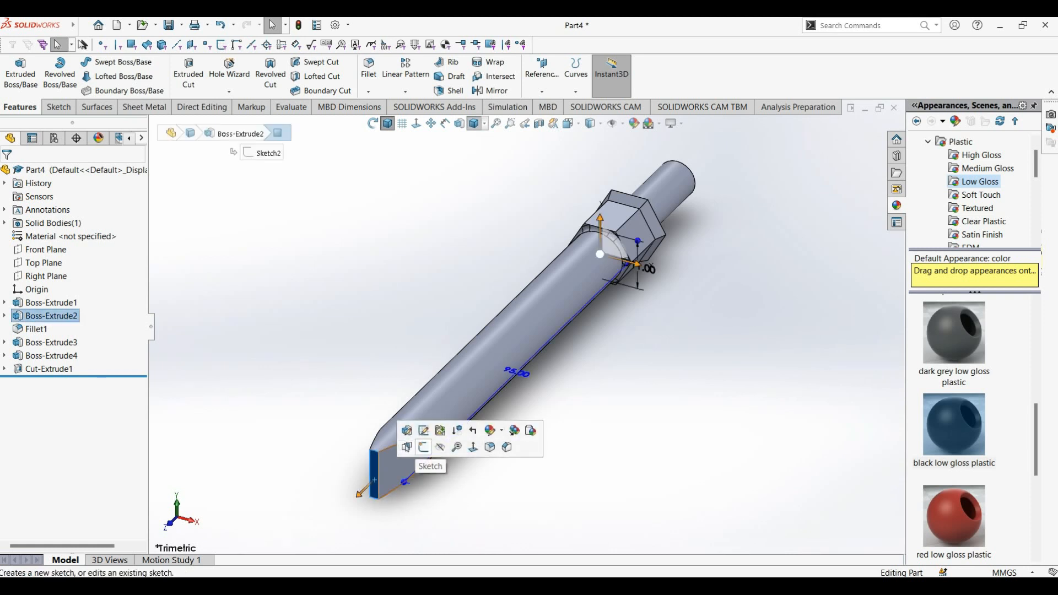
{"action": "left_click", "coordinate": [423, 447]}
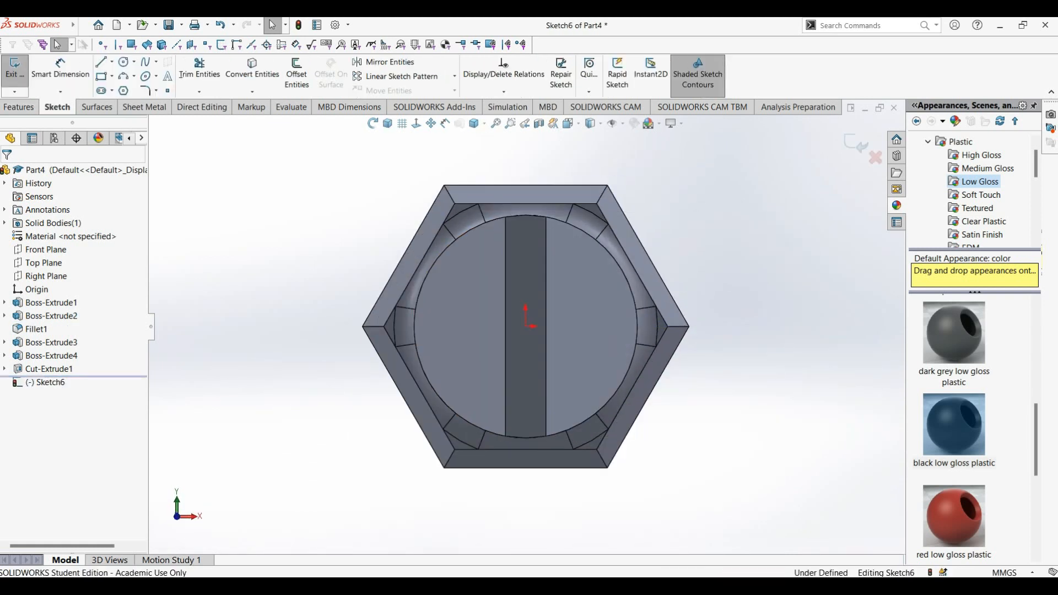
{"action": "left_click", "coordinate": [528, 283]}
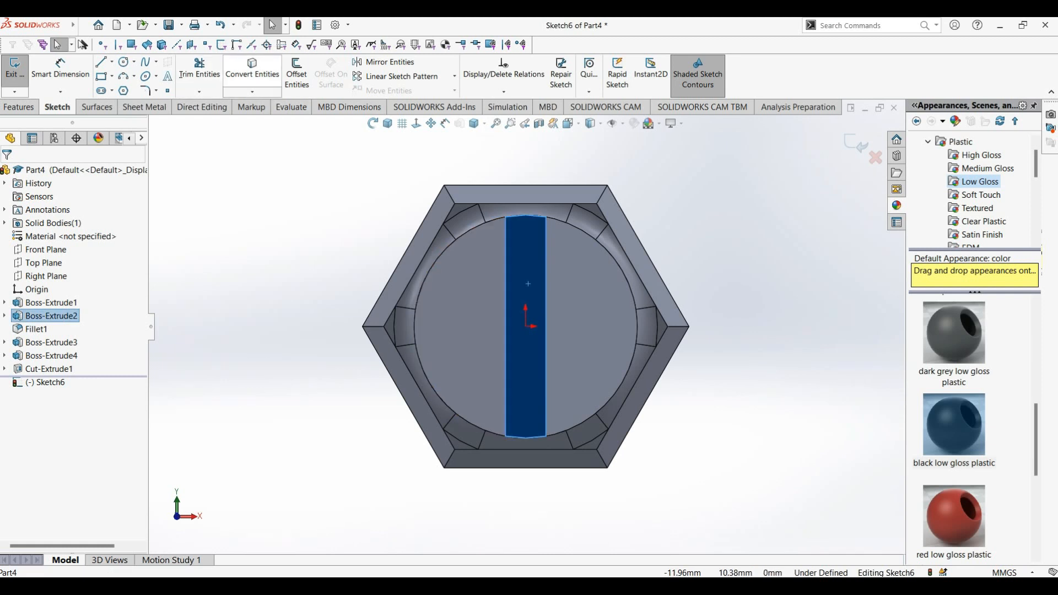
{"action": "left_click", "coordinate": [252, 68]}
- Extrude the blade tip's converted outline 2 mm outward with a 20-degree inward draft, merged with the shaft
{"action": "left_click", "coordinate": [388, 123]}
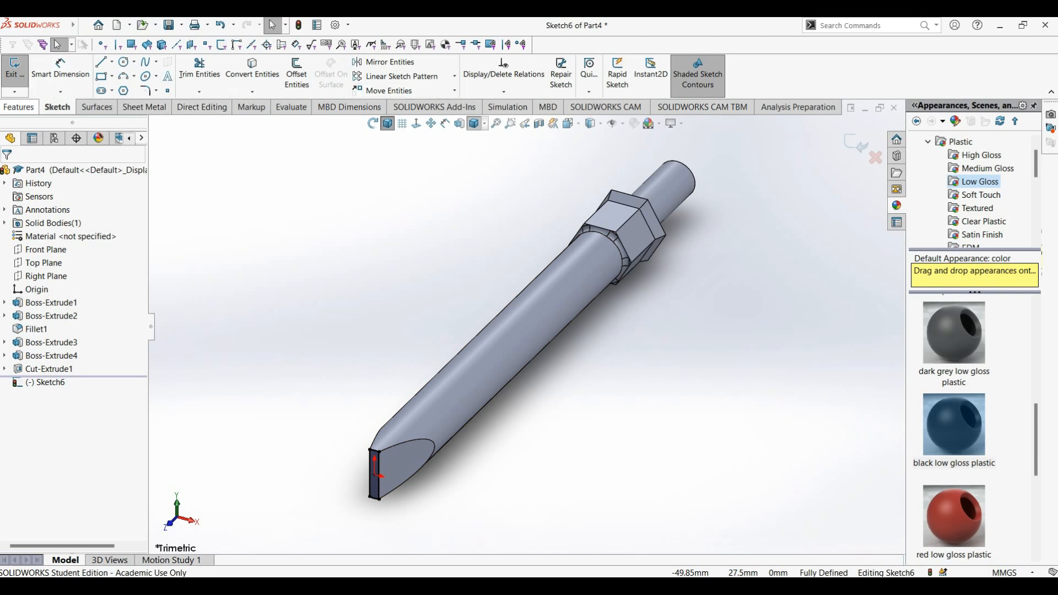
{"action": "left_click", "coordinate": [19, 107]}
{"action": "left_click", "coordinate": [21, 74]}
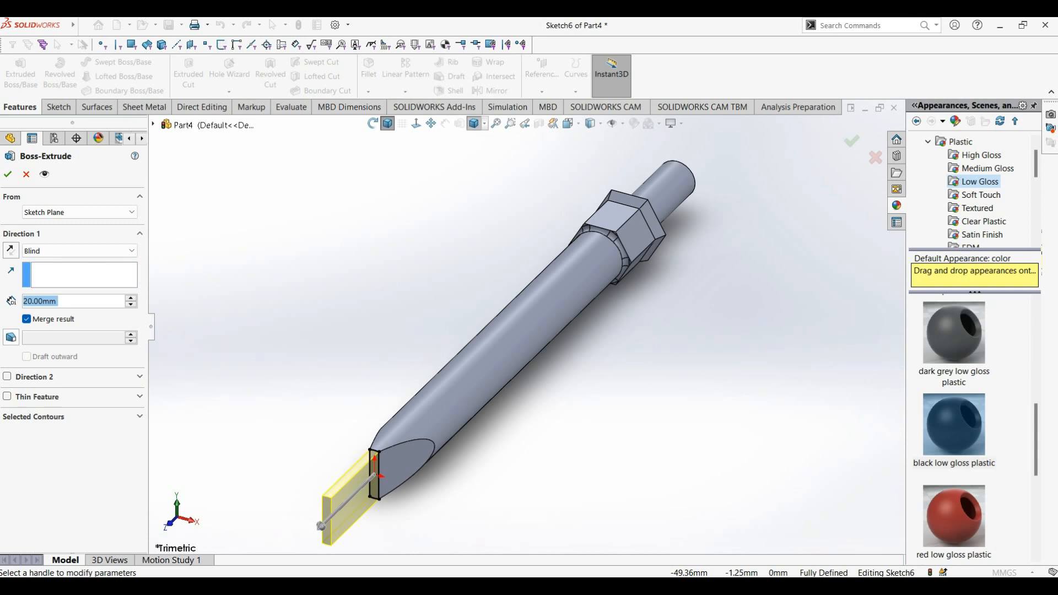
{"action": "left_click", "coordinate": [10, 337]}
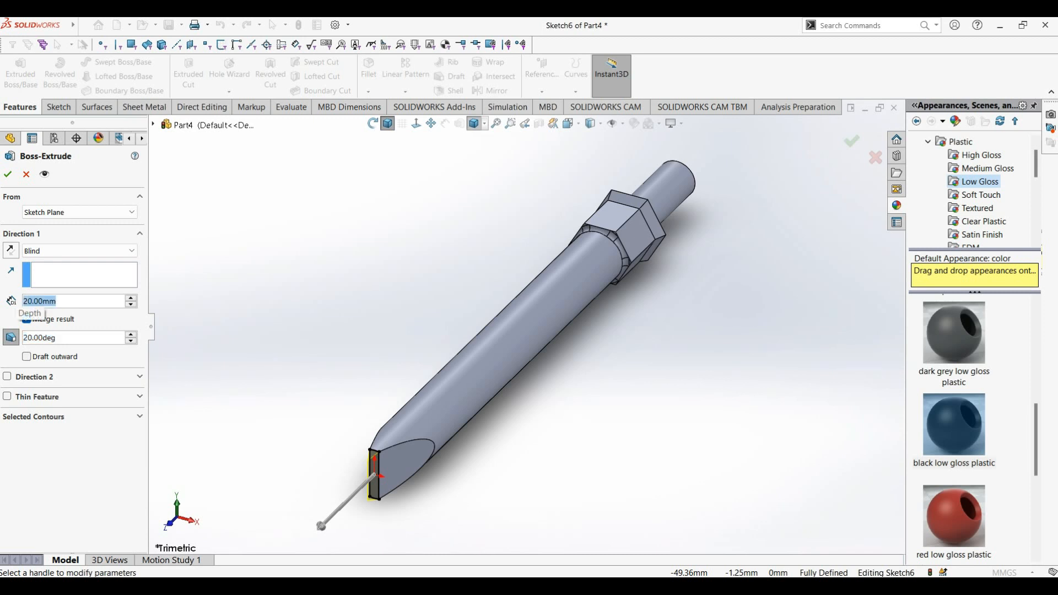
{"action": "type", "text": "2"}
{"action": "key", "text": "Return"}
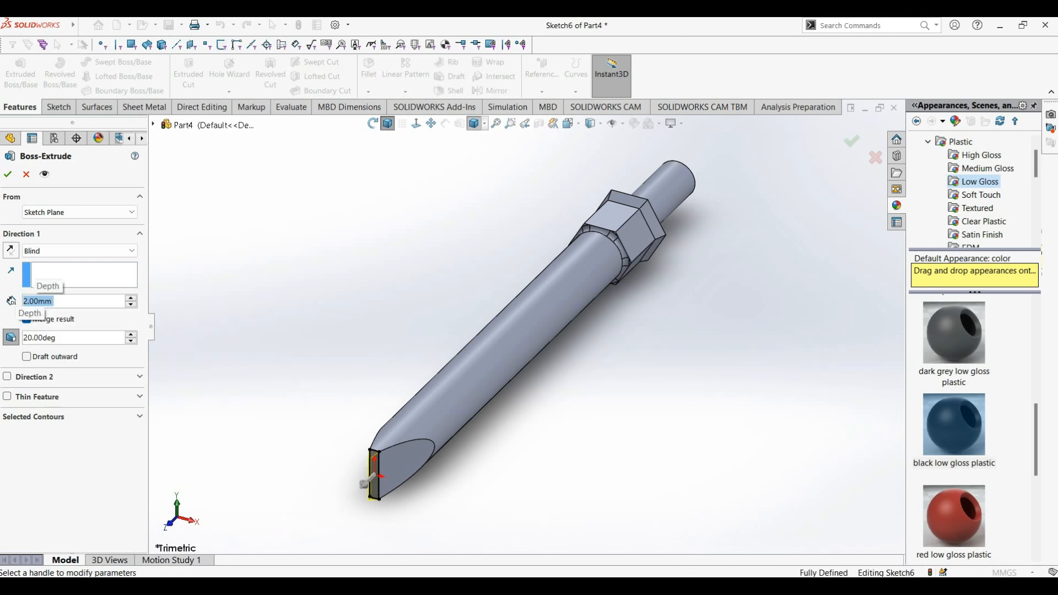
{"action": "scroll", "coordinate": [360, 505], "scroll_direction": "down", "scroll_amount": 5}
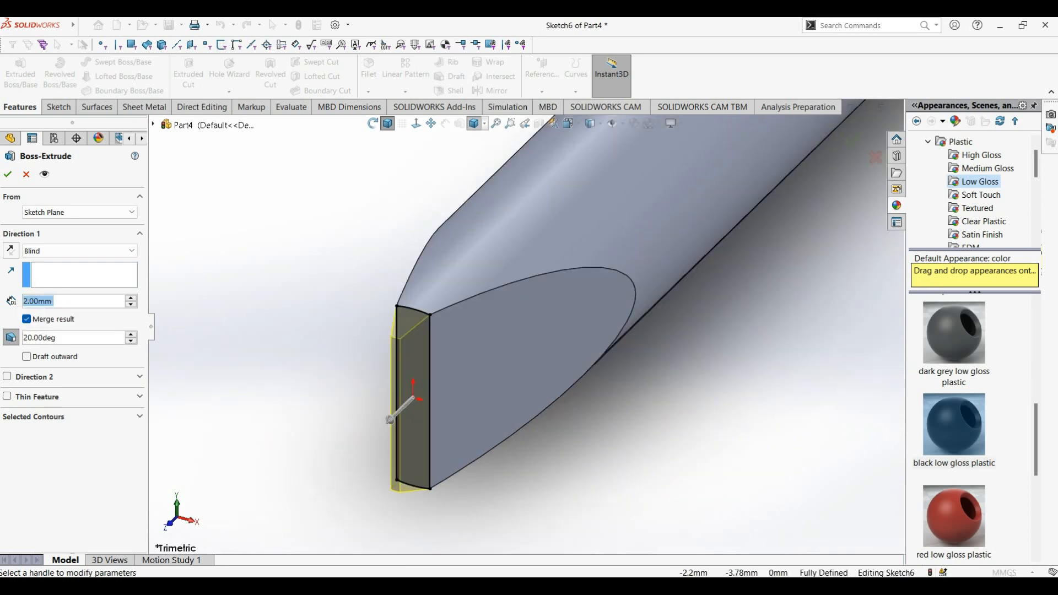
{"action": "left_click", "coordinate": [8, 174]}
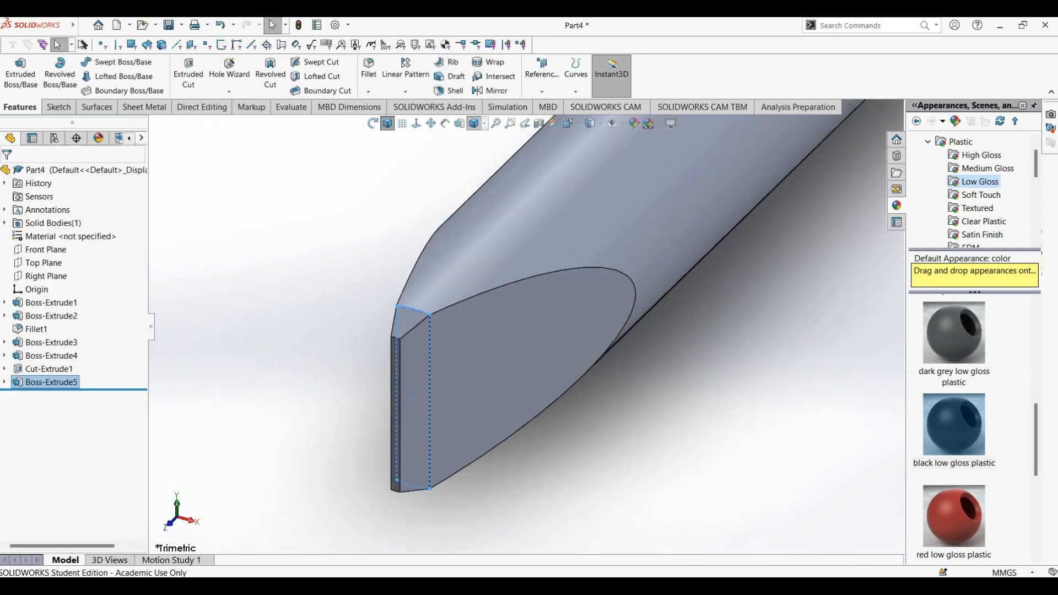
{"action": "scroll", "coordinate": [528, 326], "scroll_direction": "up", "scroll_amount": 5}
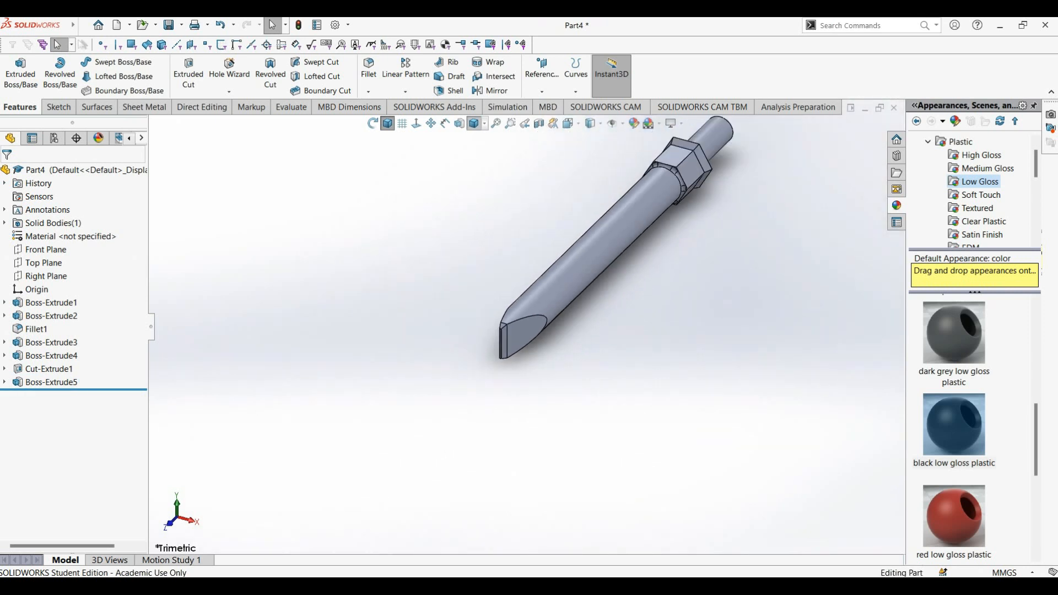
- Apply the satin finish stainless steel appearance from the Metal > Steel appearances to the whole shaft part
{"action": "middle_click_drag", "start_coordinate": [528, 326], "coordinate": [496, 394]}
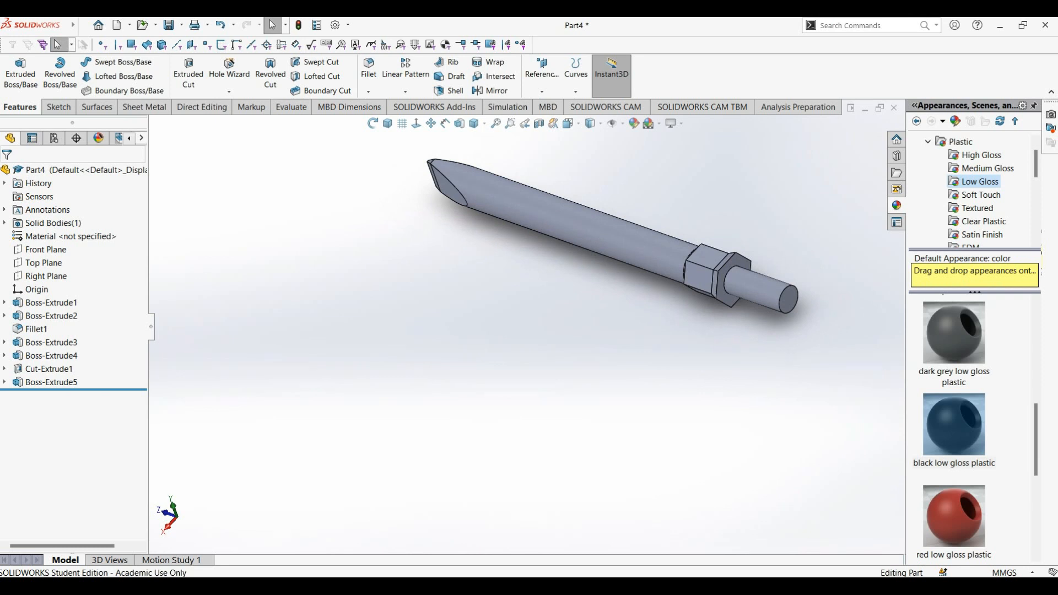
{"action": "left_click", "coordinate": [928, 142]}
{"action": "scroll", "coordinate": [959, 182], "scroll_direction": "down", "scroll_amount": 1}
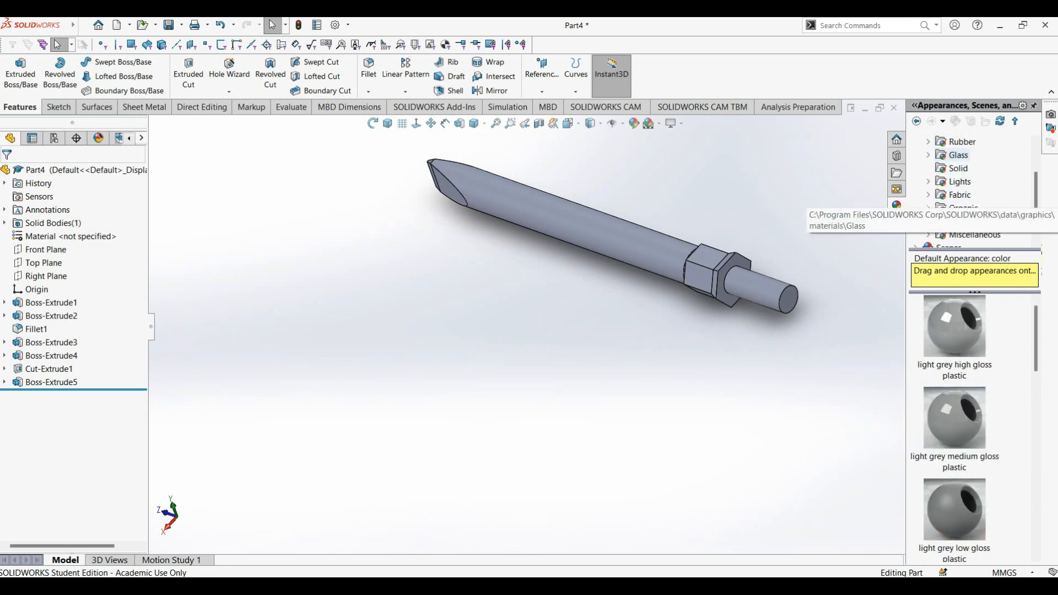
{"action": "scroll", "coordinate": [970, 187], "scroll_direction": "up", "scroll_amount": 1}
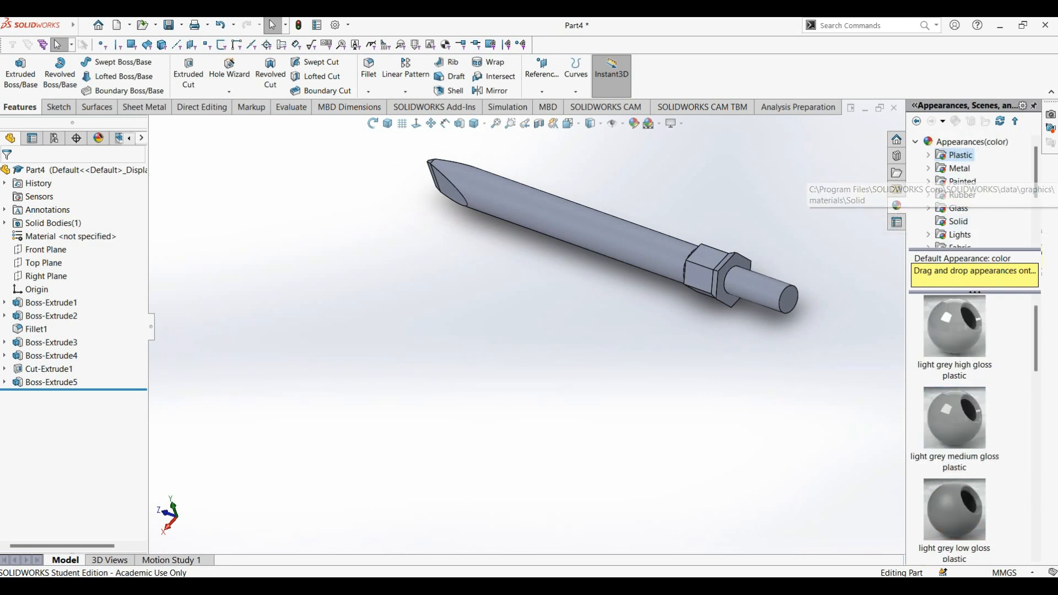
{"action": "left_click", "coordinate": [928, 168]}
{"action": "scroll", "coordinate": [976, 220], "scroll_direction": "down", "scroll_amount": 1}
{"action": "scroll", "coordinate": [975, 220], "scroll_direction": "up", "scroll_amount": 1}
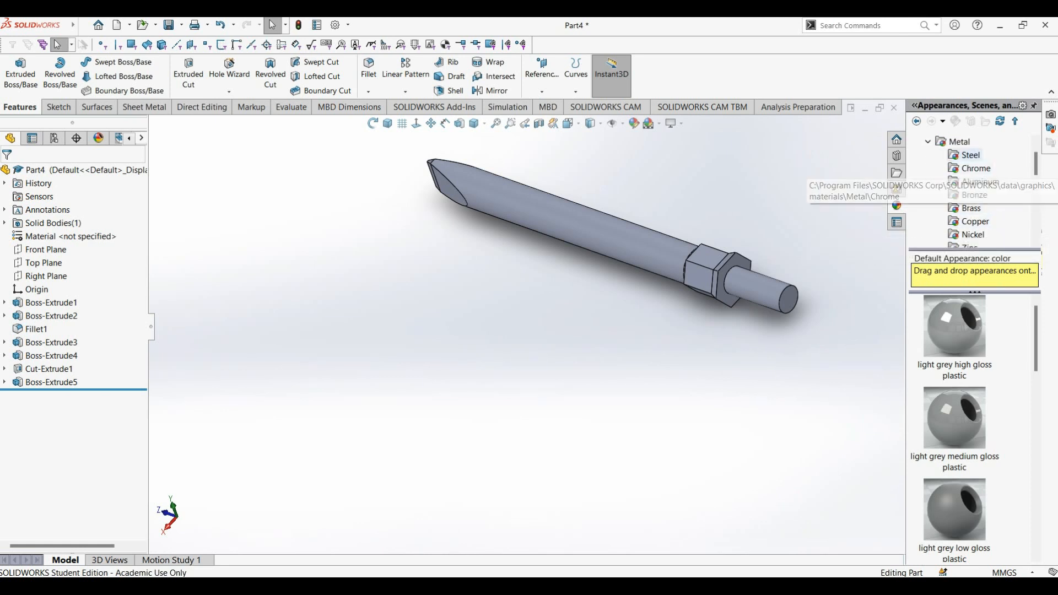
{"action": "left_click", "coordinate": [966, 155]}
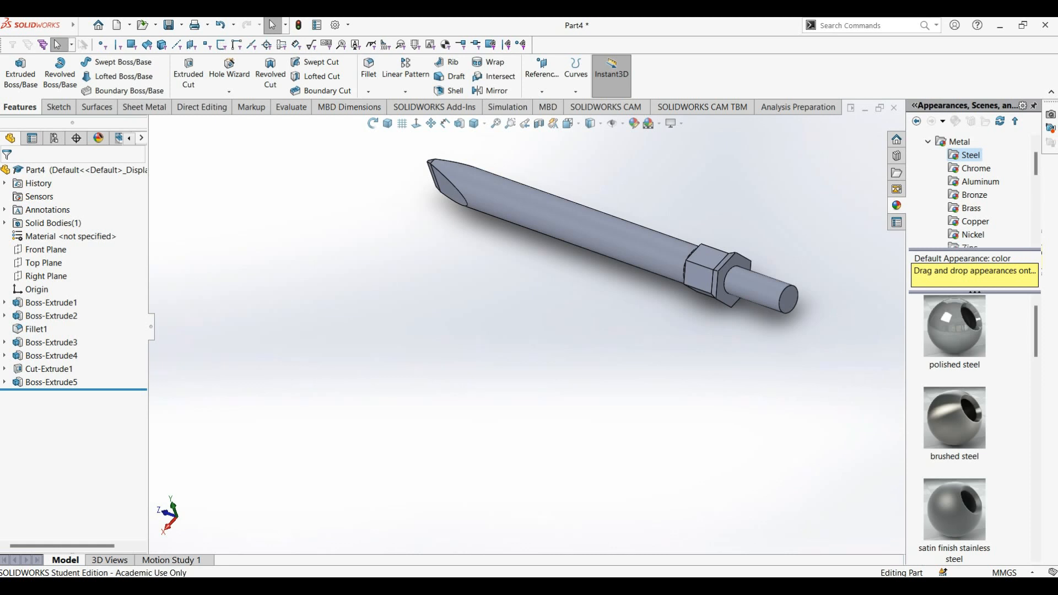
{"action": "scroll", "coordinate": [955, 427], "scroll_direction": "down", "scroll_amount": 2}
{"action": "scroll", "coordinate": [954, 427], "scroll_direction": "up", "scroll_amount": 2}
{"action": "scroll", "coordinate": [954, 427], "scroll_direction": "down", "scroll_amount": 2}
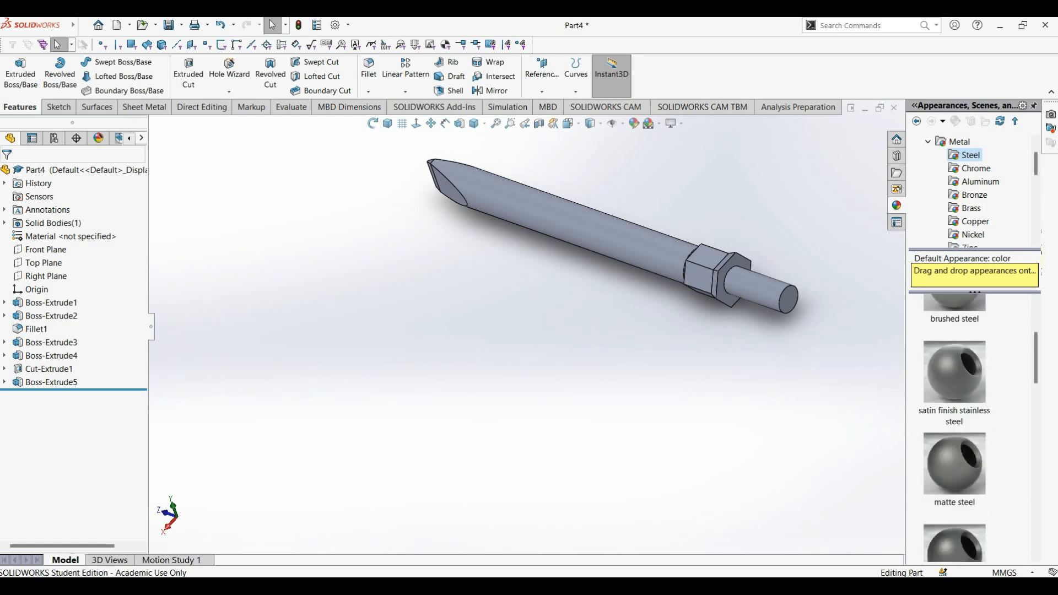
{"action": "mouse_move", "coordinate": [954, 386]}
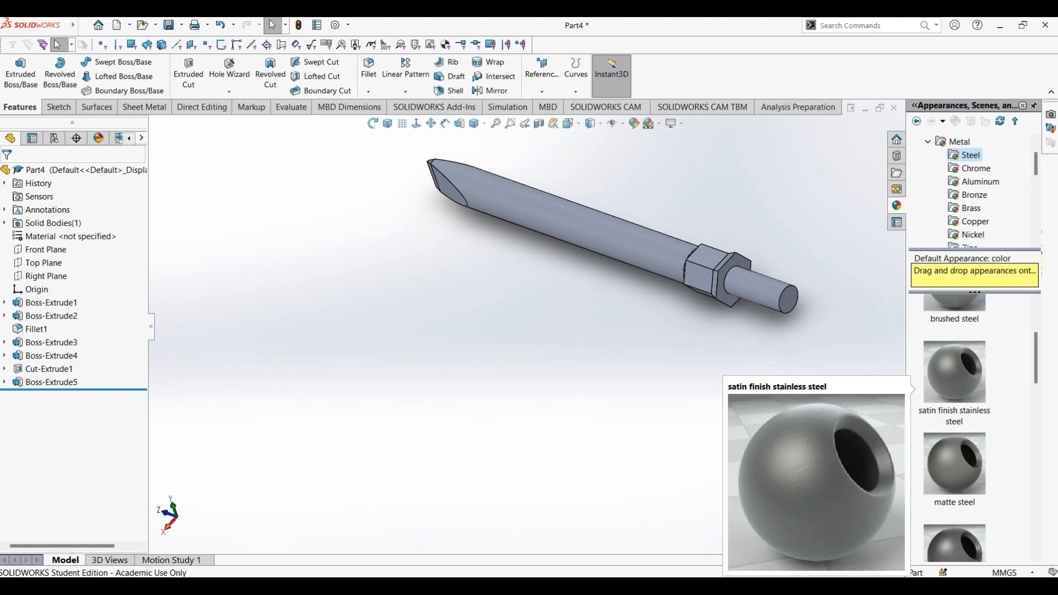
{"action": "double_click", "coordinate": [955, 386]}
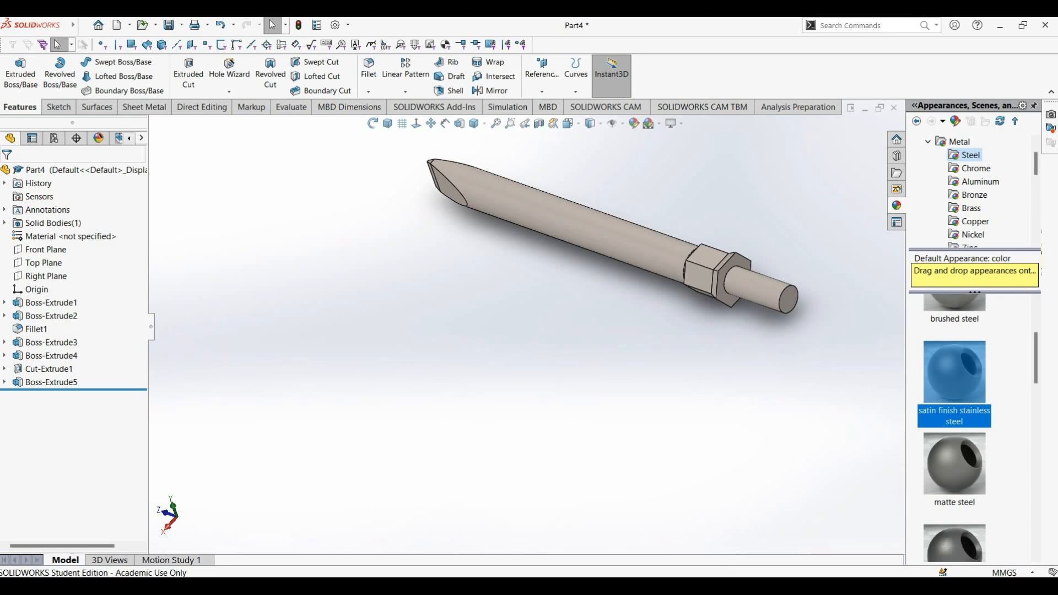
- Show the shaft in trimetric view and save the part under the file name handle 2
{"action": "left_click", "coordinate": [387, 123]}
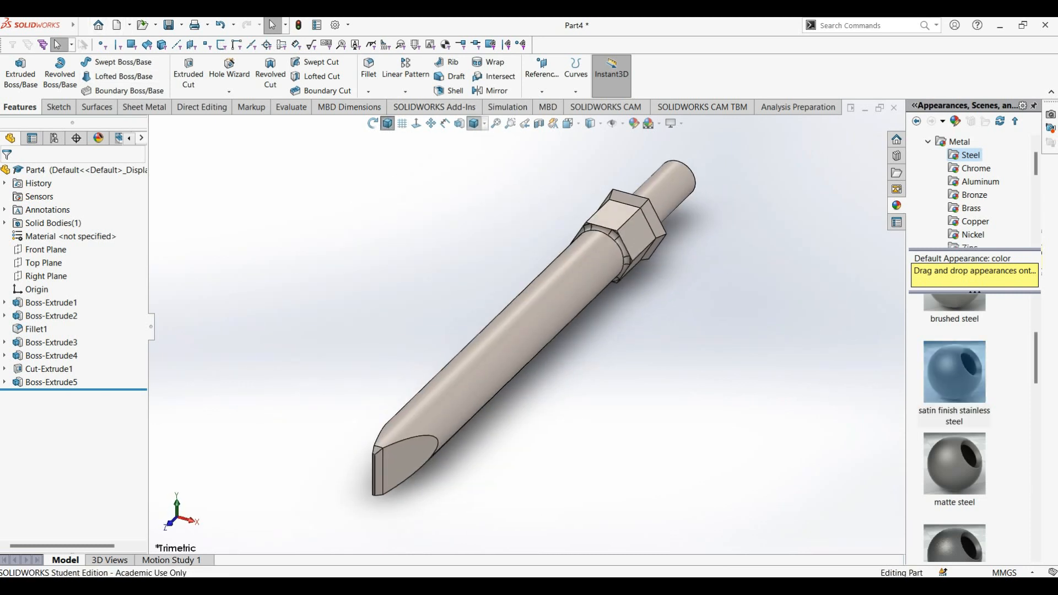
{"action": "left_click", "coordinate": [84, 26]}
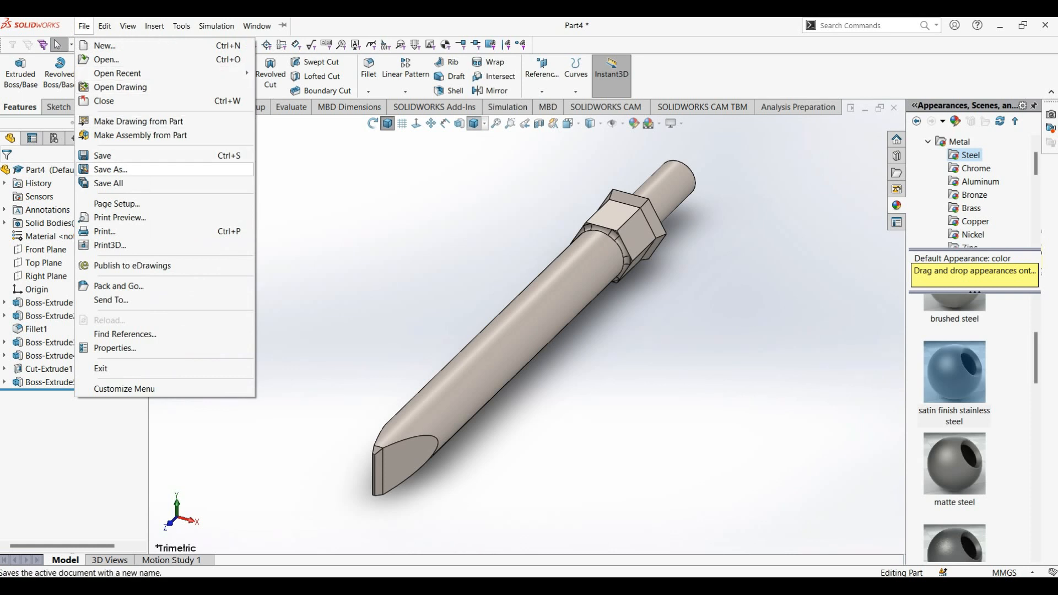
{"action": "left_click", "coordinate": [111, 169]}
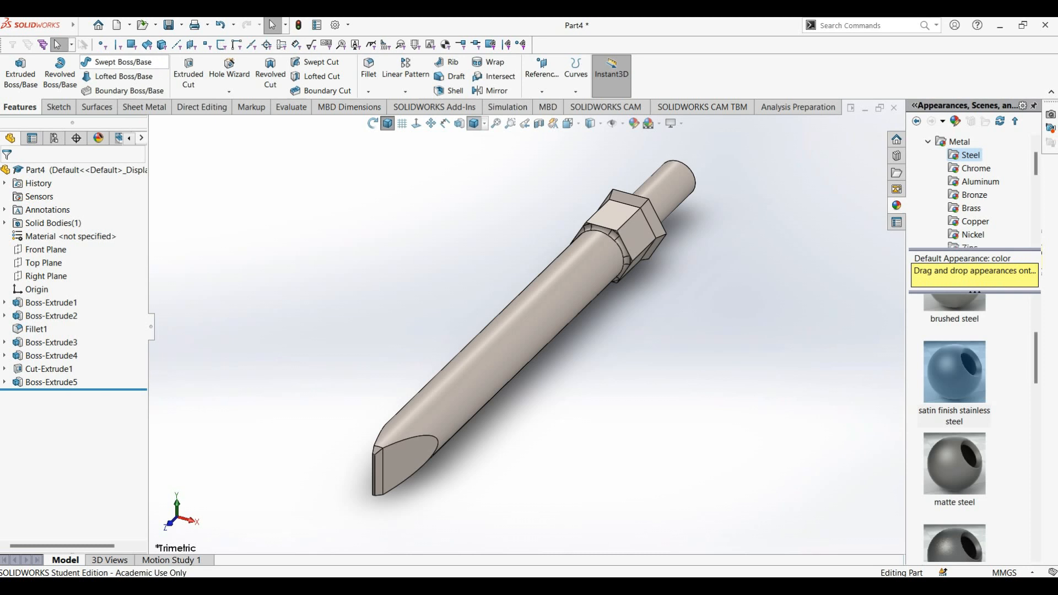
- Create a new assembly document and dismiss its initial component insertion, leaving the assembly empty
{"action": "left_click", "coordinate": [116, 26]}
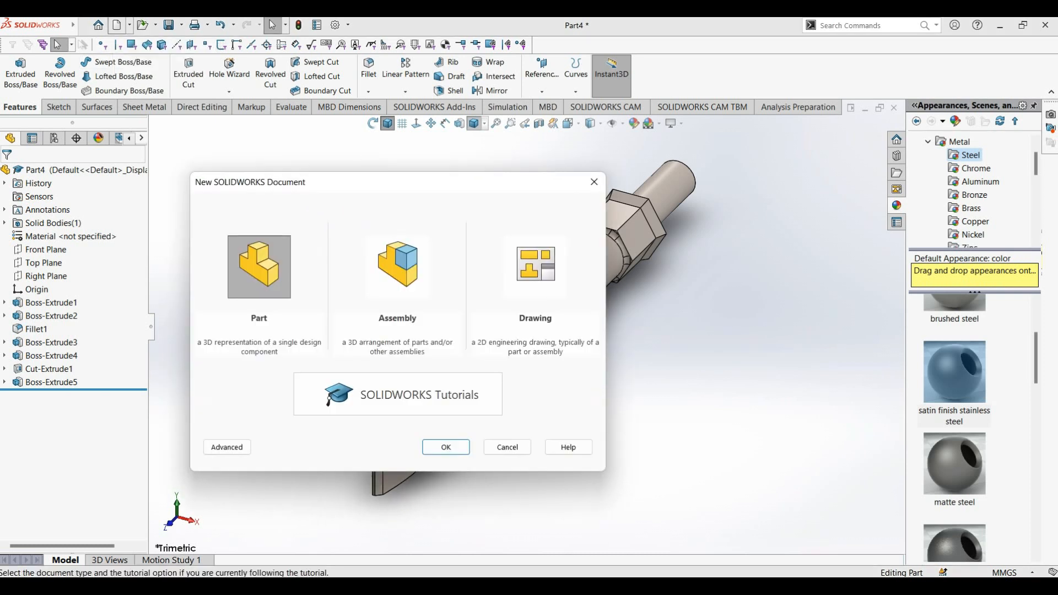
{"action": "left_click", "coordinate": [397, 267]}
{"action": "left_click", "coordinate": [446, 447]}
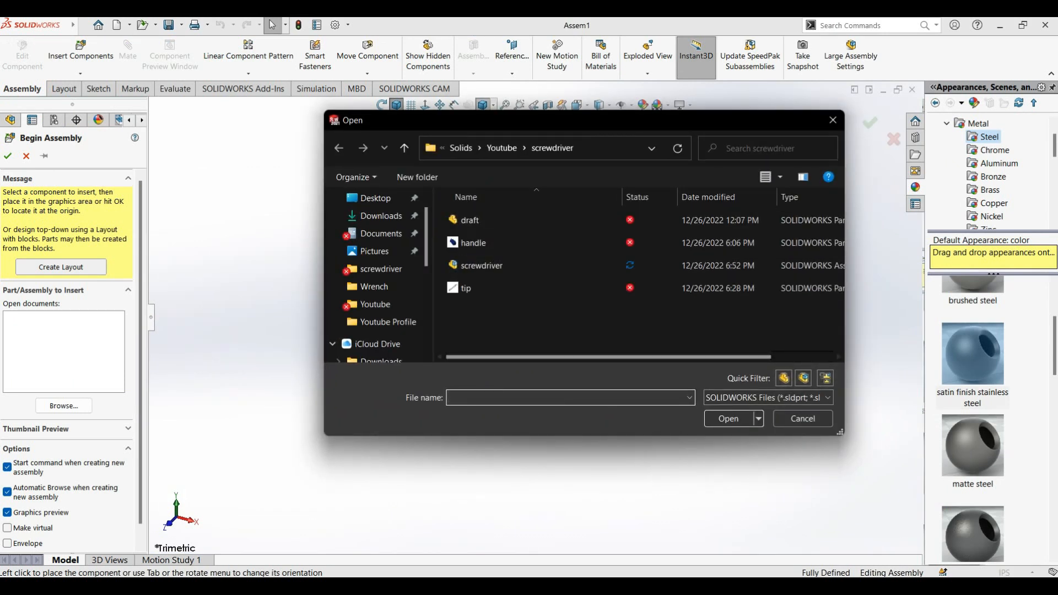
{"action": "left_click", "coordinate": [802, 418]}
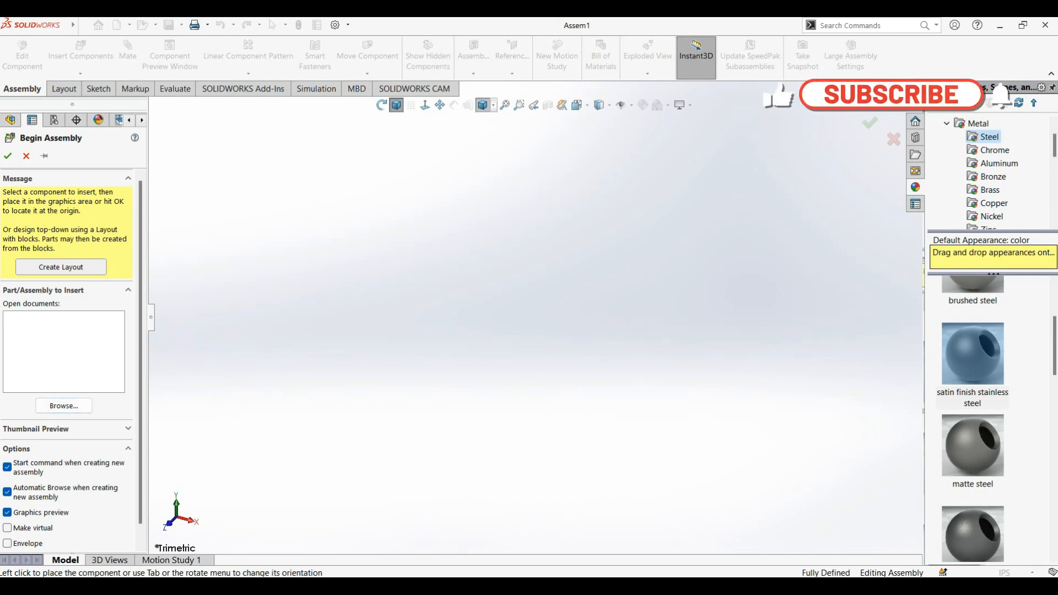
{"action": "mouse_move", "coordinate": [686, 586]}
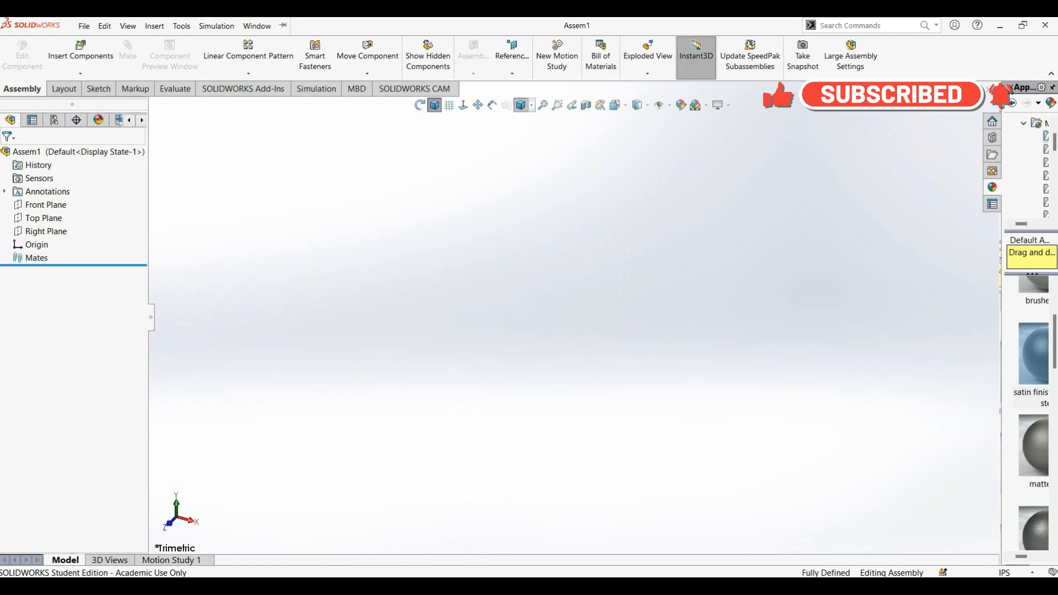
- Insert the handle1 part as the first component, placed at the assembly origin
{"action": "left_click", "coordinate": [81, 53]}
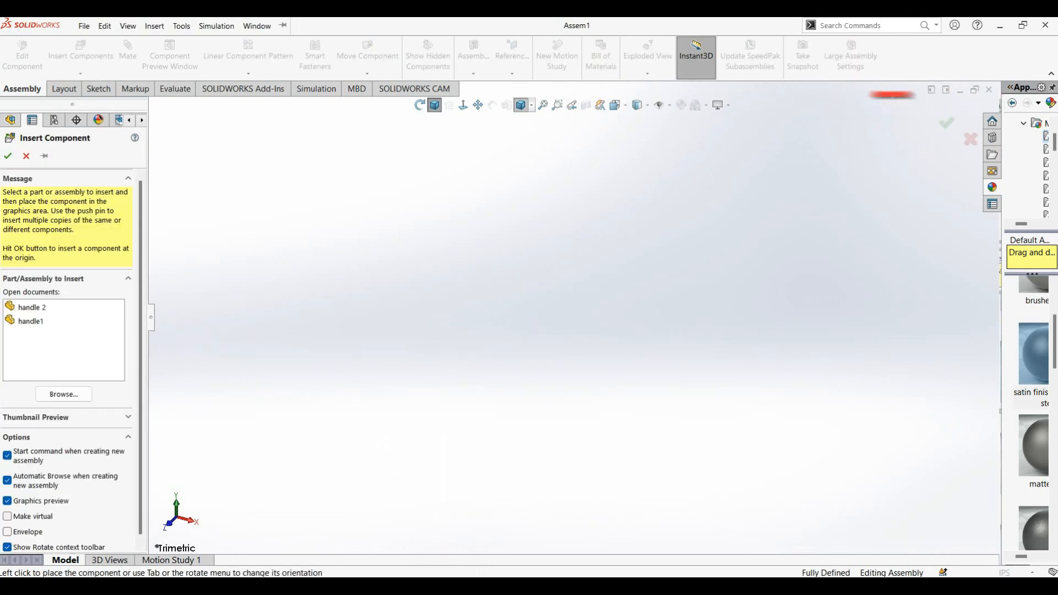
{"action": "left_click", "coordinate": [32, 307]}
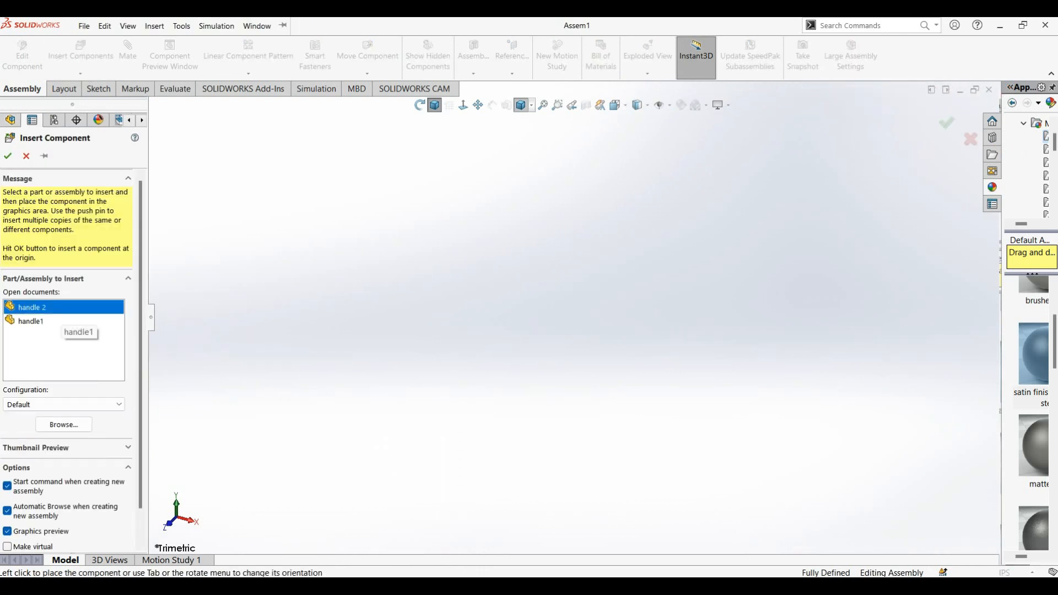
{"action": "left_click", "coordinate": [61, 321]}
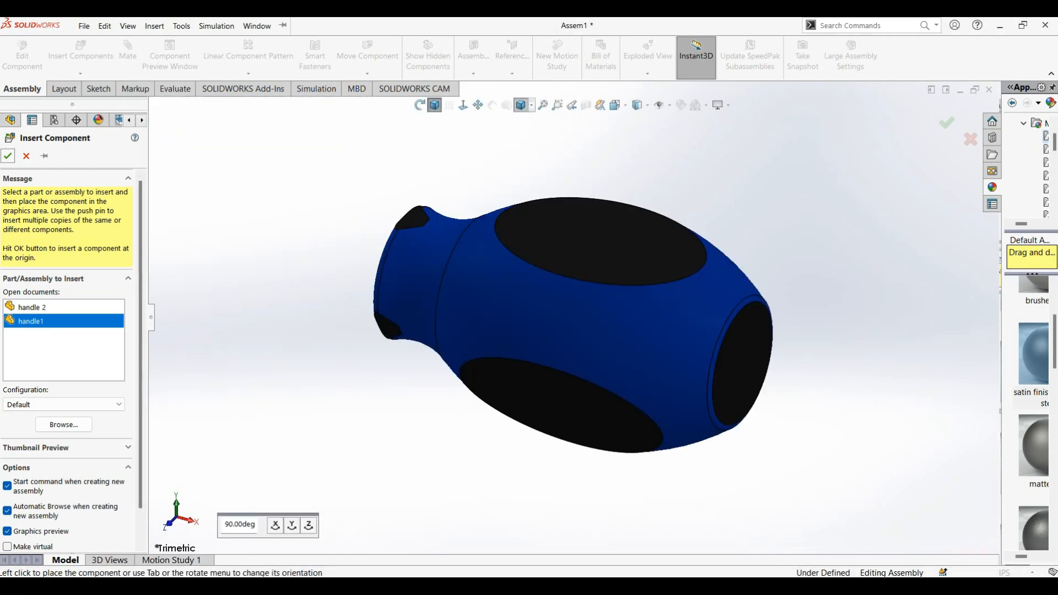
{"action": "left_click", "coordinate": [8, 156]}
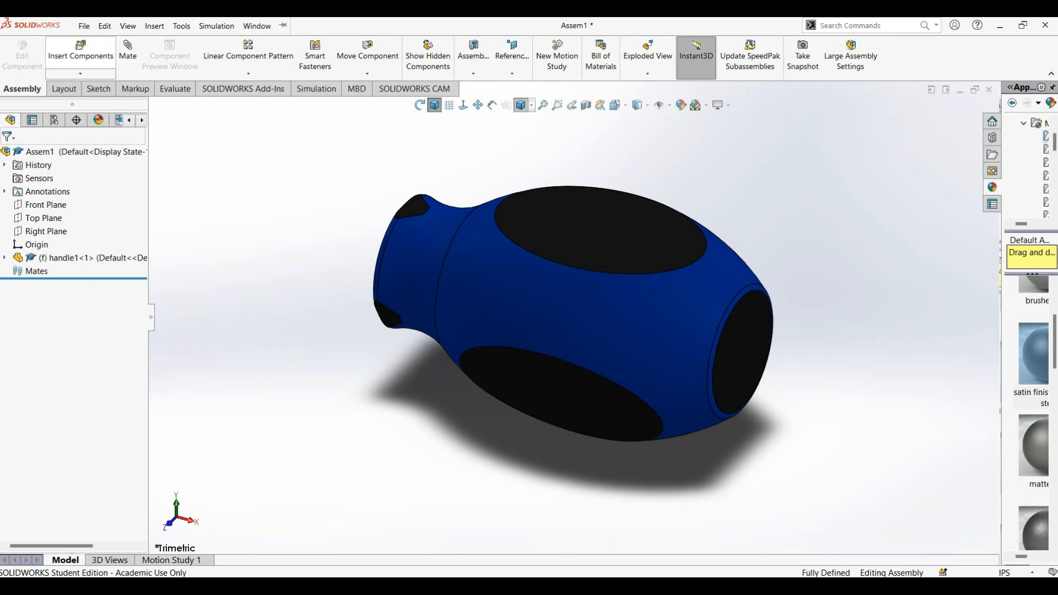
- Insert the handle 2 shaft part into the assembly, in the free space beside the handle's neck
{"action": "left_click", "coordinate": [80, 50]}
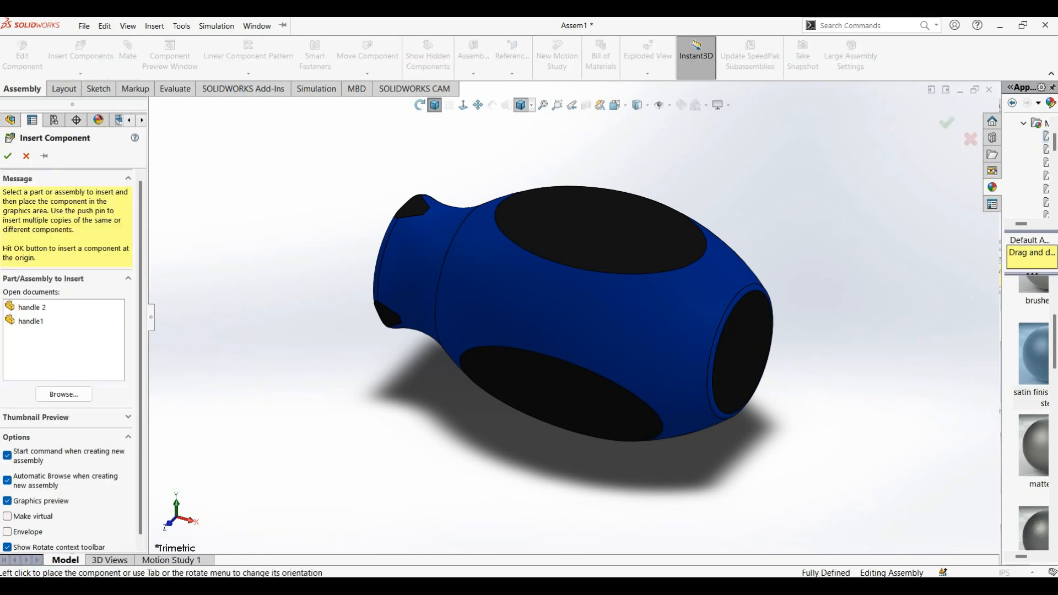
{"action": "left_click", "coordinate": [59, 308]}
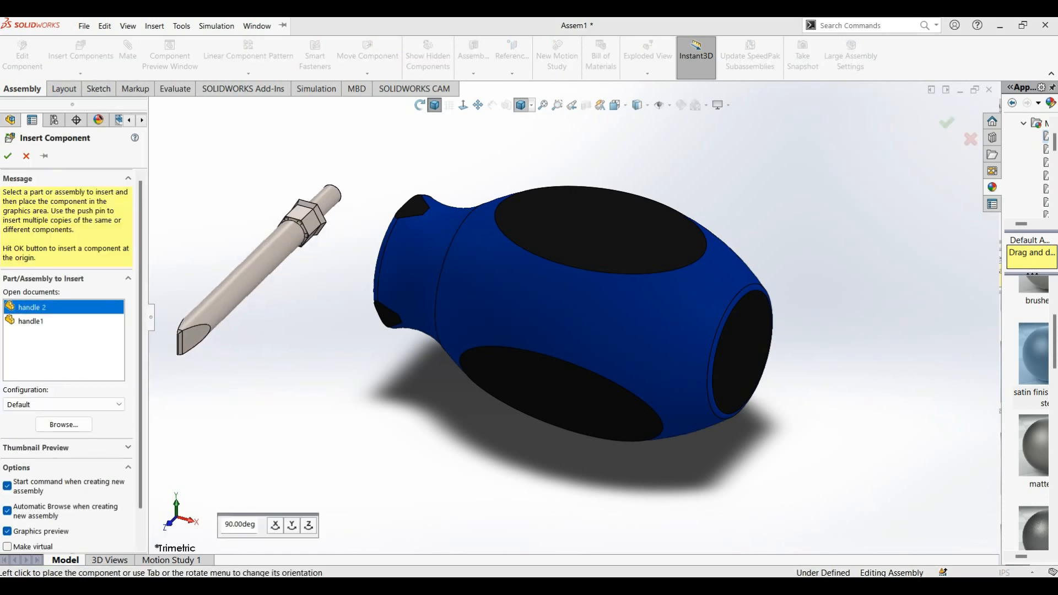
{"action": "left_click", "coordinate": [243, 250]}
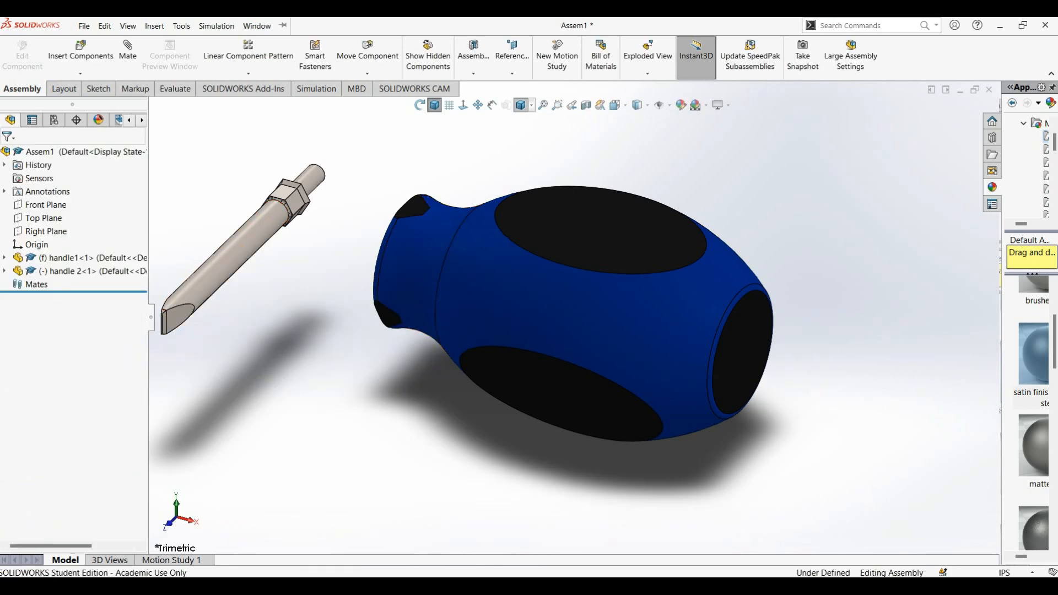
- Add a coincident mate between the flat bottom of the hole in the handle's neck and the end face of the shaft's pin
{"action": "scroll", "coordinate": [573, 317], "scroll_direction": "up", "scroll_amount": 2}
{"action": "middle_click_drag", "start_coordinate": [480, 348], "coordinate": [618, 402]}
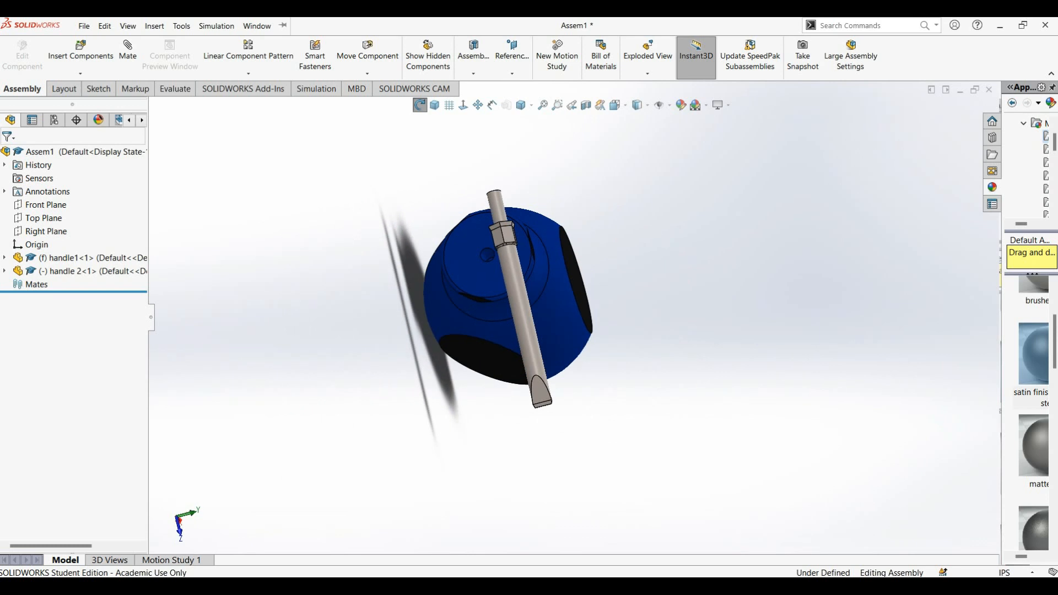
{"action": "middle_click_drag", "start_coordinate": [418, 316], "coordinate": [384, 315]}
{"action": "scroll", "coordinate": [385, 315], "scroll_direction": "down", "scroll_amount": 2}
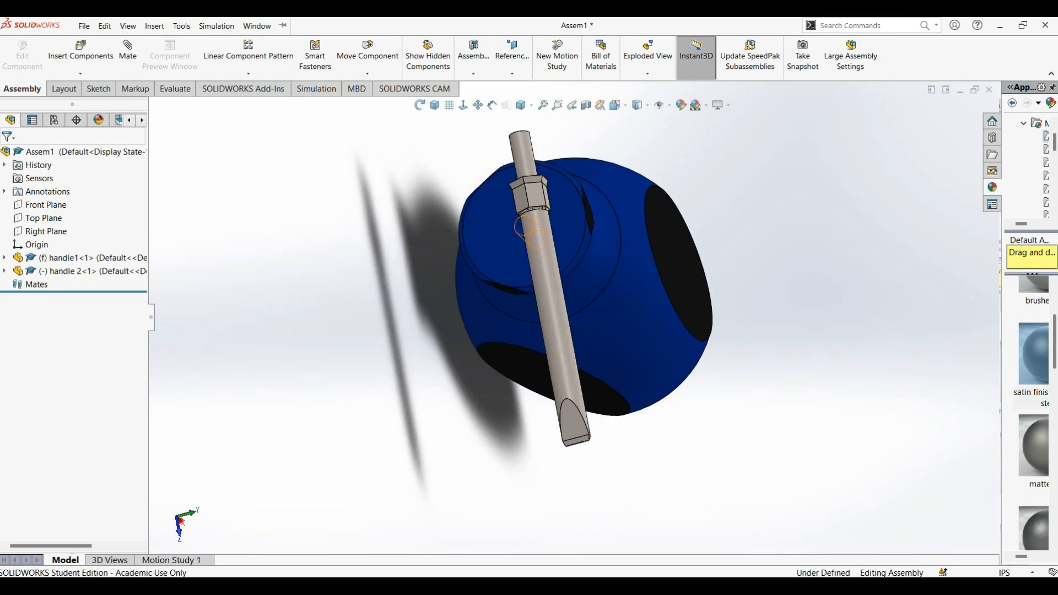
{"action": "middle_click_drag", "start_coordinate": [526, 232], "coordinate": [545, 276]}
{"action": "scroll", "coordinate": [563, 270], "scroll_direction": "down", "scroll_amount": 1}
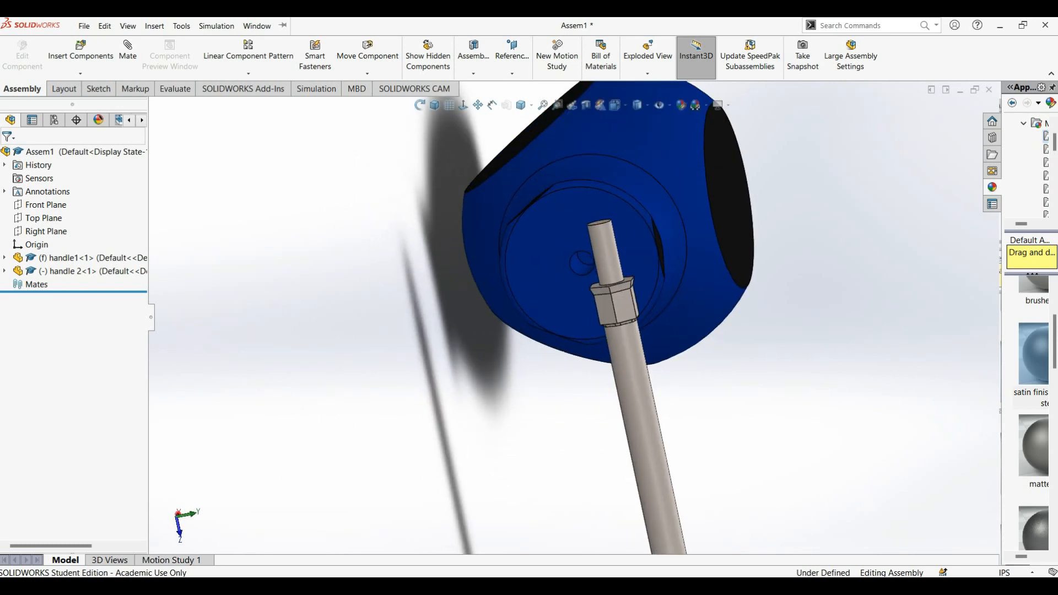
{"action": "left_click", "coordinate": [587, 254]}
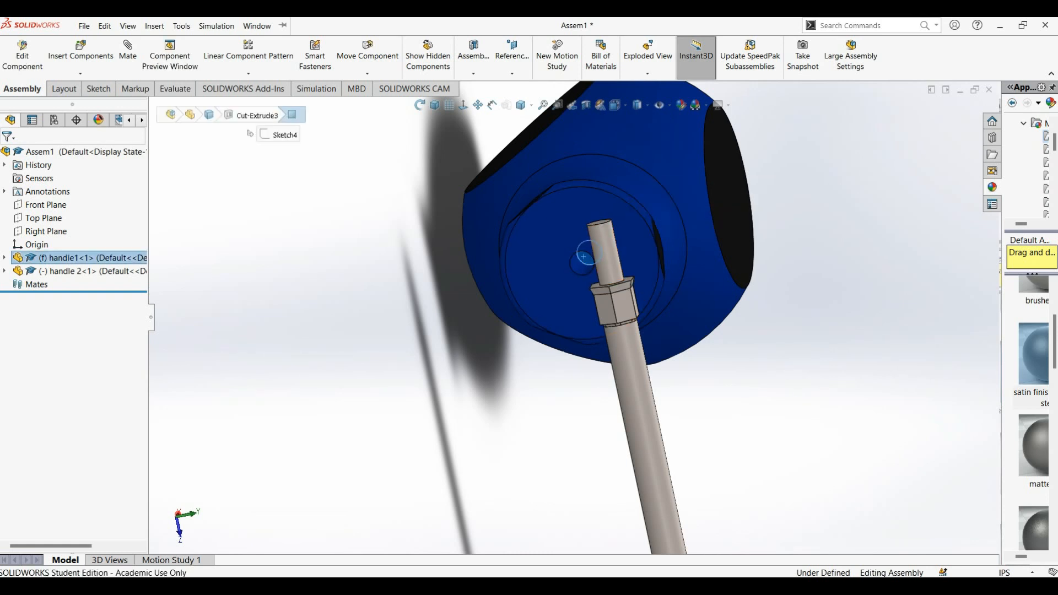
{"action": "left_click", "coordinate": [127, 55]}
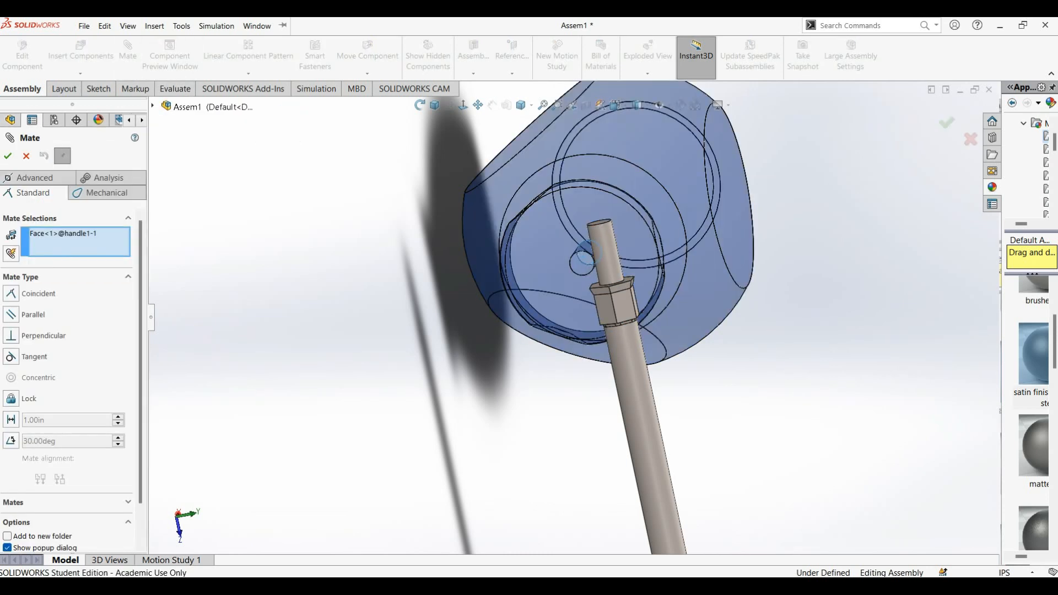
{"action": "middle_click_drag", "start_coordinate": [602, 212], "coordinate": [608, 265]}
{"action": "left_click", "coordinate": [613, 267]}
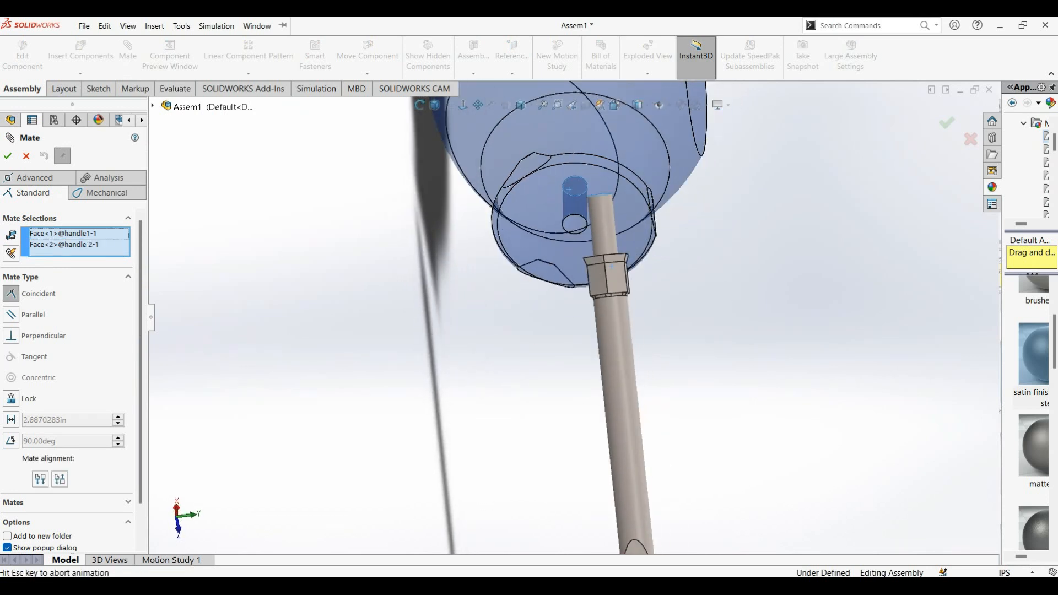
{"action": "key", "text": "Return"}
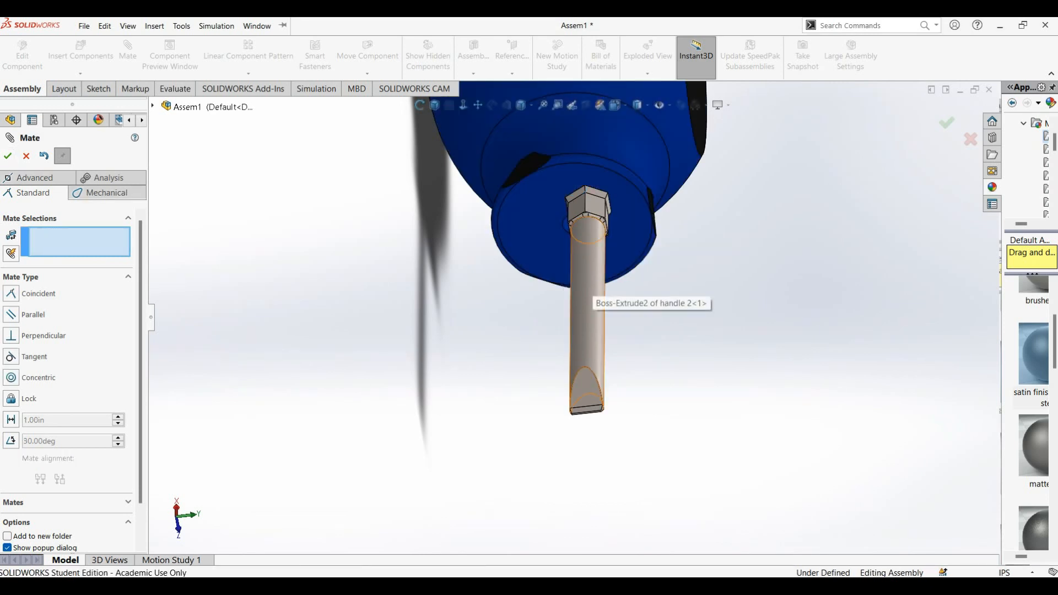
- Leave the Mate command and move the shaft away from the handle's hole so its pin is exposed
{"action": "middle_click_drag", "start_coordinate": [609, 272], "coordinate": [554, 191]}
{"action": "scroll", "coordinate": [468, 232], "scroll_direction": "down", "scroll_amount": 1}
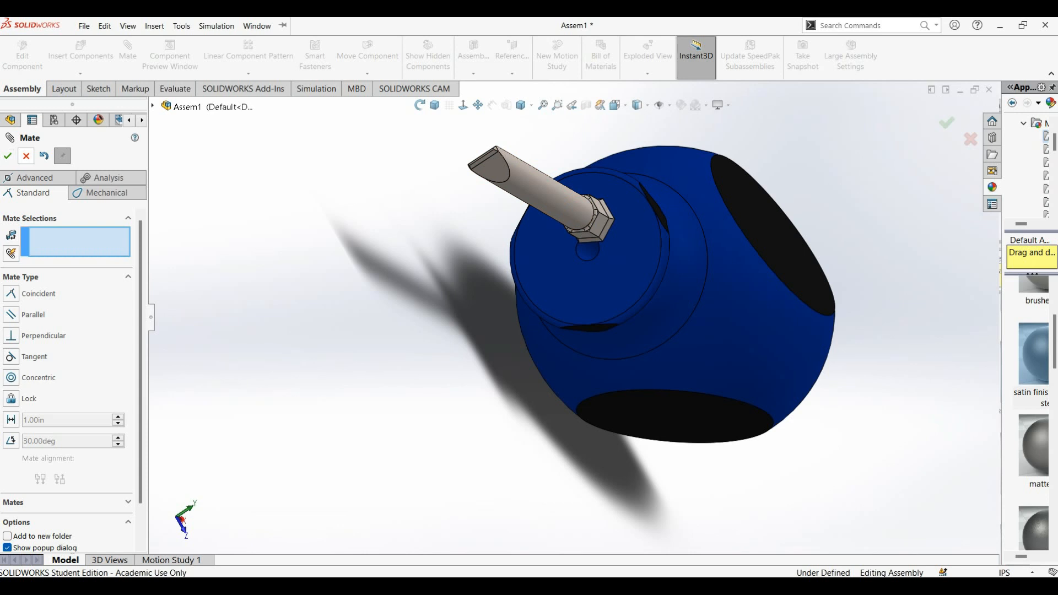
{"action": "left_click", "coordinate": [26, 156]}
{"action": "left_click_drag", "start_coordinate": [558, 195], "coordinate": [488, 118]}
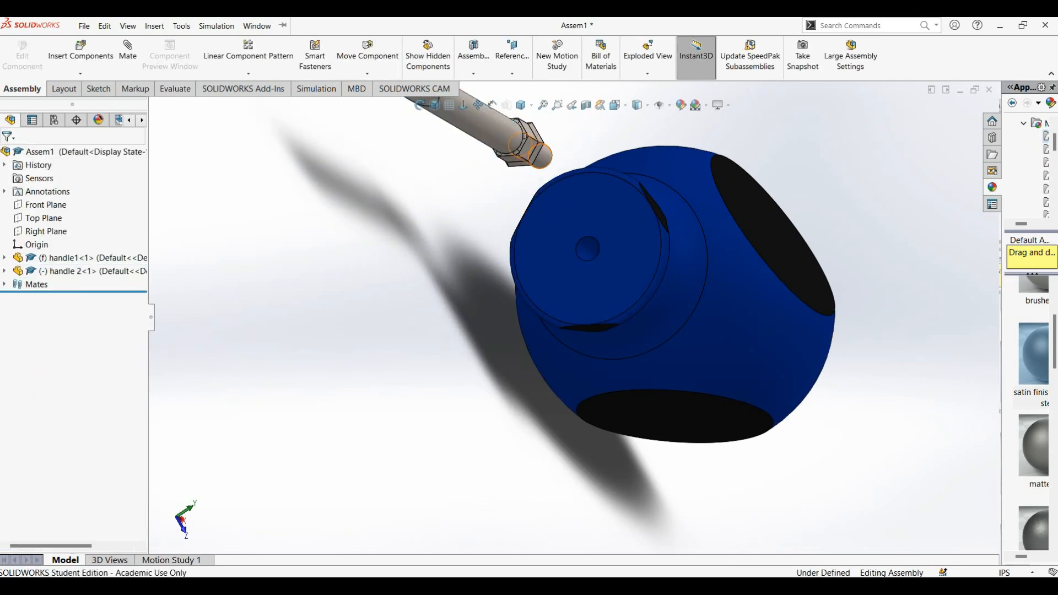
- Add a concentric mate between the shaft pin's cylindrical face and the wall of the hole in the handle's neck
{"action": "left_click", "coordinate": [539, 158]}
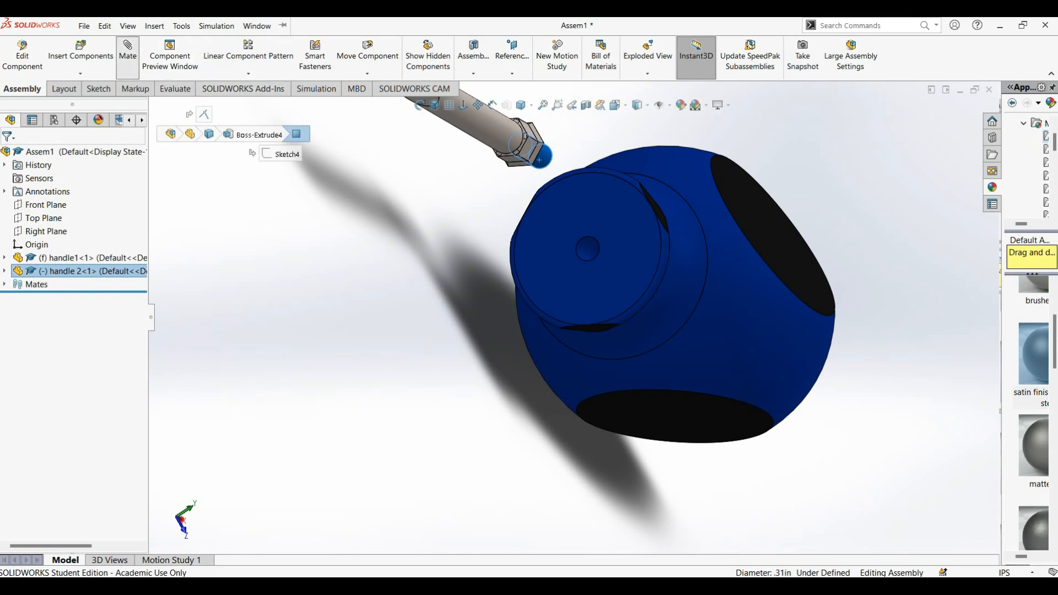
{"action": "left_click", "coordinate": [127, 55]}
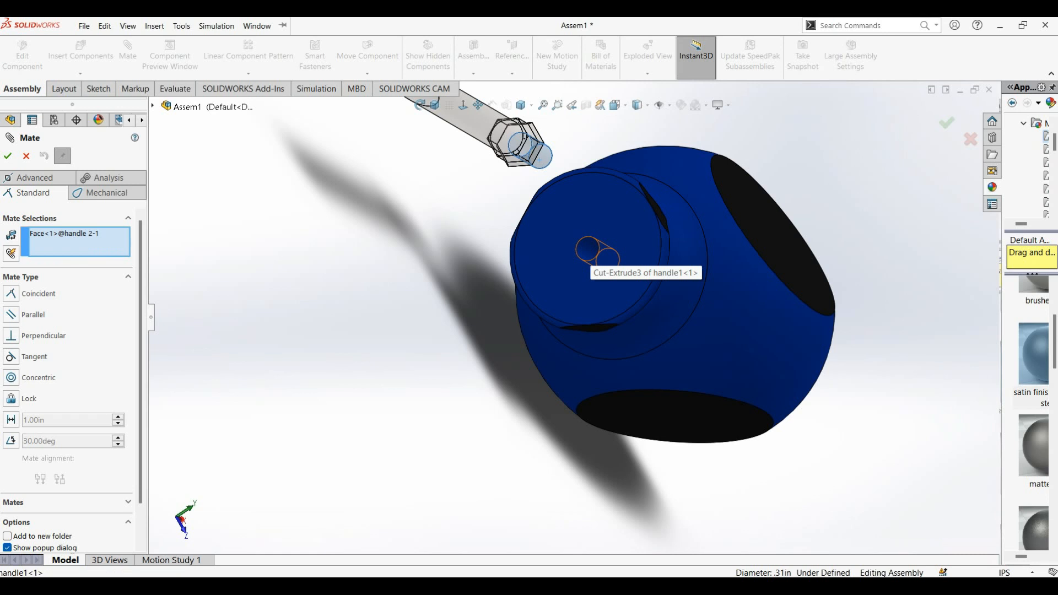
{"action": "left_click", "coordinate": [587, 252]}
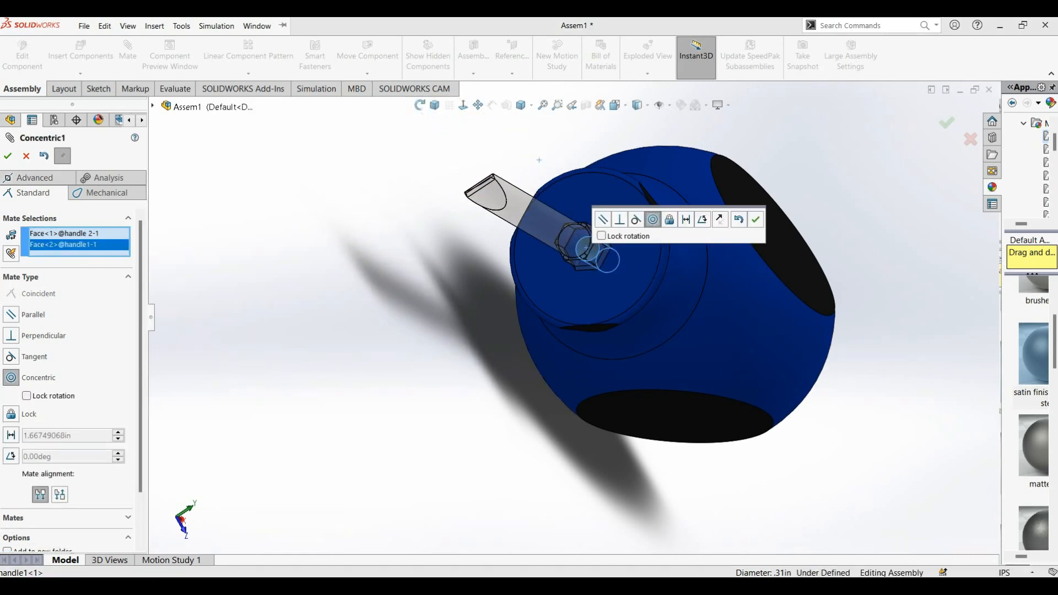
{"action": "left_click", "coordinate": [7, 156]}
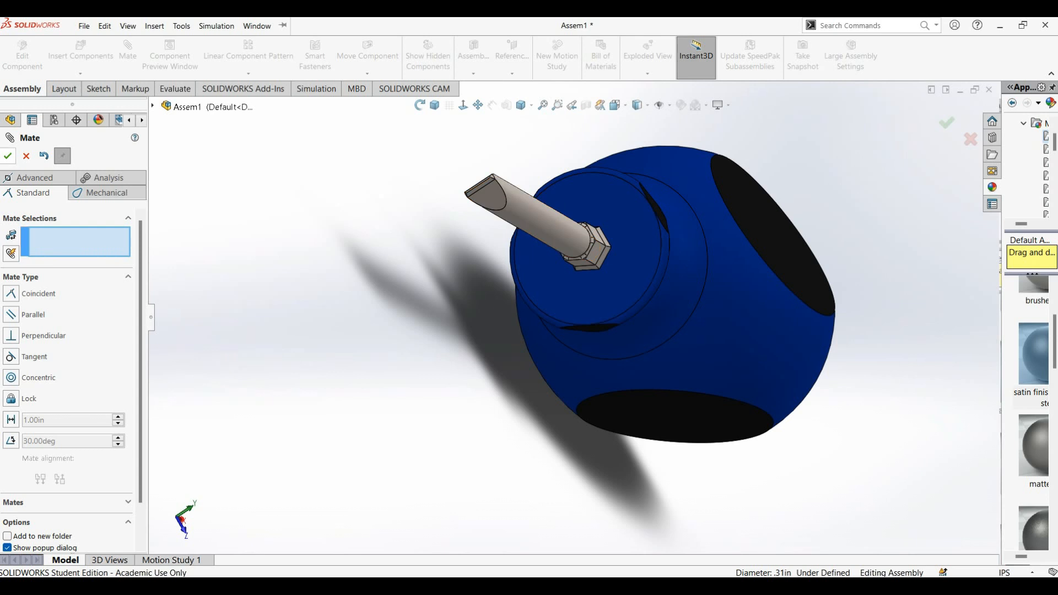
{"action": "left_click", "coordinate": [7, 156]}
- Test the shaft's rotation, enable Lock rotation on the existing concentric mate, and check that the shaft is held in place
{"action": "left_click", "coordinate": [554, 212]}
{"action": "mouse_move", "coordinate": [554, 212]}
{"action": "left_mouse_down"}
{"action": "mouse_move", "coordinate": [562, 193]}
{"action": "mouse_move", "coordinate": [545, 232]}
{"action": "mouse_move", "coordinate": [556, 206]}
{"action": "left_mouse_up"}
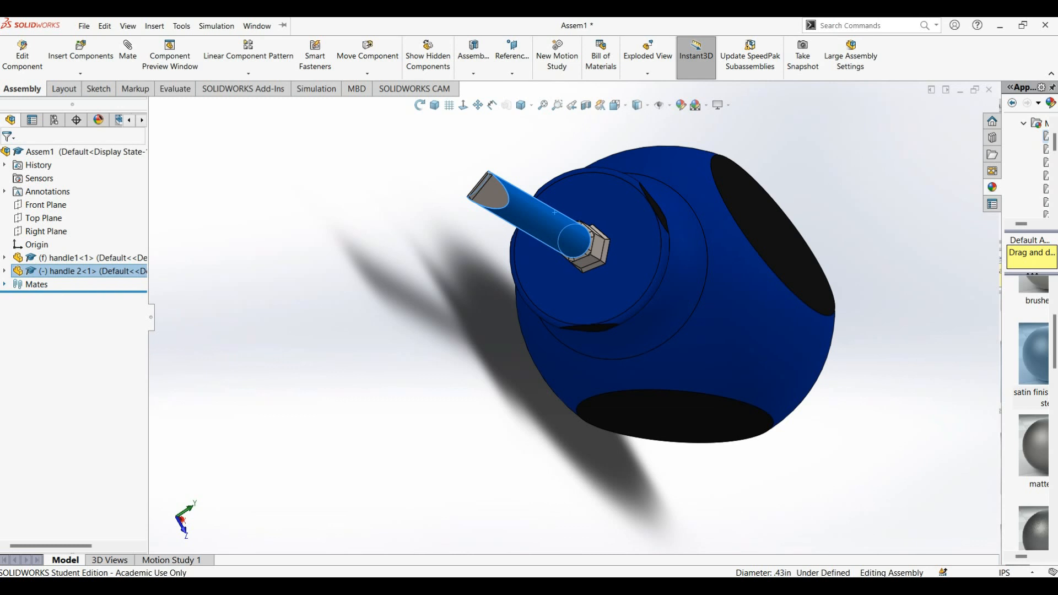
{"action": "left_click", "coordinate": [4, 284]}
{"action": "left_click", "coordinate": [88, 311]}
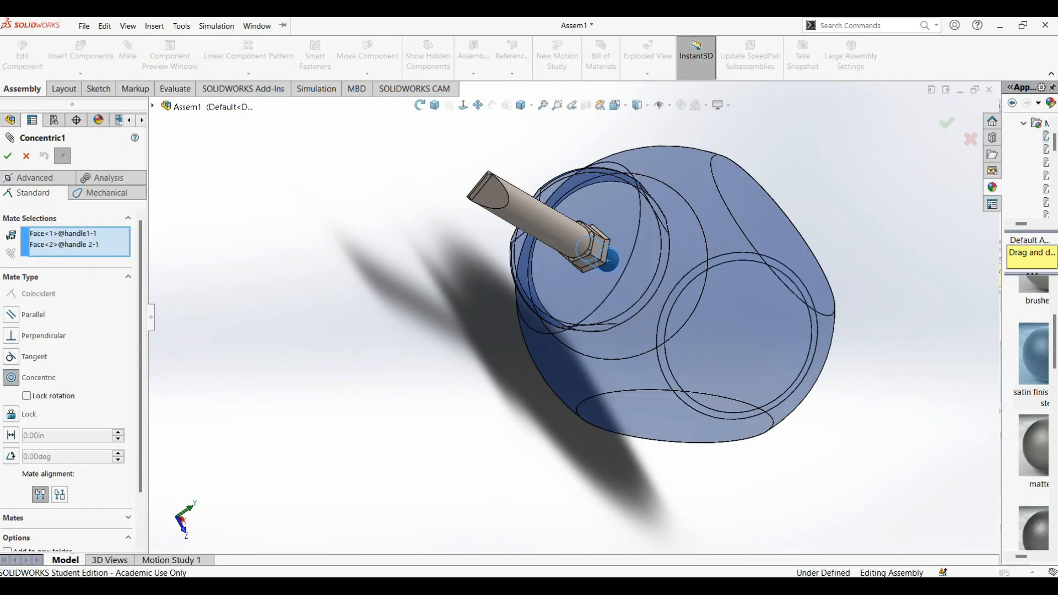
{"action": "left_click", "coordinate": [27, 396]}
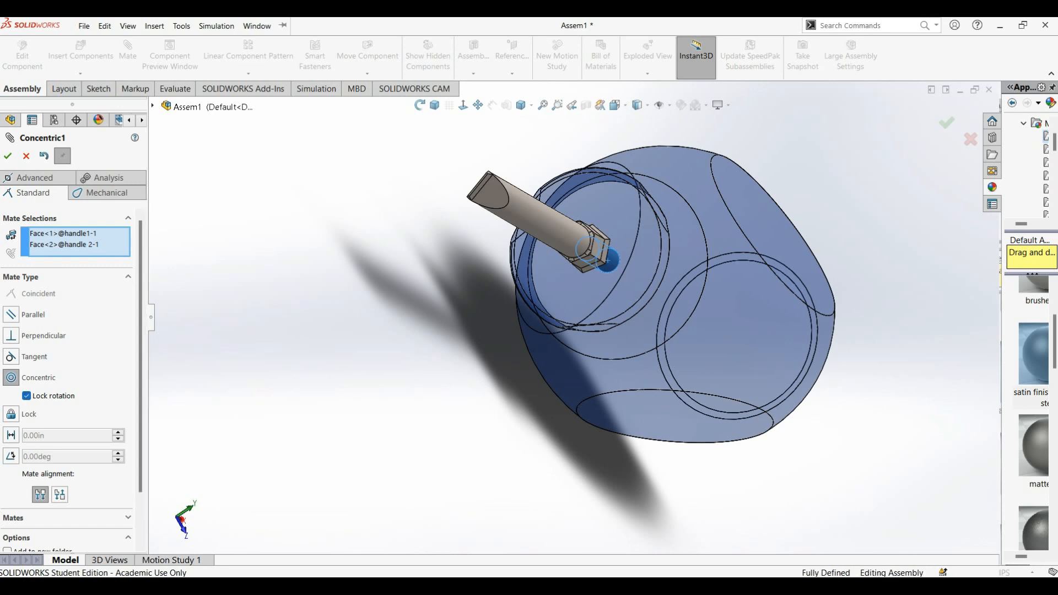
{"action": "left_click", "coordinate": [7, 156]}
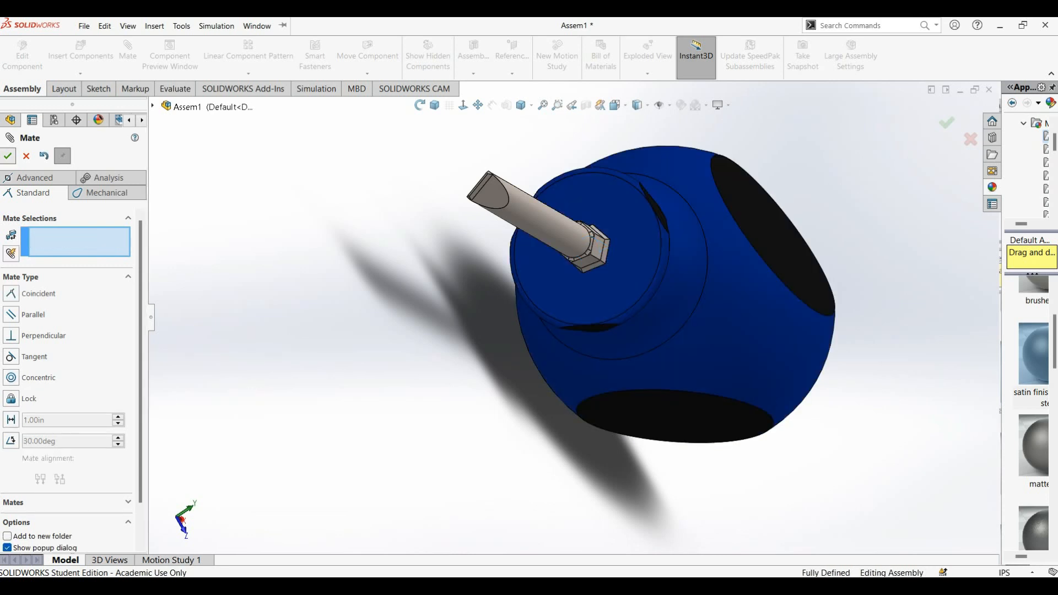
{"action": "left_click", "coordinate": [8, 156]}
{"action": "left_click", "coordinate": [566, 228]}
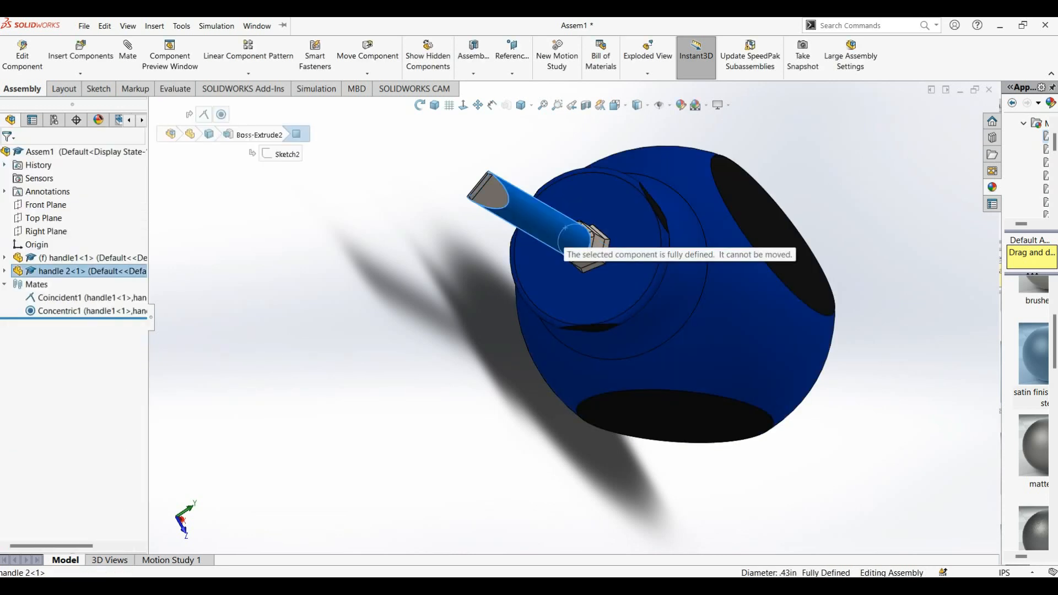
- Deselect the shaft, show the assembled screwdriver in trimetric view, and widen the appearances pane
{"action": "left_click", "coordinate": [435, 105]}
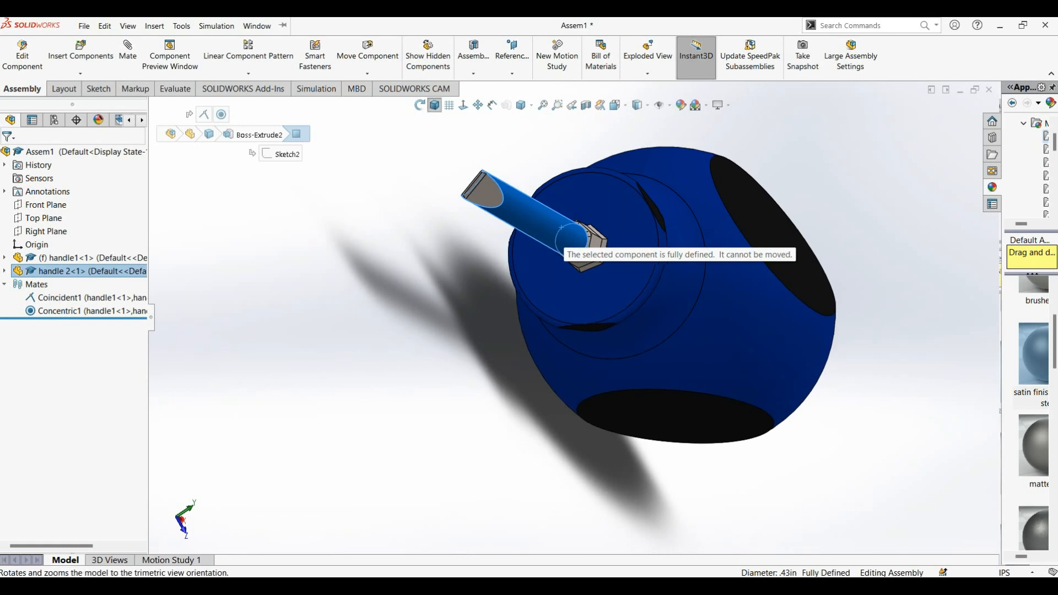
{"action": "key", "text": "Escape"}
{"action": "middle_click_drag", "start_coordinate": [557, 286], "coordinate": [160, 262]}
{"action": "left_click", "coordinate": [434, 105]}
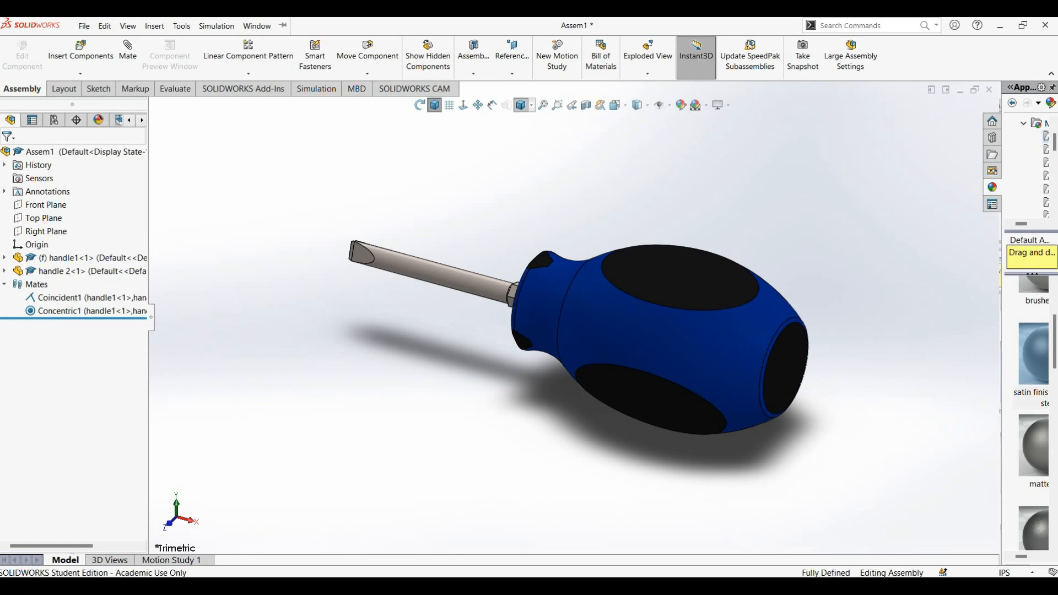
{"action": "left_click_drag", "start_coordinate": [1001, 331], "coordinate": [933, 331]}
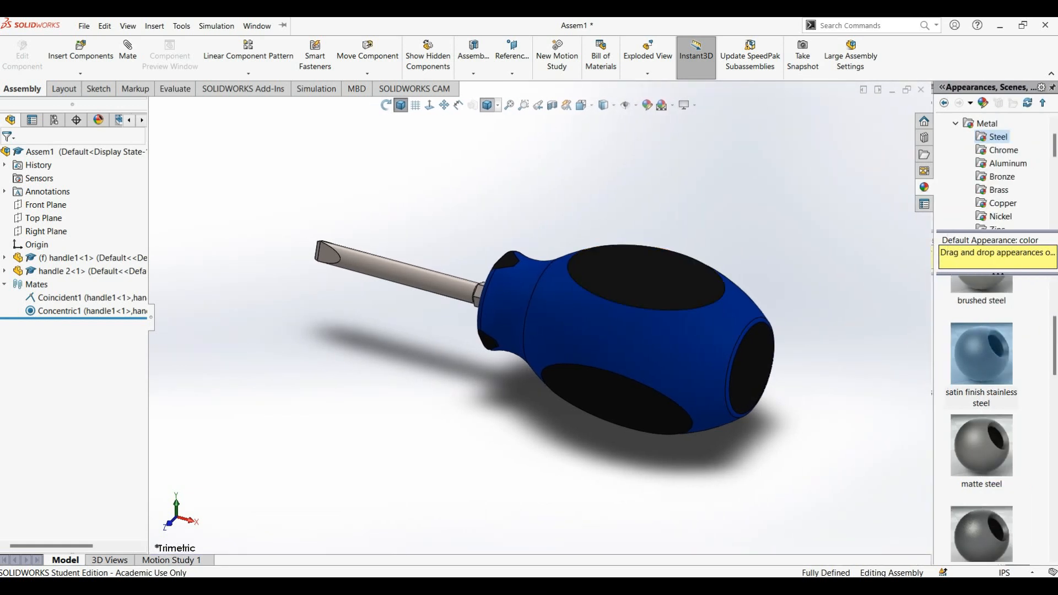